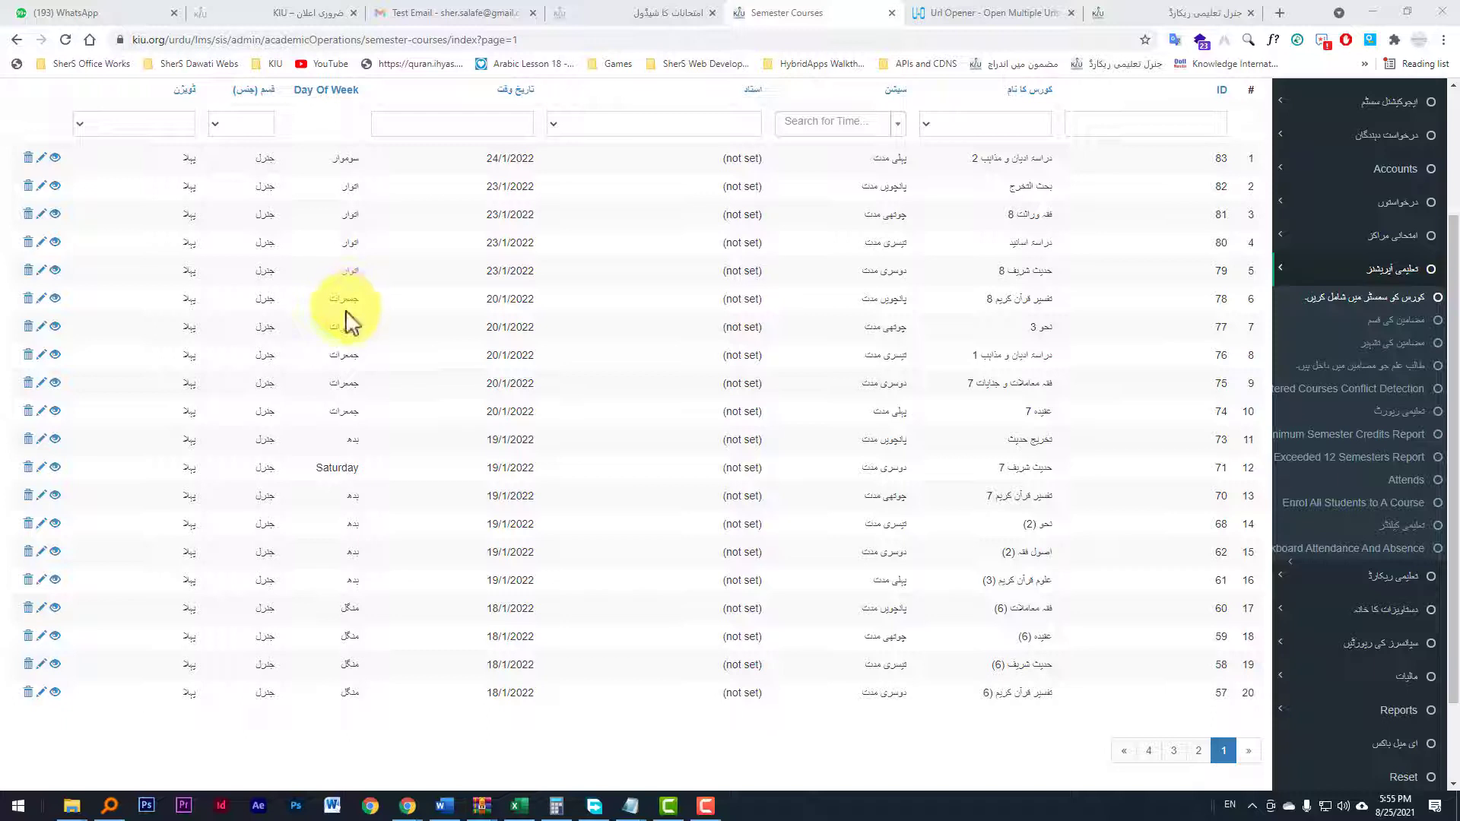
Step: Go to the last page of the semester courses list and examine the date of the final course
{"action": "scroll", "coordinate": [632, 356], "scroll_direction": "up", "scroll_amount": 2}
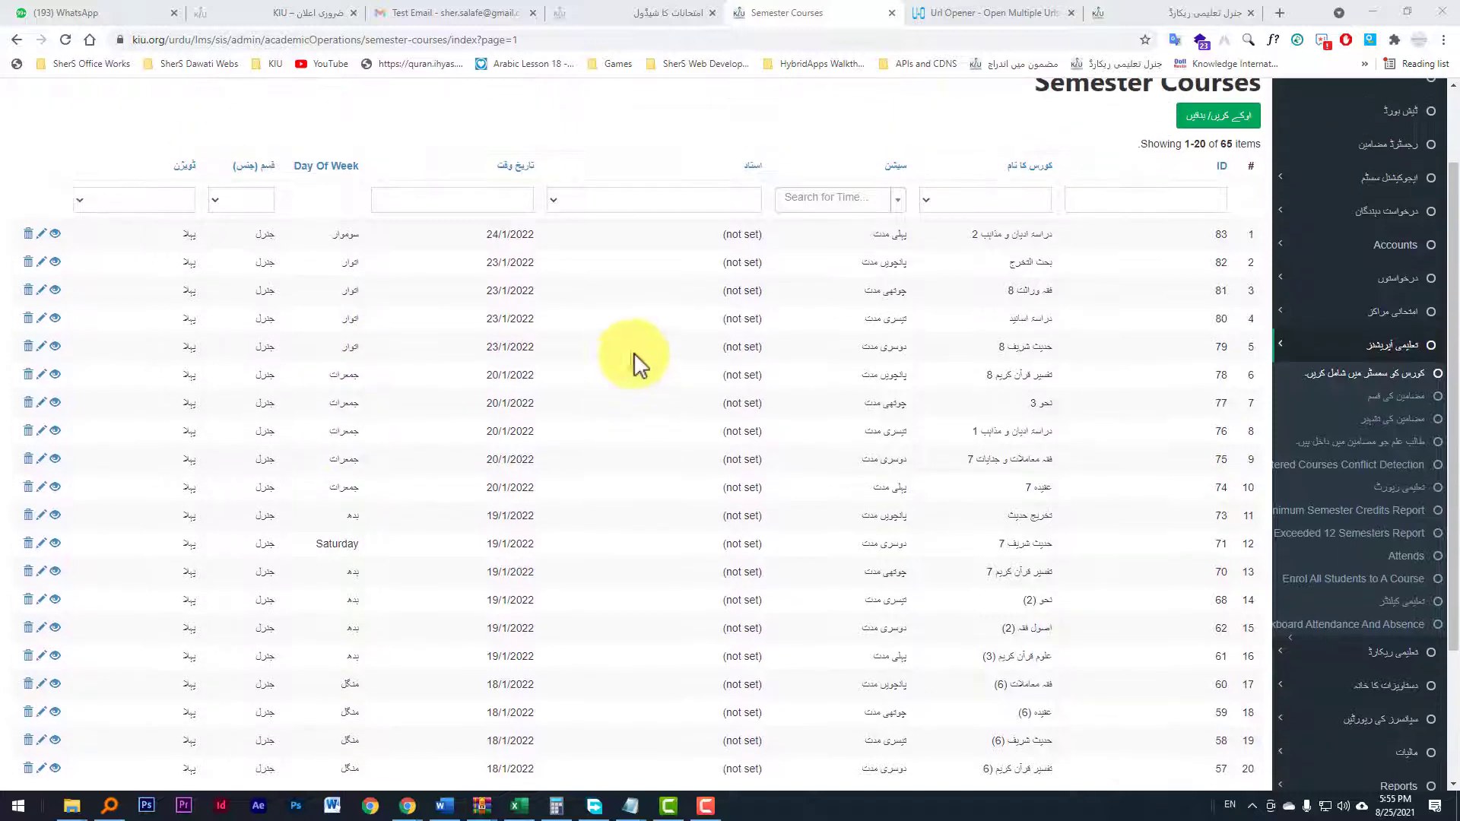
{"action": "scroll", "coordinate": [1034, 380], "scroll_direction": "down", "scroll_amount": 3}
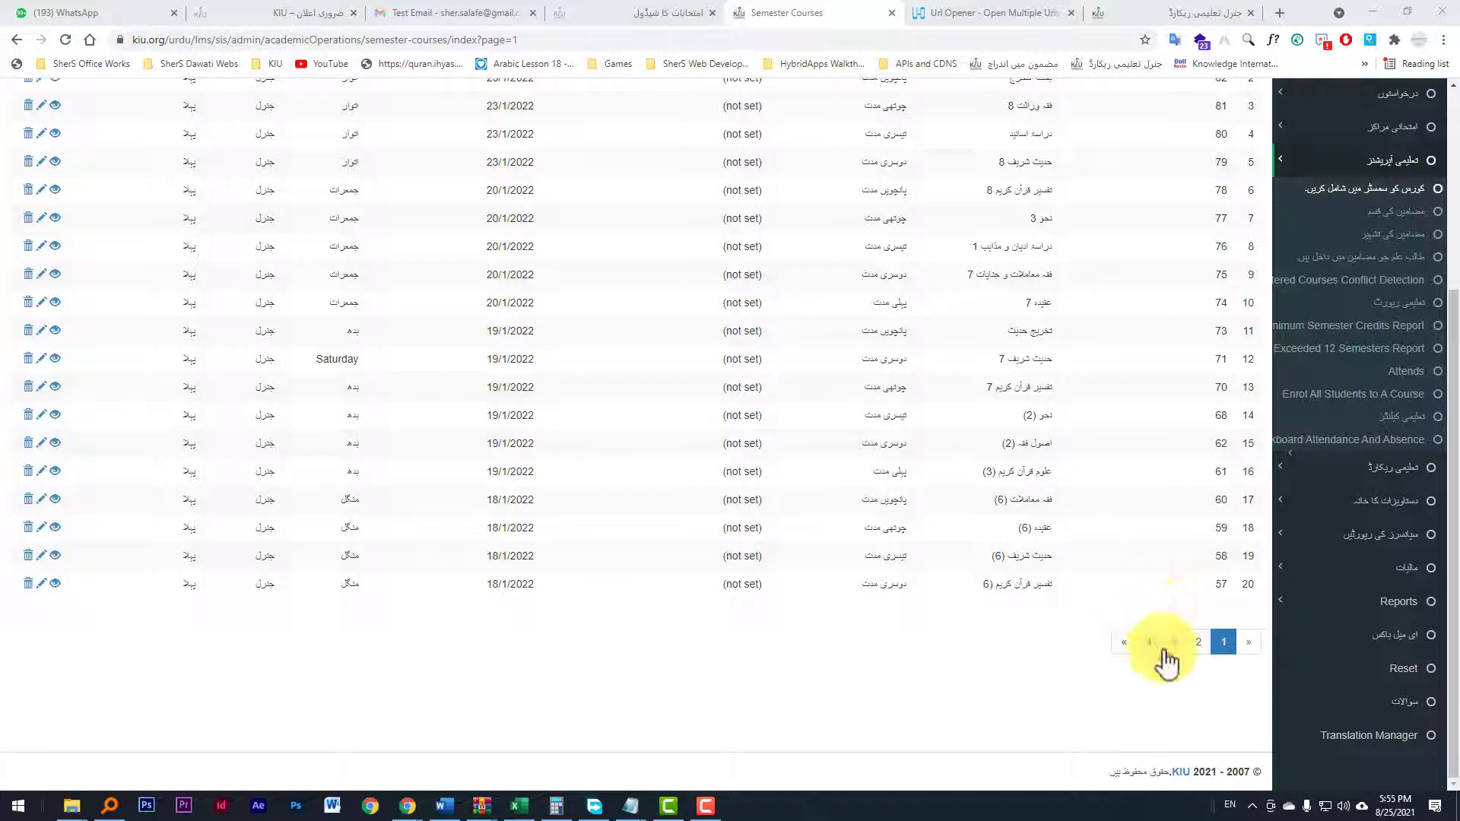
{"action": "left_click", "coordinate": [1198, 642]}
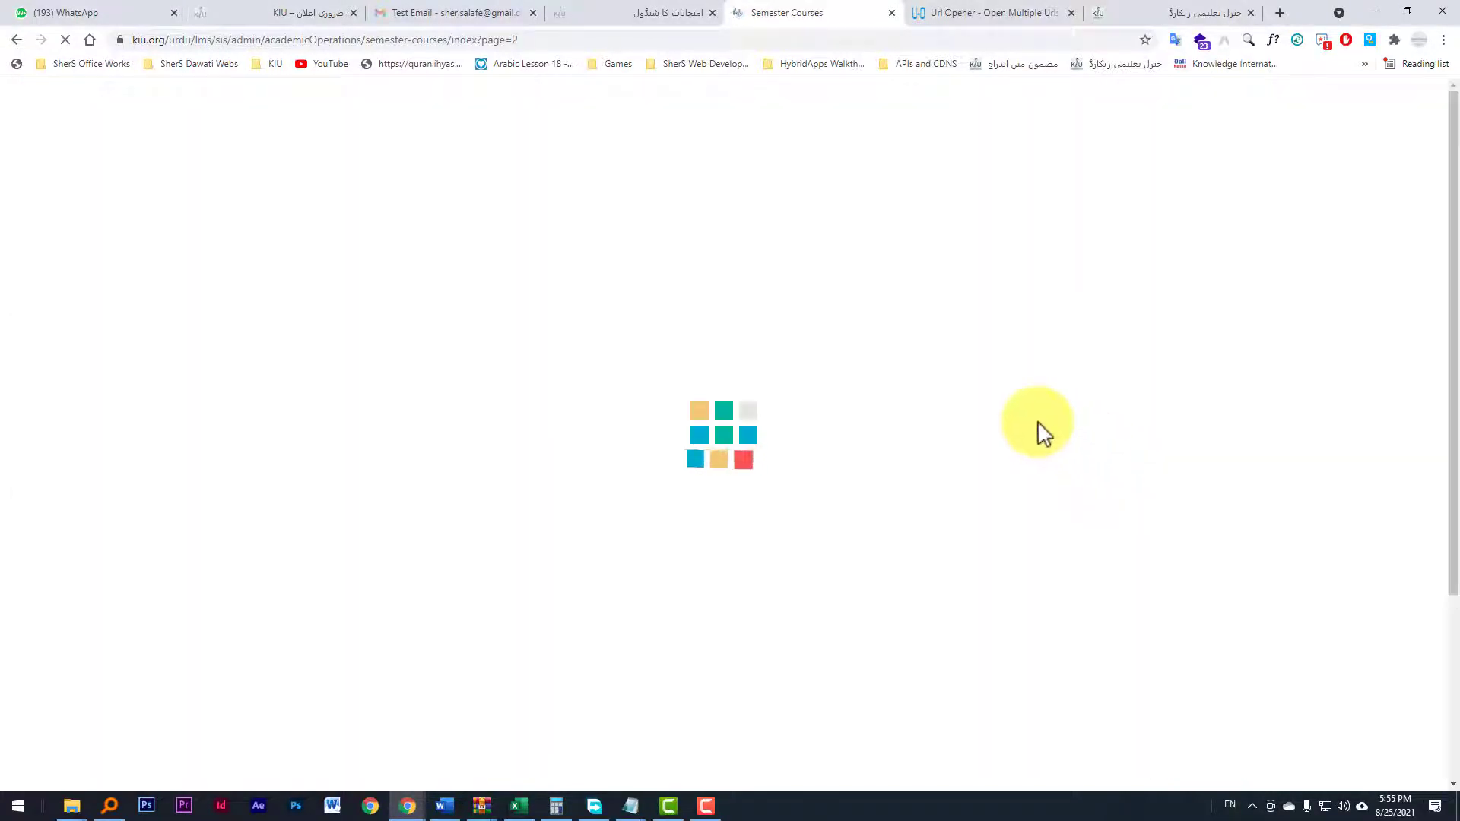
{"action": "scroll", "coordinate": [1065, 423], "scroll_direction": "down", "scroll_amount": 3}
{"action": "scroll", "coordinate": [1065, 426], "scroll_direction": "down", "scroll_amount": 1}
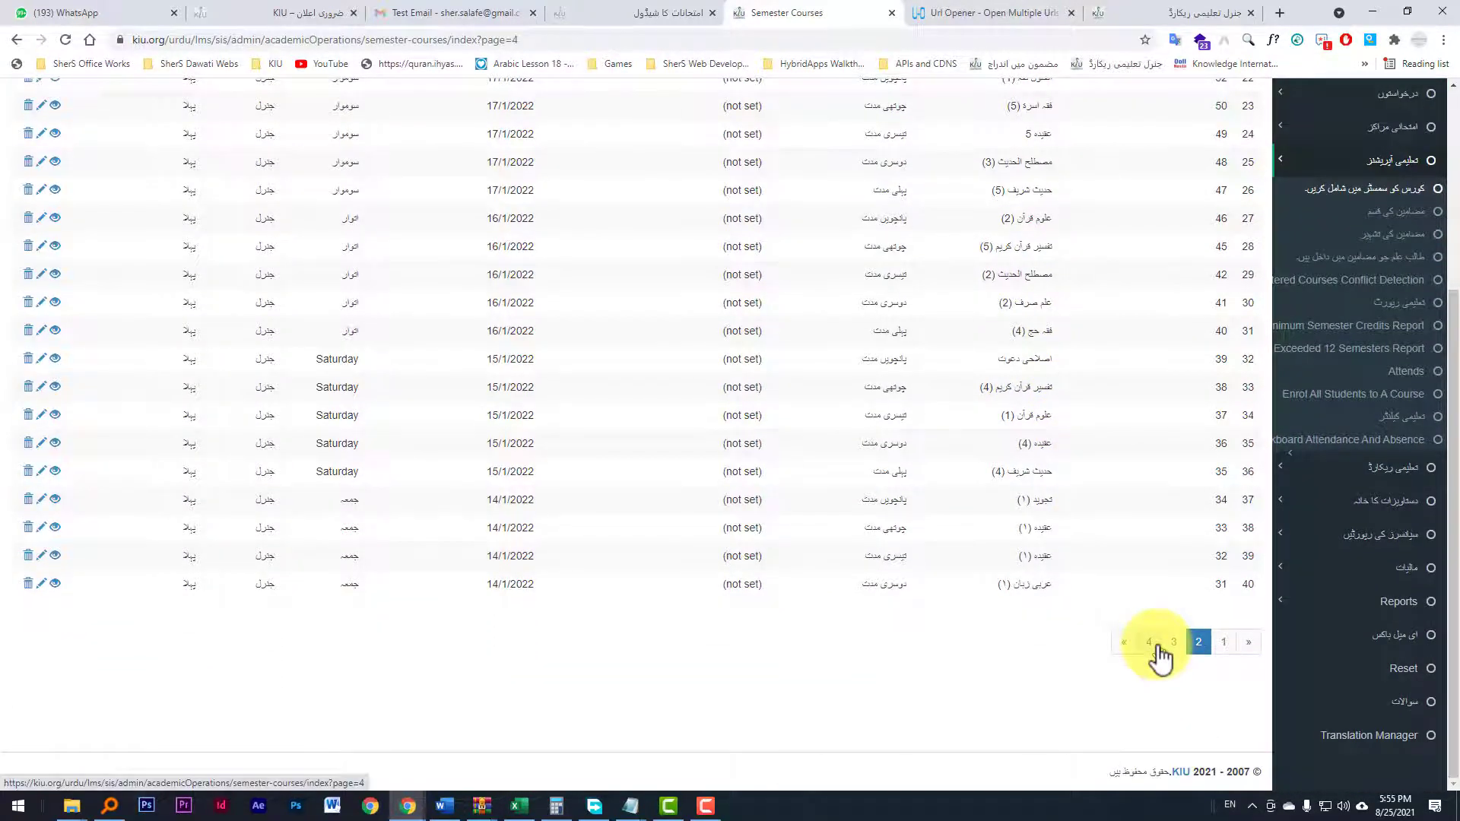
{"action": "scroll", "coordinate": [1111, 354], "scroll_direction": "up", "scroll_amount": 3}
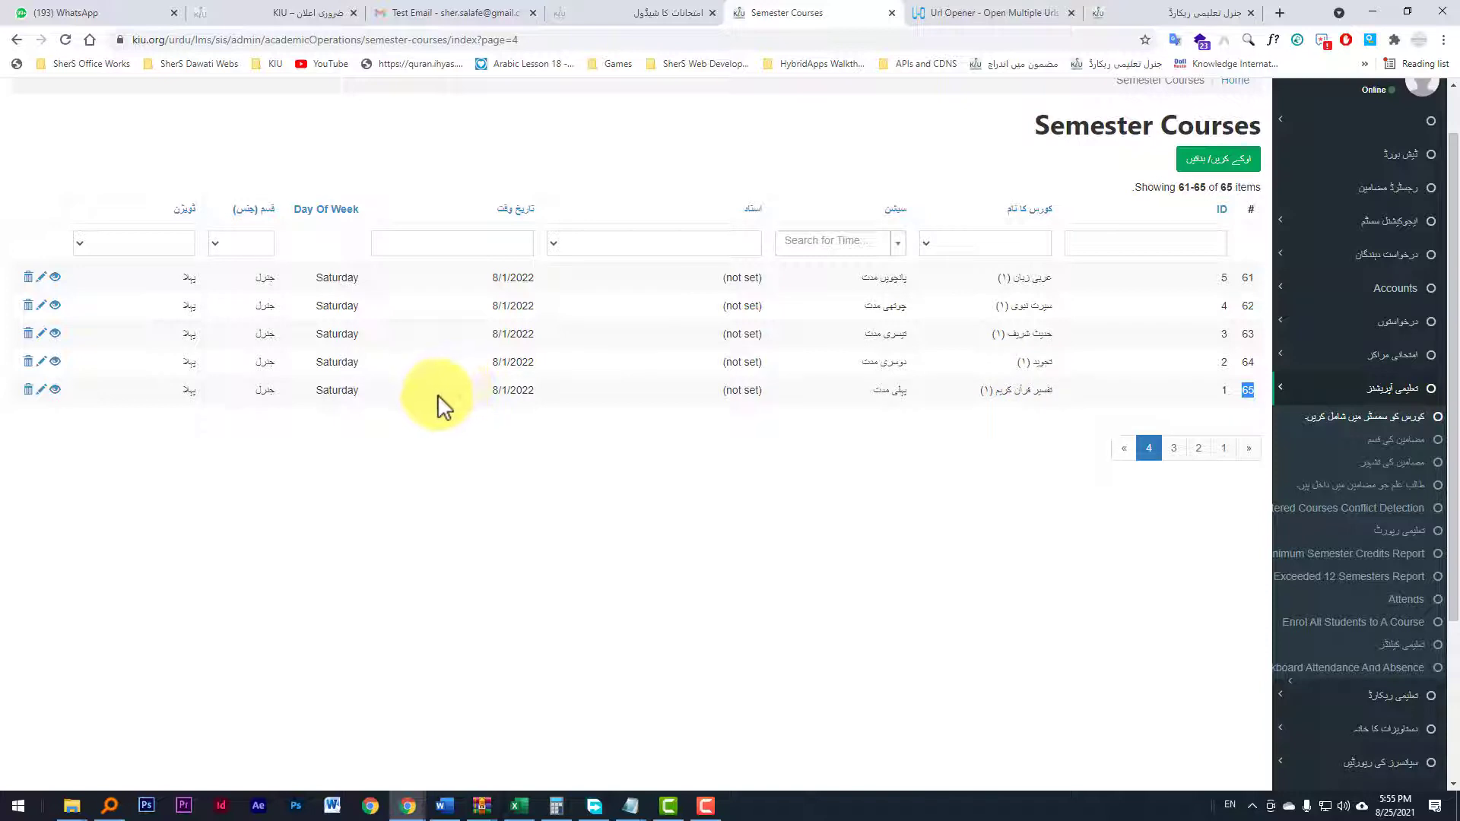
{"action": "left_click_drag", "start_coordinate": [539, 392], "coordinate": [497, 392]}
{"action": "left_click", "coordinate": [535, 391]}
{"action": "left_click", "coordinate": [535, 391]}
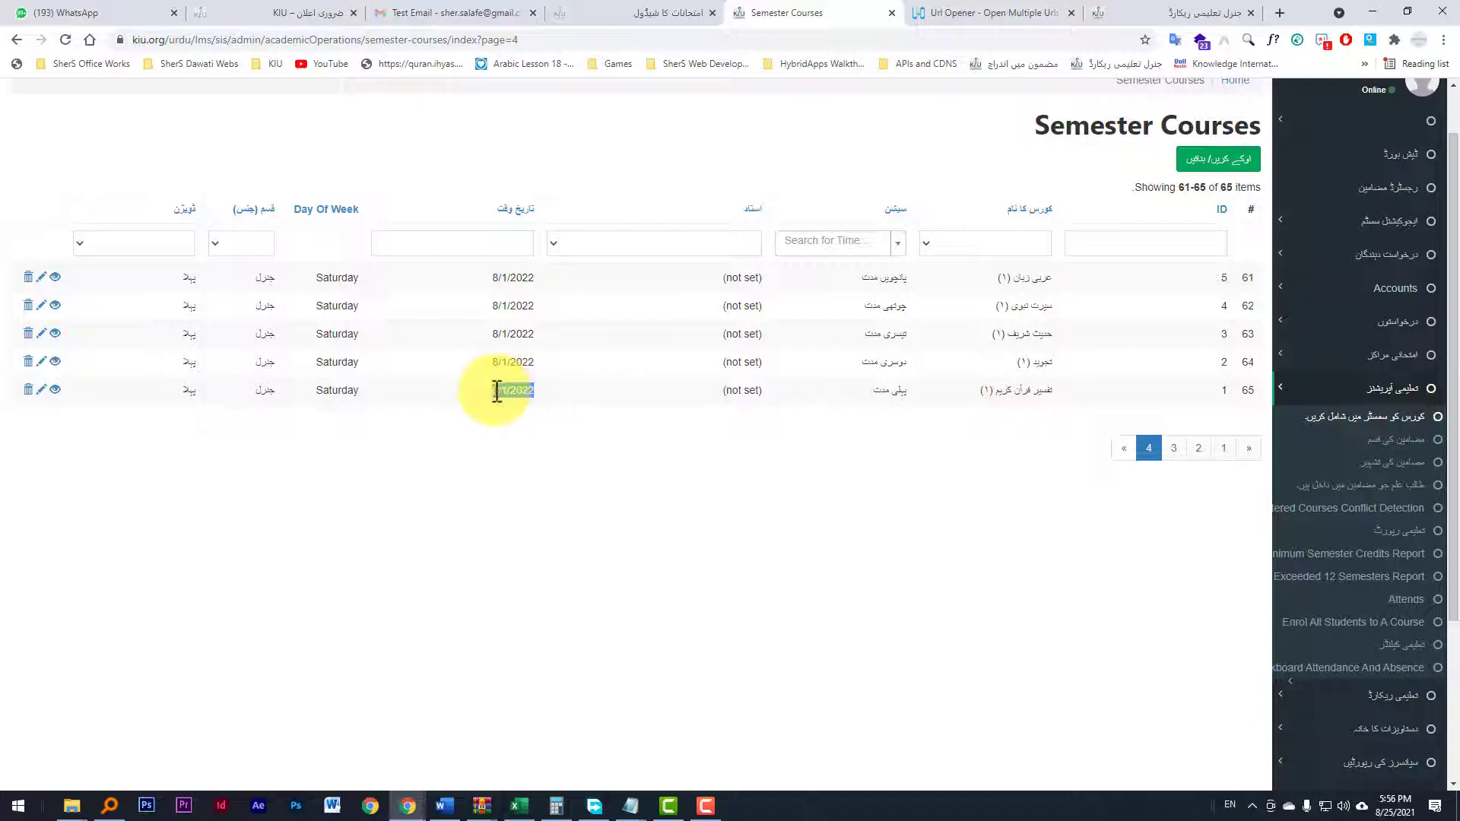
{"action": "left_click", "coordinate": [510, 394]}
{"action": "left_click_drag", "start_coordinate": [535, 391], "coordinate": [465, 413]}
{"action": "left_click", "coordinate": [517, 394]}
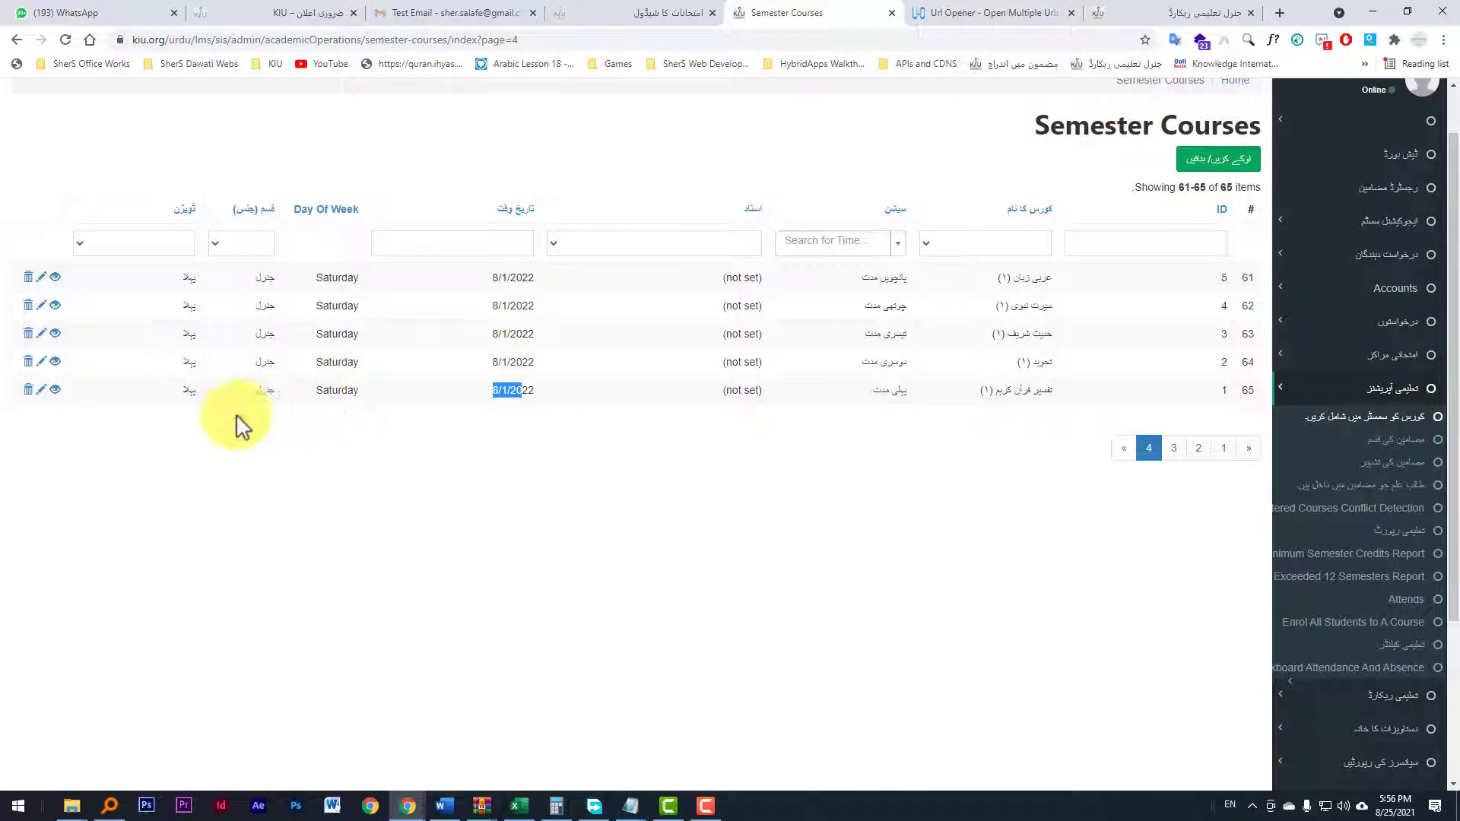
Step: Open the last course (ID 65) for editing, set its date to 8/2/2022, and save the update
{"action": "left_click", "coordinate": [42, 389]}
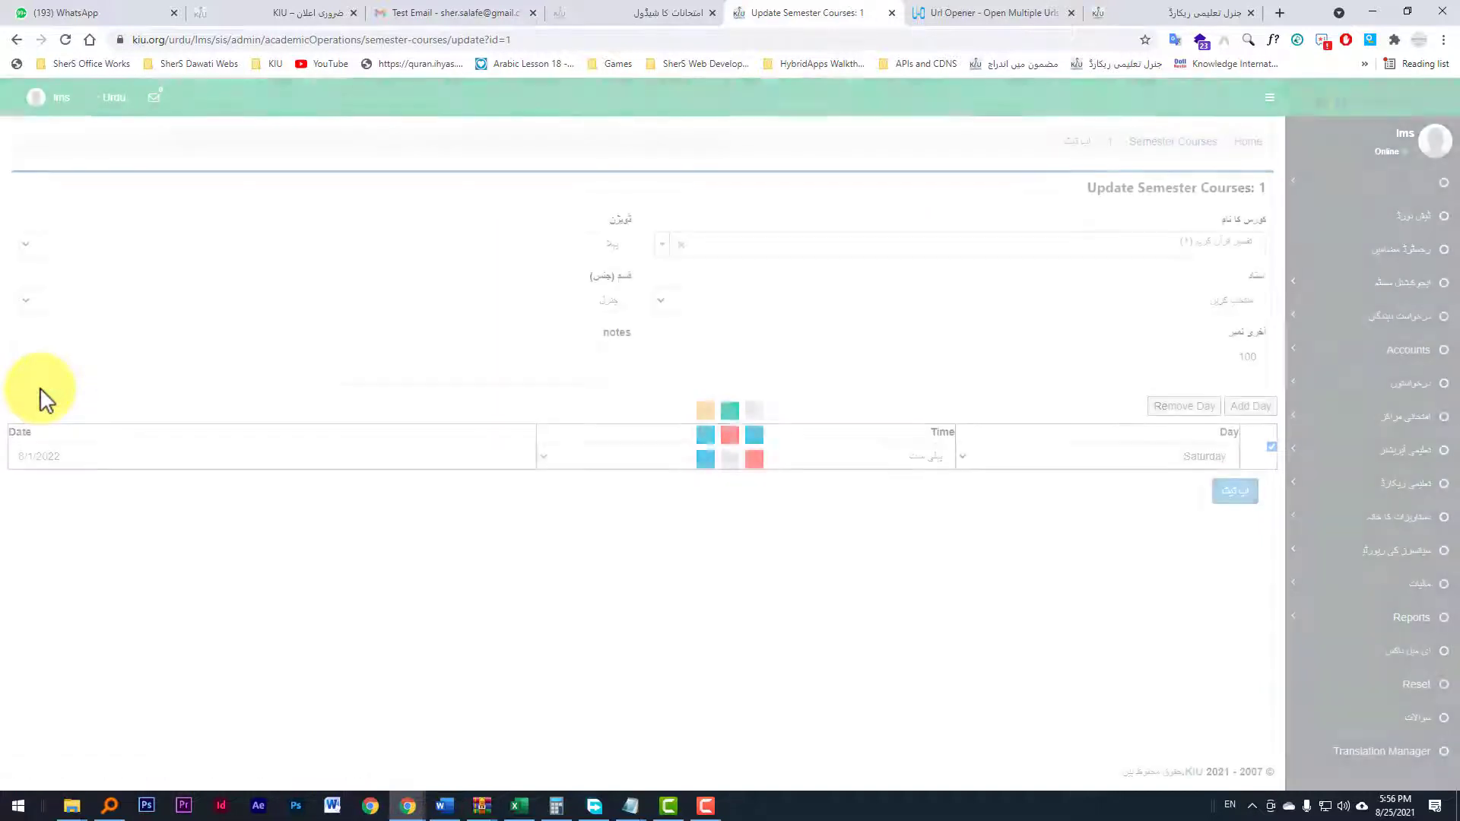
{"action": "left_click", "coordinate": [32, 457]}
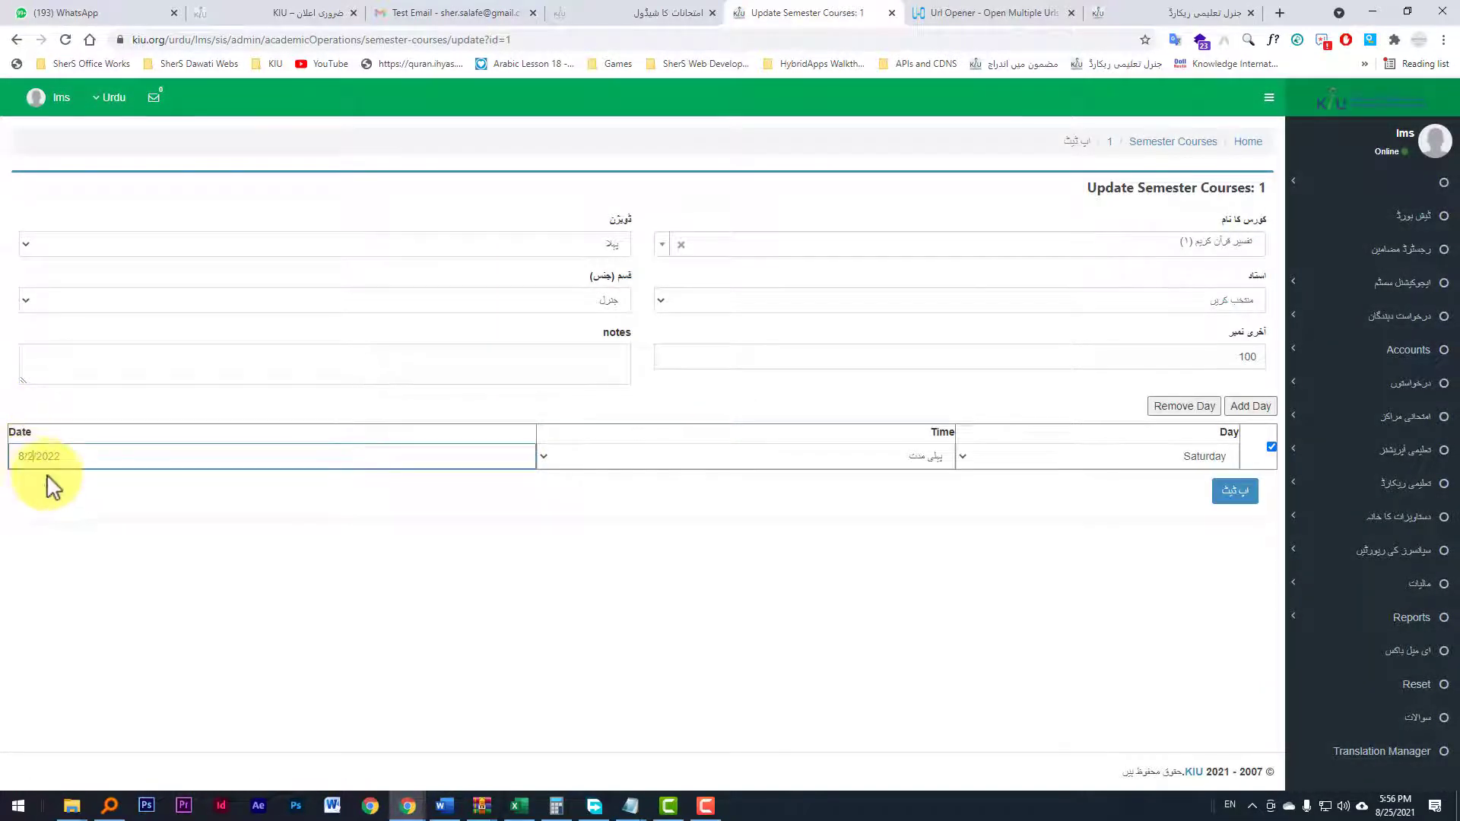
{"action": "left_click", "coordinate": [58, 479]}
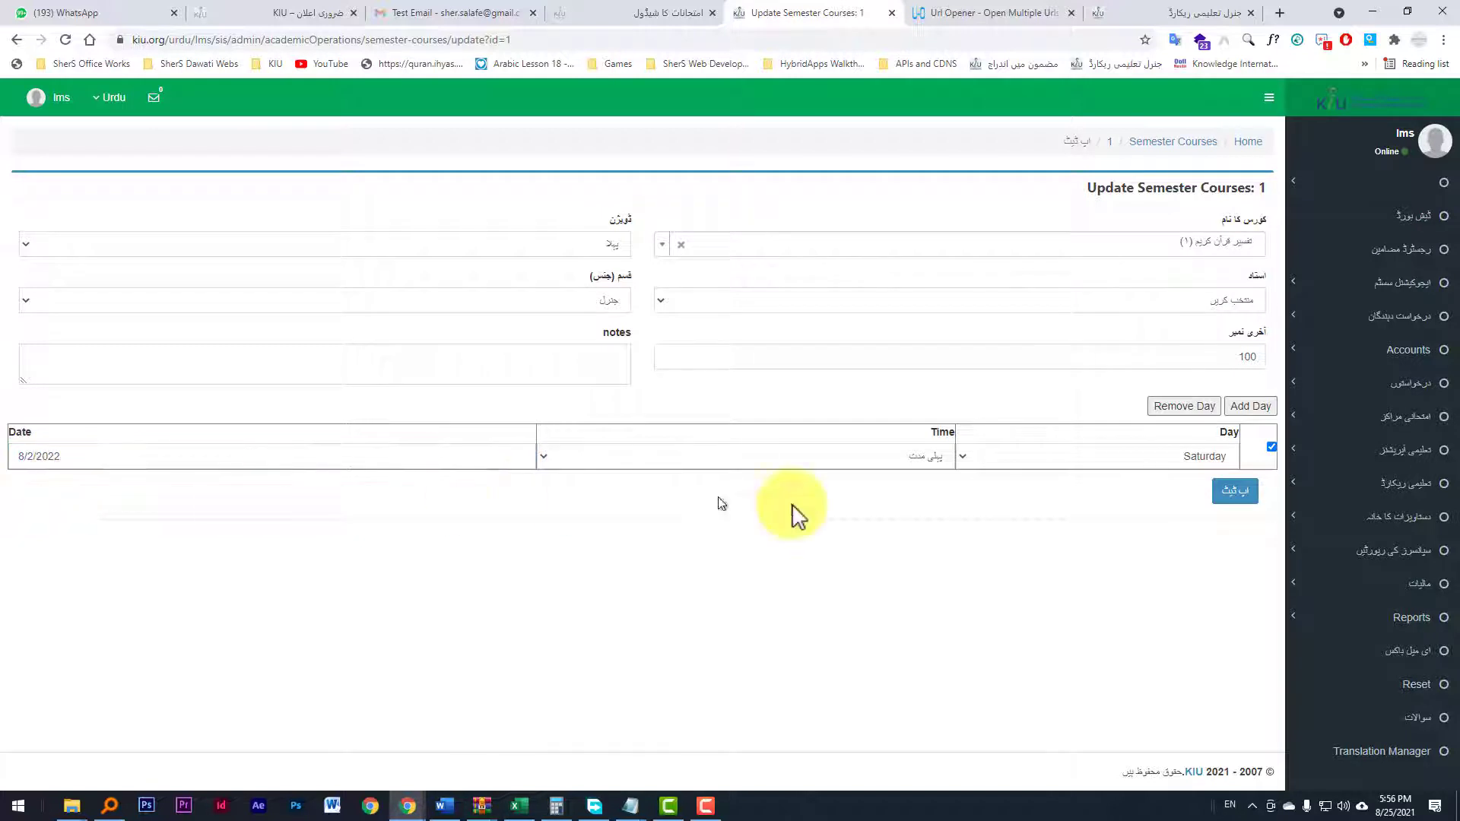
{"action": "left_click", "coordinate": [1229, 502]}
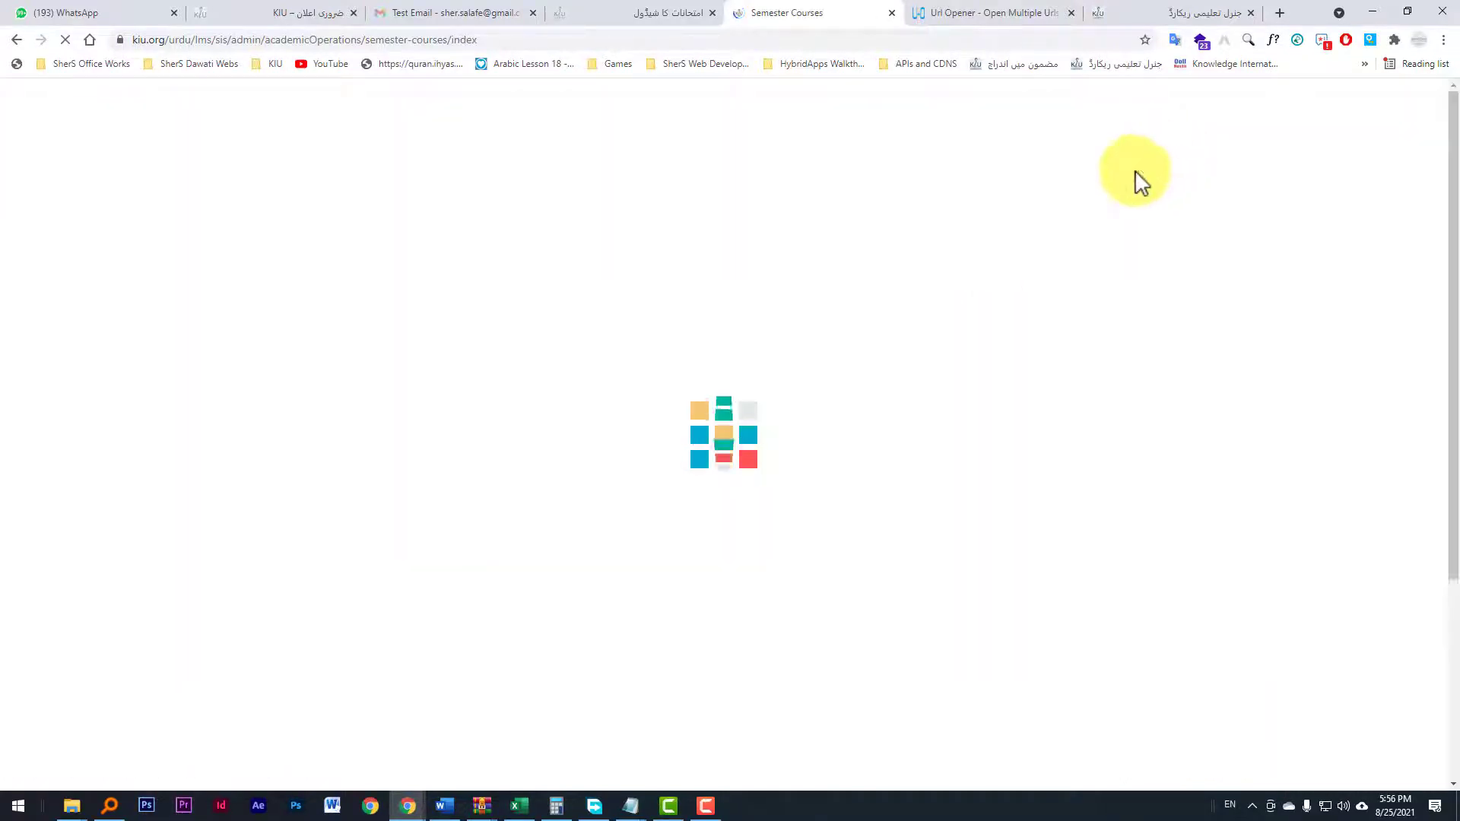
Step: Return to the last page of the course list and check the edited course's date
{"action": "scroll", "coordinate": [651, 458], "scroll_direction": "down", "scroll_amount": 2}
{"action": "scroll", "coordinate": [651, 458], "scroll_direction": "down", "scroll_amount": 2}
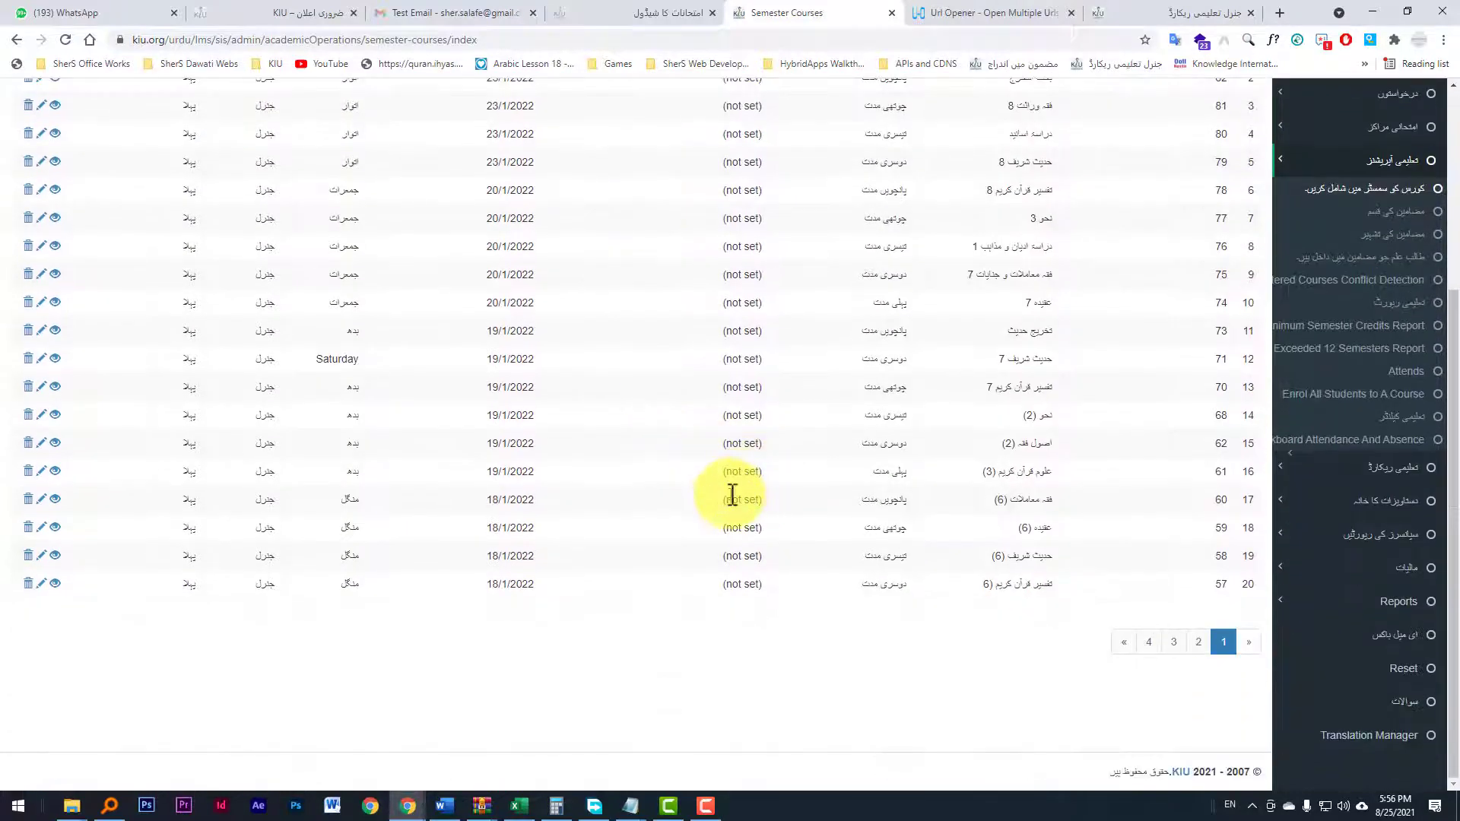
{"action": "left_click", "coordinate": [1147, 646]}
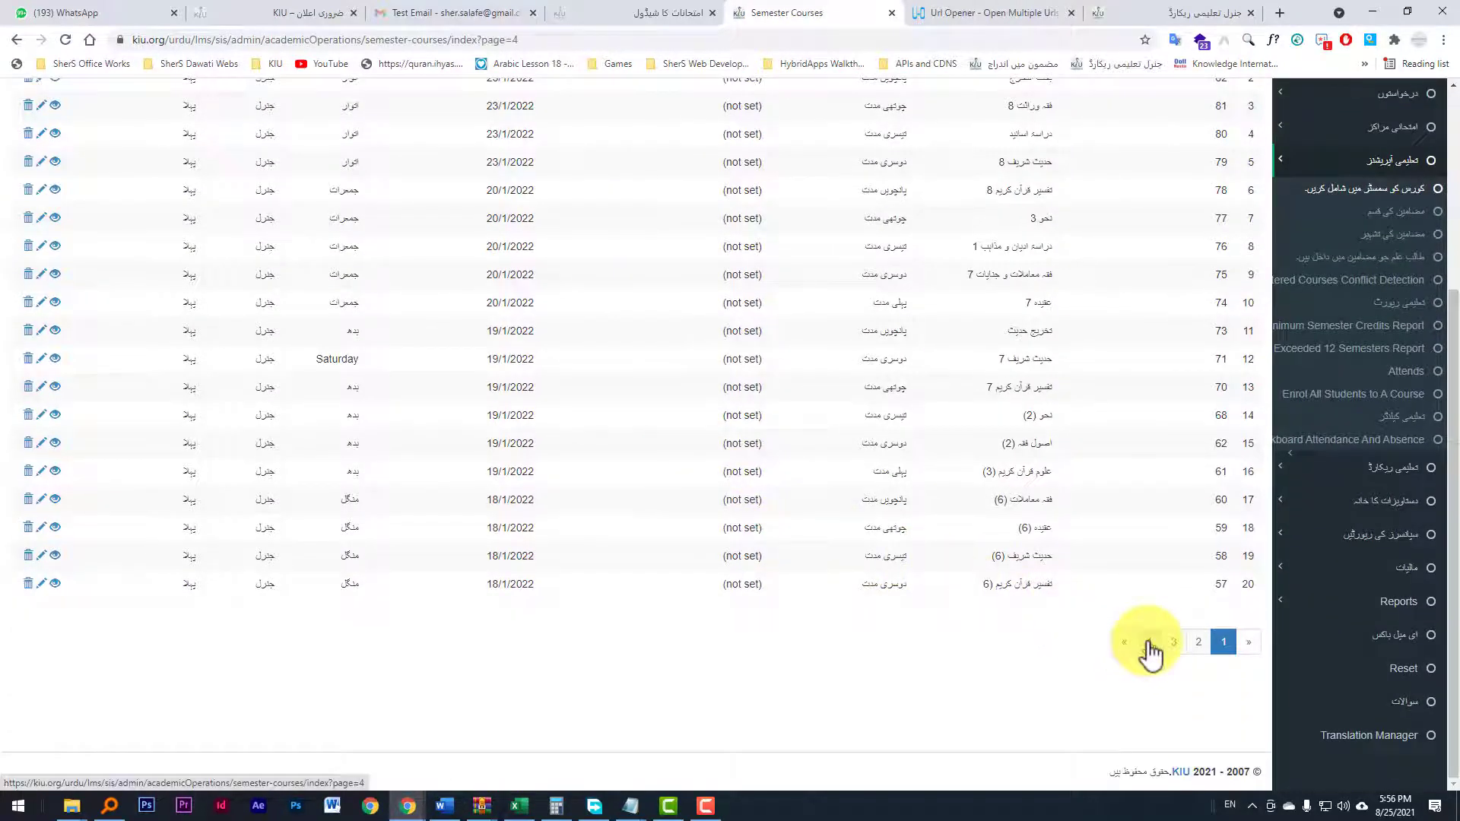
{"action": "scroll", "coordinate": [745, 441], "scroll_direction": "up", "scroll_amount": 2}
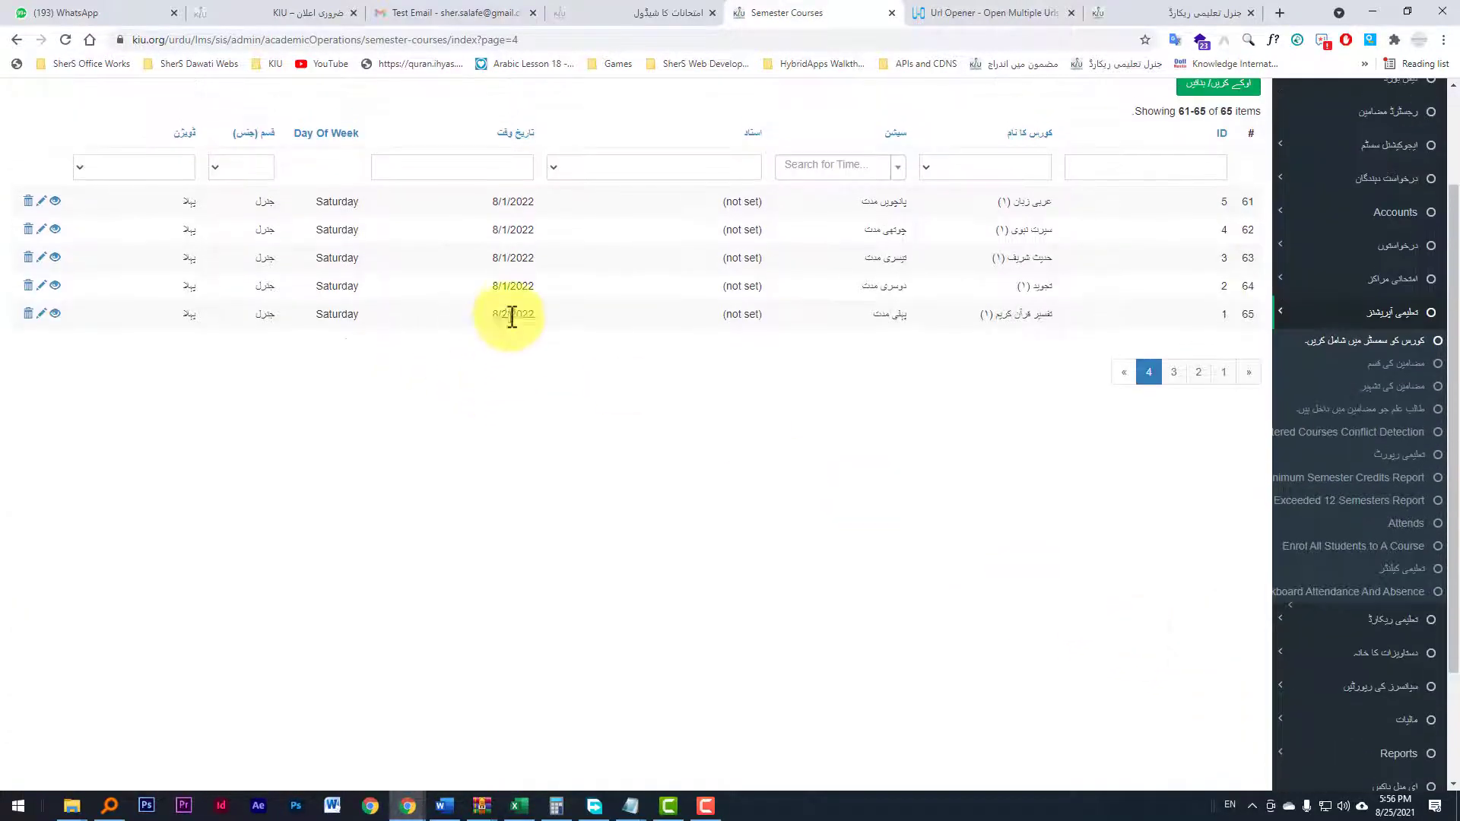
{"action": "left_click_drag", "start_coordinate": [537, 323], "coordinate": [496, 329]}
{"action": "left_click", "coordinate": [445, 331]}
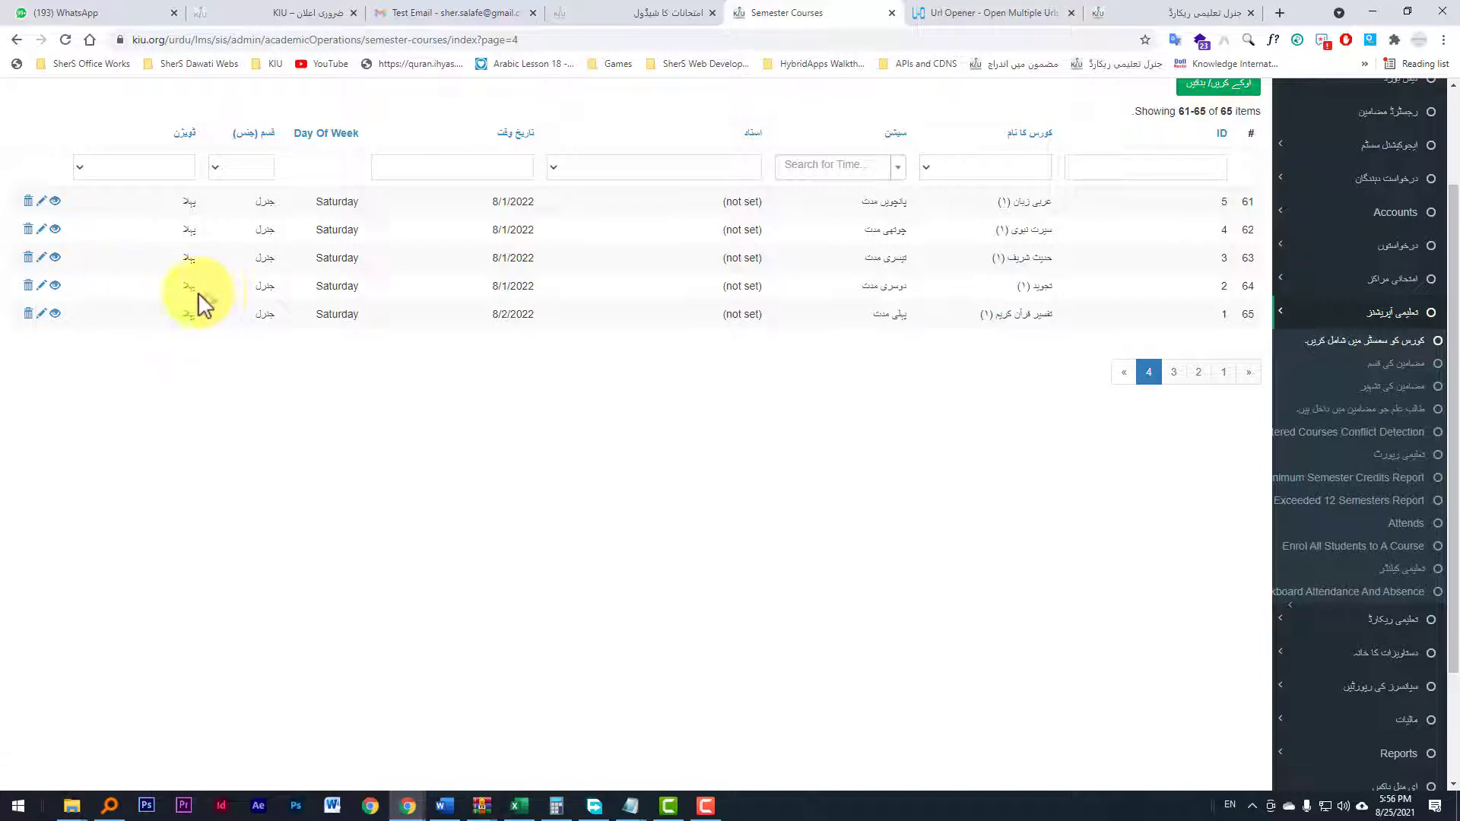
Step: Open the edit page of the course with ID 64 in a new tab, inspect its date field, and return to the list
{"action": "right_click", "coordinate": [41, 287]}
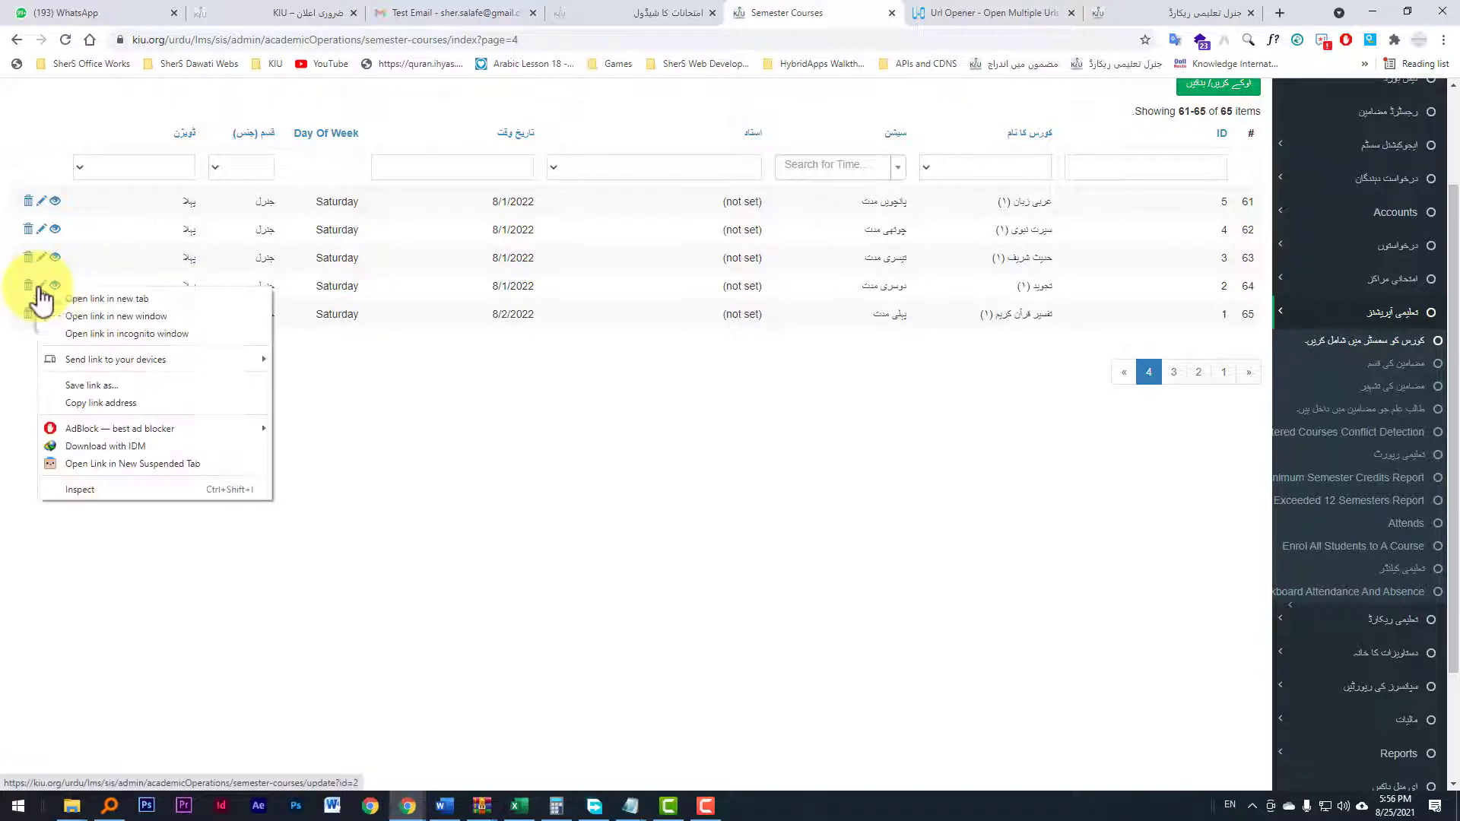
{"action": "left_click", "coordinate": [84, 299]}
{"action": "left_click", "coordinate": [832, 13]}
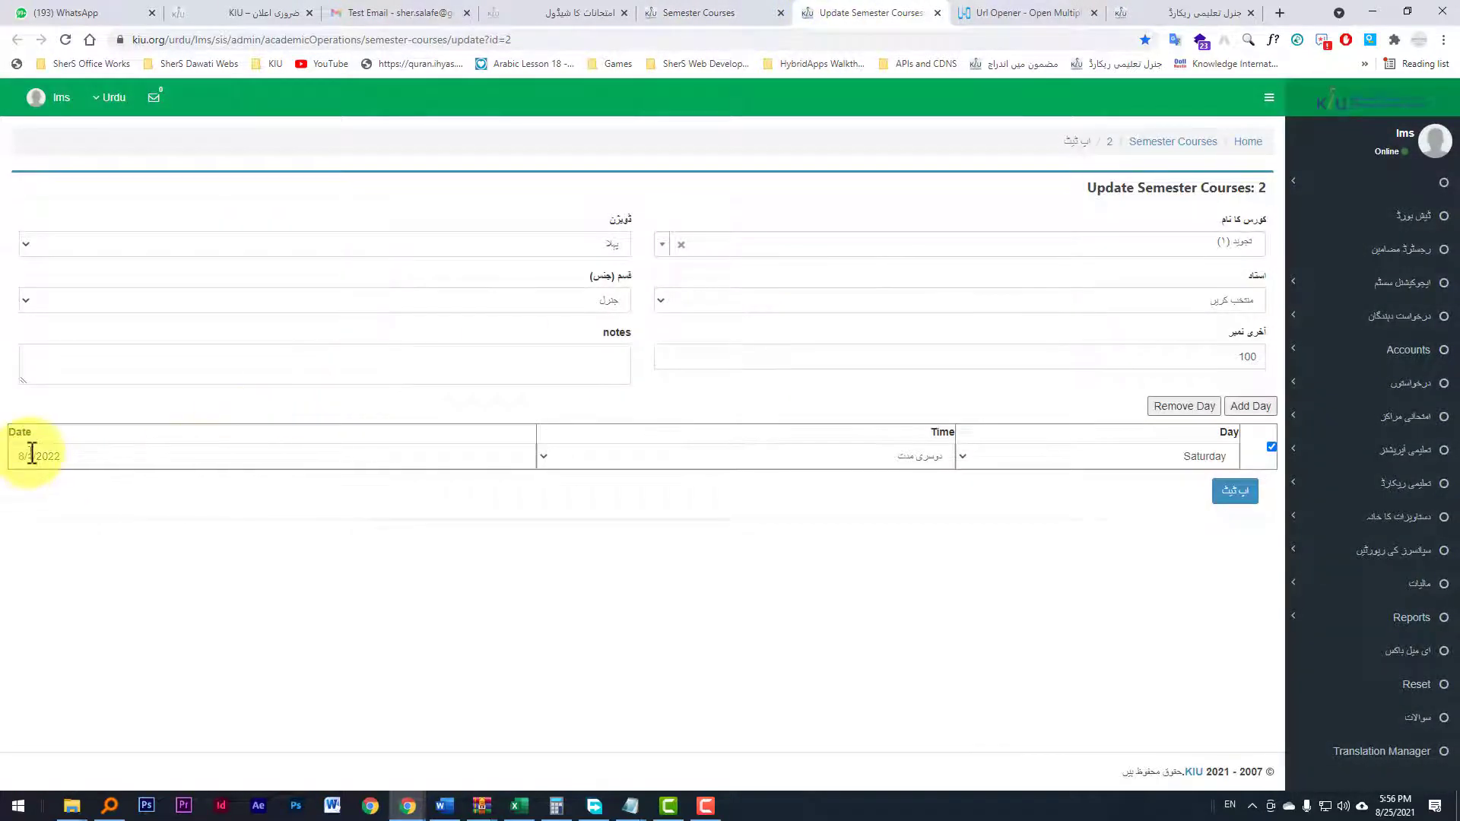
{"action": "left_click", "coordinate": [31, 455]}
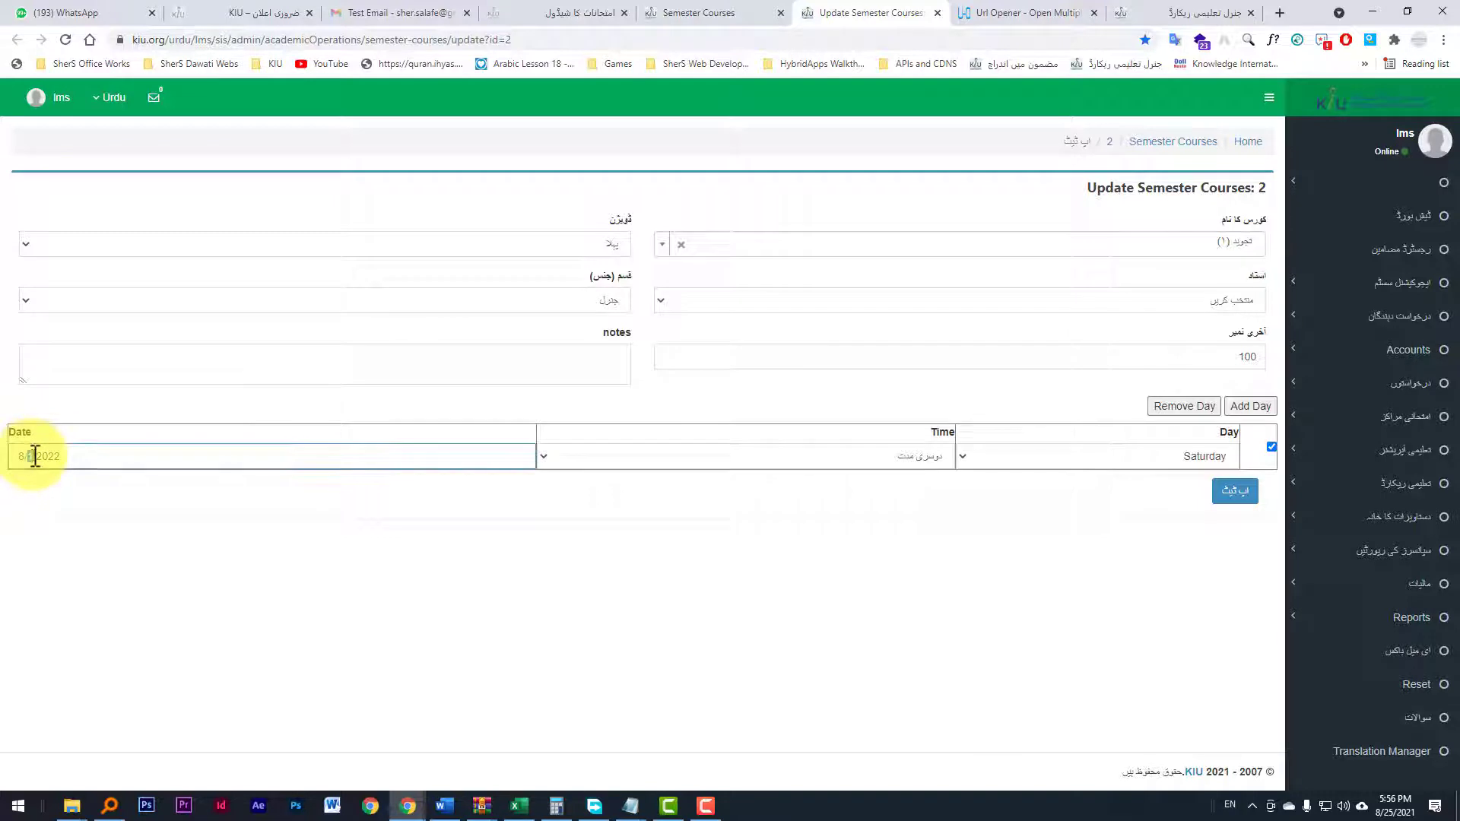
{"action": "left_click", "coordinate": [684, 13]}
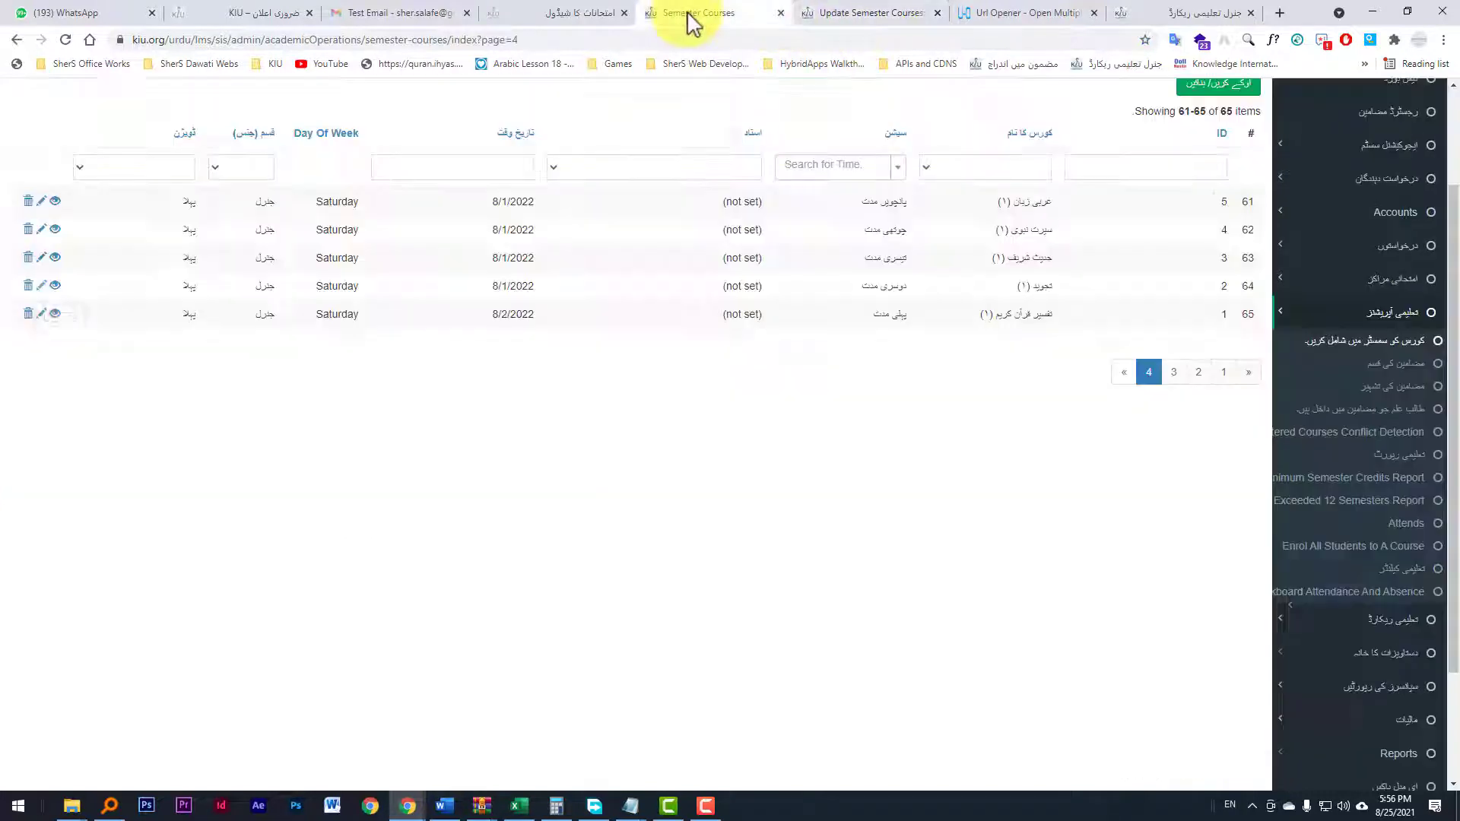
Step: Copy the edit link address of the last course (ID 65)
{"action": "right_click", "coordinate": [43, 262]}
{"action": "left_click", "coordinate": [94, 246]}
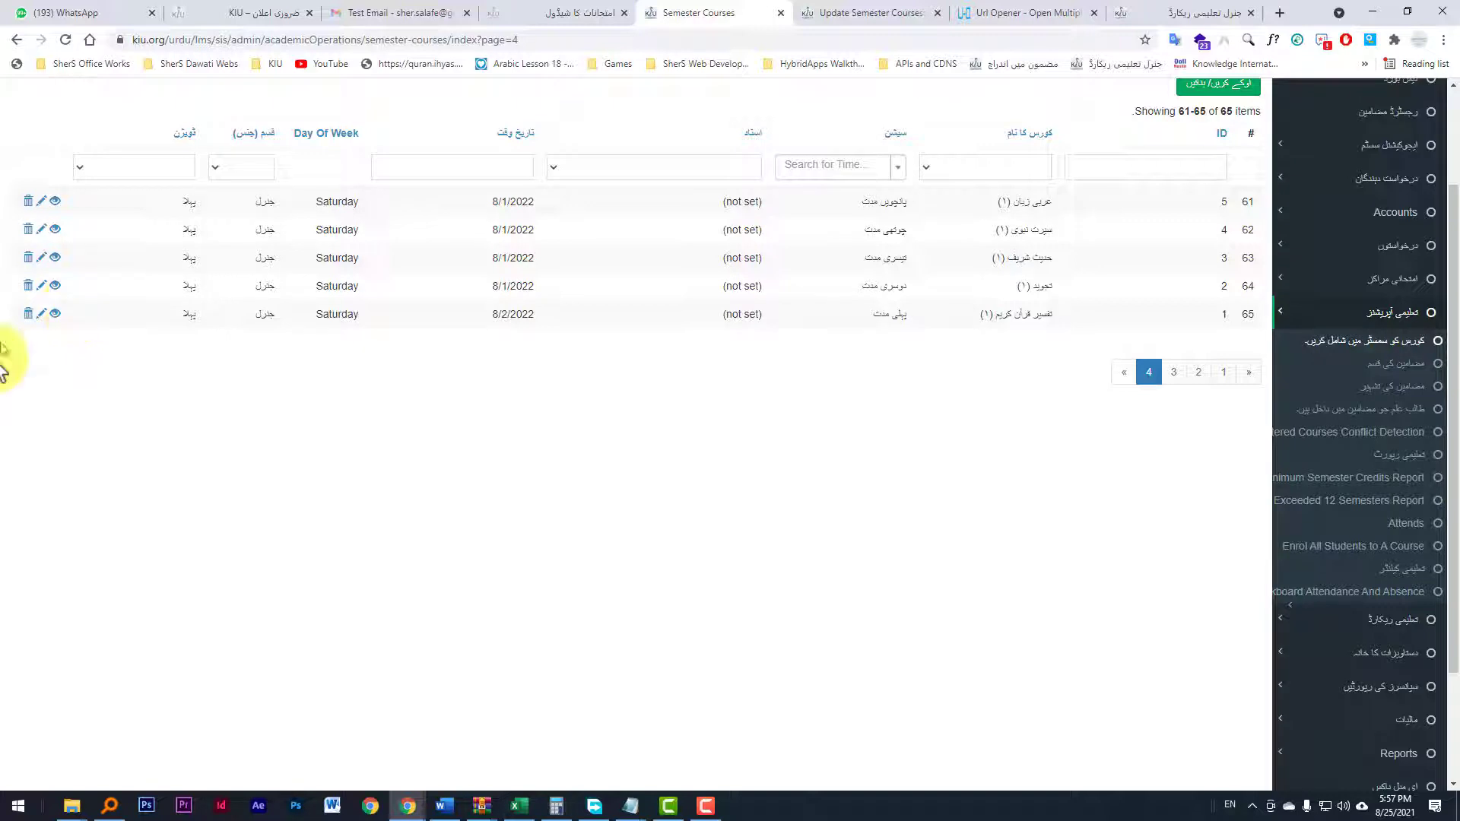
{"action": "right_click", "coordinate": [44, 315]}
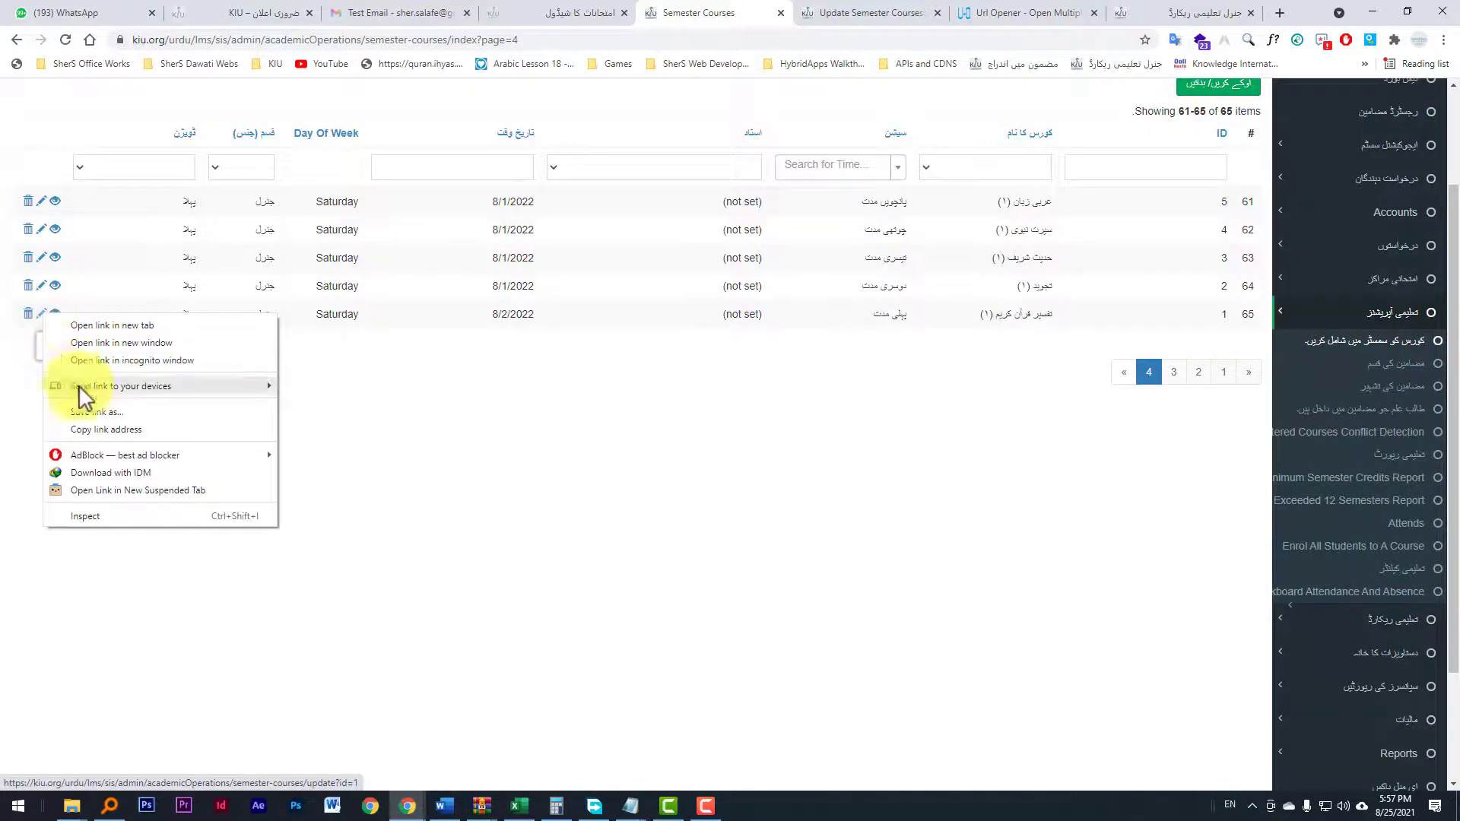
{"action": "left_click", "coordinate": [106, 428]}
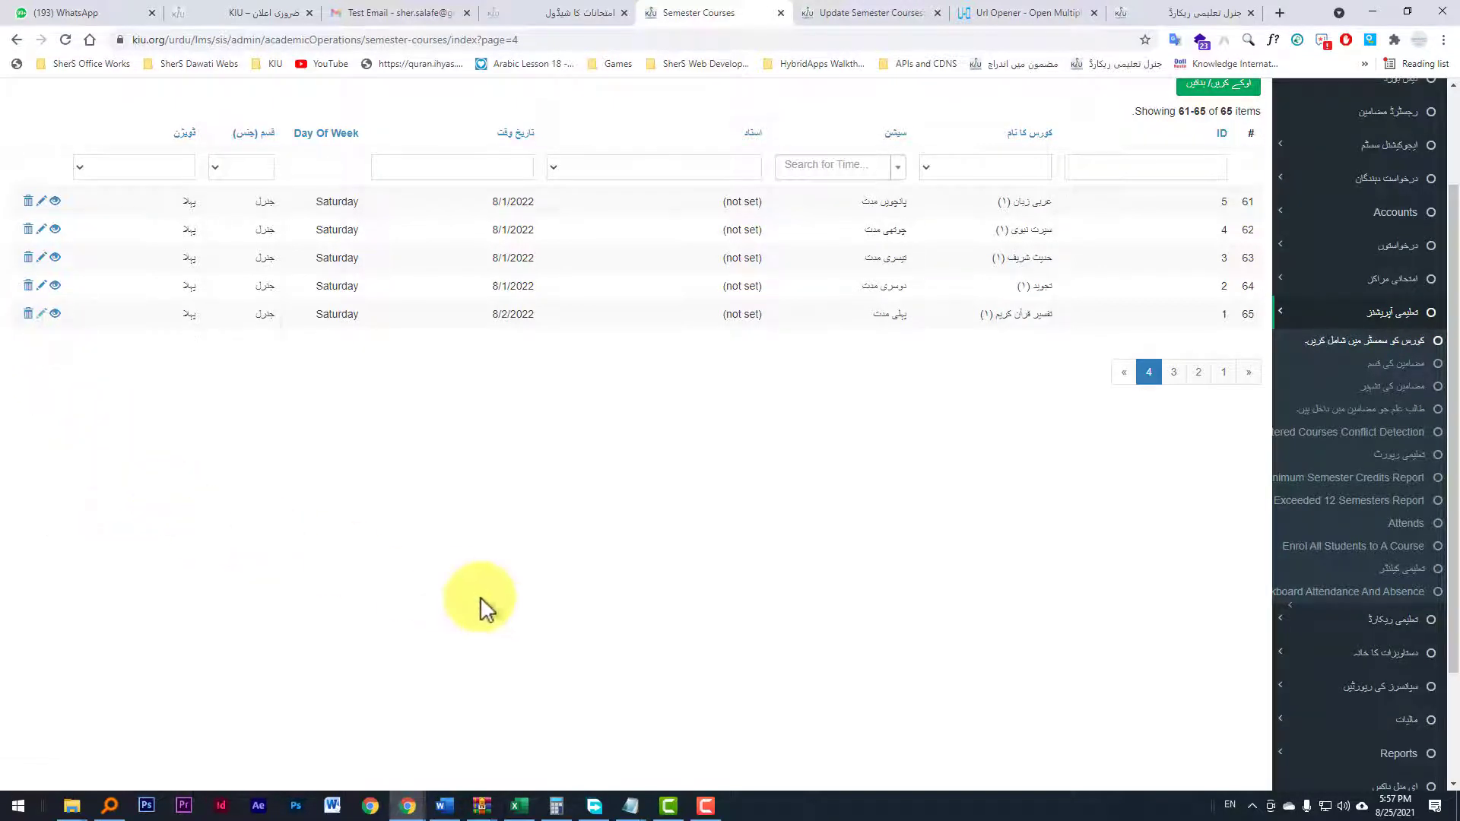
Step: Switch to Excel and create a new blank workbook
{"action": "right_click", "coordinate": [40, 319]}
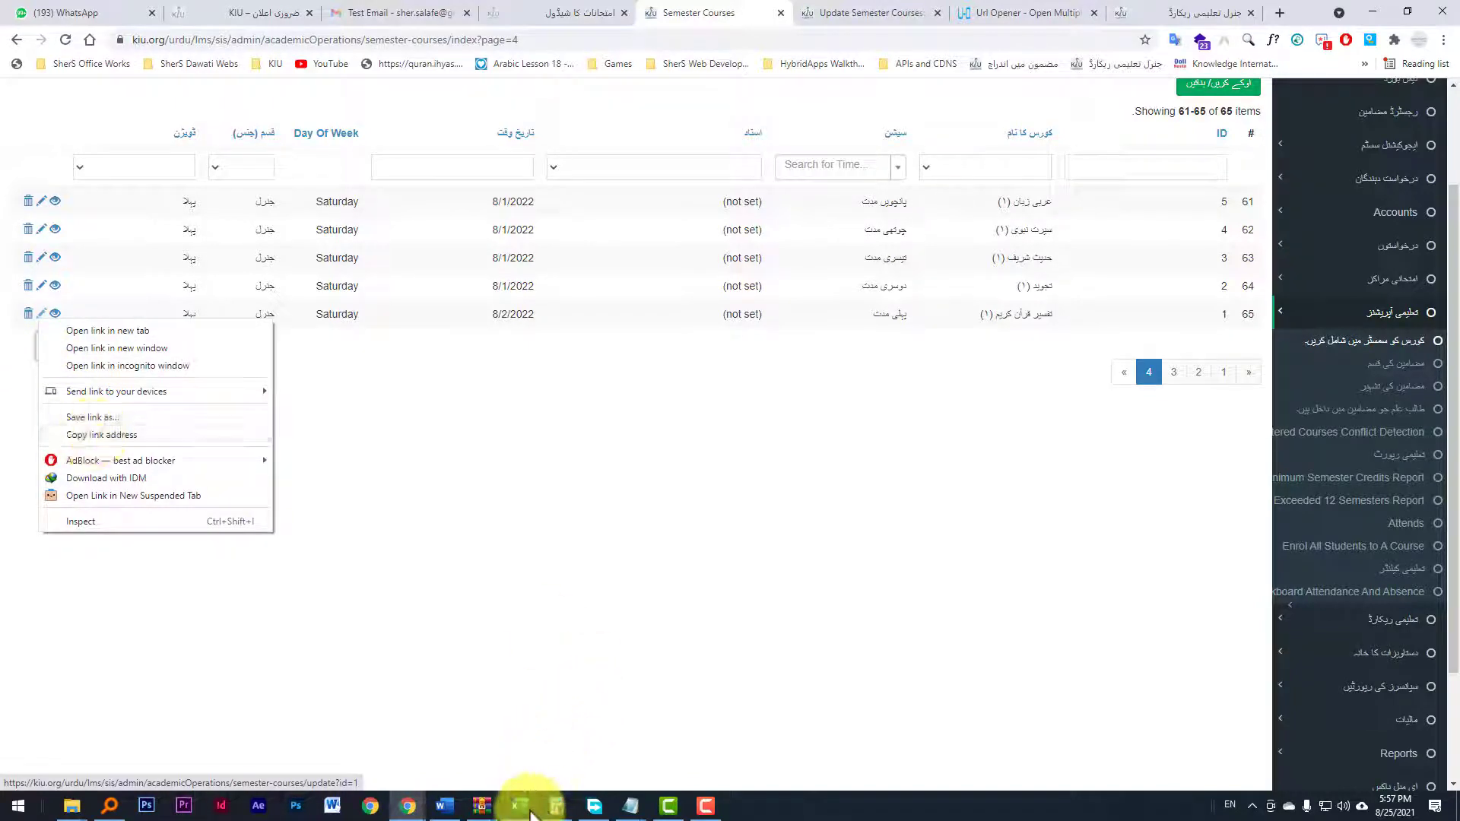
{"action": "left_click", "coordinate": [525, 806]}
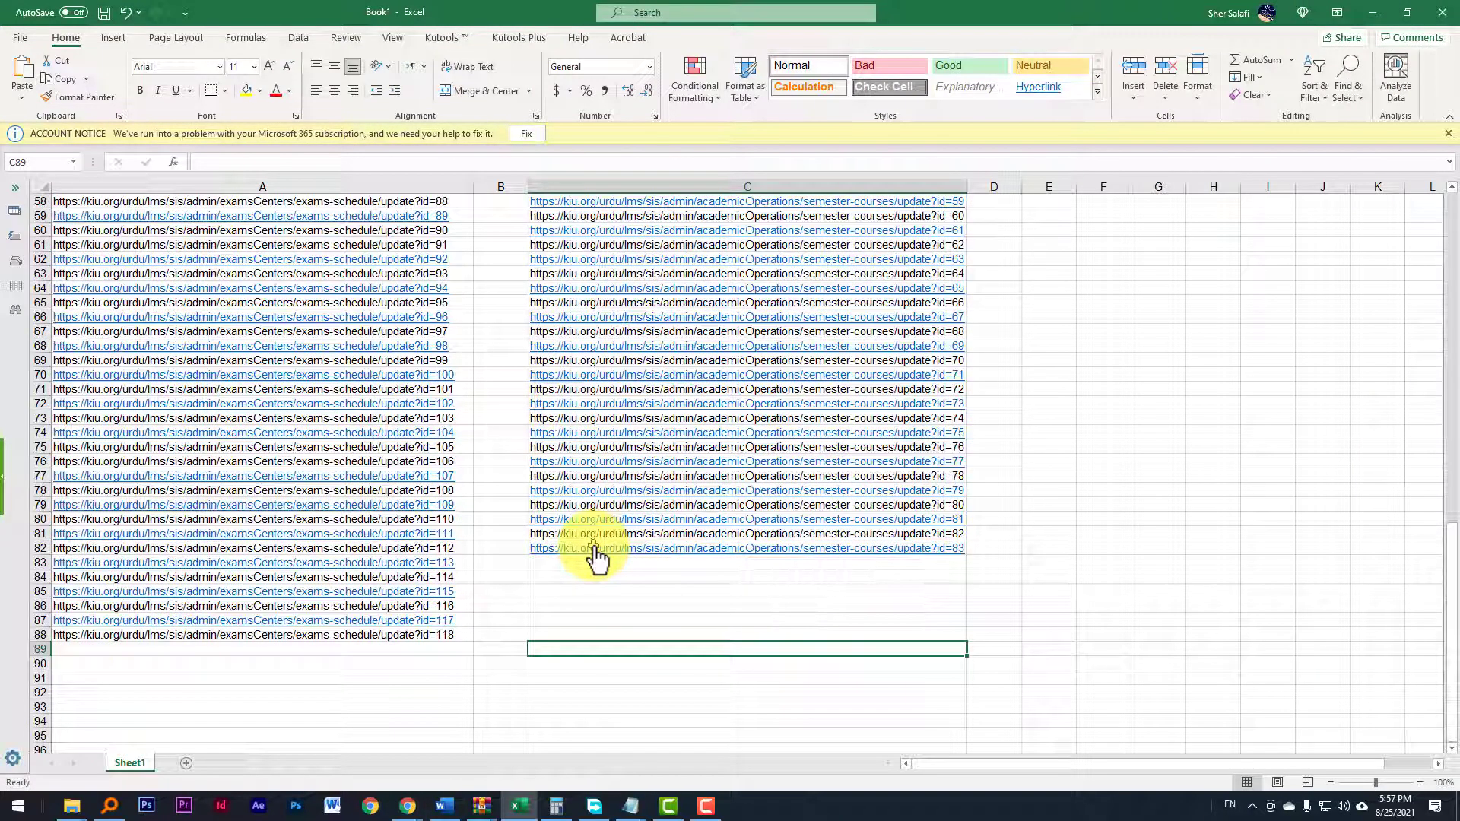
{"action": "key", "text": "ctrl+a"}
{"action": "key", "text": "ctrl+n"}
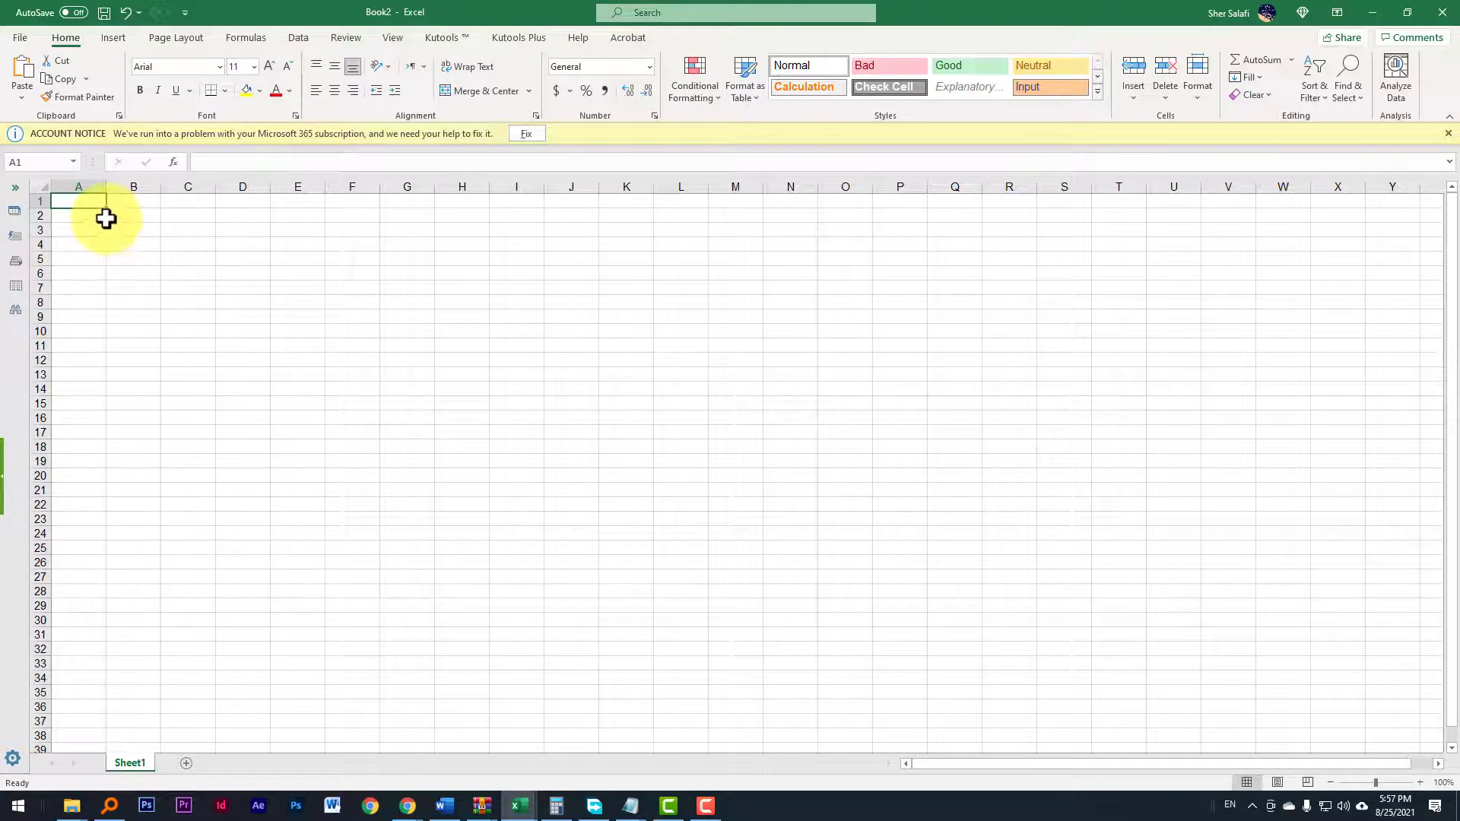
Step: Widen column A and paste the copied course edit link into A1
{"action": "left_click_drag", "start_coordinate": [107, 190], "coordinate": [556, 190]}
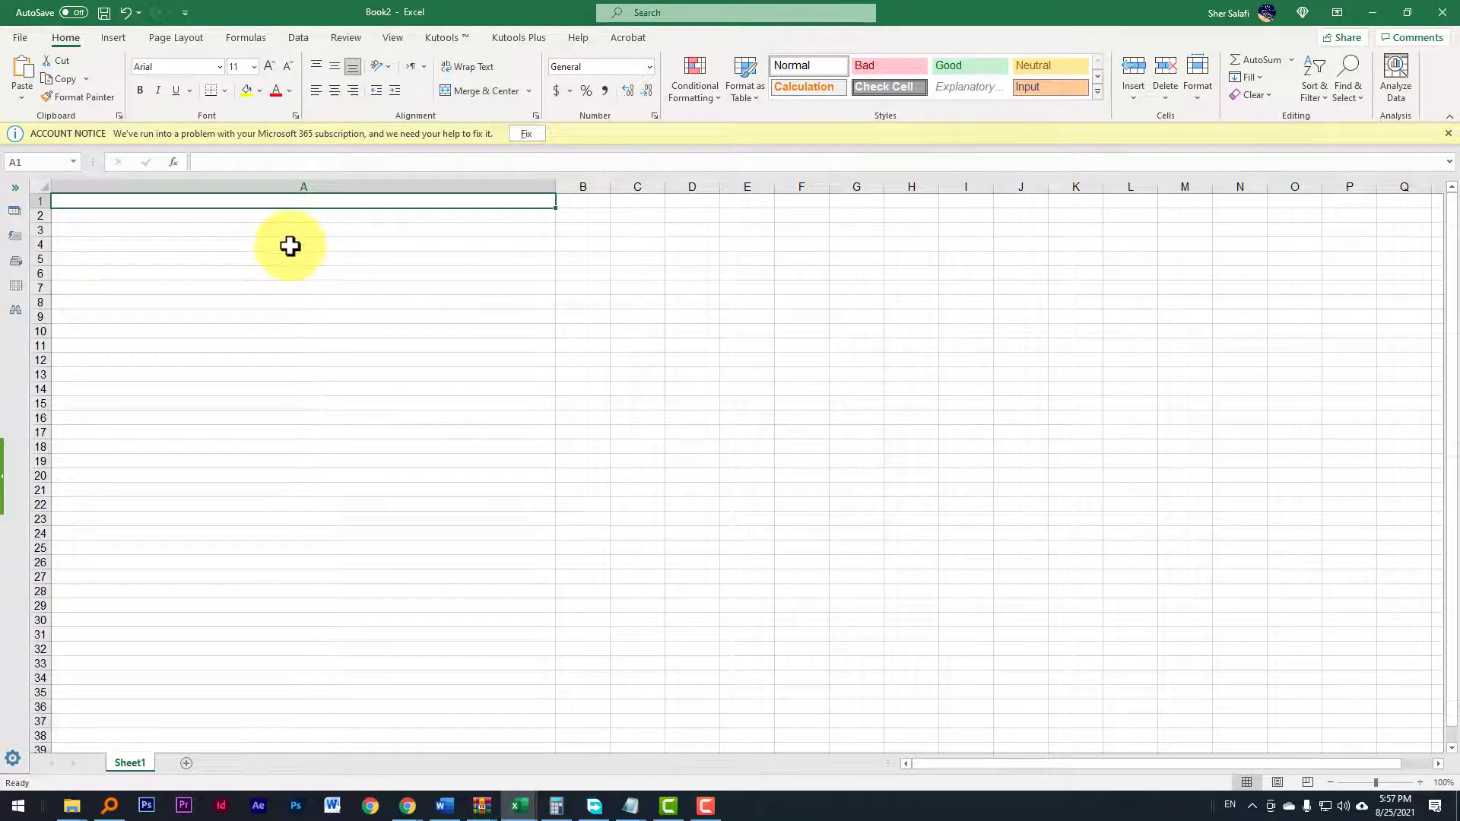
{"action": "key", "text": "ctrl+v"}
{"action": "key", "text": "Return"}
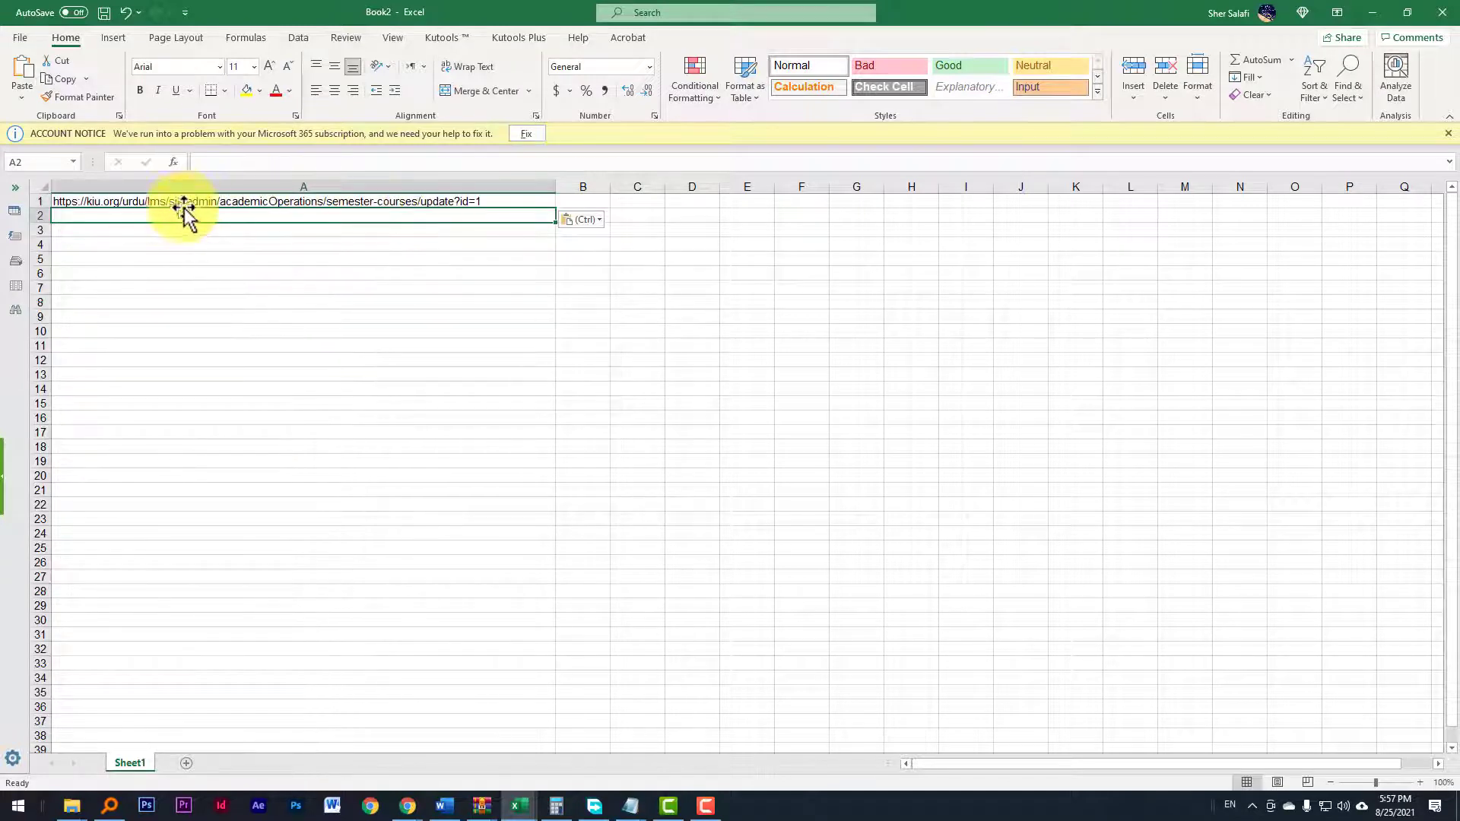
Step: Copy the link in A1 and paste it into A2
{"action": "left_click", "coordinate": [193, 202]}
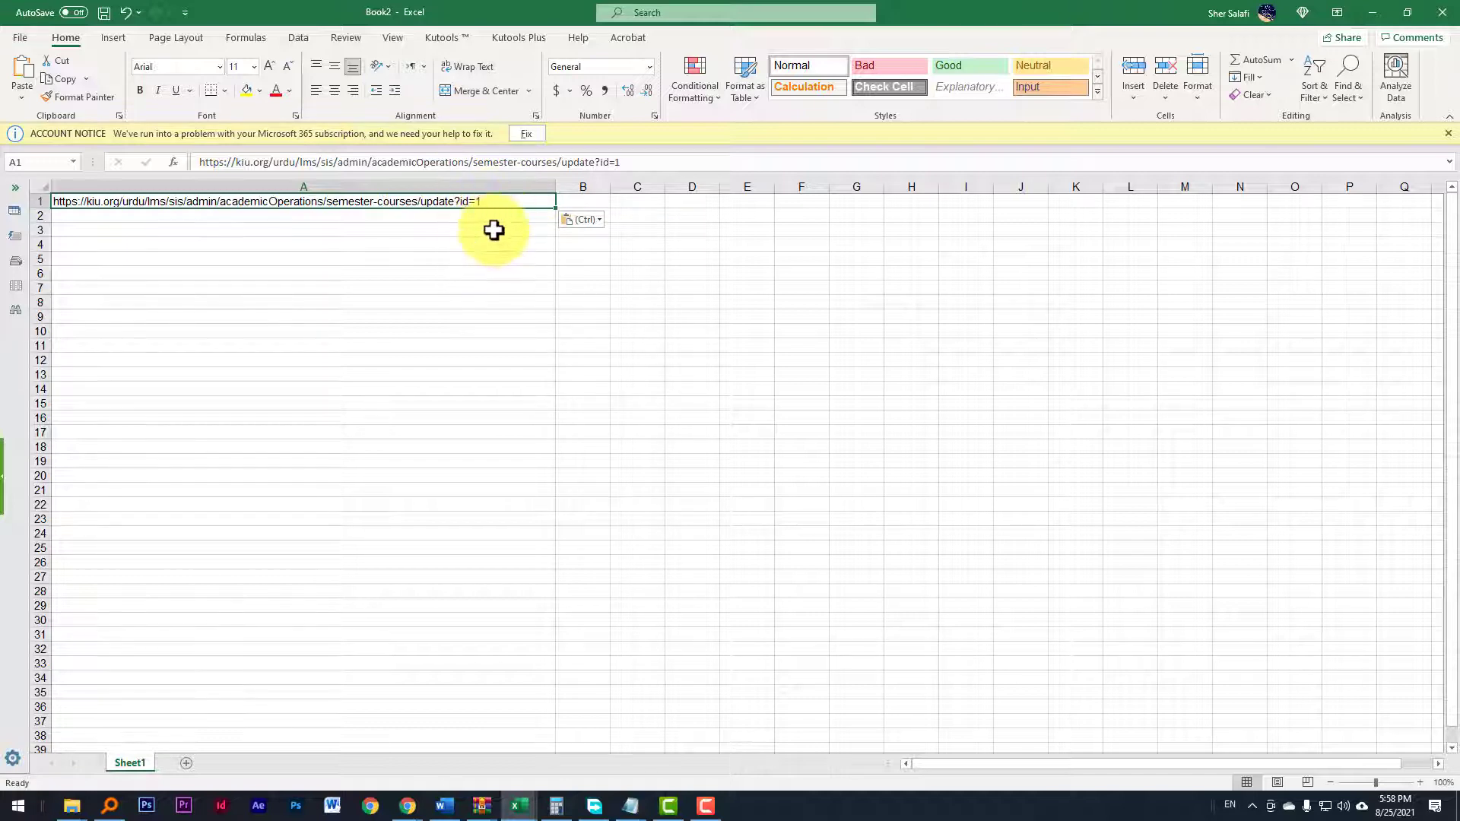
{"action": "left_click", "coordinate": [494, 230]}
{"action": "left_click", "coordinate": [492, 206]}
{"action": "key", "text": "ctrl+c"}
{"action": "left_click", "coordinate": [480, 219]}
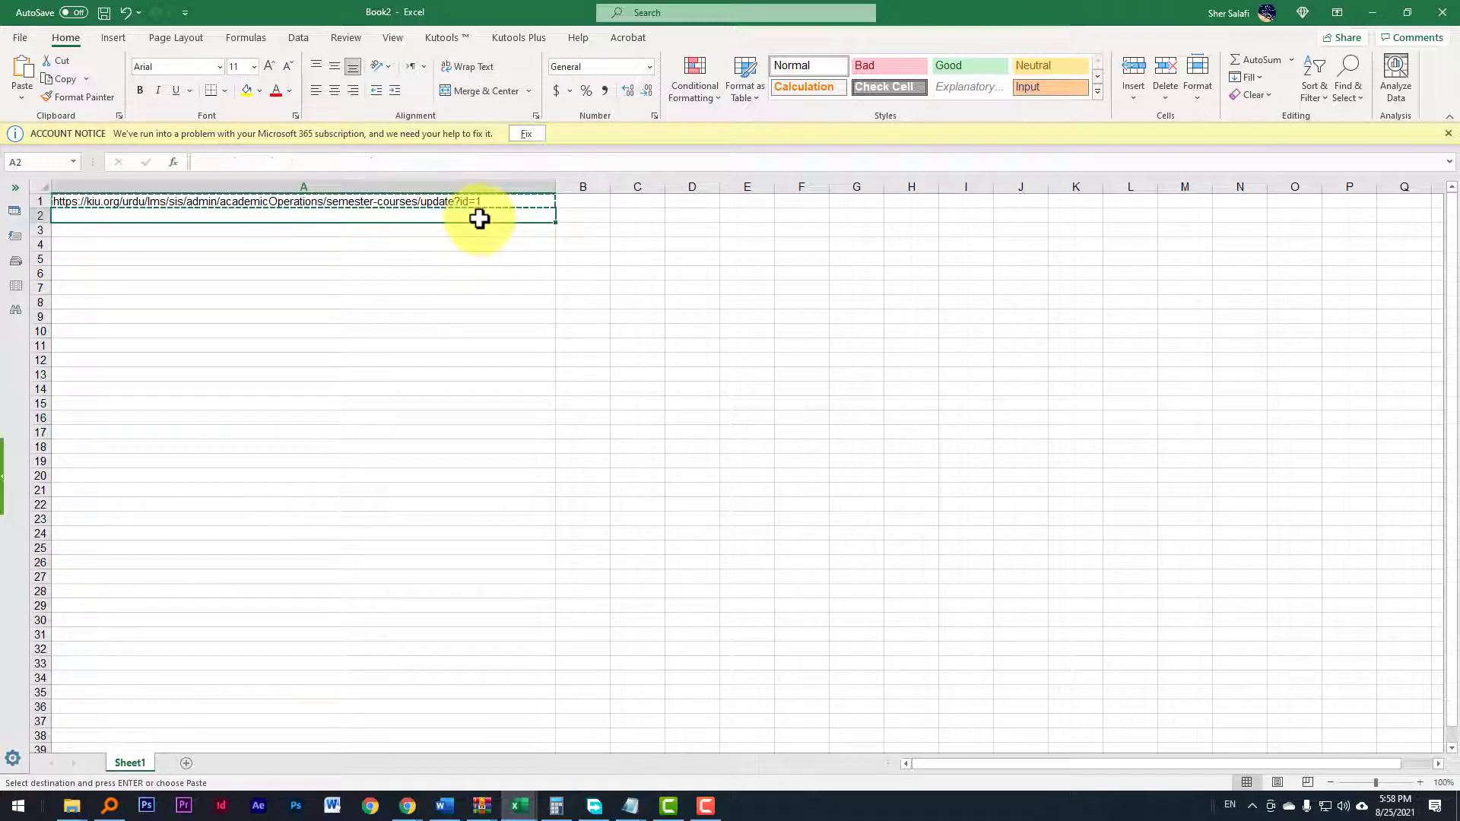
{"action": "key", "text": "ctrl+v"}
Step: Edit the link in A2 so its id ends with 2
{"action": "double_click", "coordinate": [487, 216]}
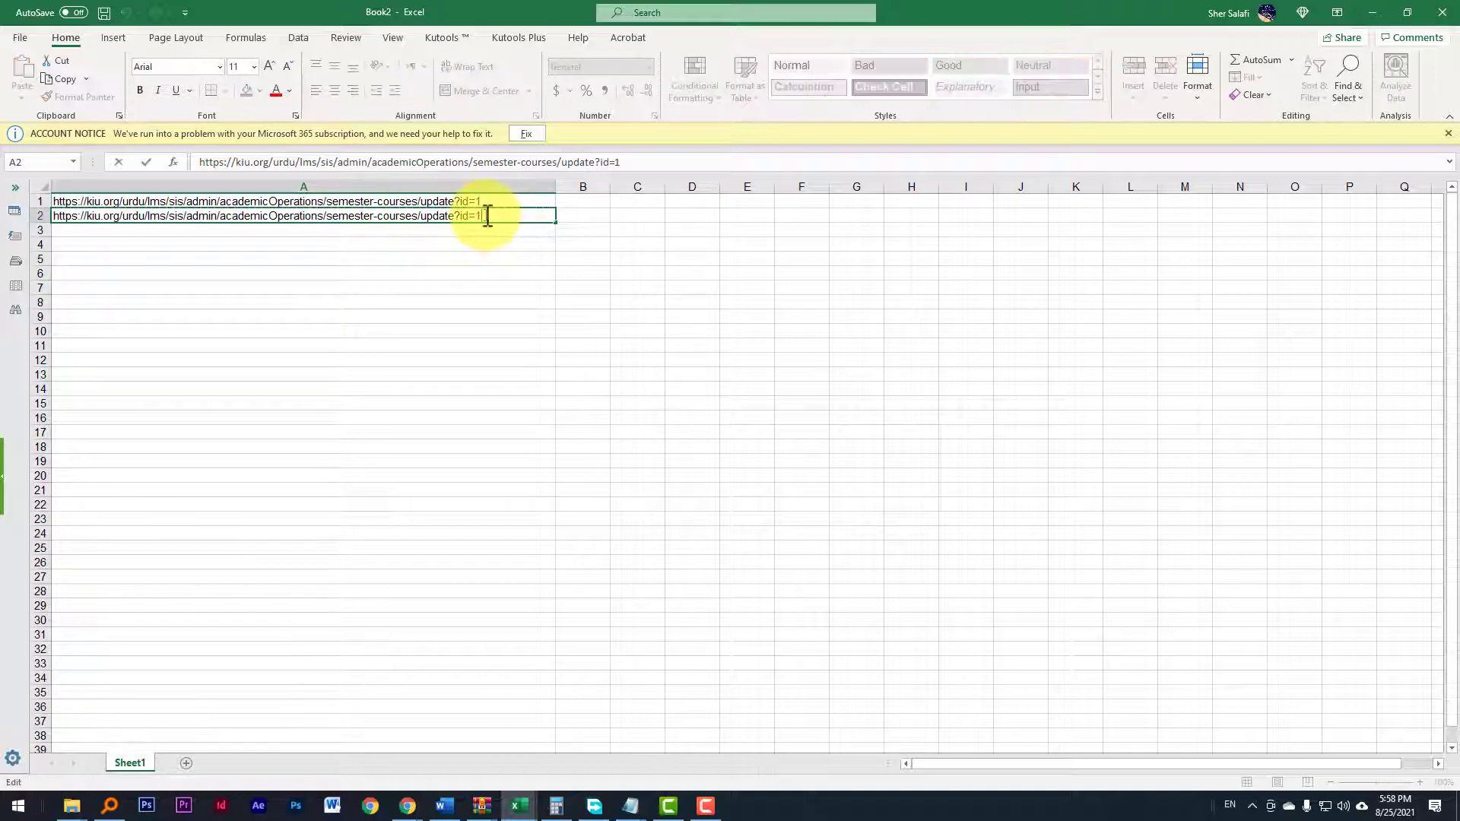
{"action": "key", "text": "BackSpace"}
{"action": "type", "text": "2"}
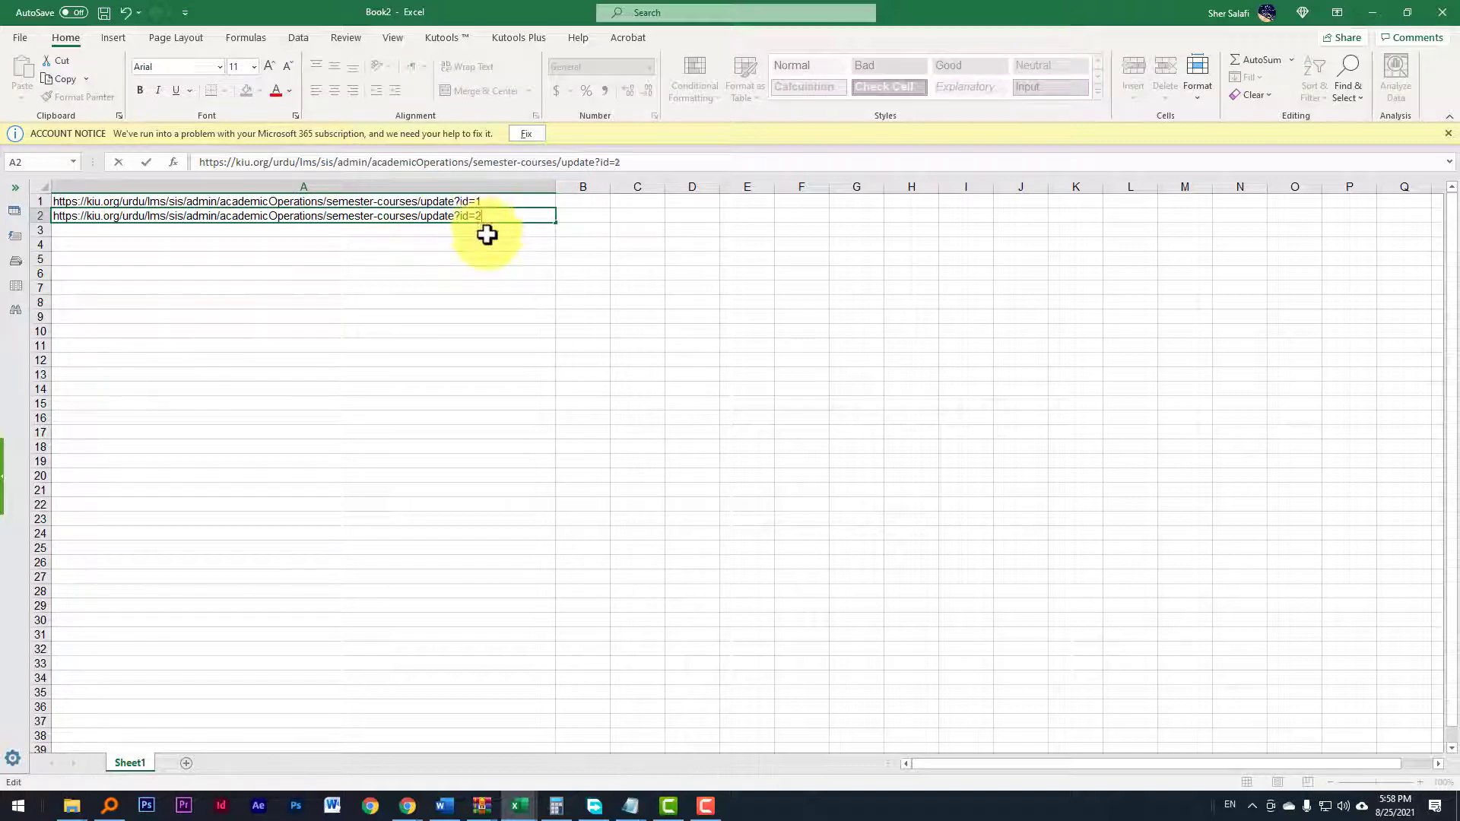
{"action": "key", "text": "Return"}
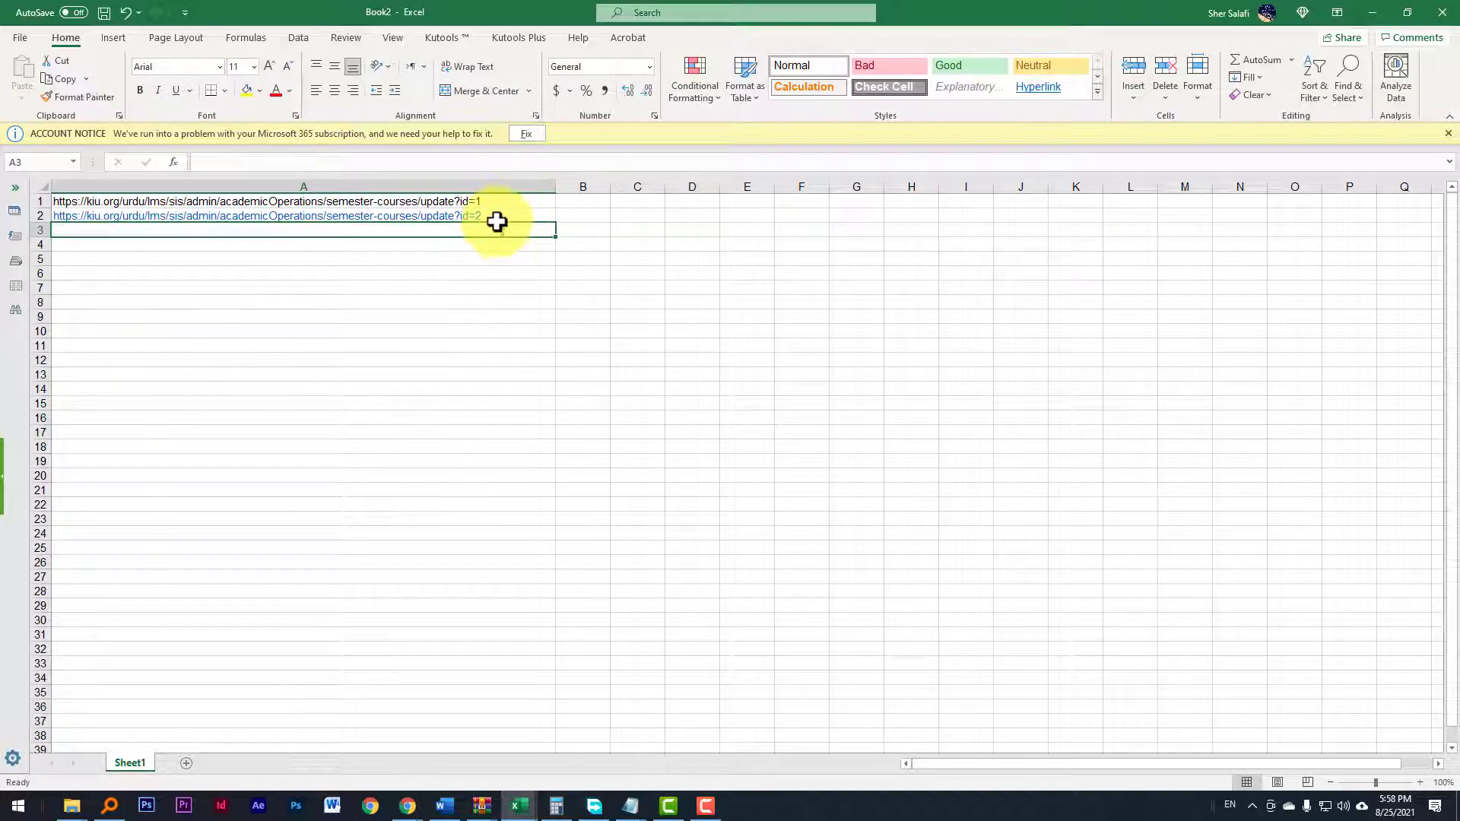
Step: Switch back to the semester courses list in the browser
{"action": "mouse_move", "coordinate": [508, 802]}
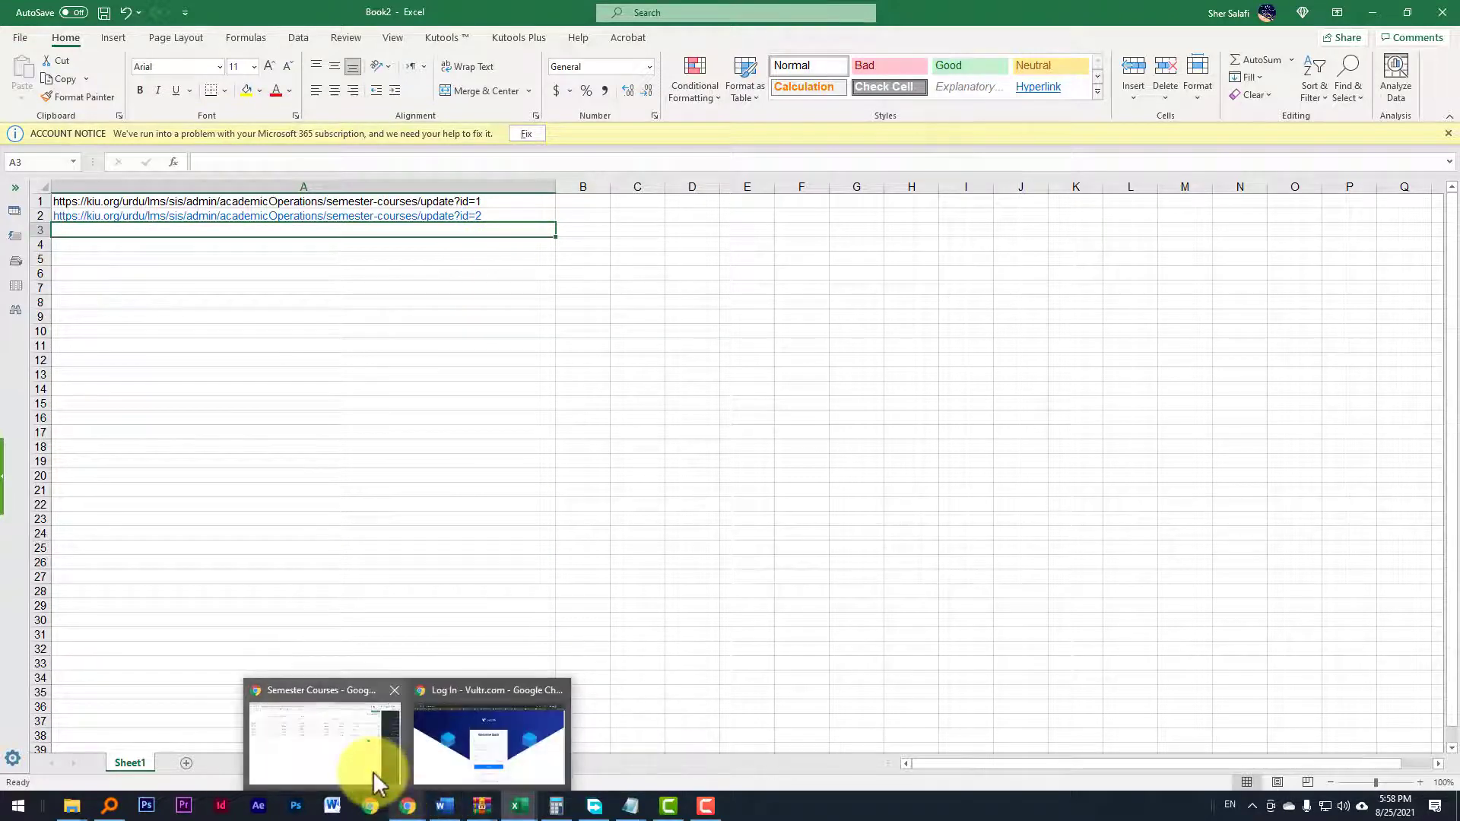
{"action": "left_click", "coordinate": [373, 772]}
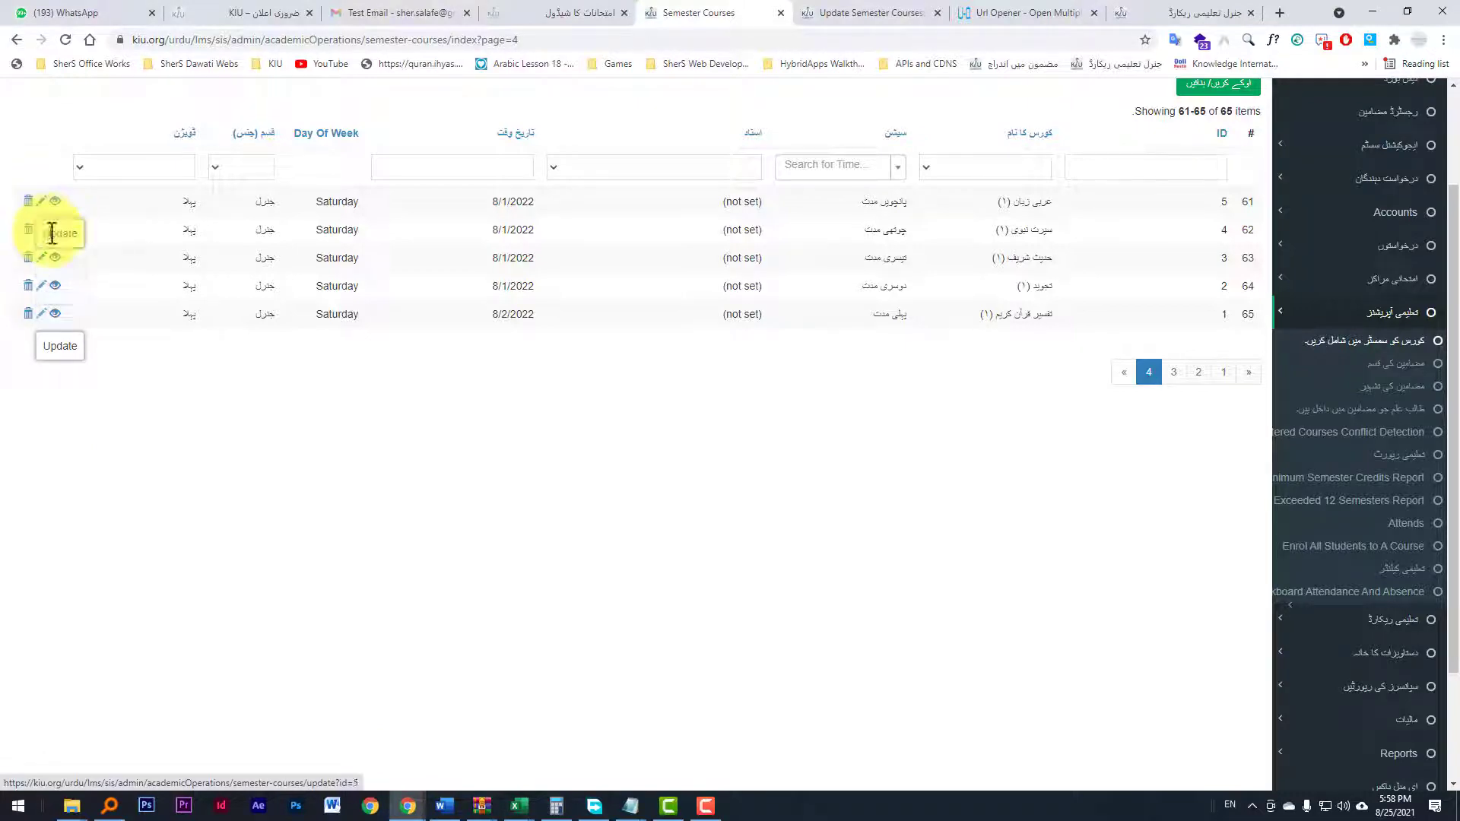
{"action": "mouse_move", "coordinate": [524, 799]}
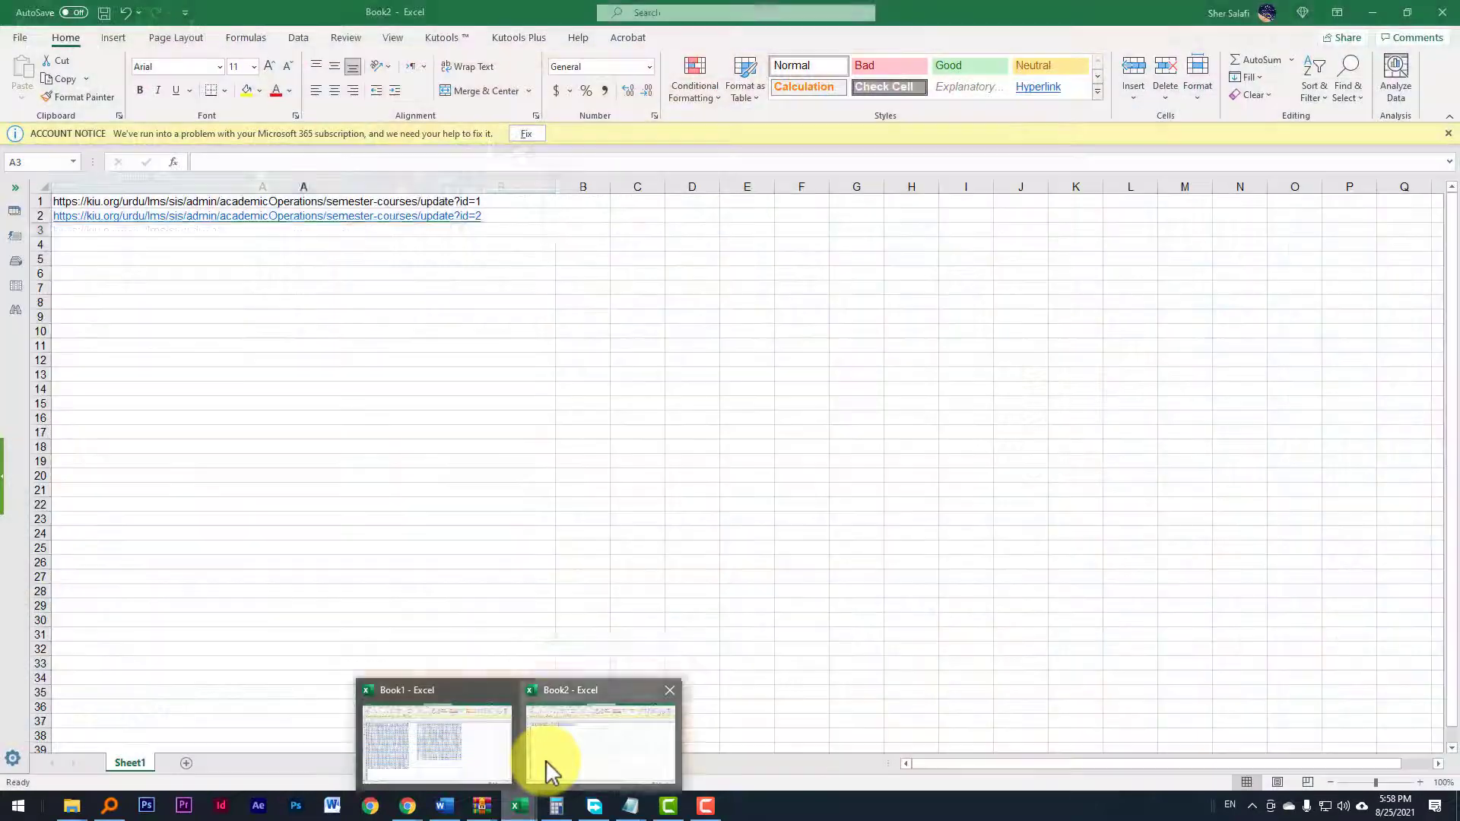
{"action": "left_click", "coordinate": [547, 769]}
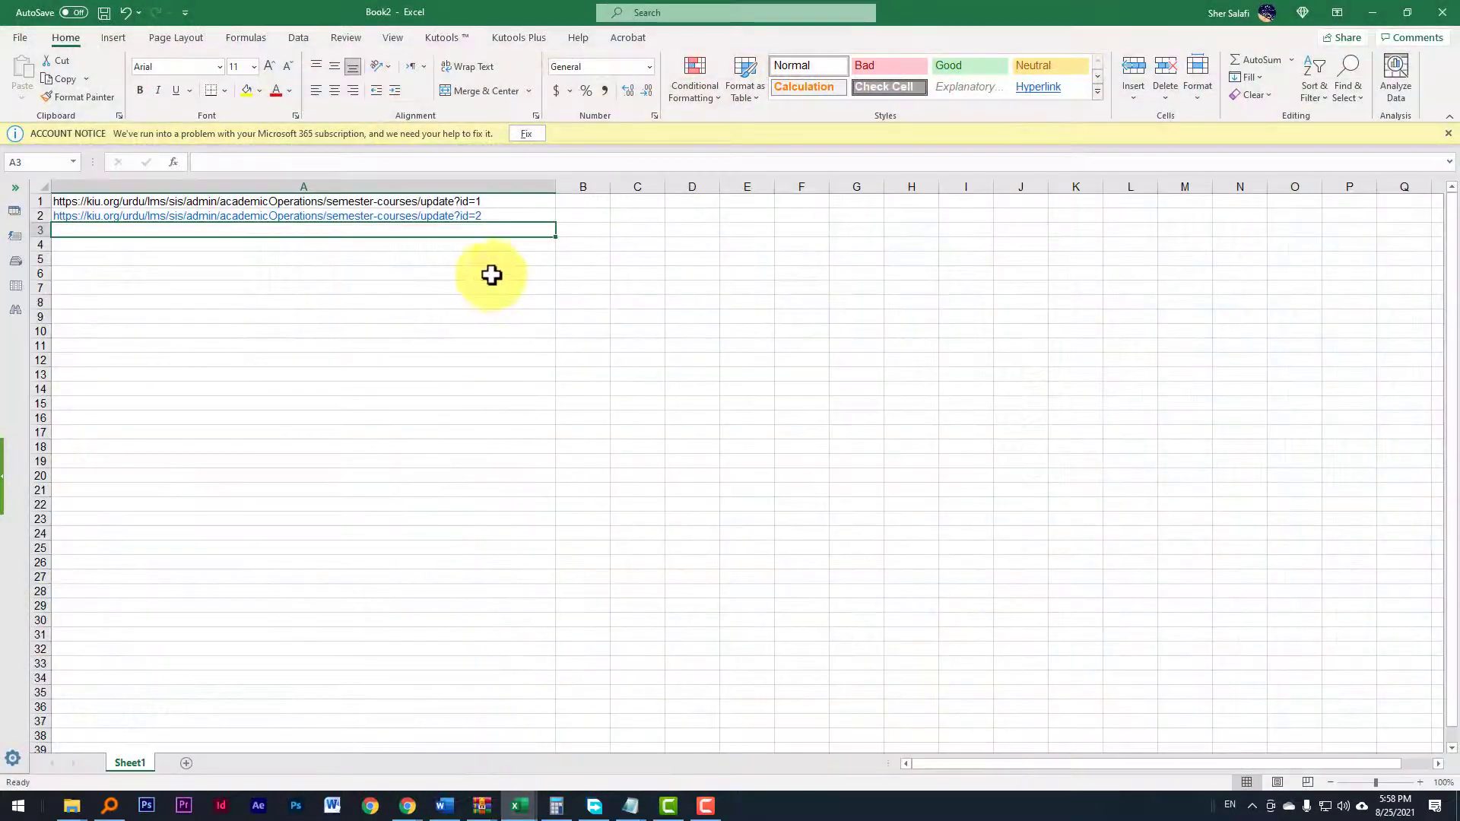
{"action": "left_click", "coordinate": [500, 203]}
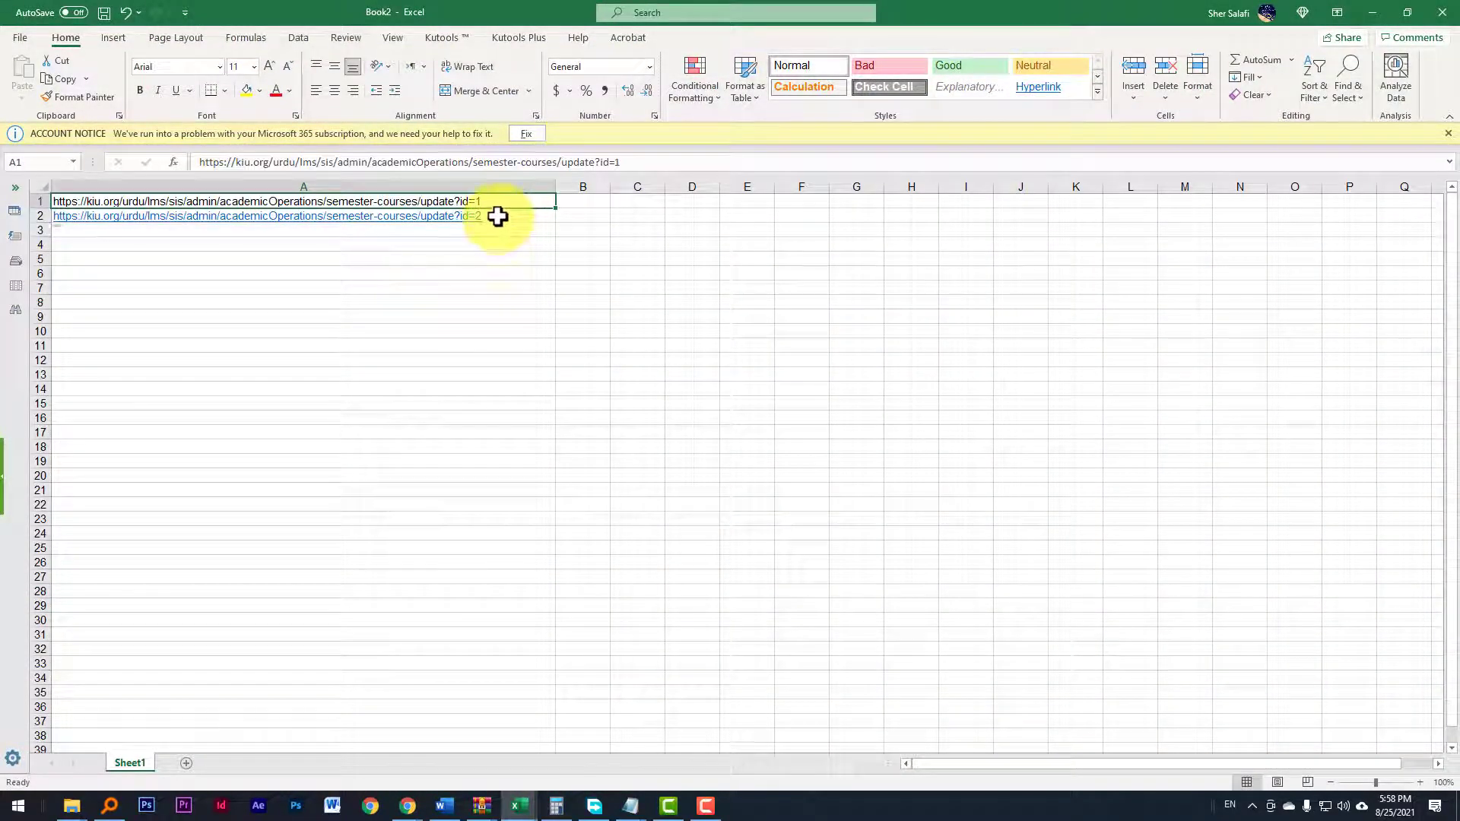
{"action": "left_click", "coordinate": [486, 216]}
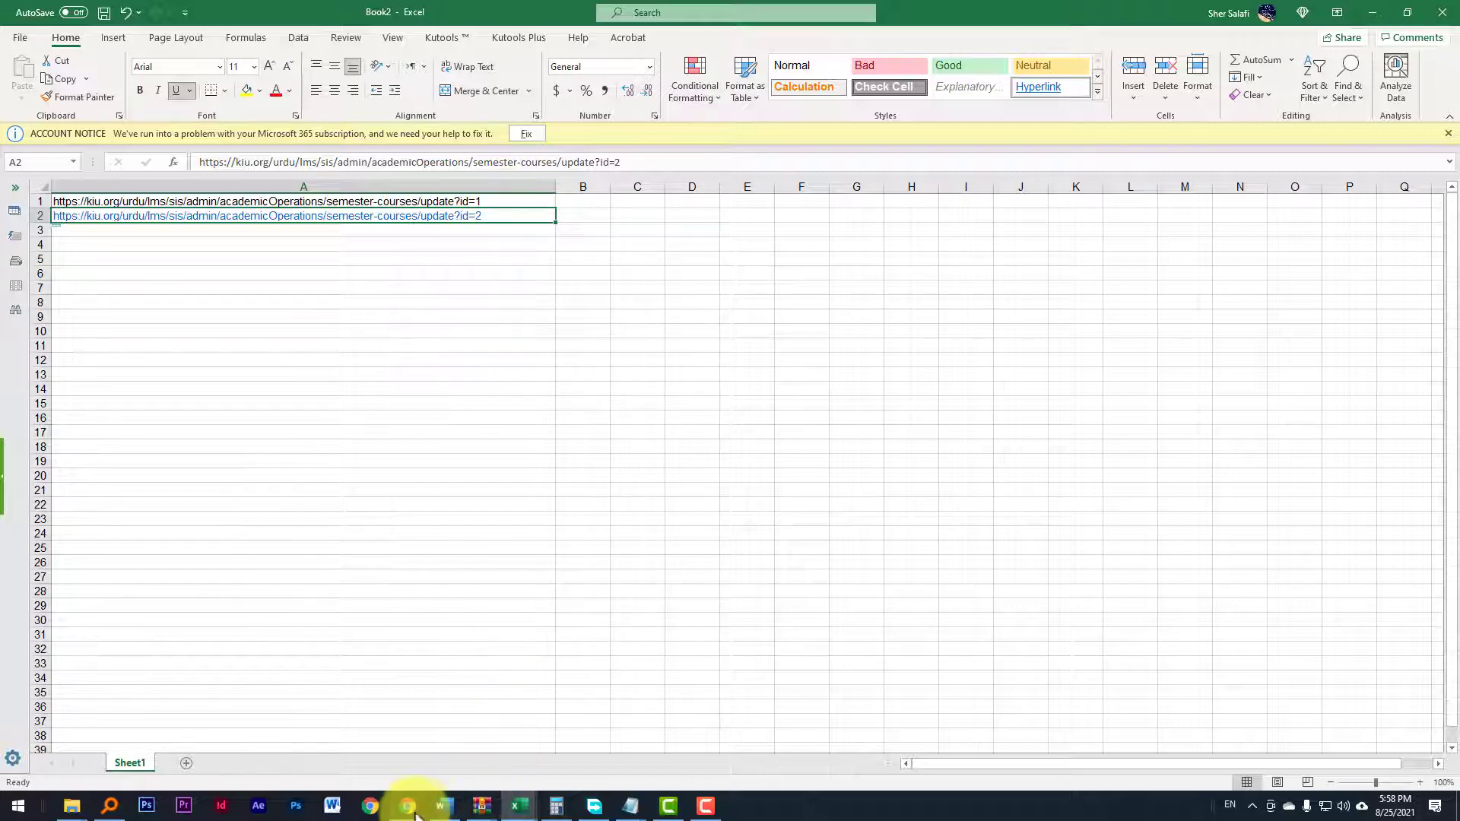
{"action": "mouse_move", "coordinate": [384, 798]}
{"action": "left_click", "coordinate": [358, 770]}
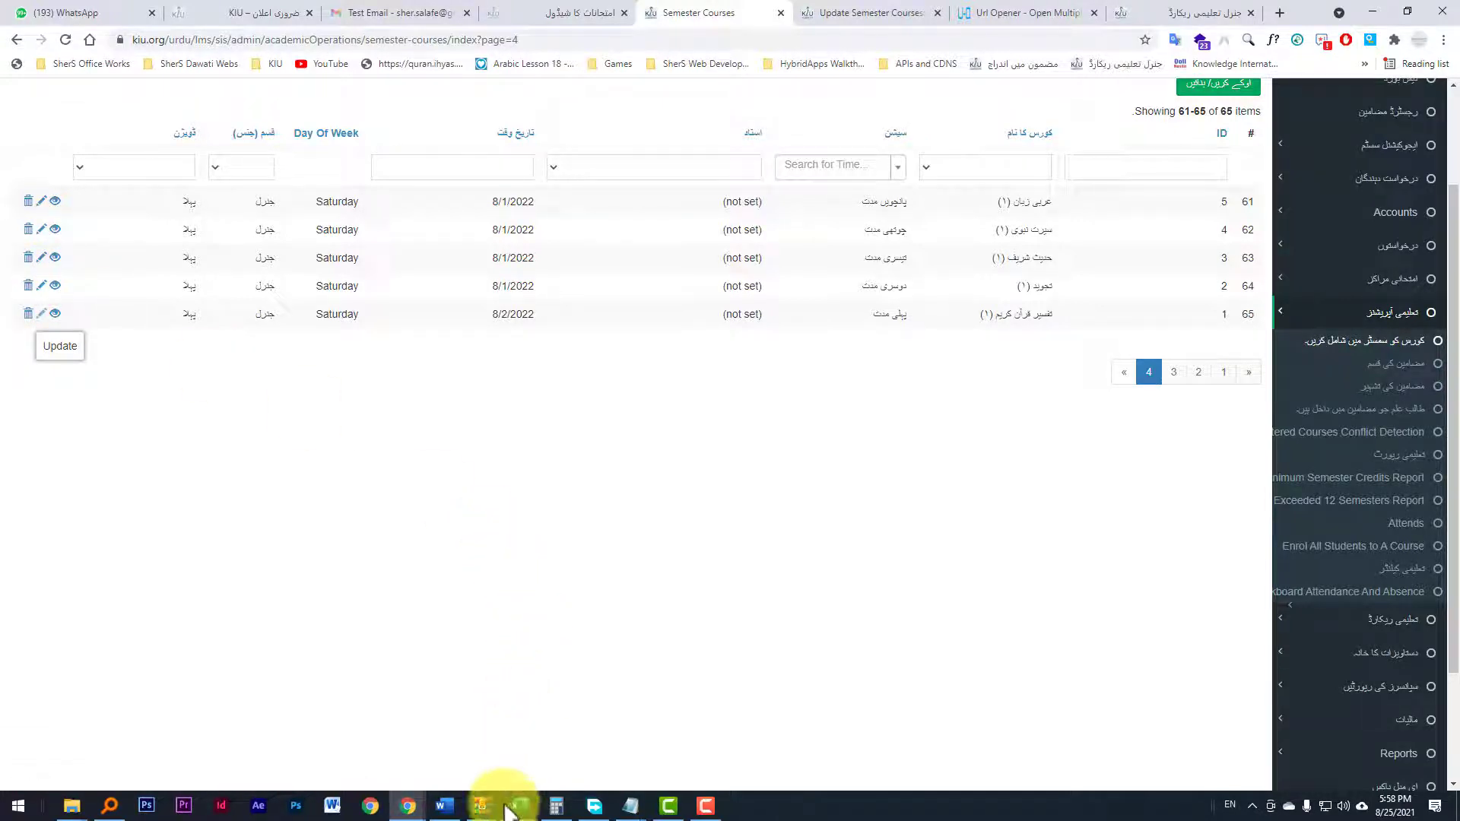
{"action": "mouse_move", "coordinate": [520, 803]}
{"action": "left_click", "coordinate": [537, 763]}
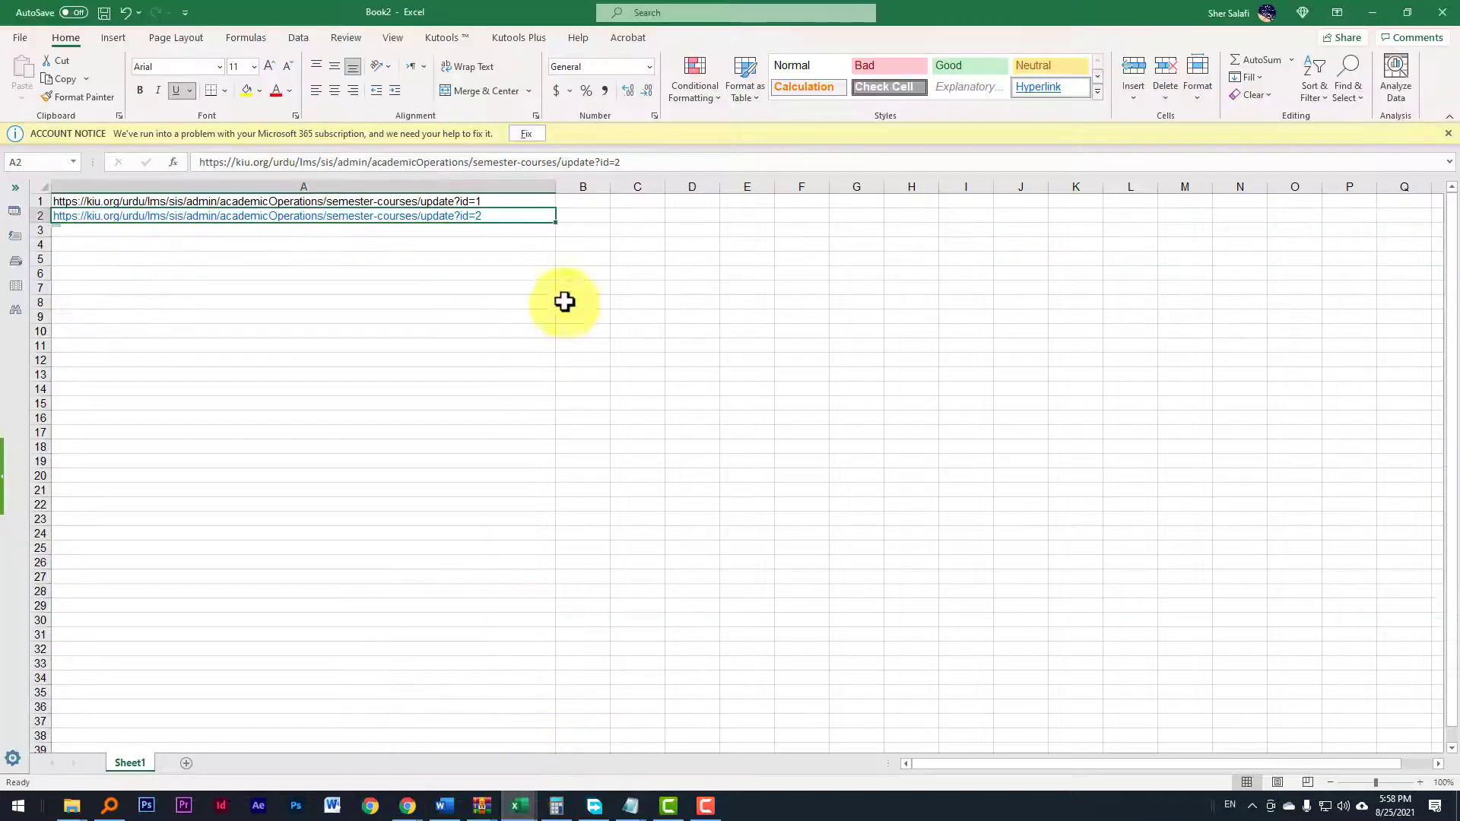
Step: Fill the link series from A1:A2 down to row 5 so the ids increase to 5
{"action": "left_click", "coordinate": [513, 200]}
{"action": "left_click_drag", "start_coordinate": [513, 208], "coordinate": [553, 271]}
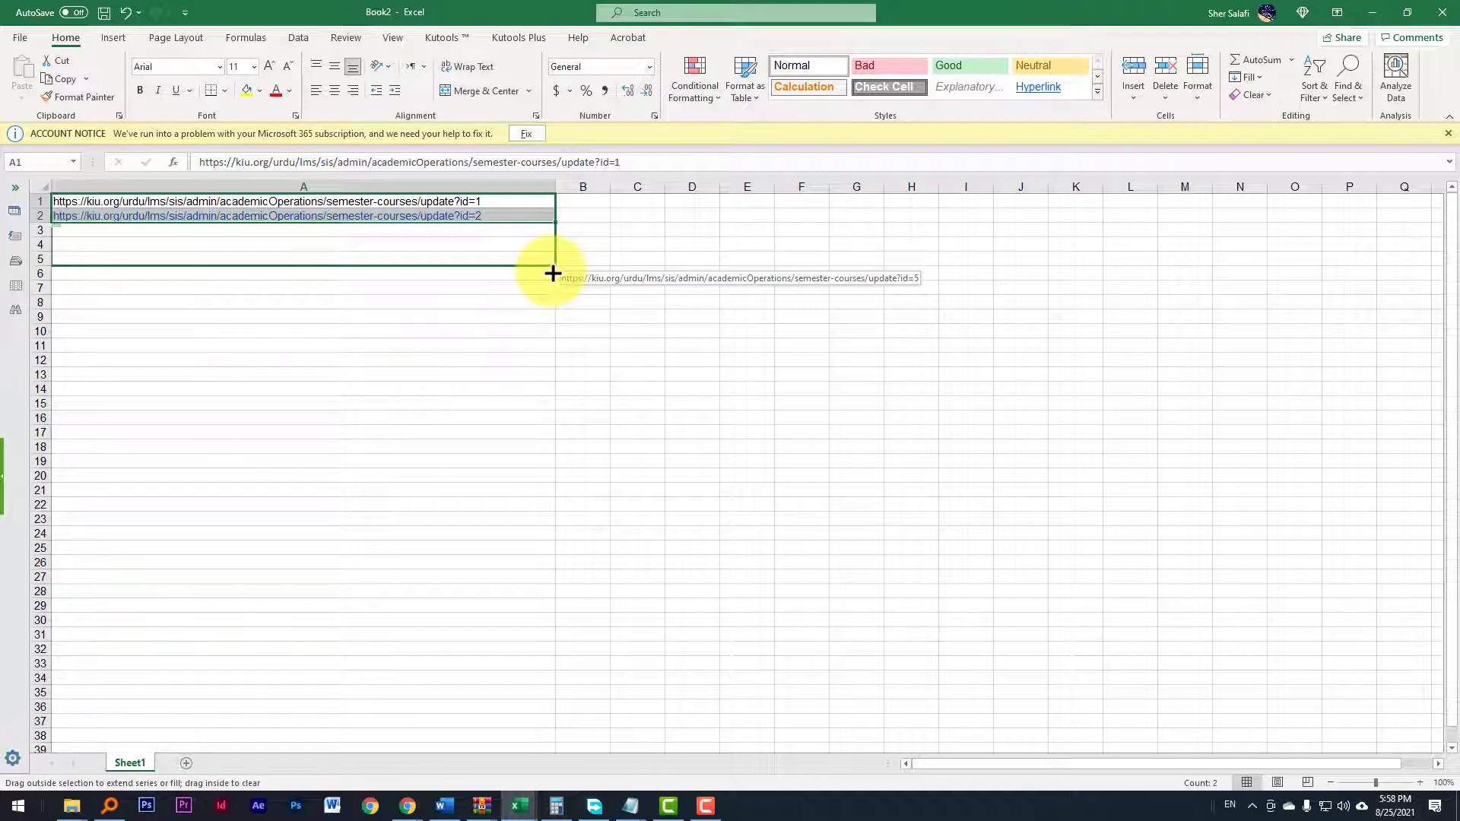
{"action": "left_click_drag", "start_coordinate": [553, 274], "coordinate": [553, 275]}
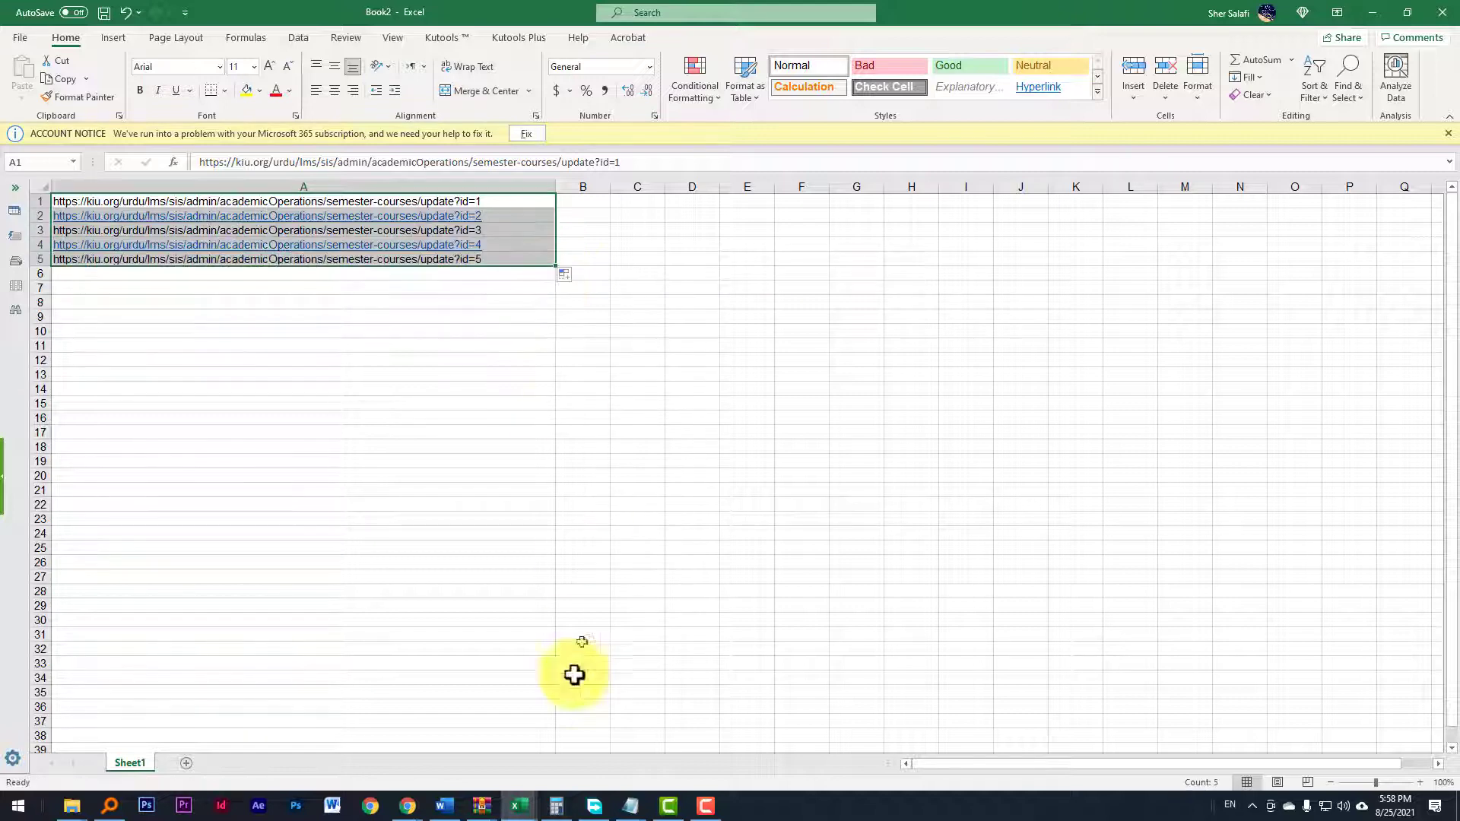
Step: Switch to the browser and open the first page of the semester courses list to check the highest course ID
{"action": "left_click", "coordinate": [408, 806]}
{"action": "left_click", "coordinate": [377, 738]}
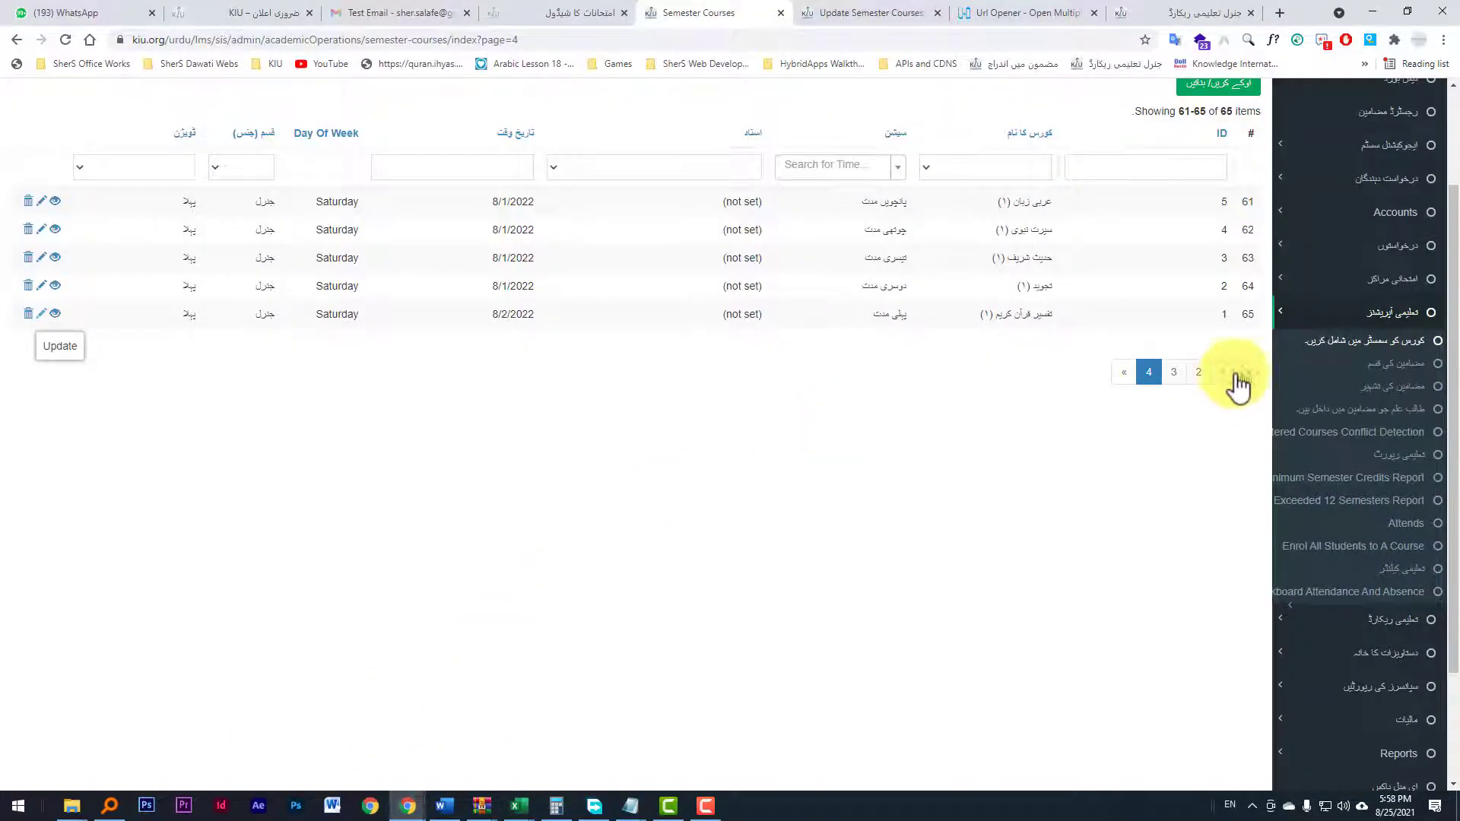
{"action": "left_click", "coordinate": [1226, 375]}
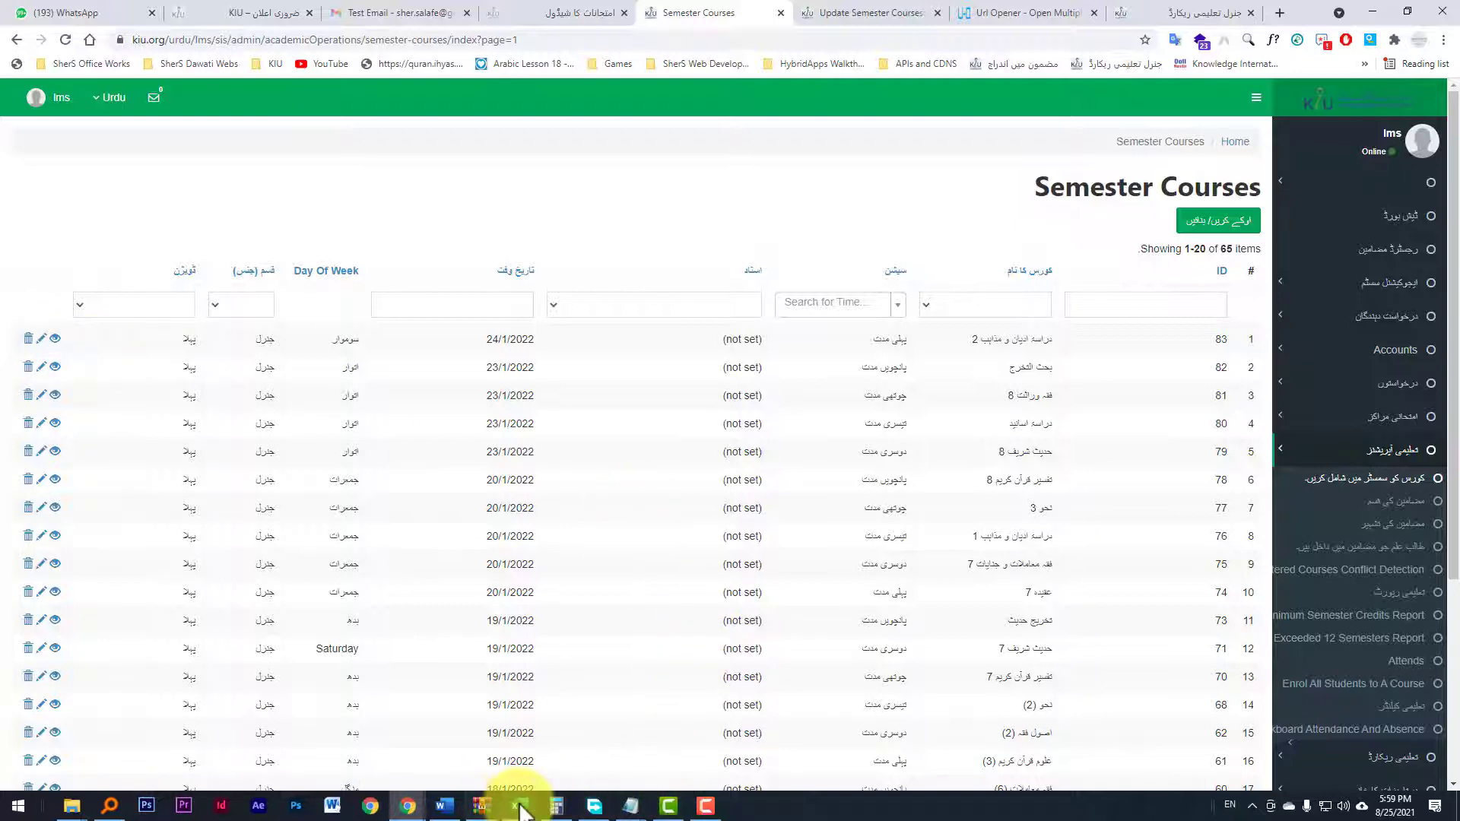
Step: Switch back to the spreadsheet and extend the link series down to row 83, ending with id=83
{"action": "mouse_move", "coordinate": [517, 803]}
{"action": "left_click", "coordinate": [586, 753]}
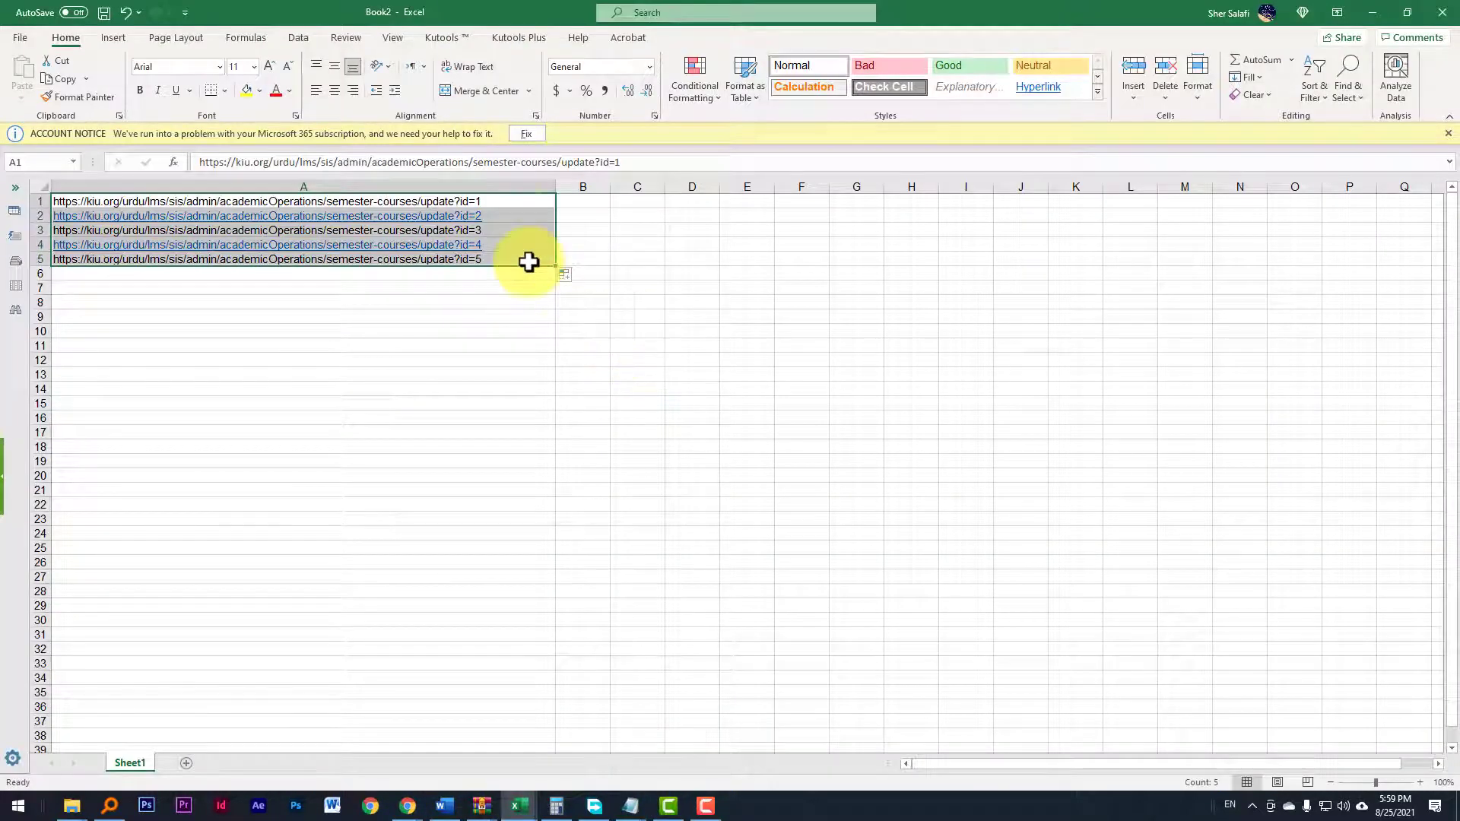
{"action": "left_click_drag", "start_coordinate": [558, 267], "coordinate": [550, 733]}
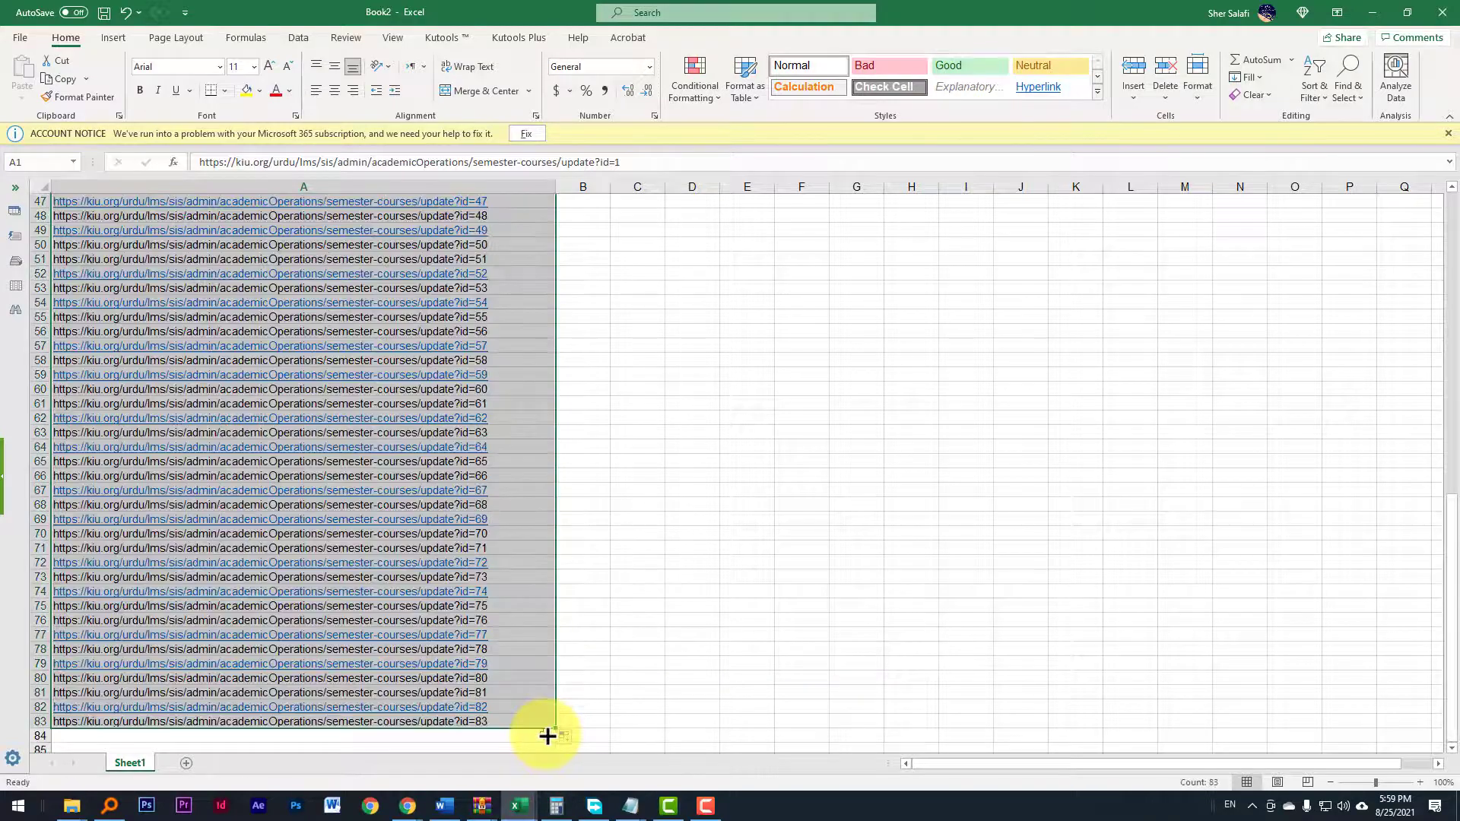
Step: Scroll through the filled list of course edit links in column A
{"action": "scroll", "coordinate": [487, 548], "scroll_direction": "up", "scroll_amount": 7}
{"action": "scroll", "coordinate": [515, 385], "scroll_direction": "up", "scroll_amount": 8}
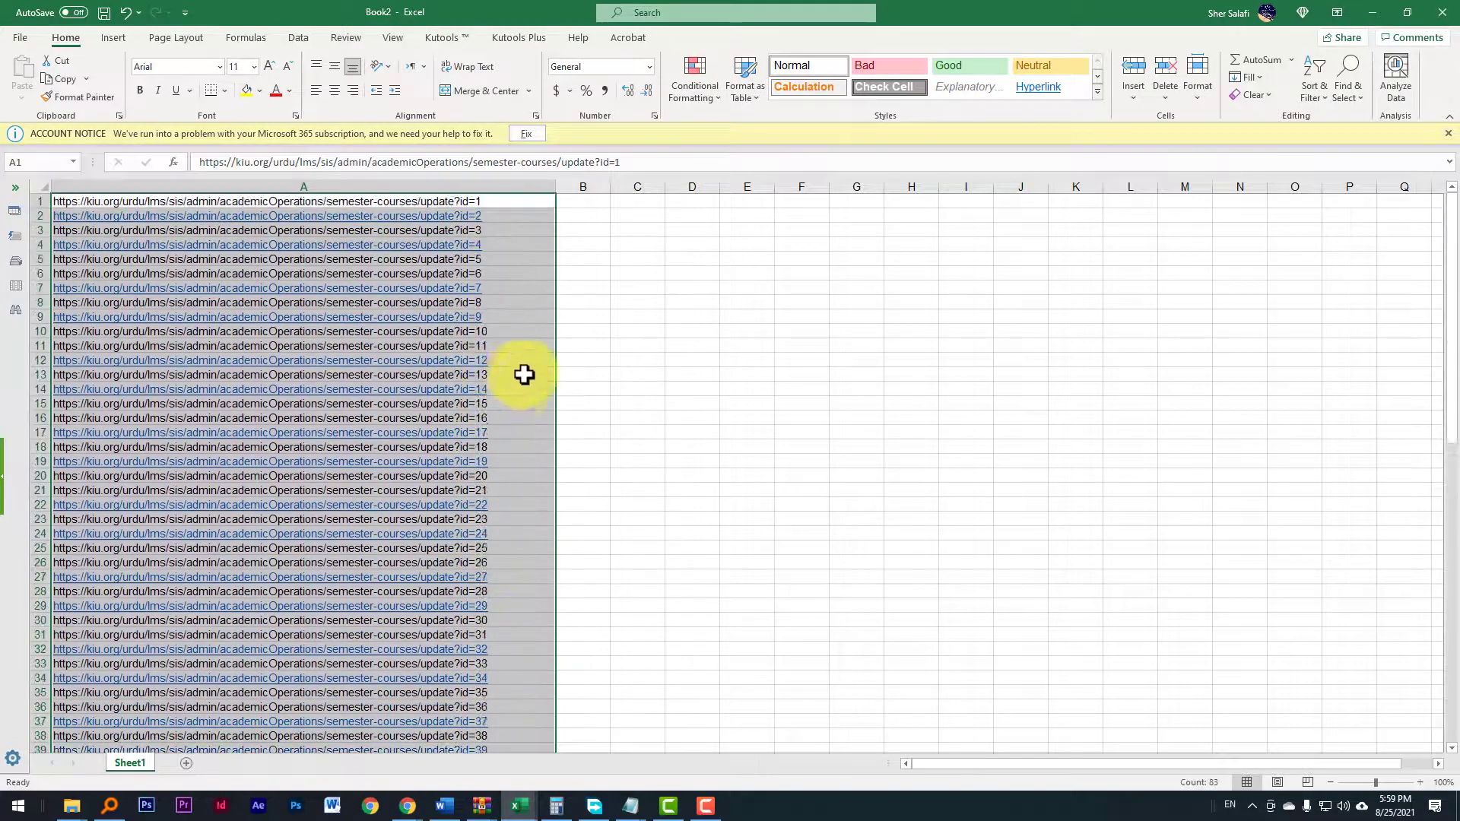
{"action": "left_click", "coordinate": [515, 344]}
{"action": "left_click", "coordinate": [505, 203]}
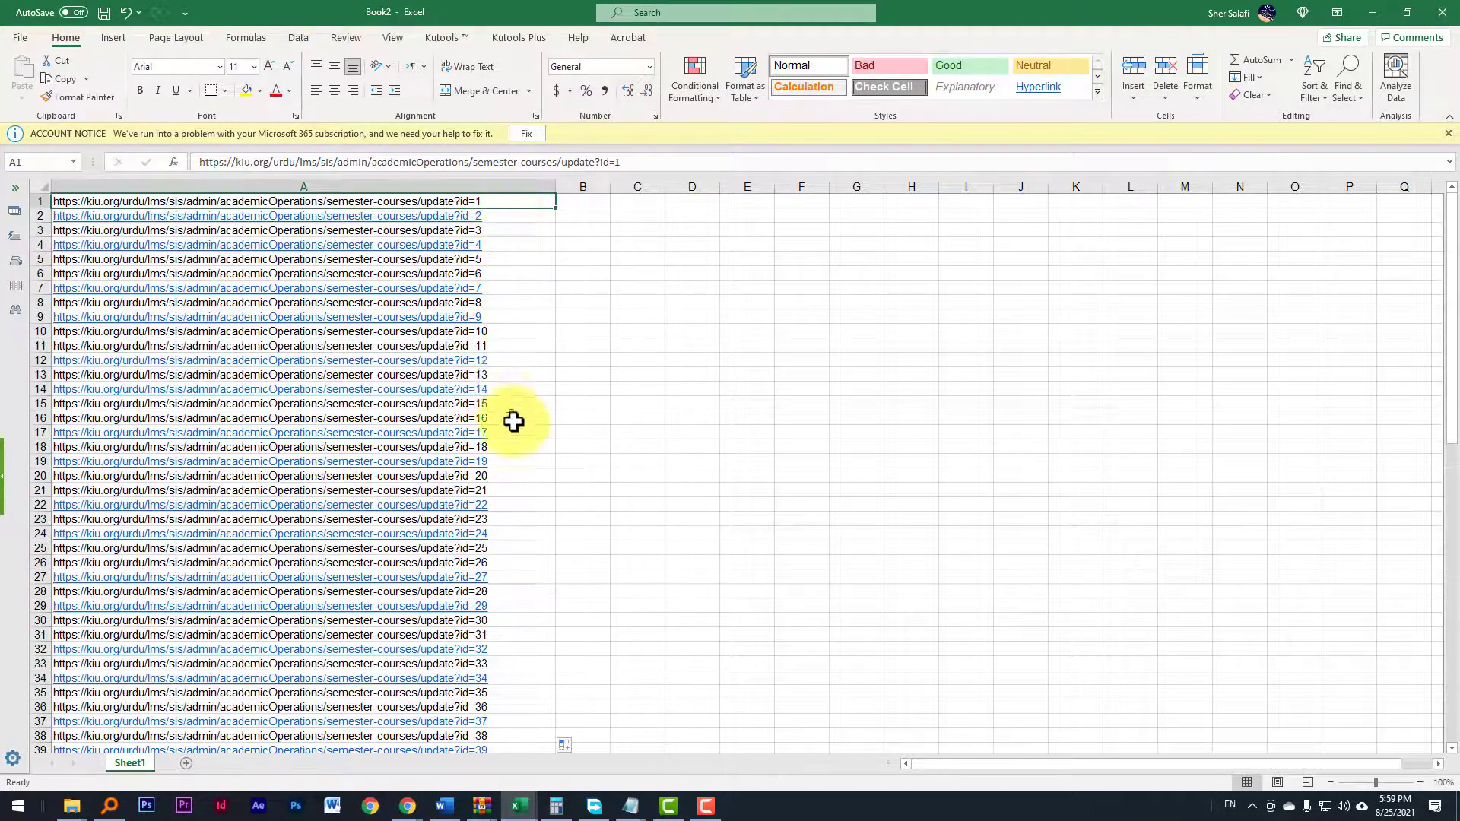
{"action": "scroll", "coordinate": [512, 421], "scroll_direction": "down", "scroll_amount": 10}
{"action": "scroll", "coordinate": [513, 441], "scroll_direction": "down", "scroll_amount": 10}
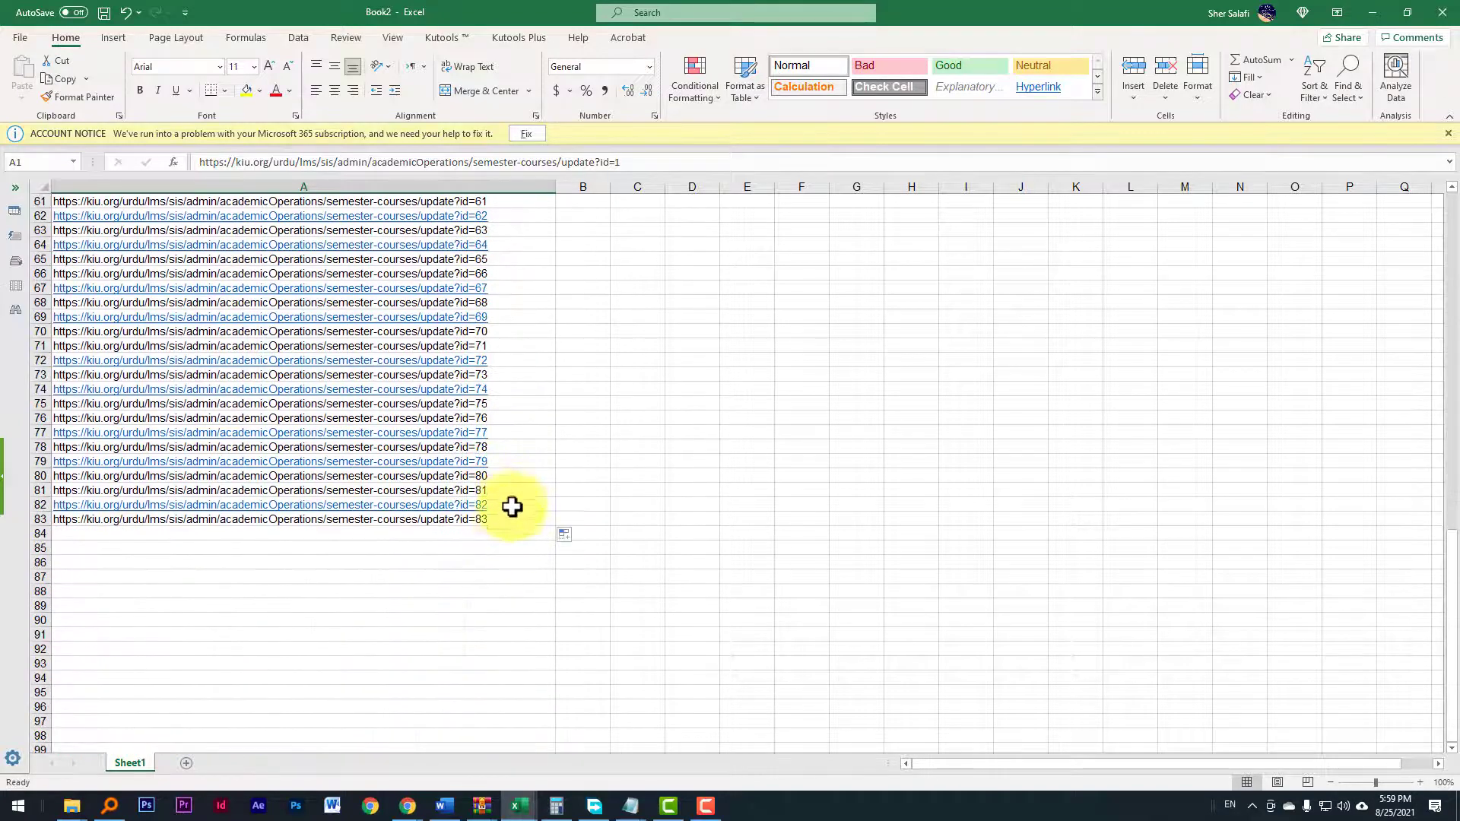
{"action": "scroll", "coordinate": [512, 460], "scroll_direction": "up", "scroll_amount": 8}
{"action": "scroll", "coordinate": [546, 416], "scroll_direction": "up", "scroll_amount": 2}
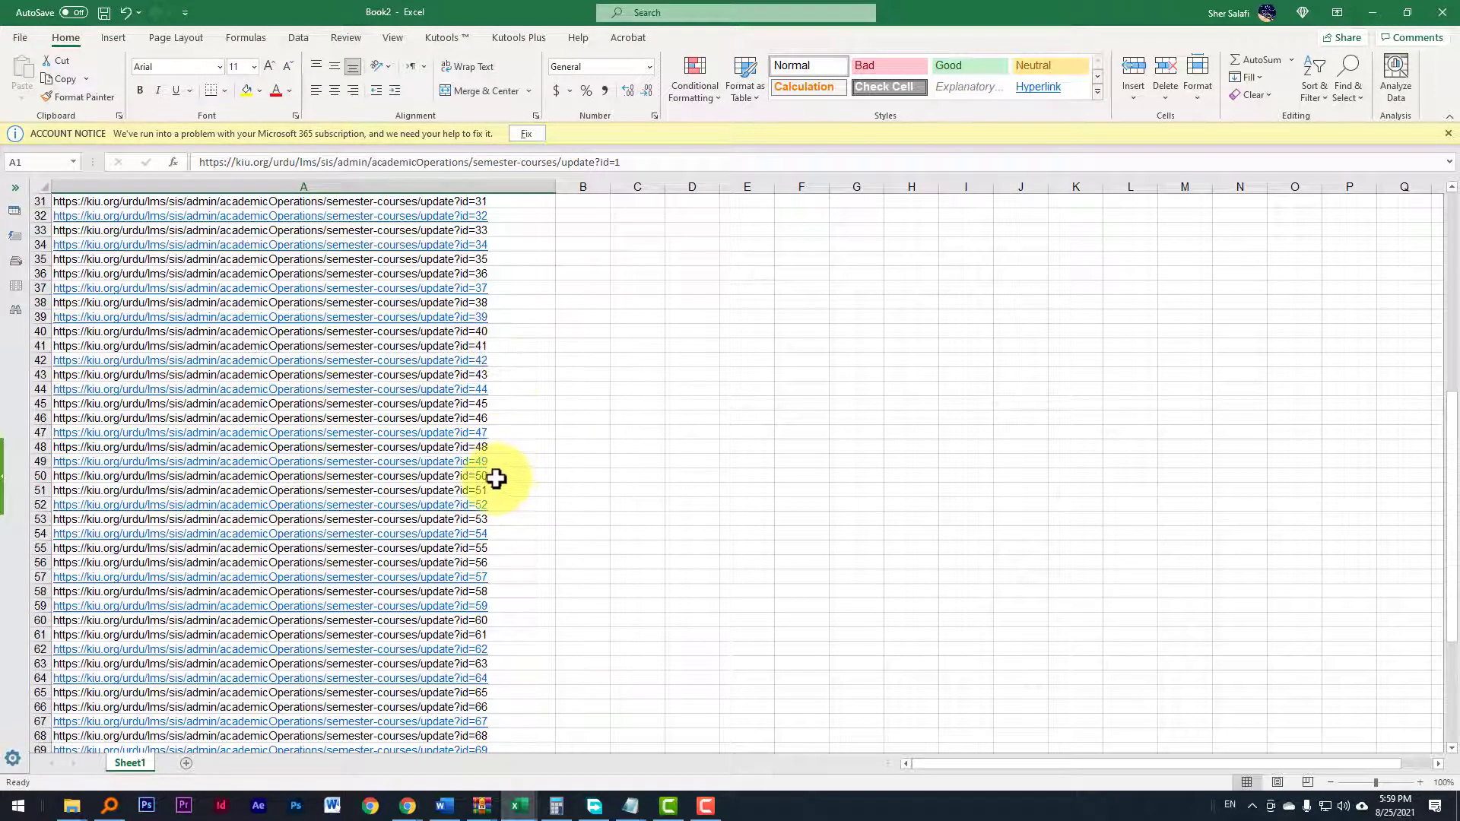
Step: Copy the links in A1 through A50 and switch to the URL Opener tab in the browser
{"action": "left_click", "coordinate": [522, 479], "text": "shift"}
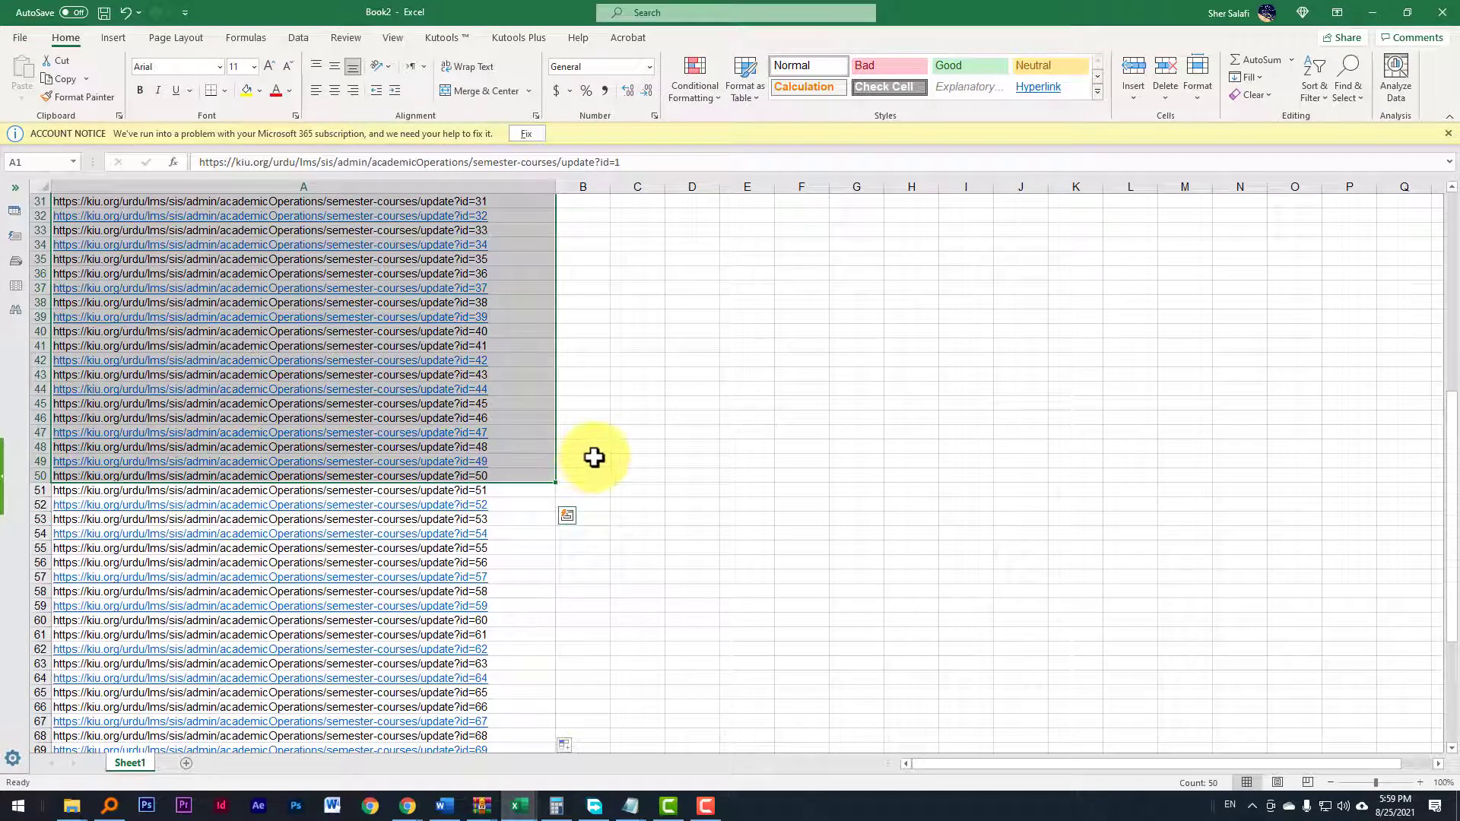
{"action": "key", "text": "ctrl+c"}
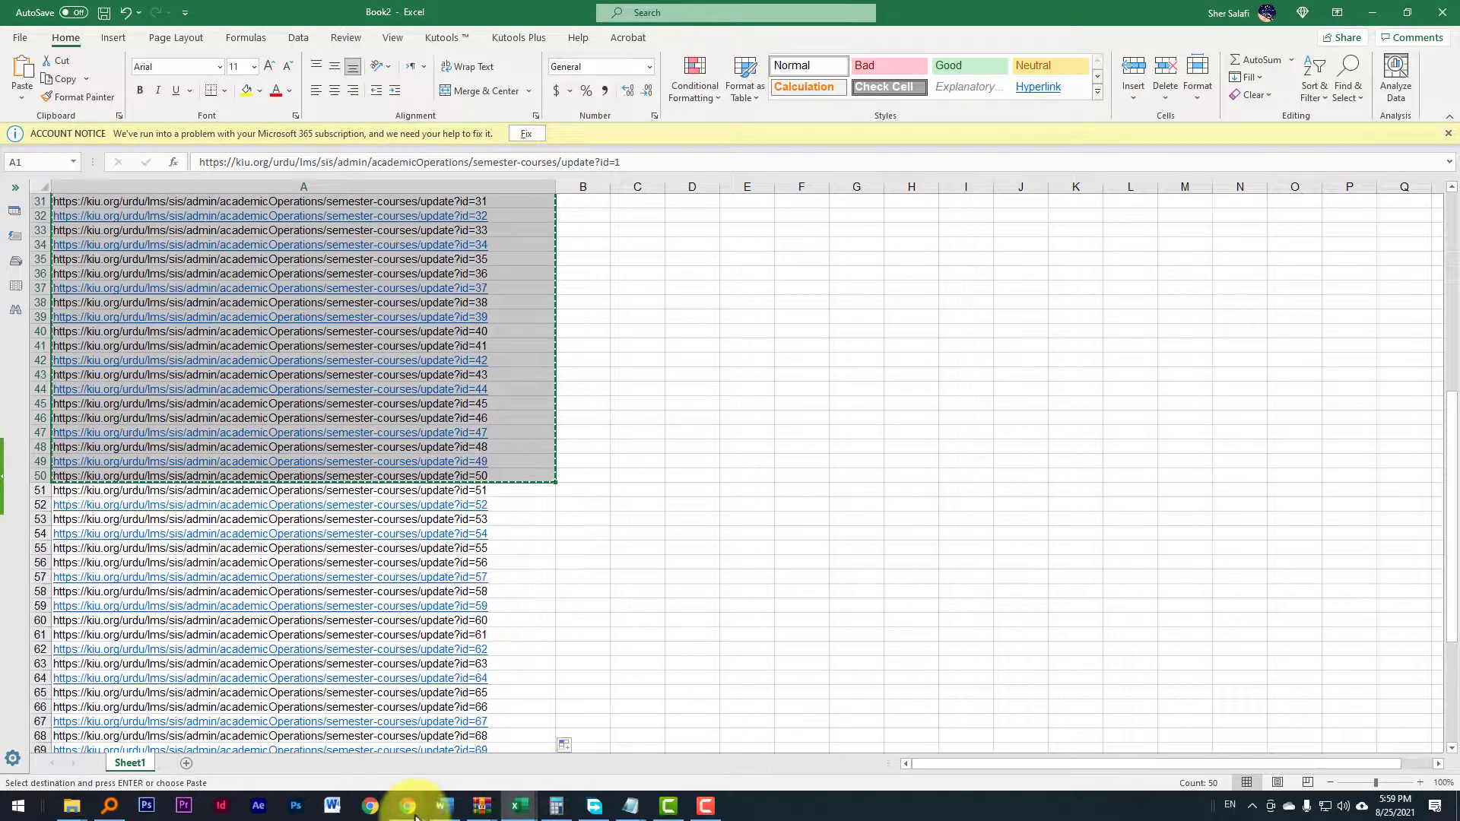
{"action": "left_click", "coordinate": [408, 807]}
{"action": "left_click", "coordinate": [368, 738]}
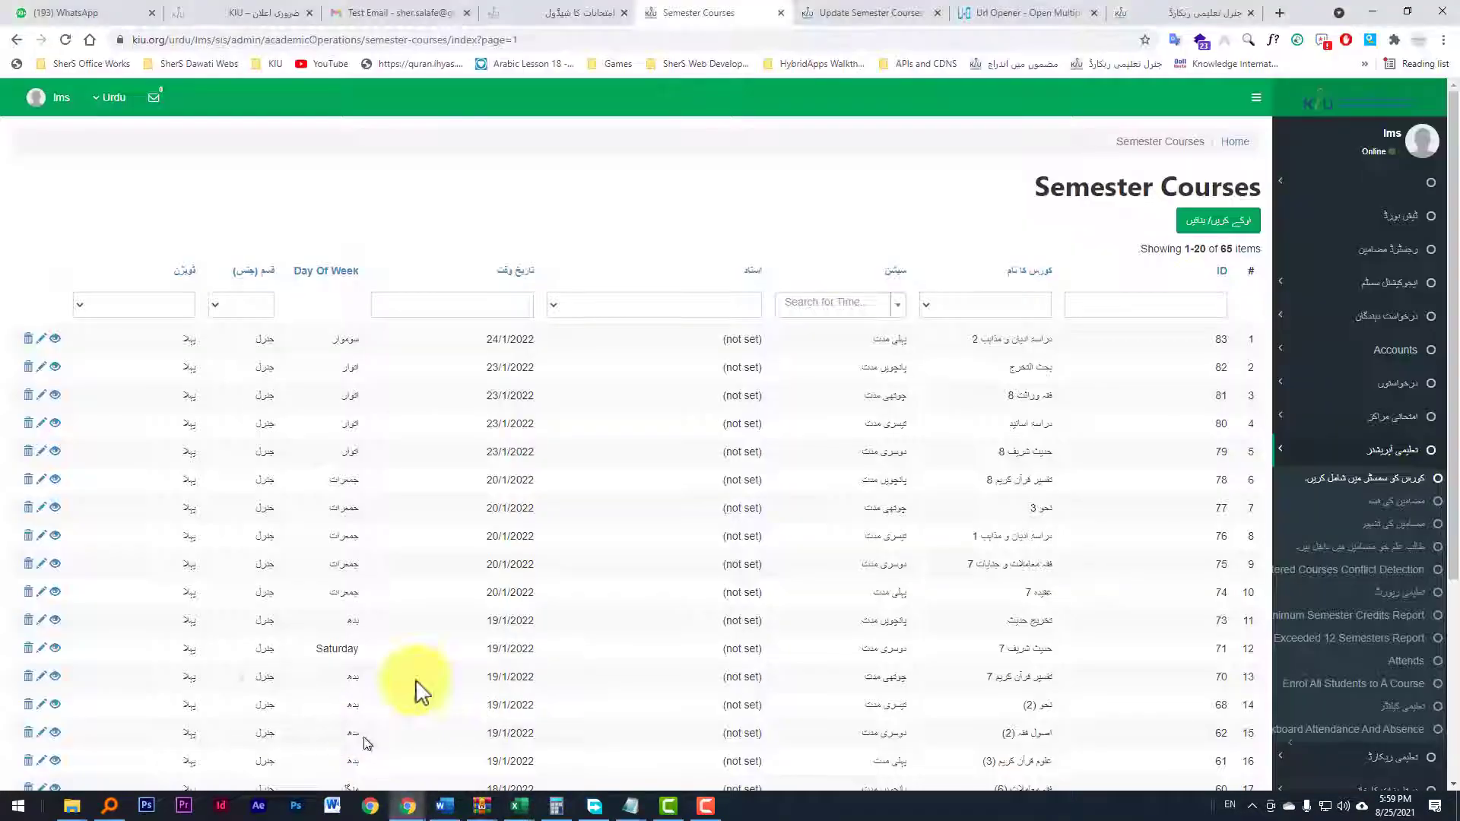
{"action": "left_click", "coordinate": [1008, 14]}
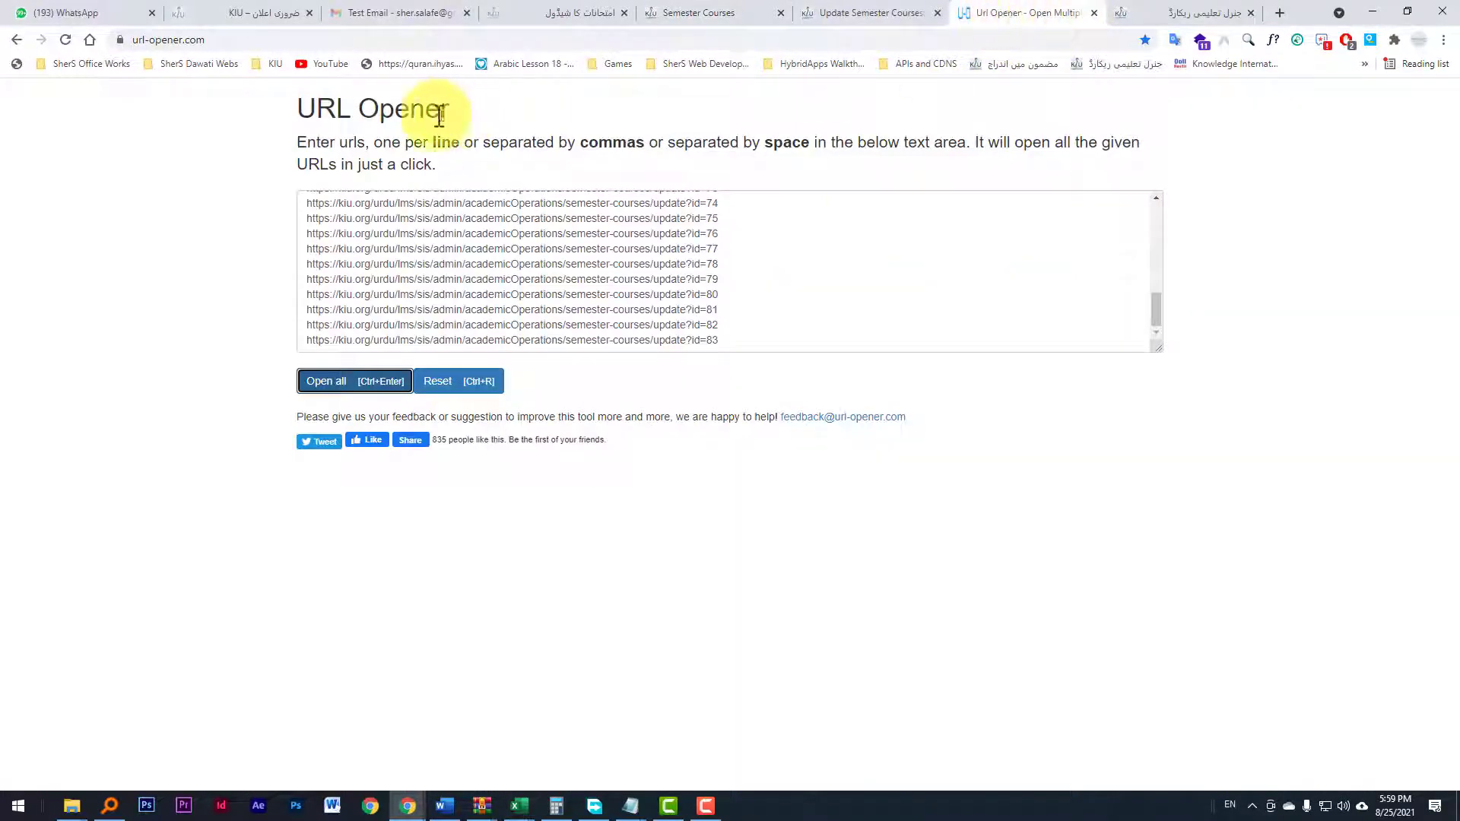
Step: Reload url-opener.com to get an empty URL box
{"action": "left_click", "coordinate": [227, 40]}
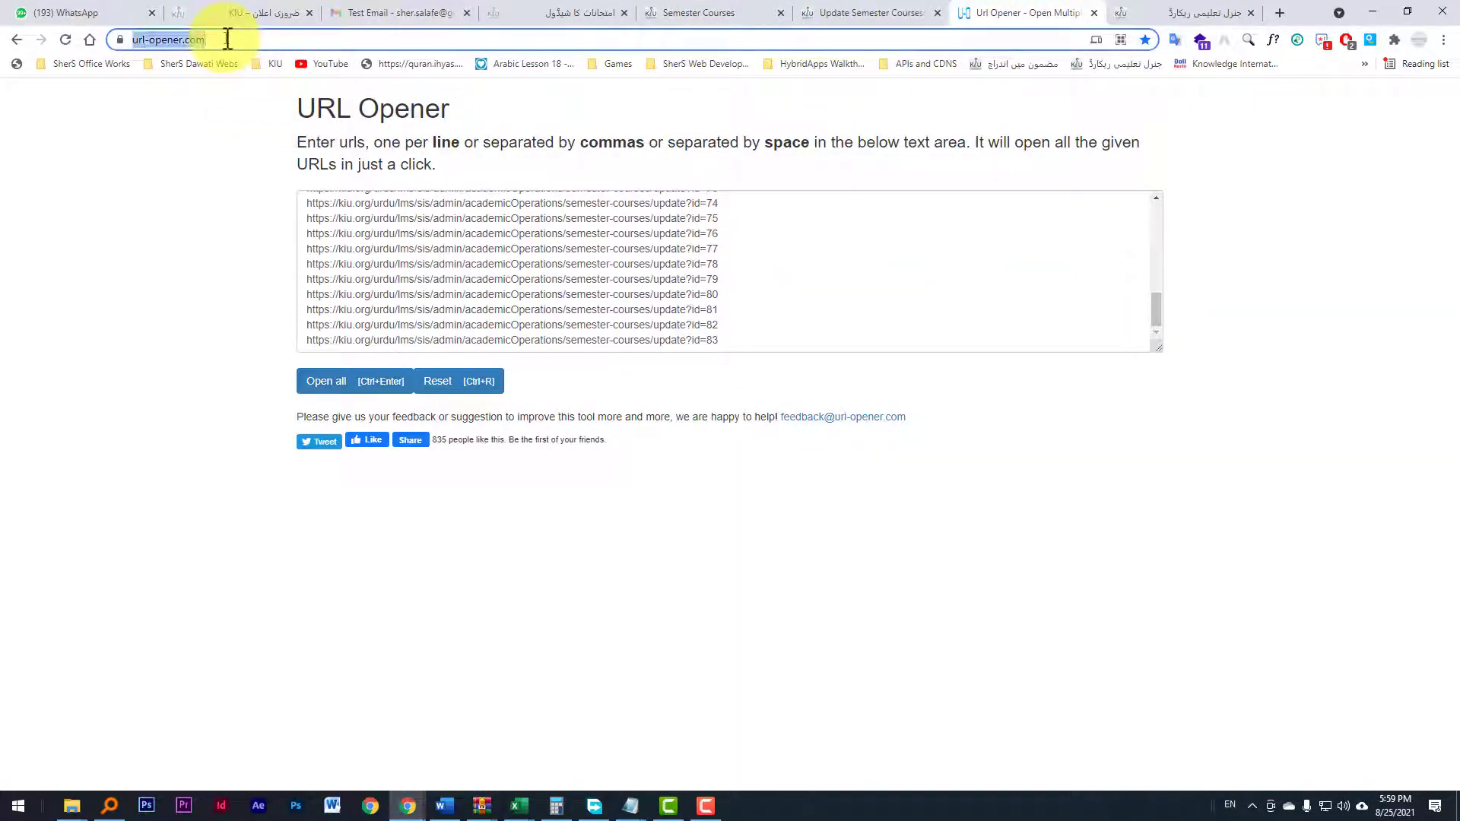
{"action": "type", "text": "u"}
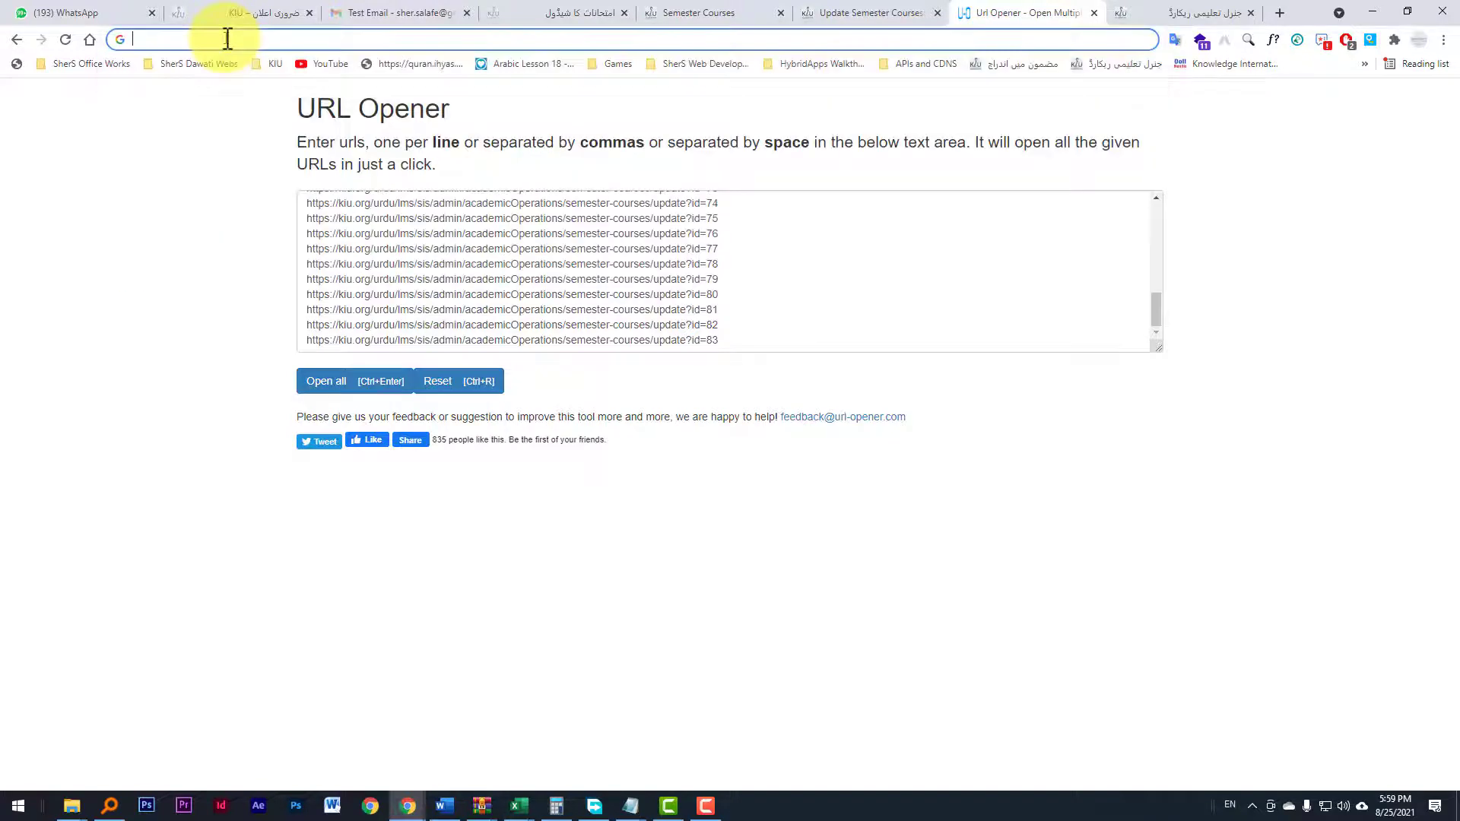
{"action": "type", "text": "rl"}
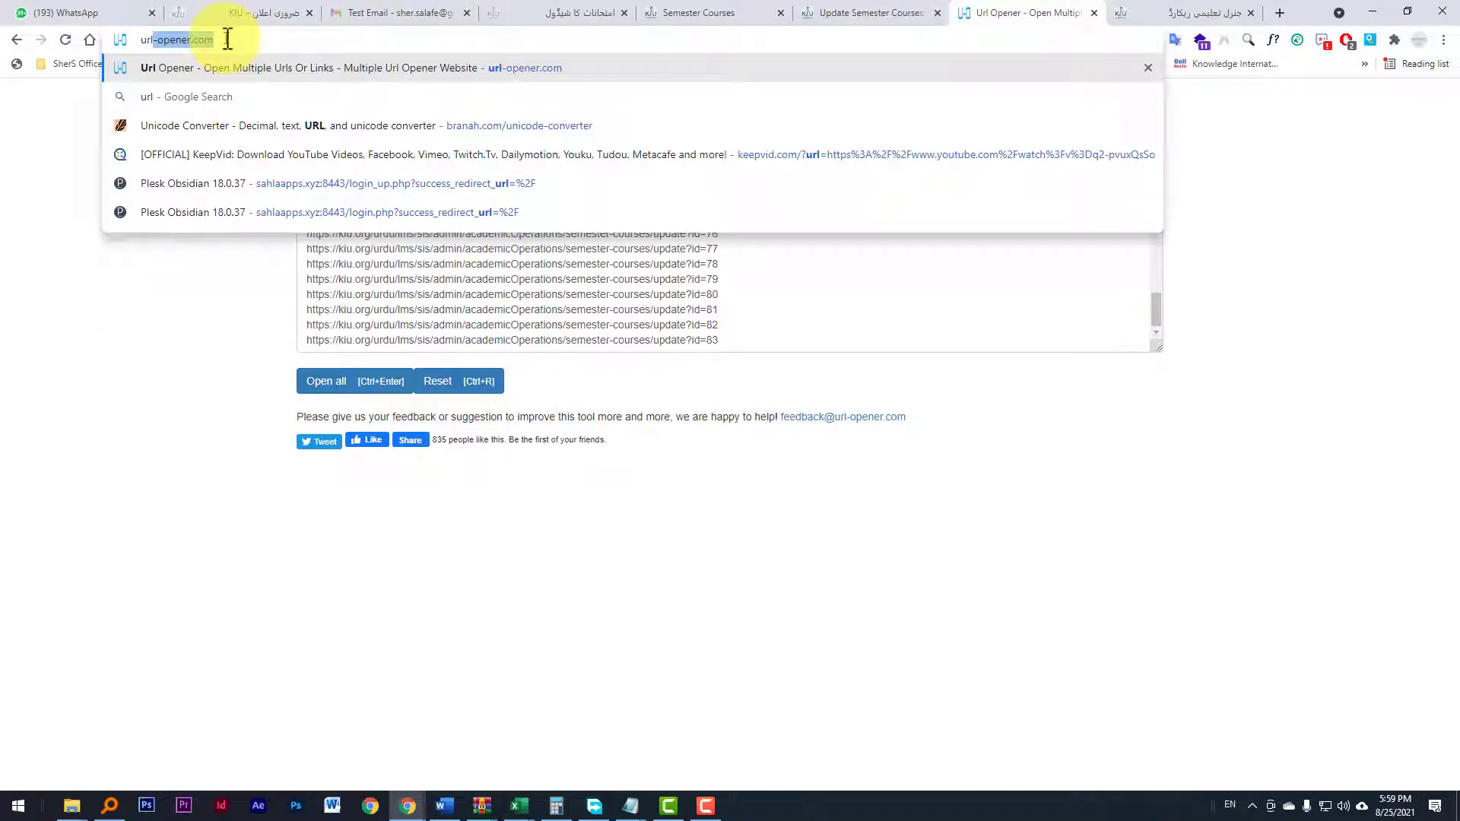
{"action": "type", "text": "-"}
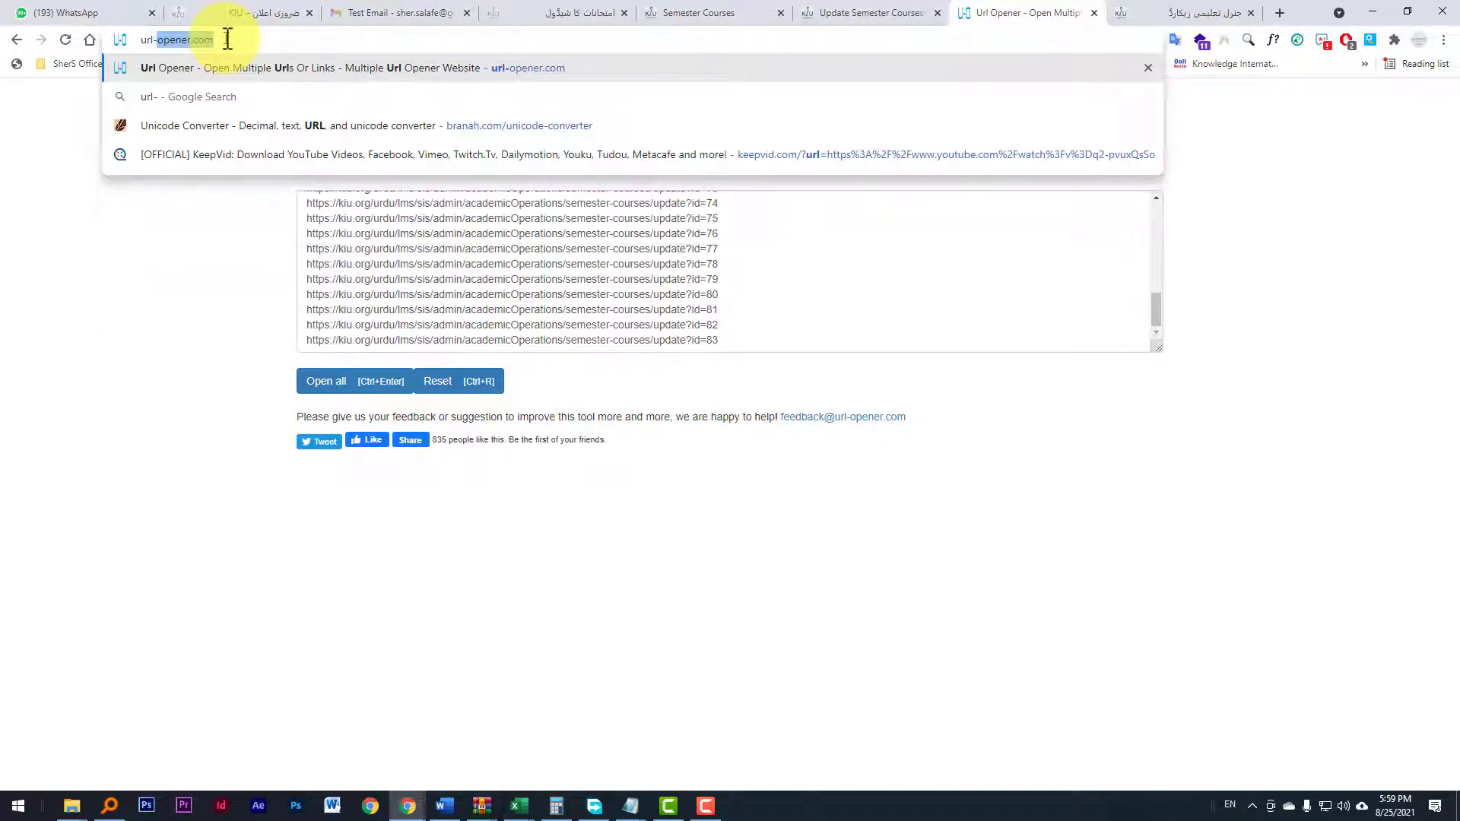
{"action": "type", "text": "op"}
{"action": "key", "text": "Return"}
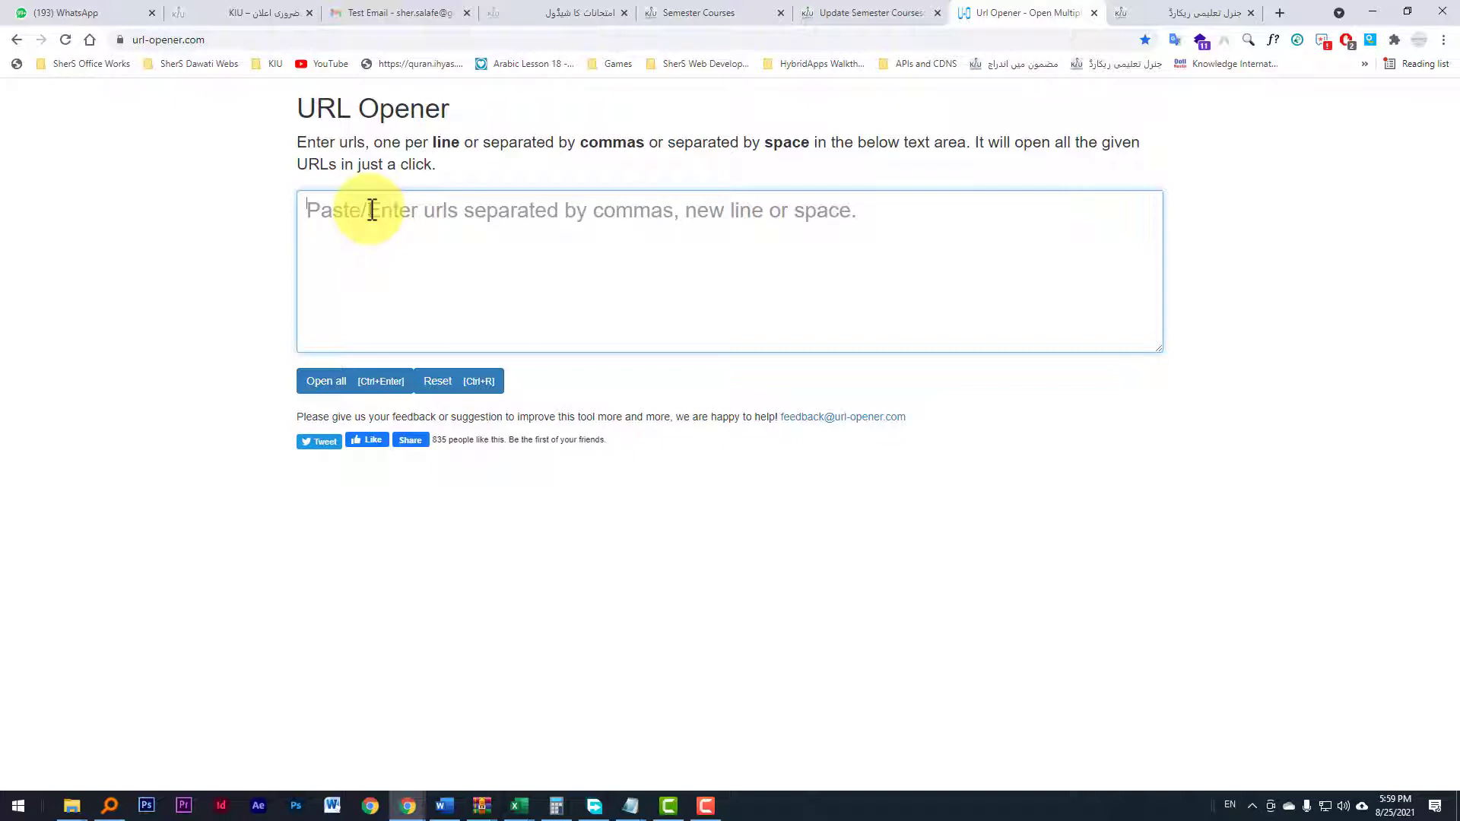
Step: Paste the 50 copied links into the URL Opener box and open them all
{"action": "key", "text": "ctrl+v"}
{"action": "scroll", "coordinate": [483, 262], "scroll_direction": "up", "scroll_amount": 10}
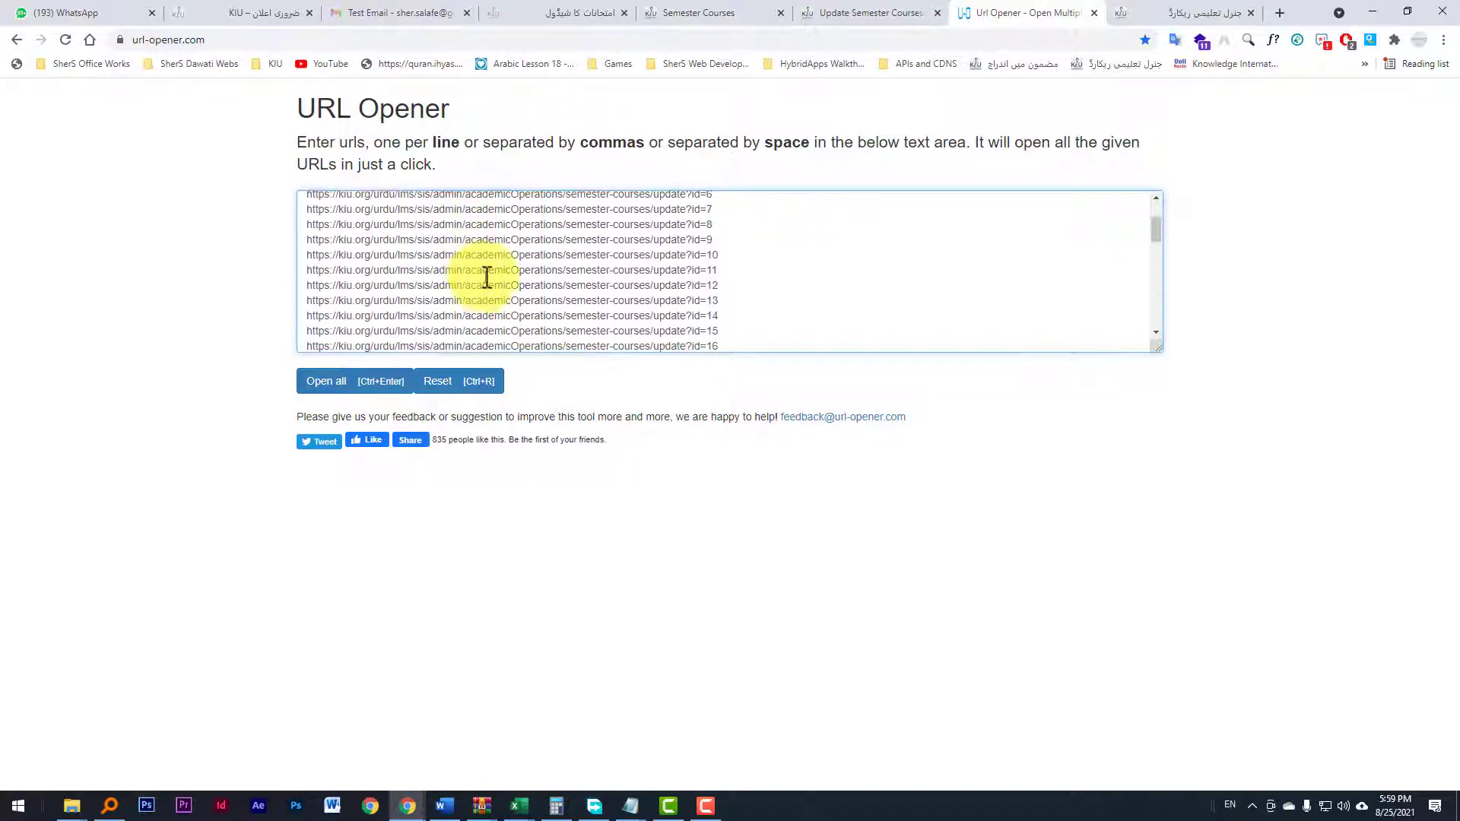
{"action": "scroll", "coordinate": [486, 252], "scroll_direction": "down", "scroll_amount": 8}
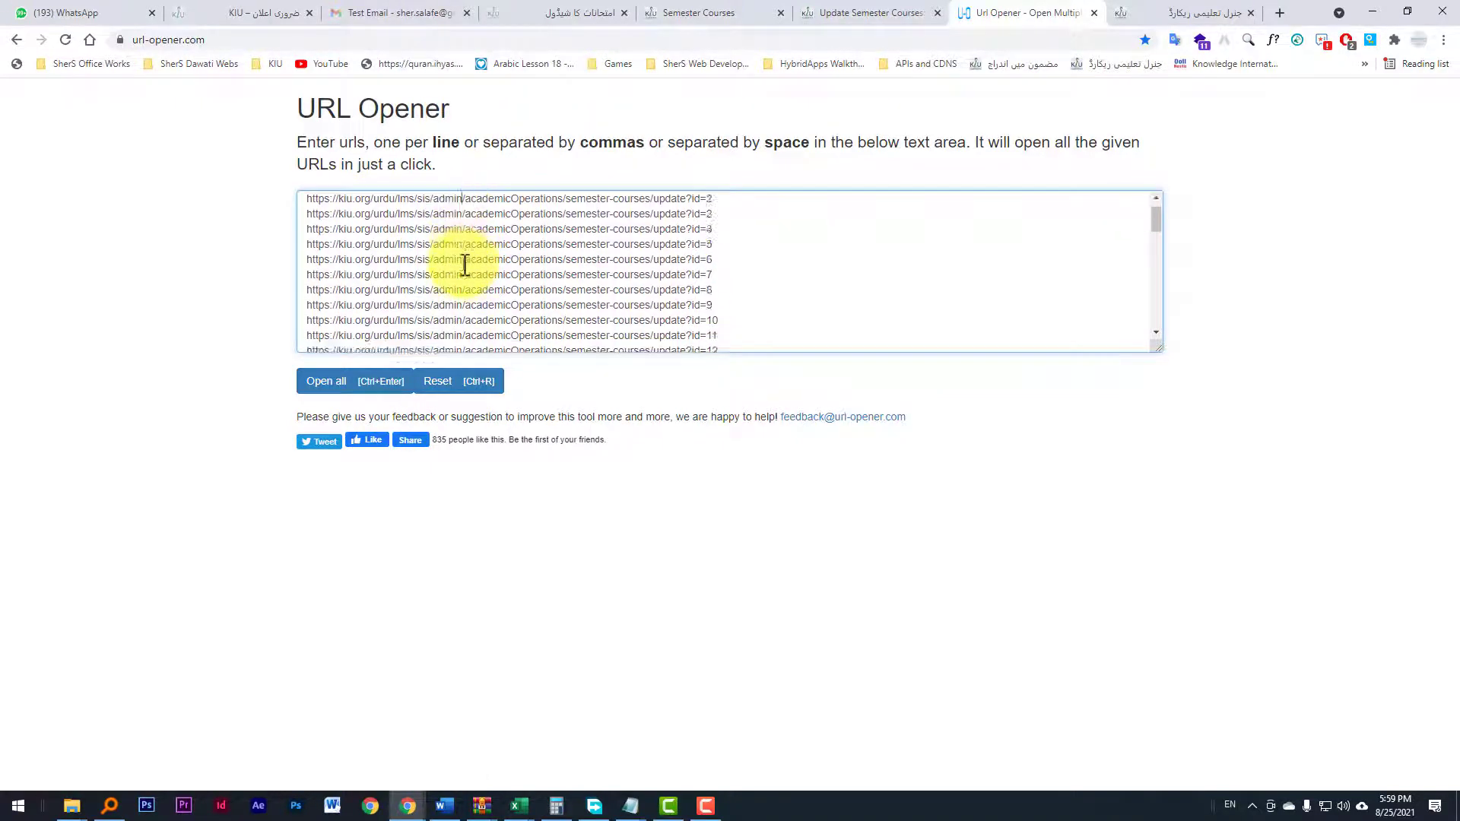
{"action": "scroll", "coordinate": [483, 247], "scroll_direction": "down", "scroll_amount": 2}
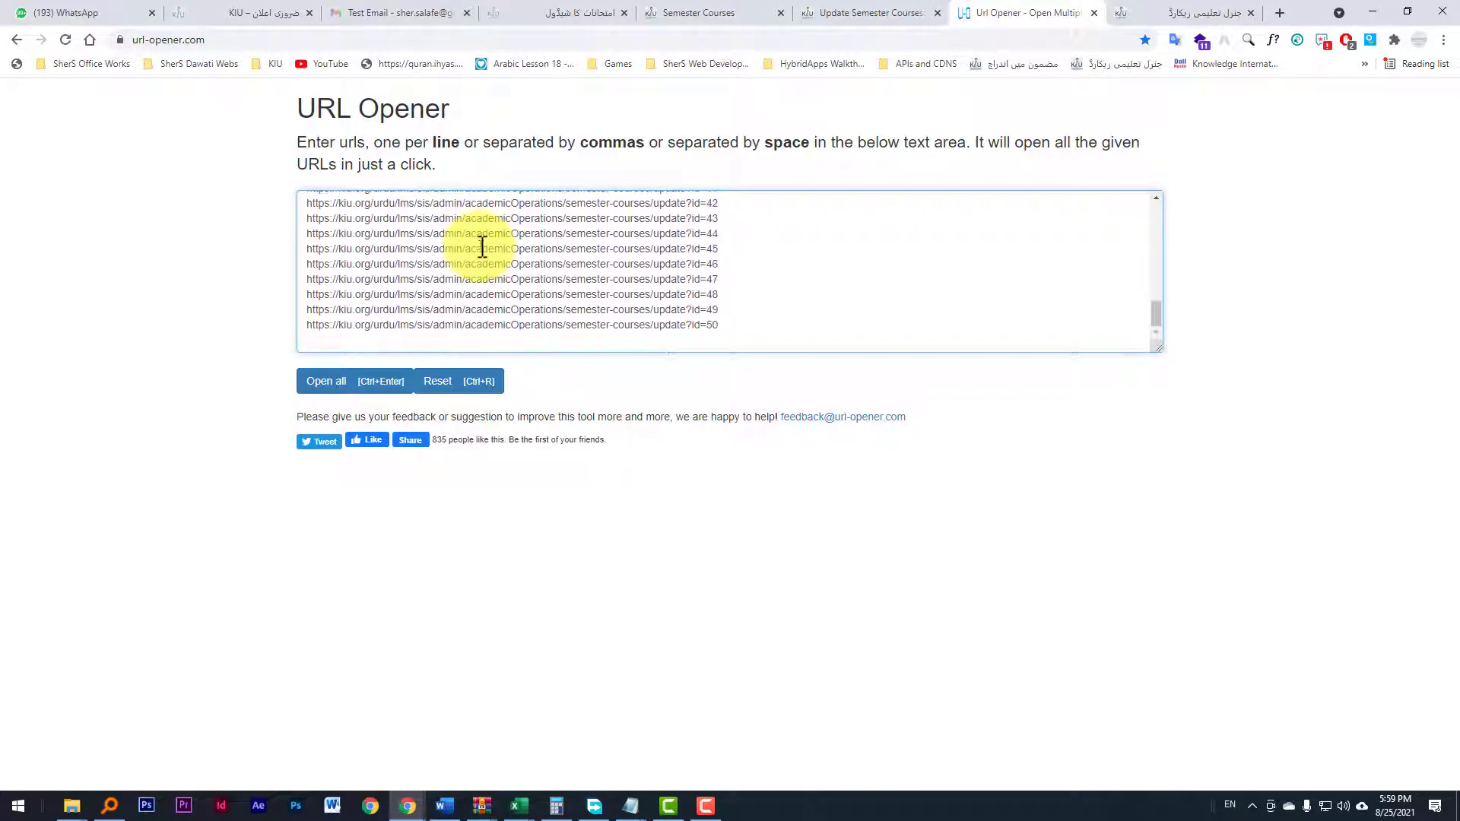
{"action": "left_click", "coordinate": [327, 382]}
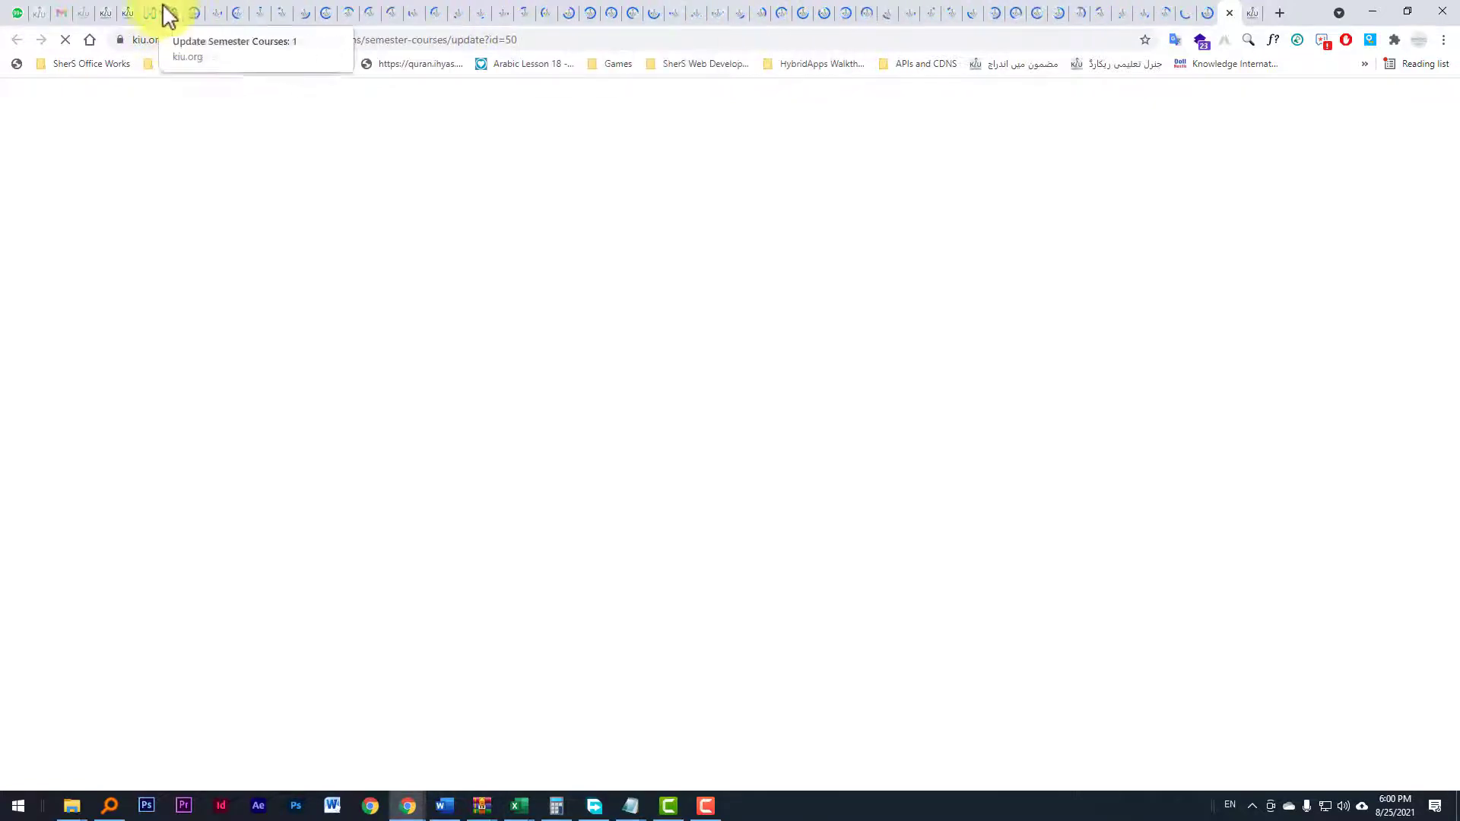
{"action": "left_click", "coordinate": [130, 11]}
{"action": "left_click", "coordinate": [114, 11]}
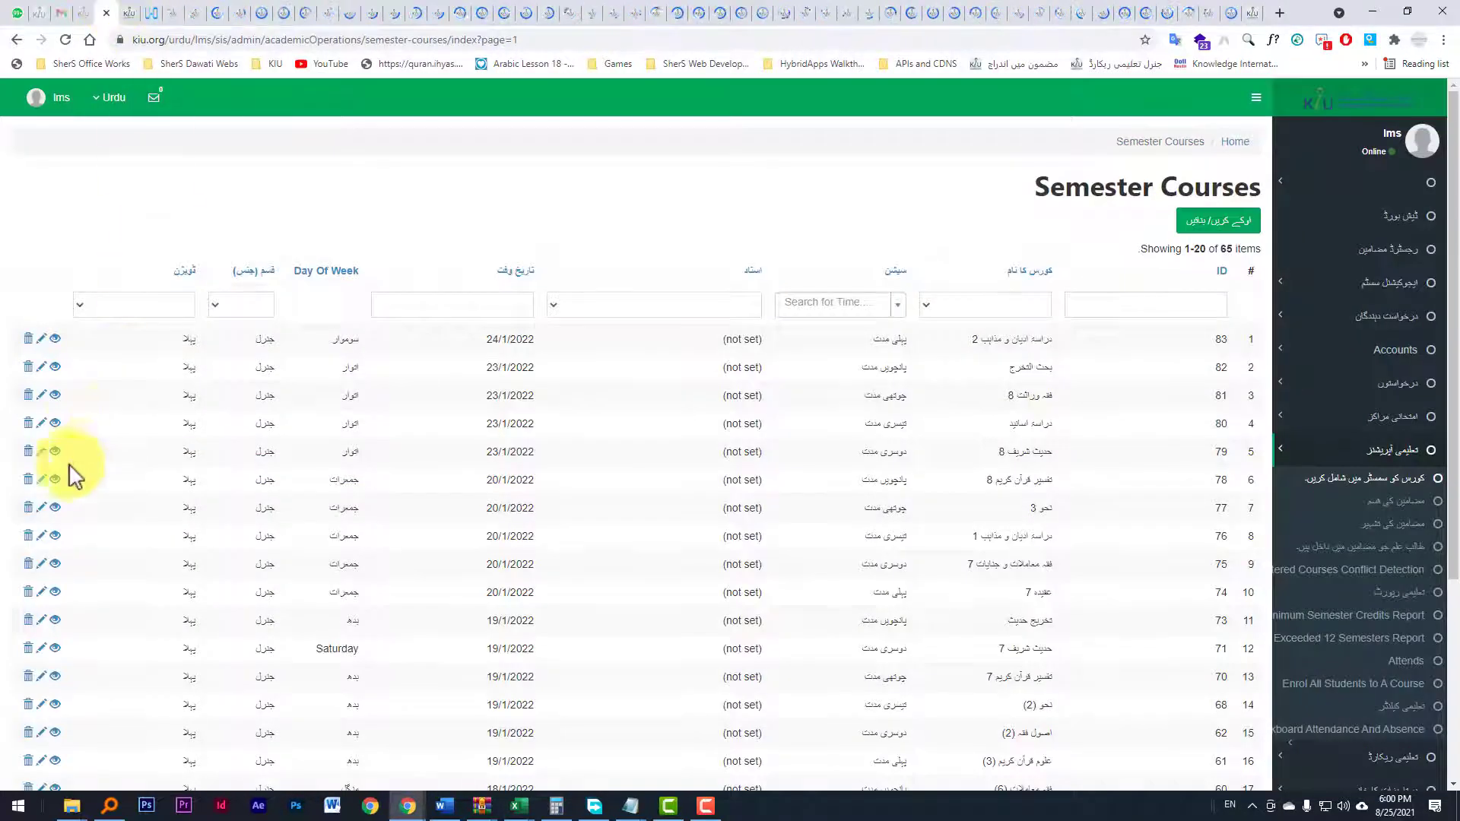
{"action": "scroll", "coordinate": [73, 475], "scroll_direction": "down", "scroll_amount": 2}
{"action": "right_click", "coordinate": [41, 243]}
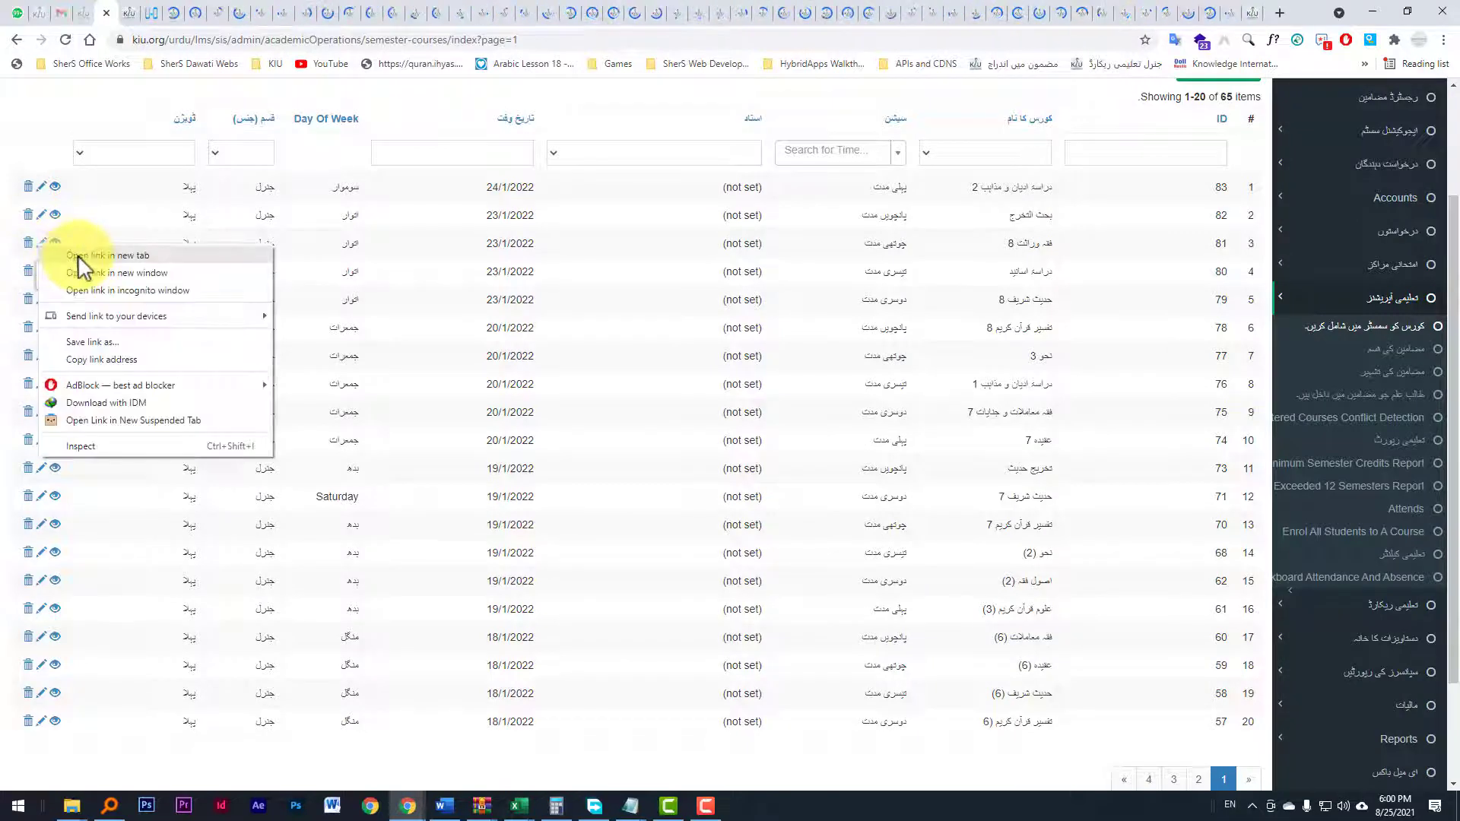
{"action": "left_click", "coordinate": [38, 216]}
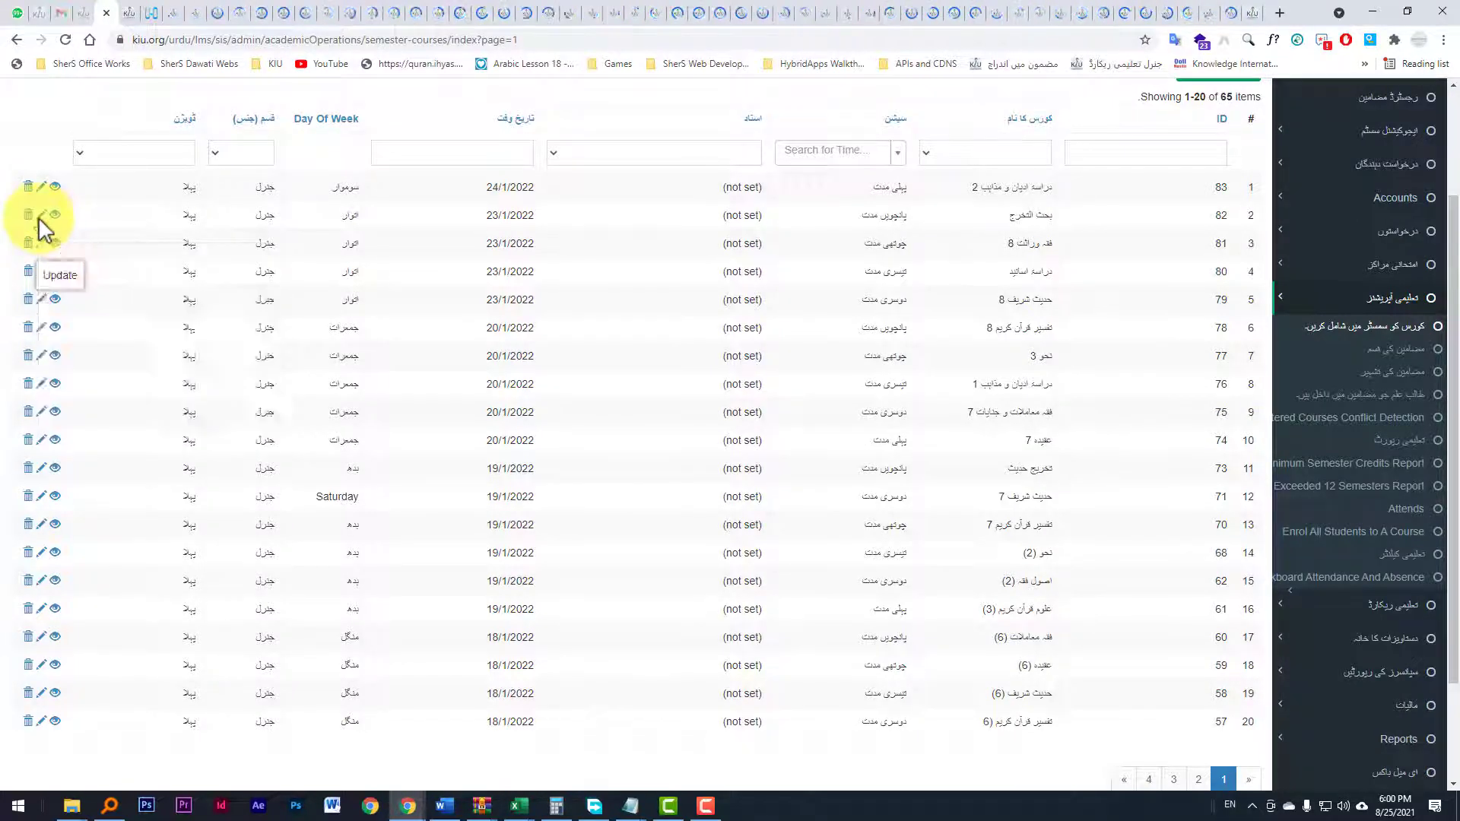
{"action": "right_click", "coordinate": [38, 216]}
{"action": "left_click", "coordinate": [91, 197]}
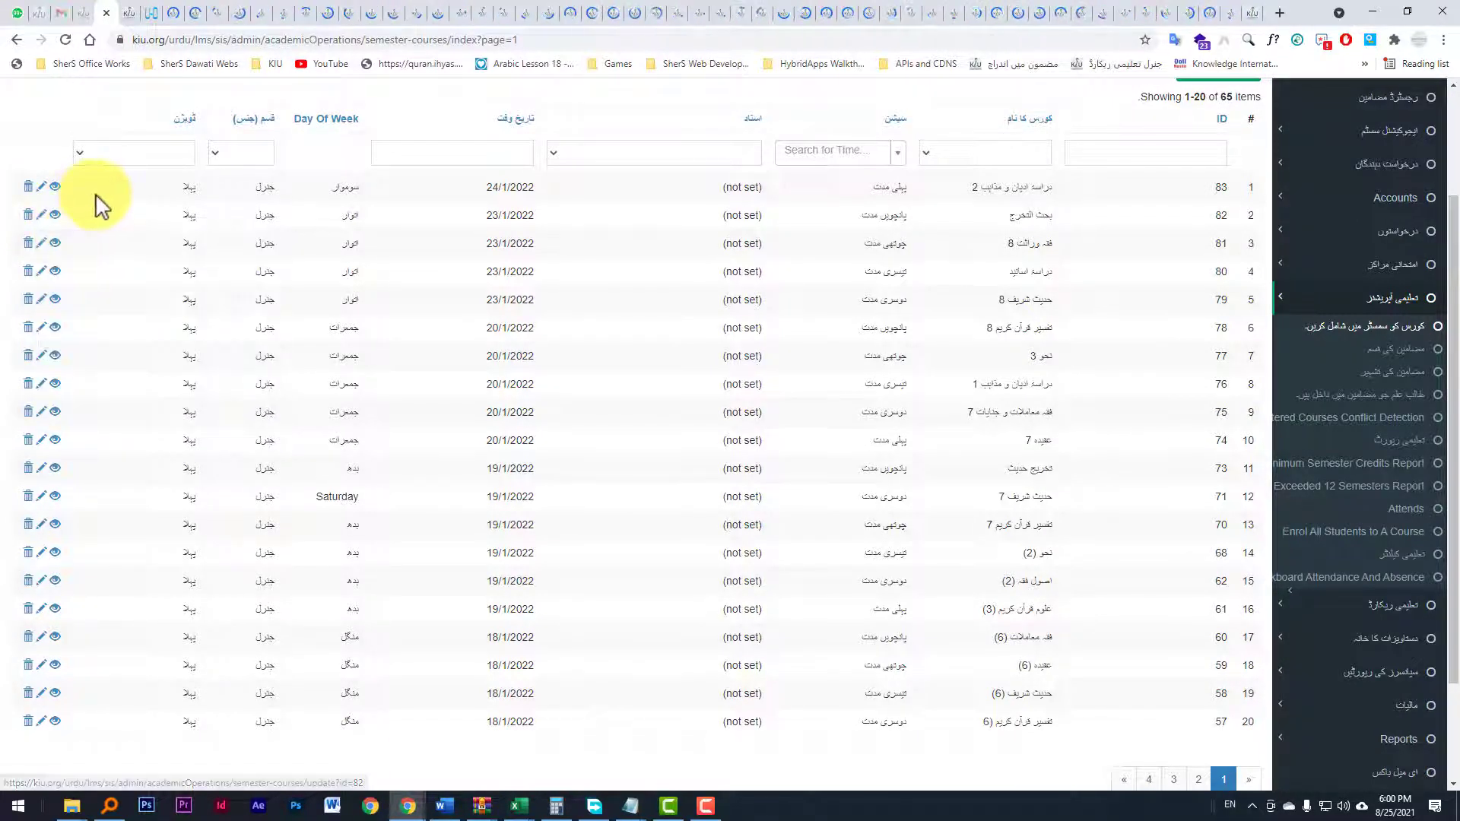
Step: Open the update form tabs for courses 1 and 2 and inspect the date field
{"action": "left_click", "coordinate": [183, 13]}
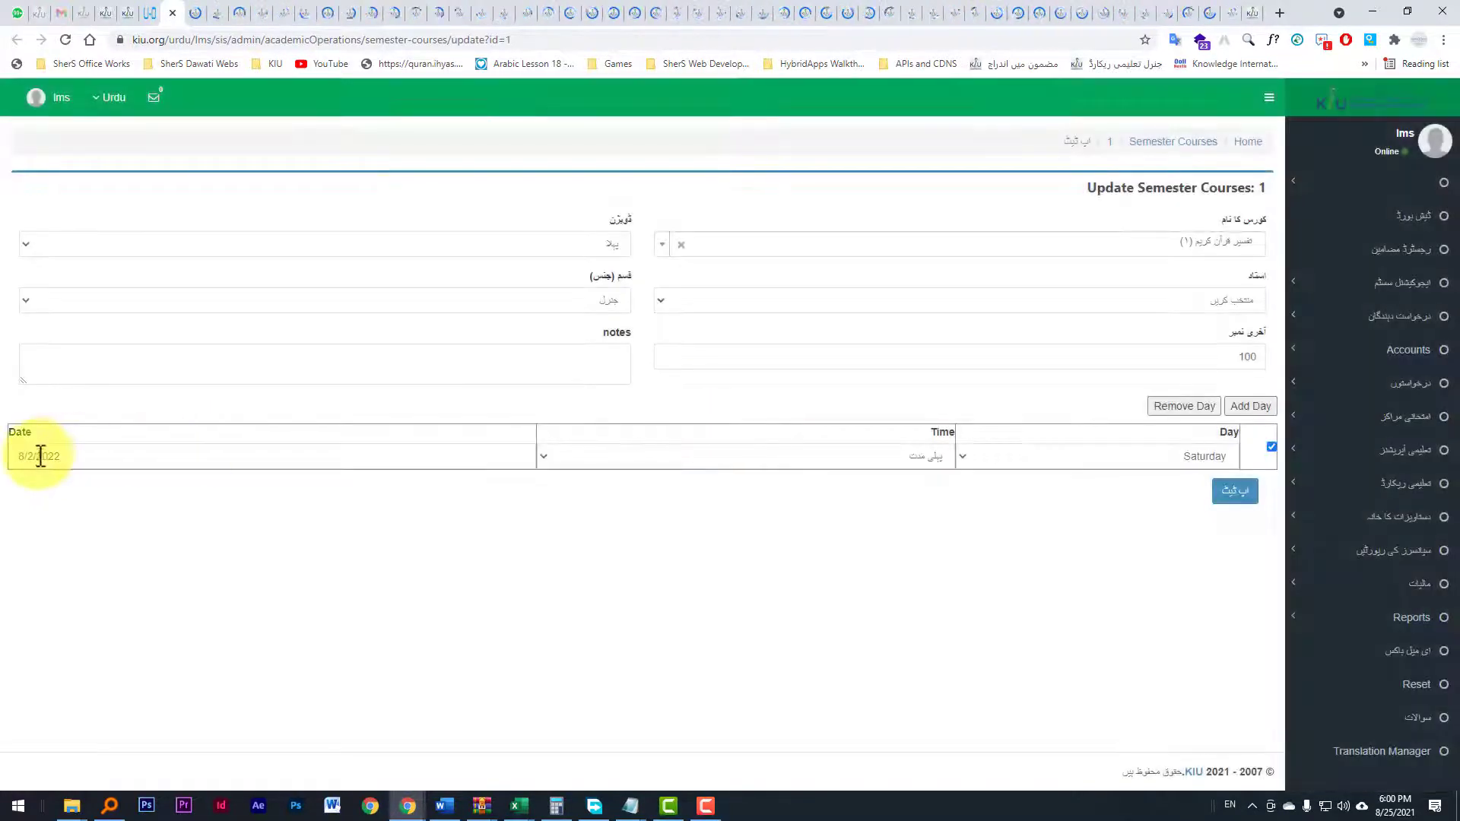
{"action": "left_click", "coordinate": [29, 456]}
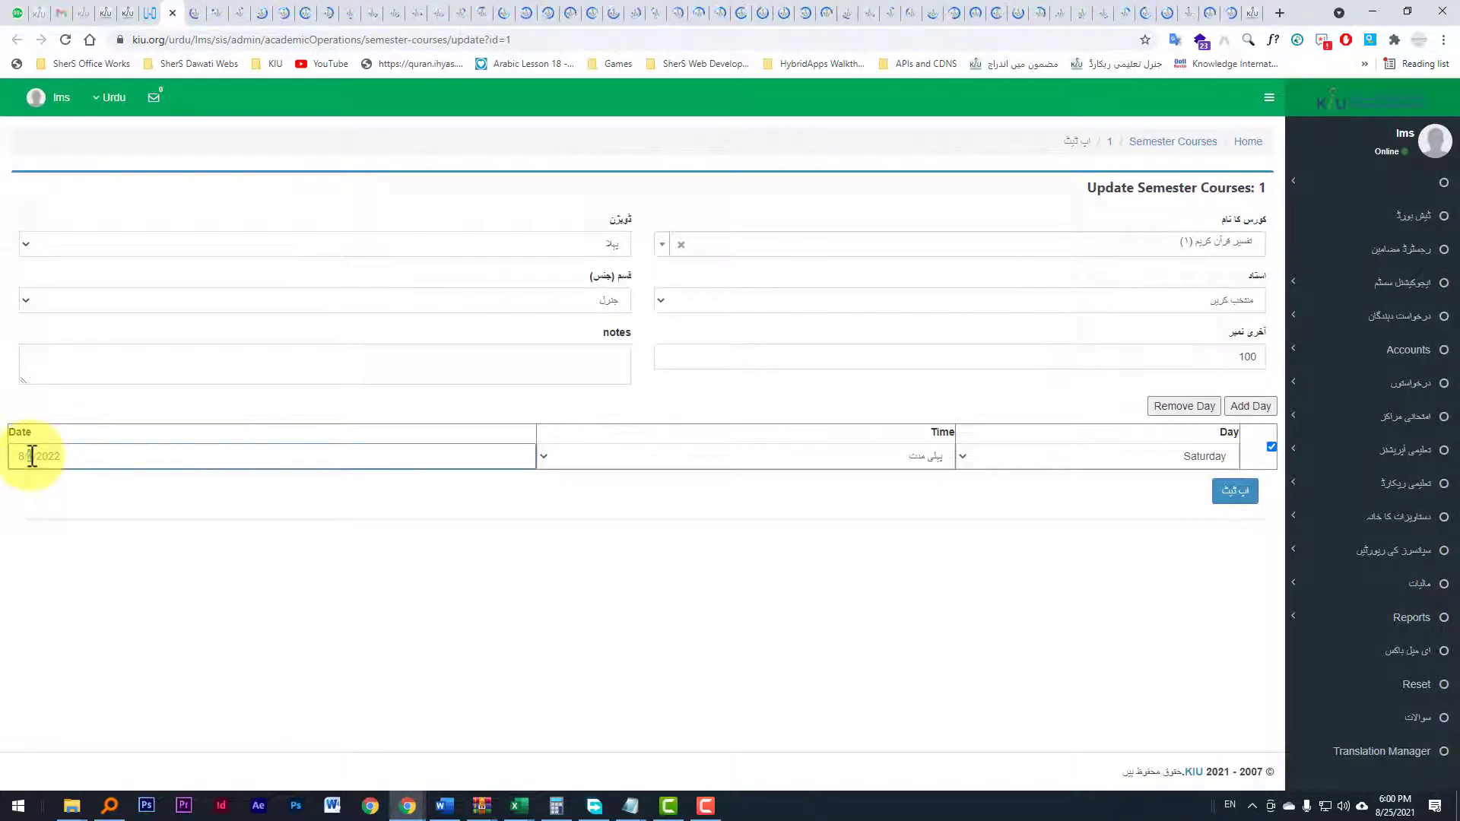
{"action": "left_click", "coordinate": [195, 9]}
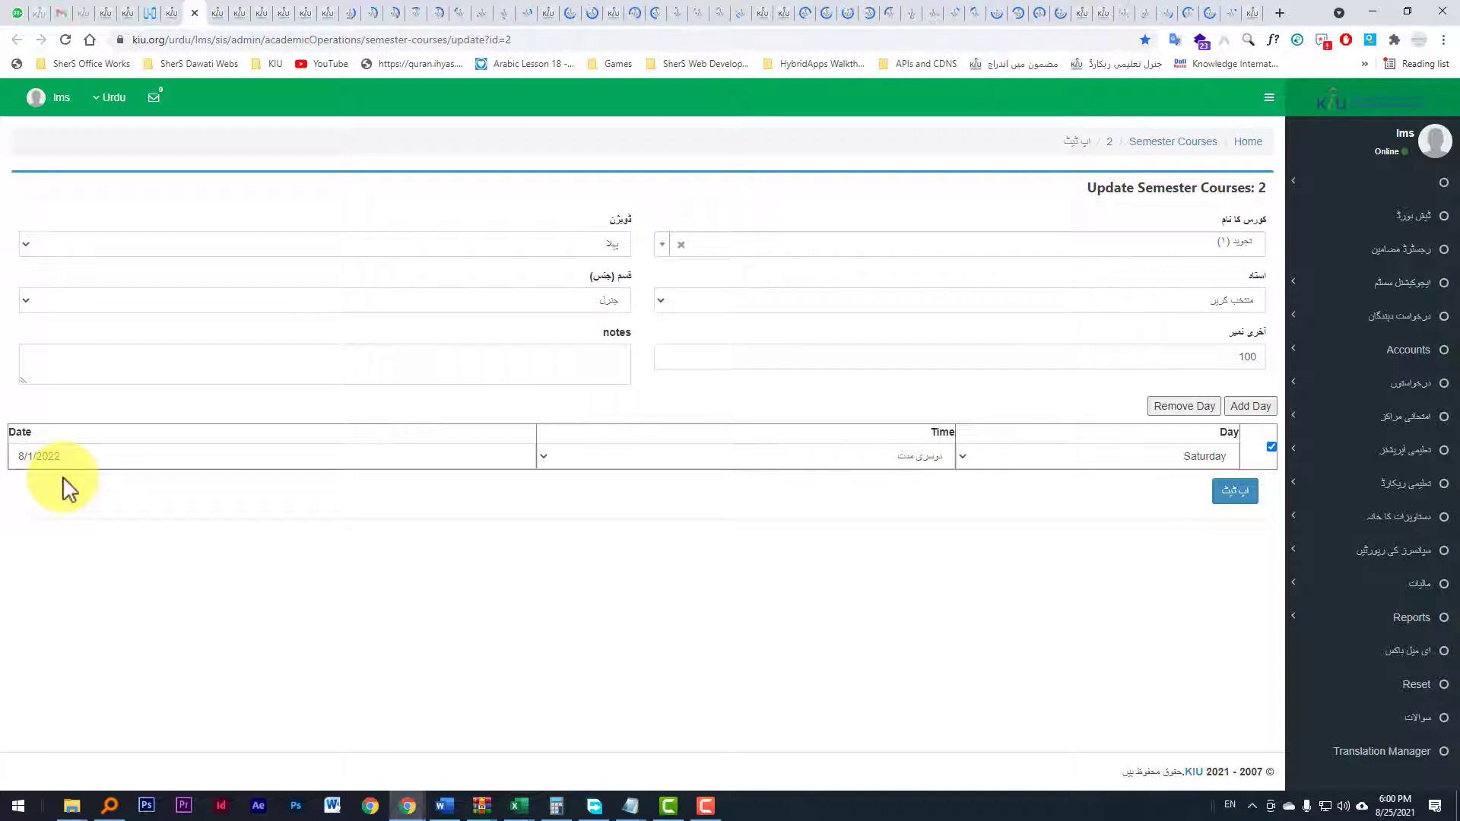
Step: Open the update form tabs for courses 3 and 4, reloading the blank course 4 page
{"action": "left_click", "coordinate": [220, 13]}
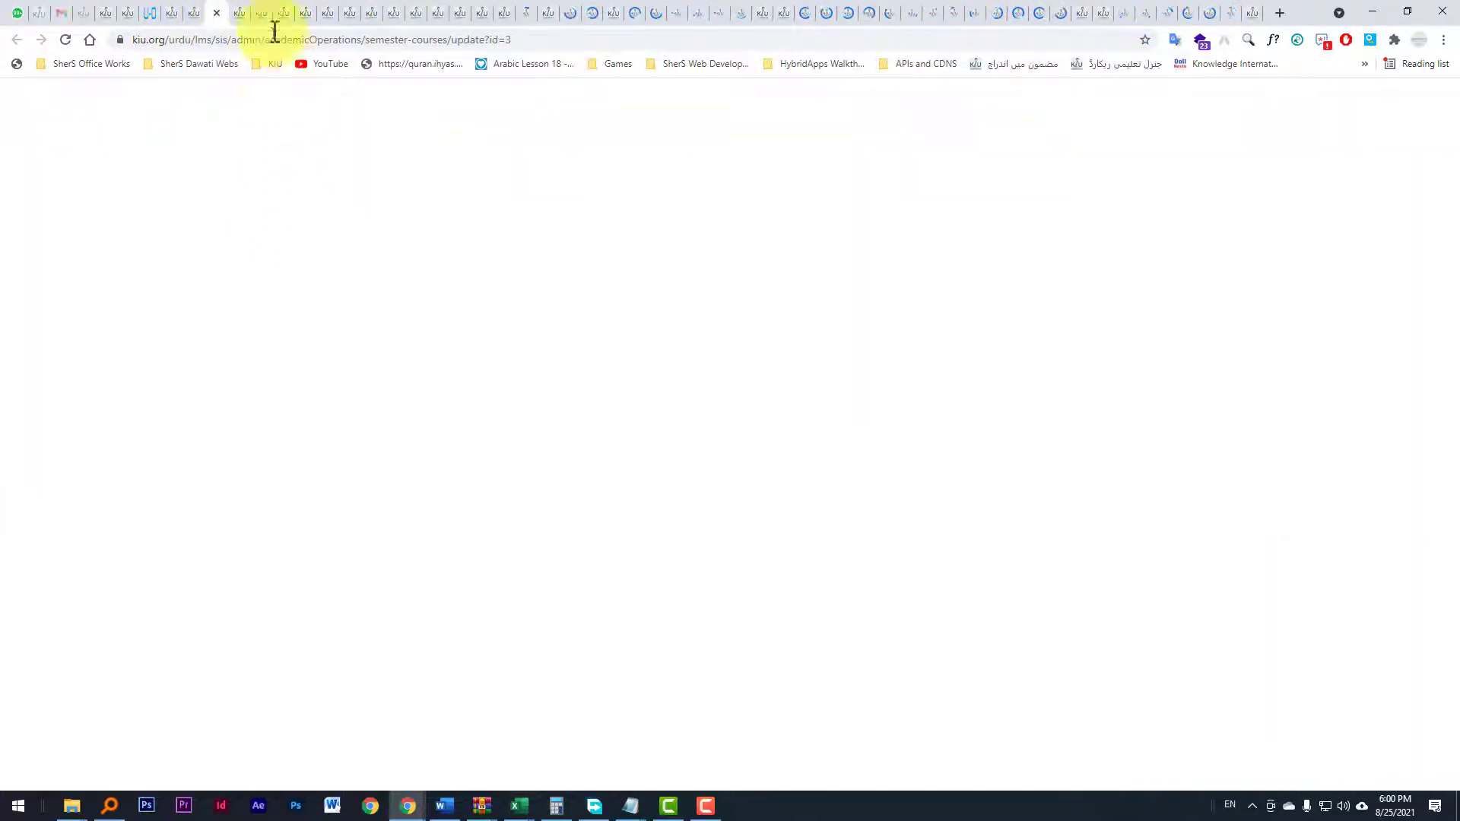
{"action": "left_click", "coordinate": [245, 12]}
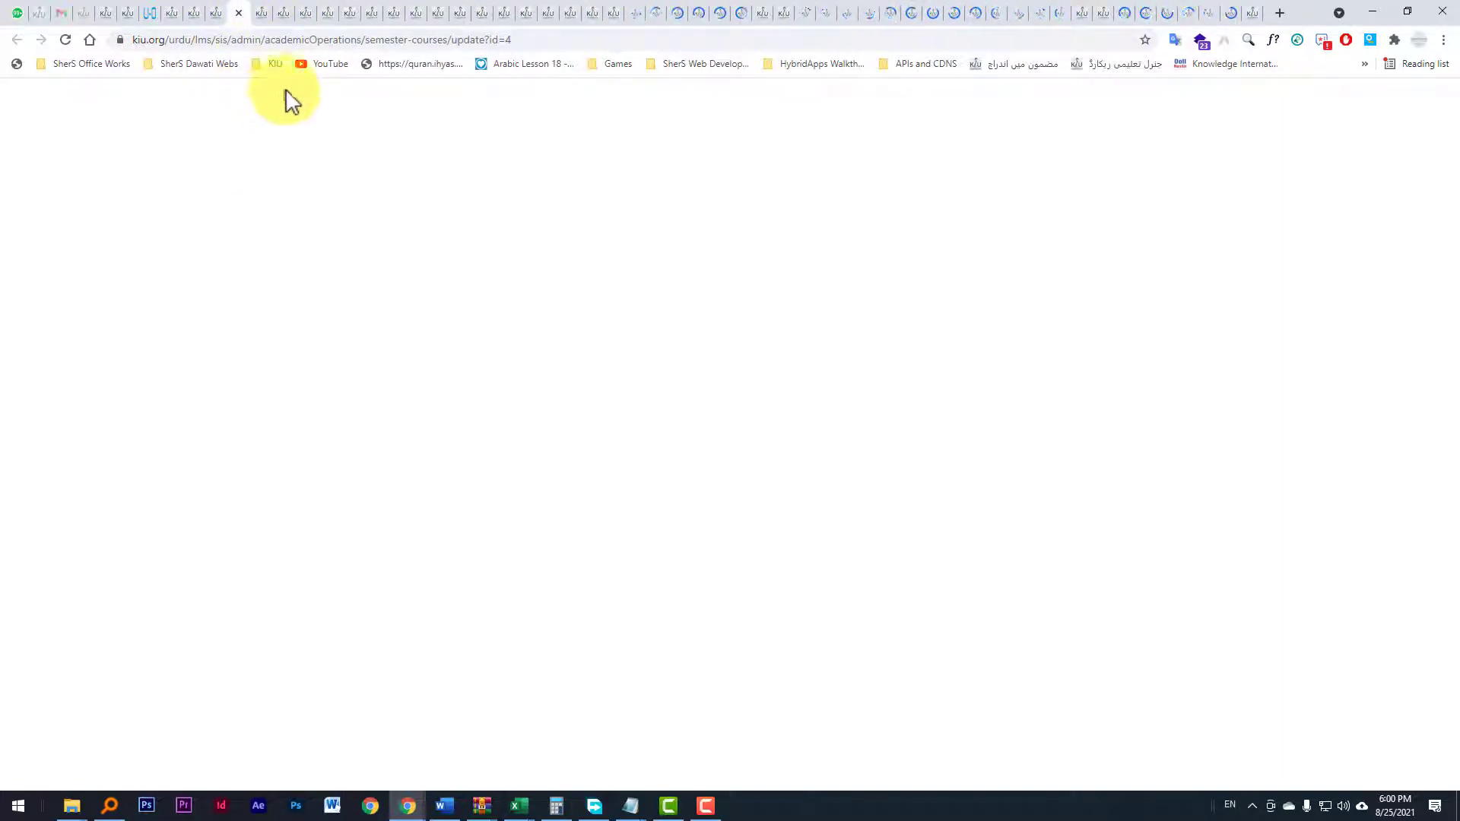
{"action": "left_click", "coordinate": [514, 44]}
{"action": "key", "text": "Return"}
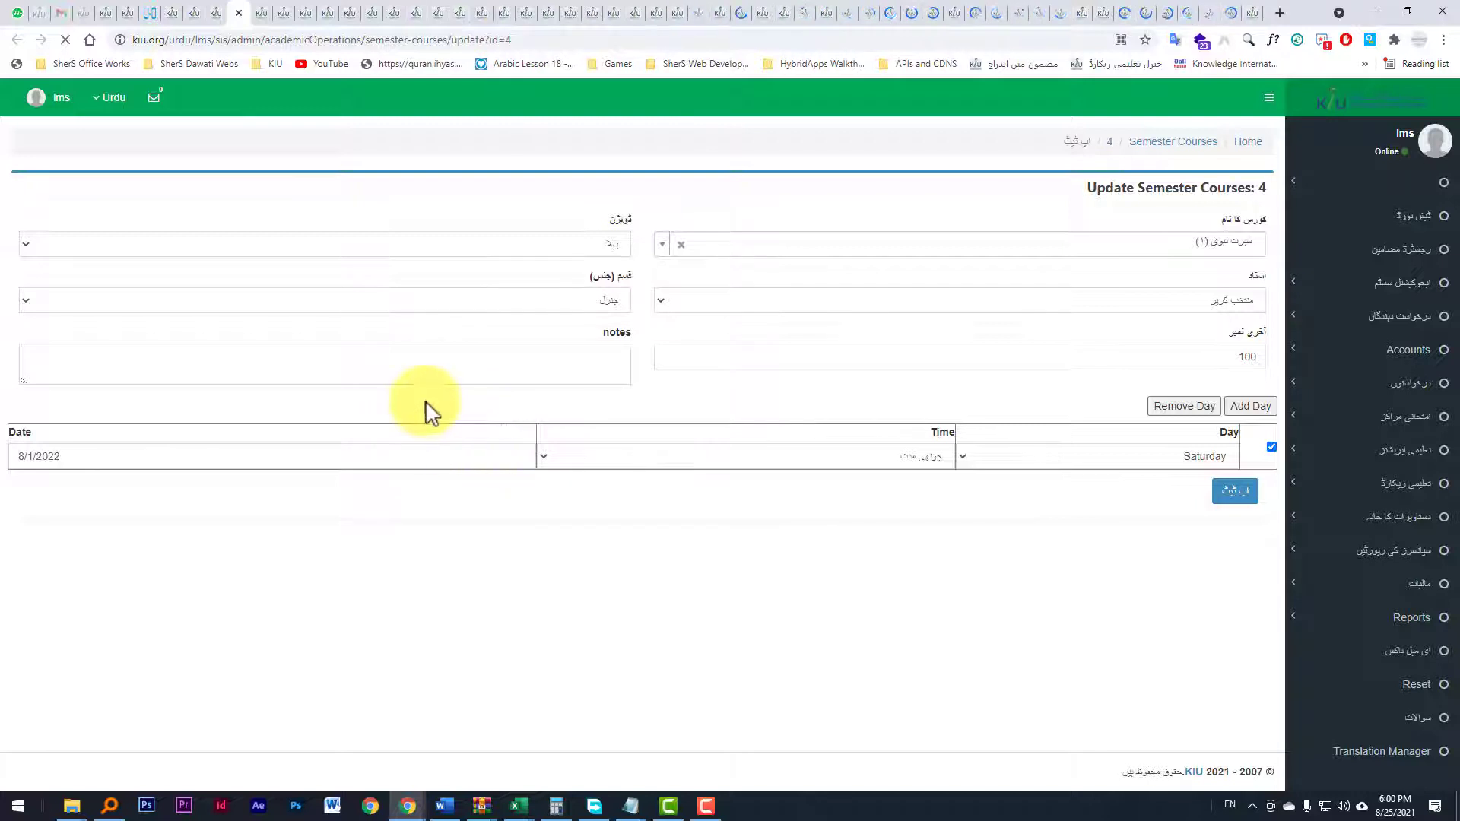
Step: Open course 5's update form and select the month part of its date field
{"action": "left_click", "coordinate": [274, 11]}
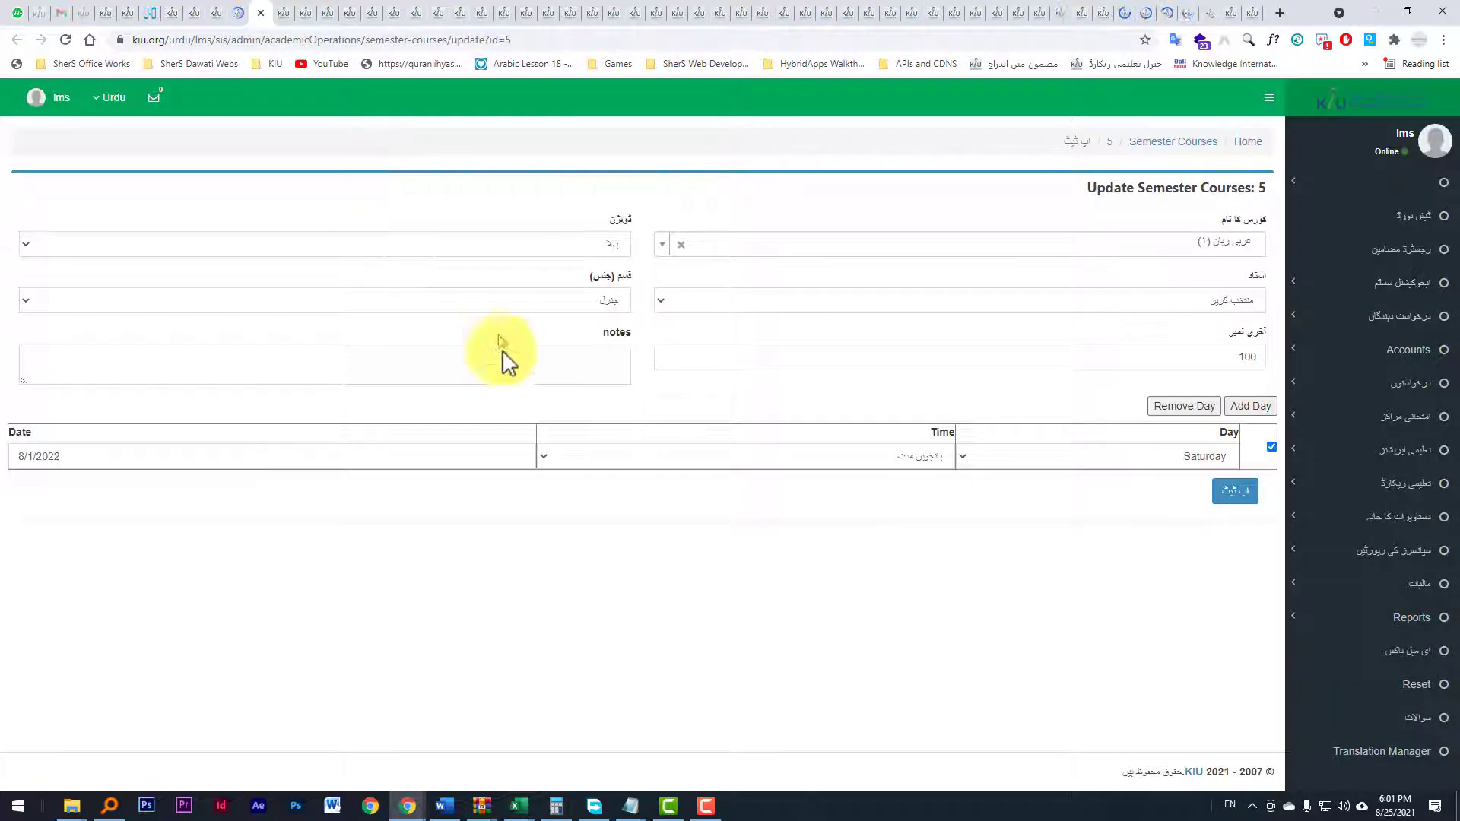
{"action": "left_click", "coordinate": [80, 456]}
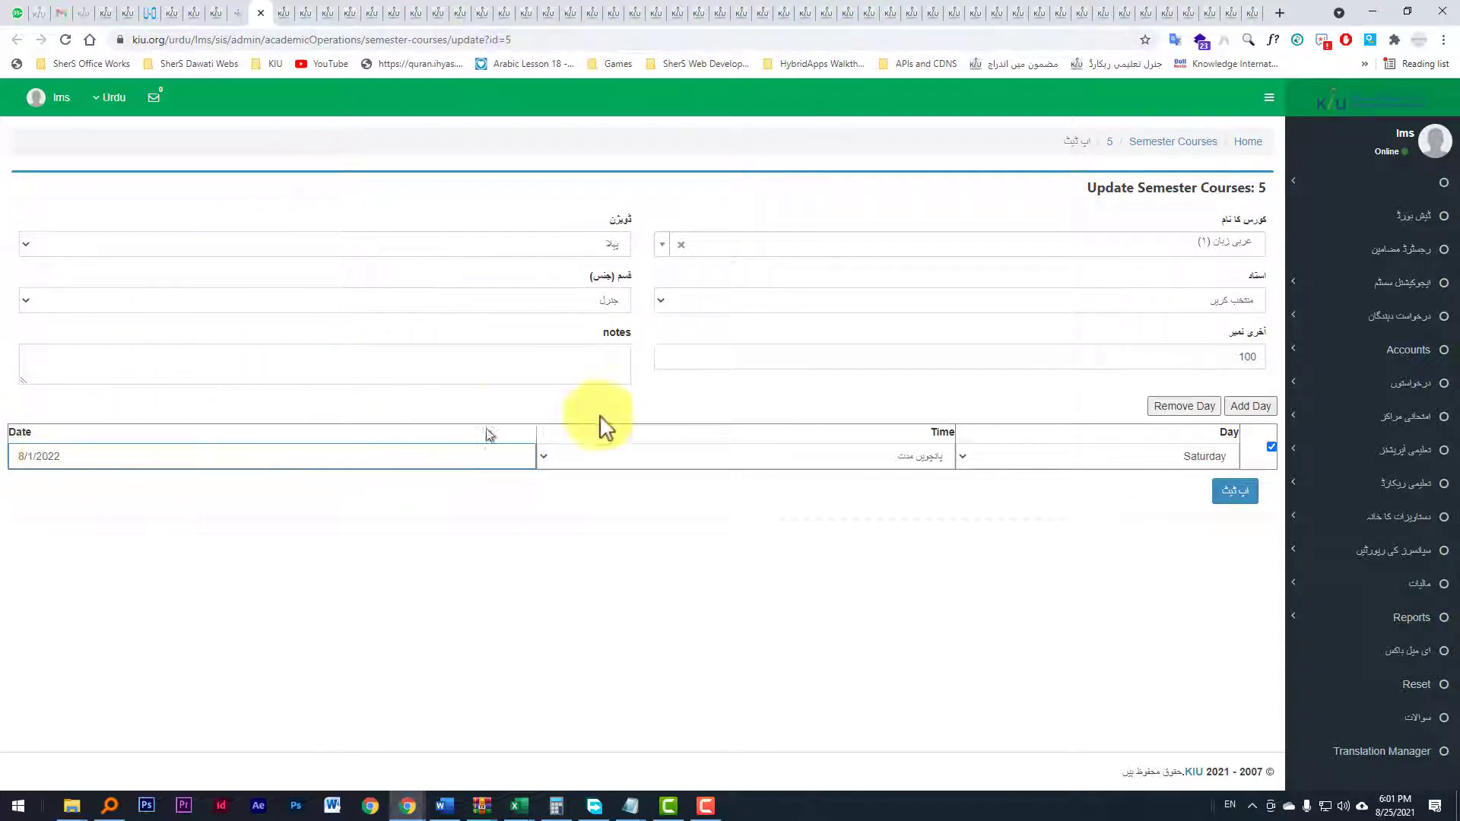
{"action": "left_click_drag", "start_coordinate": [147, 447], "coordinate": [27, 456]}
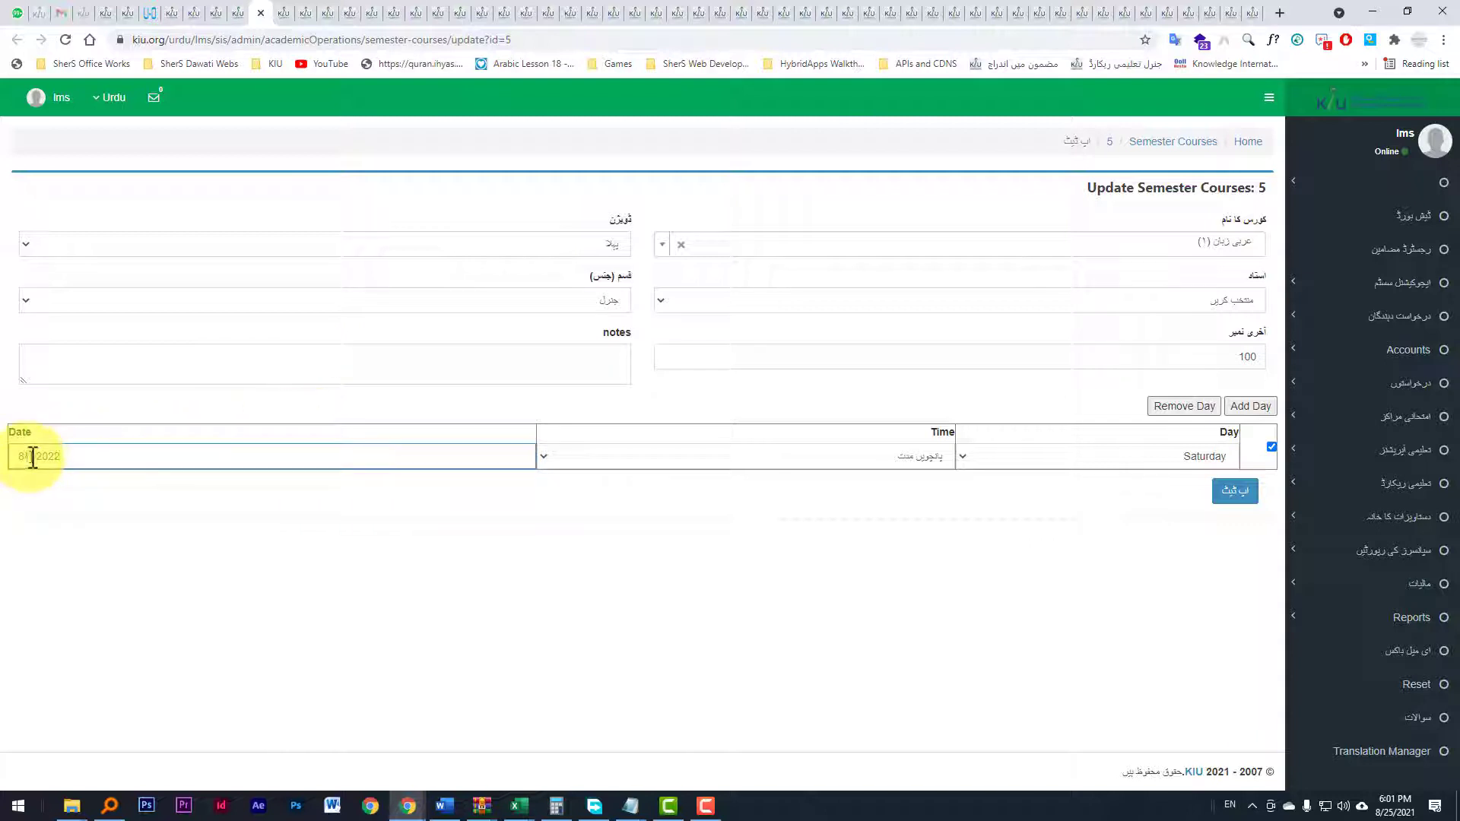
{"action": "double_click", "coordinate": [34, 456]}
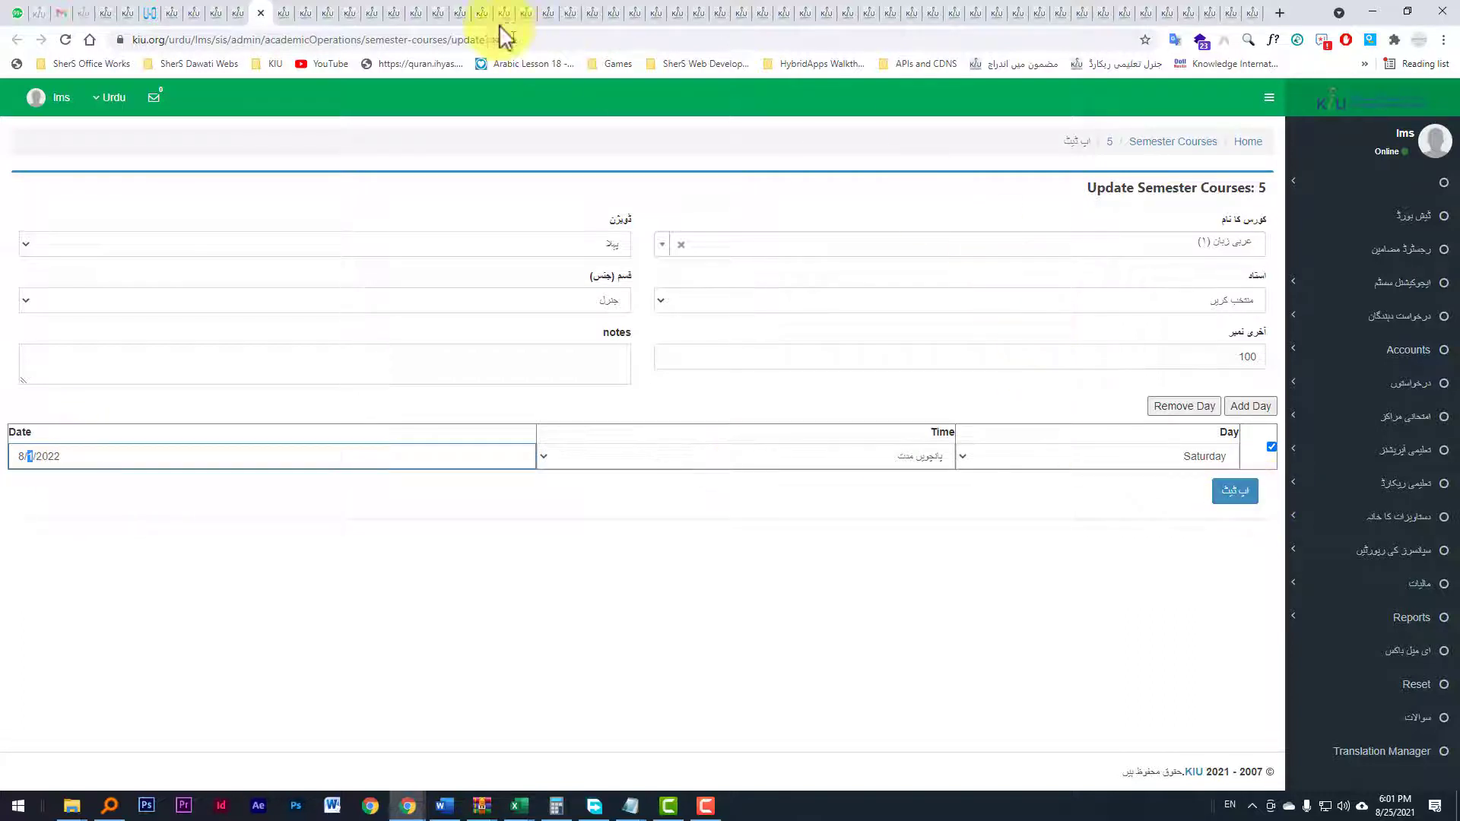
Step: Open the tabs for courses 6 and 7 and select the month in course 7's date field
{"action": "left_click", "coordinate": [285, 12]}
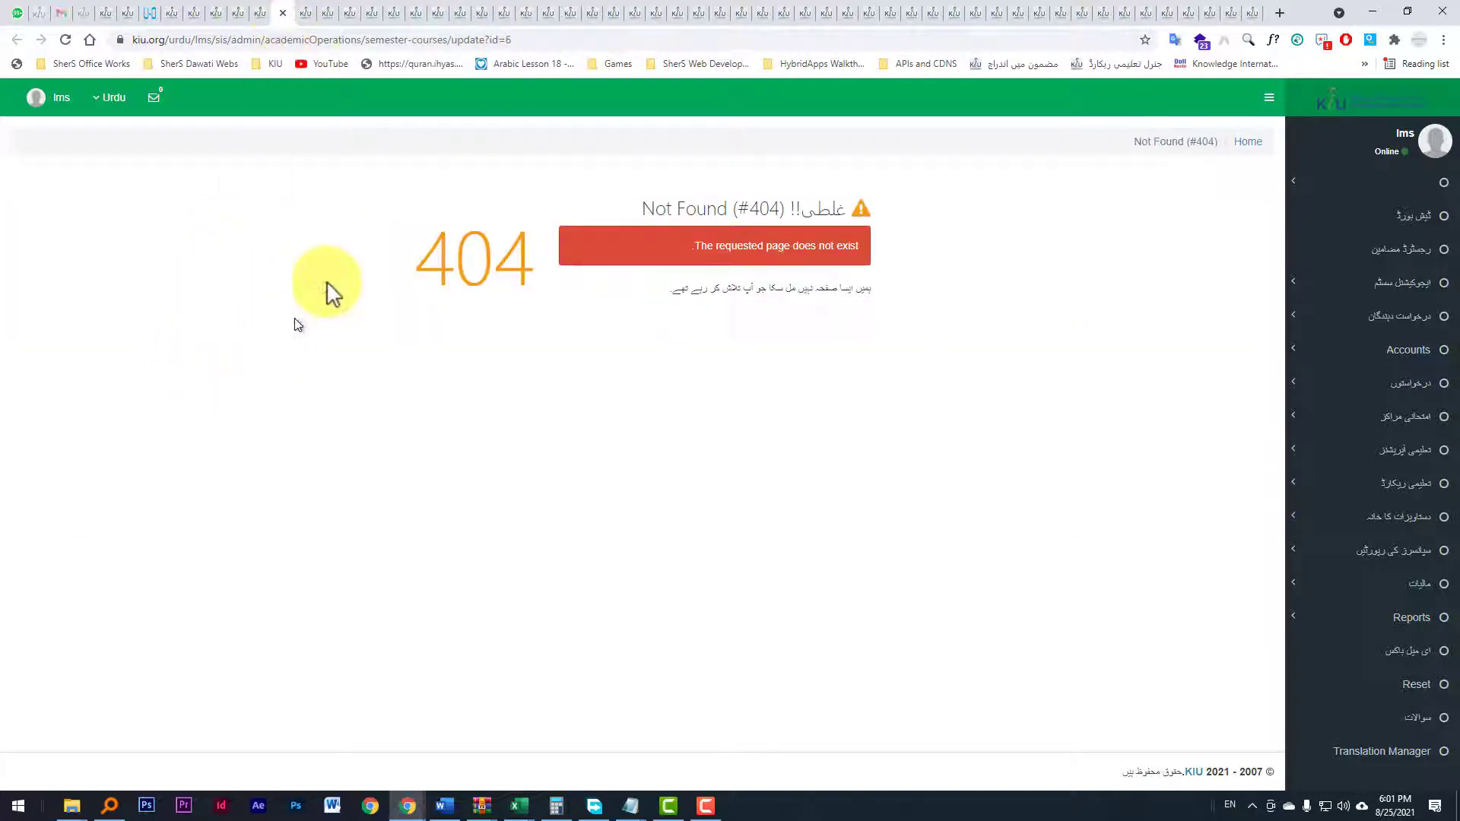
{"action": "left_click", "coordinate": [312, 16]}
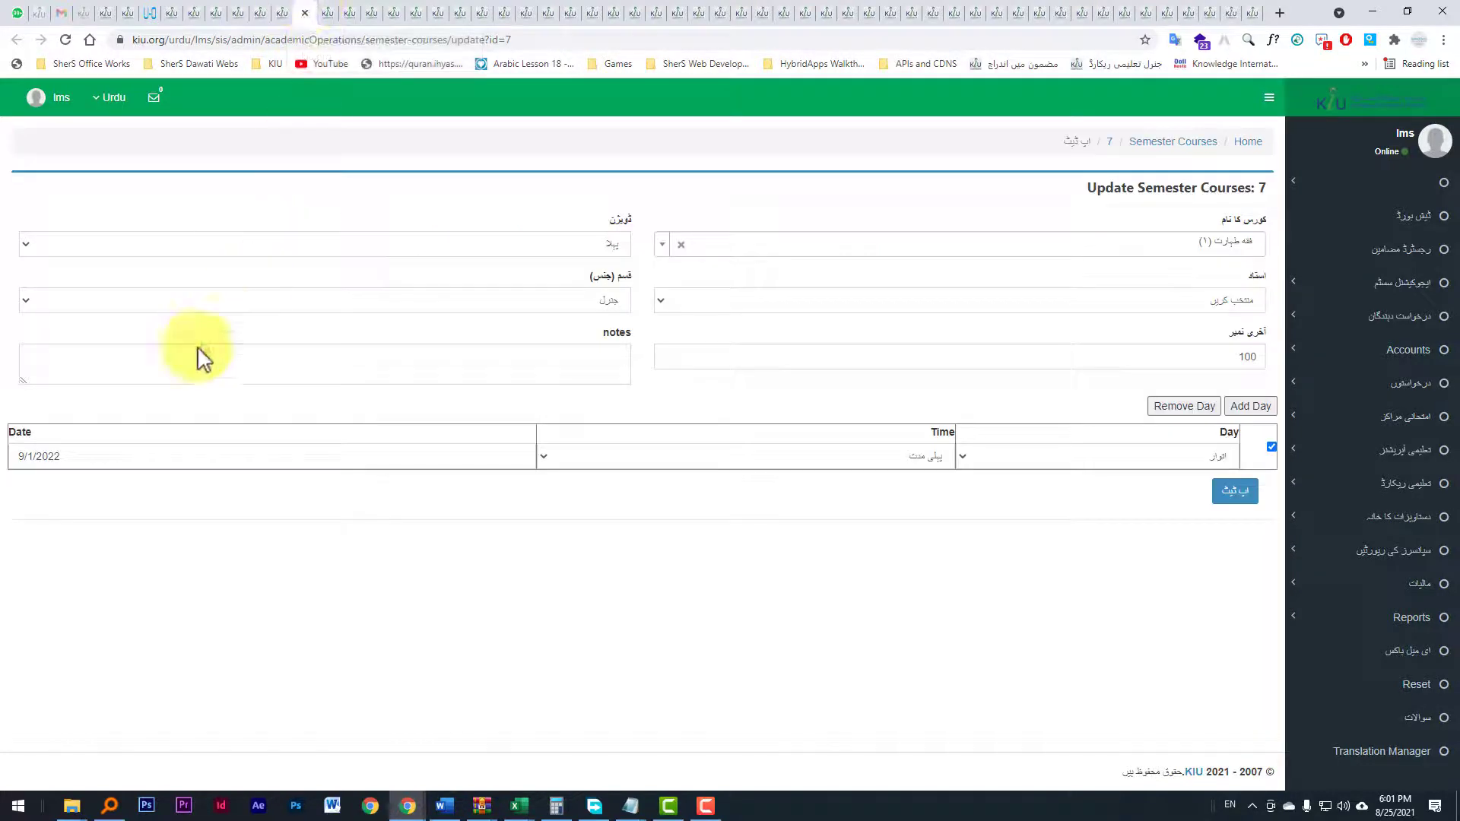
{"action": "left_click", "coordinate": [38, 457]}
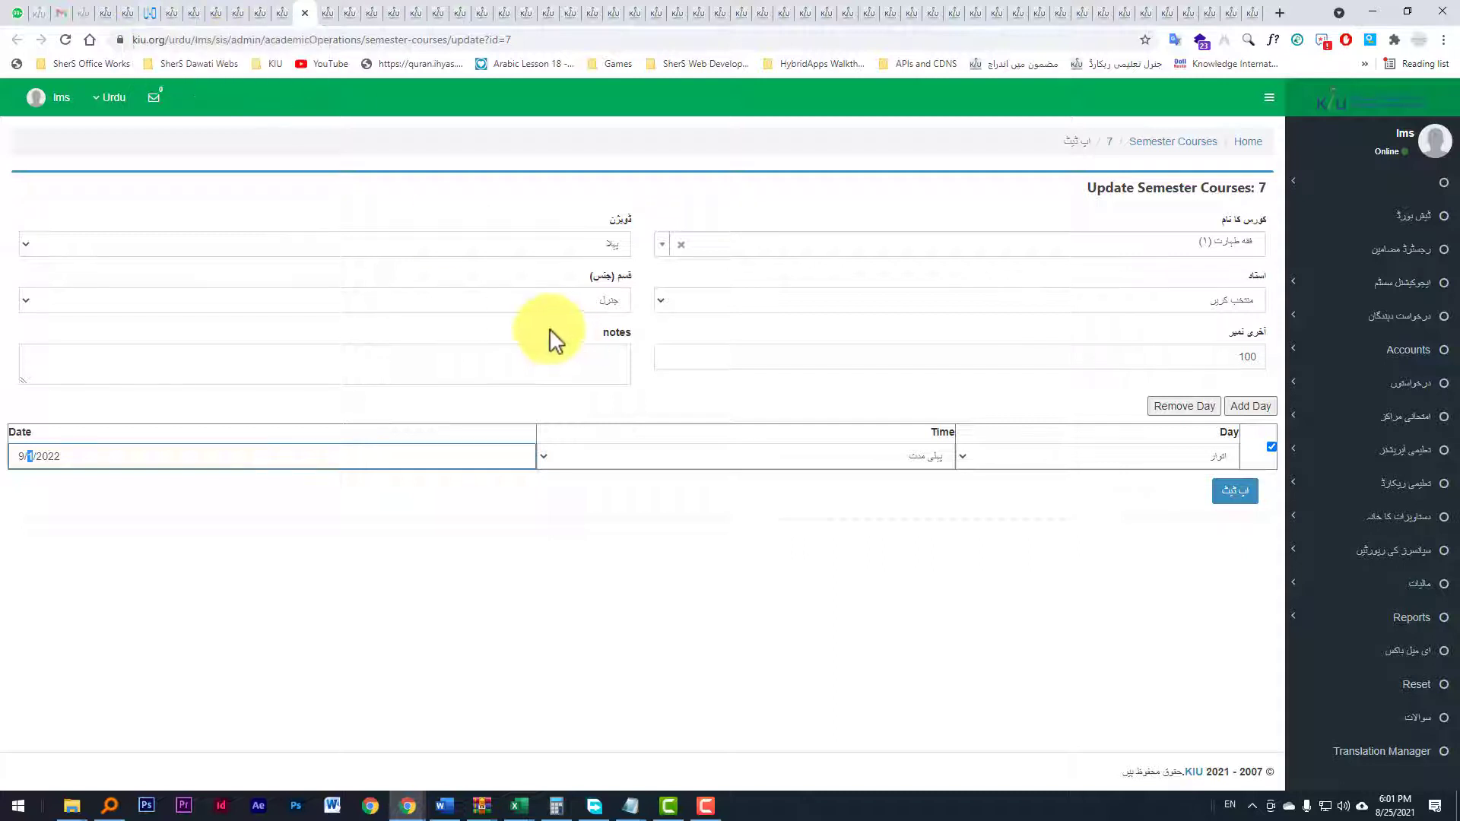
Step: Close all the opened course tabs to the right, along with the URL Opener tab
{"action": "left_click", "coordinate": [156, 12]}
{"action": "right_click", "coordinate": [155, 6]}
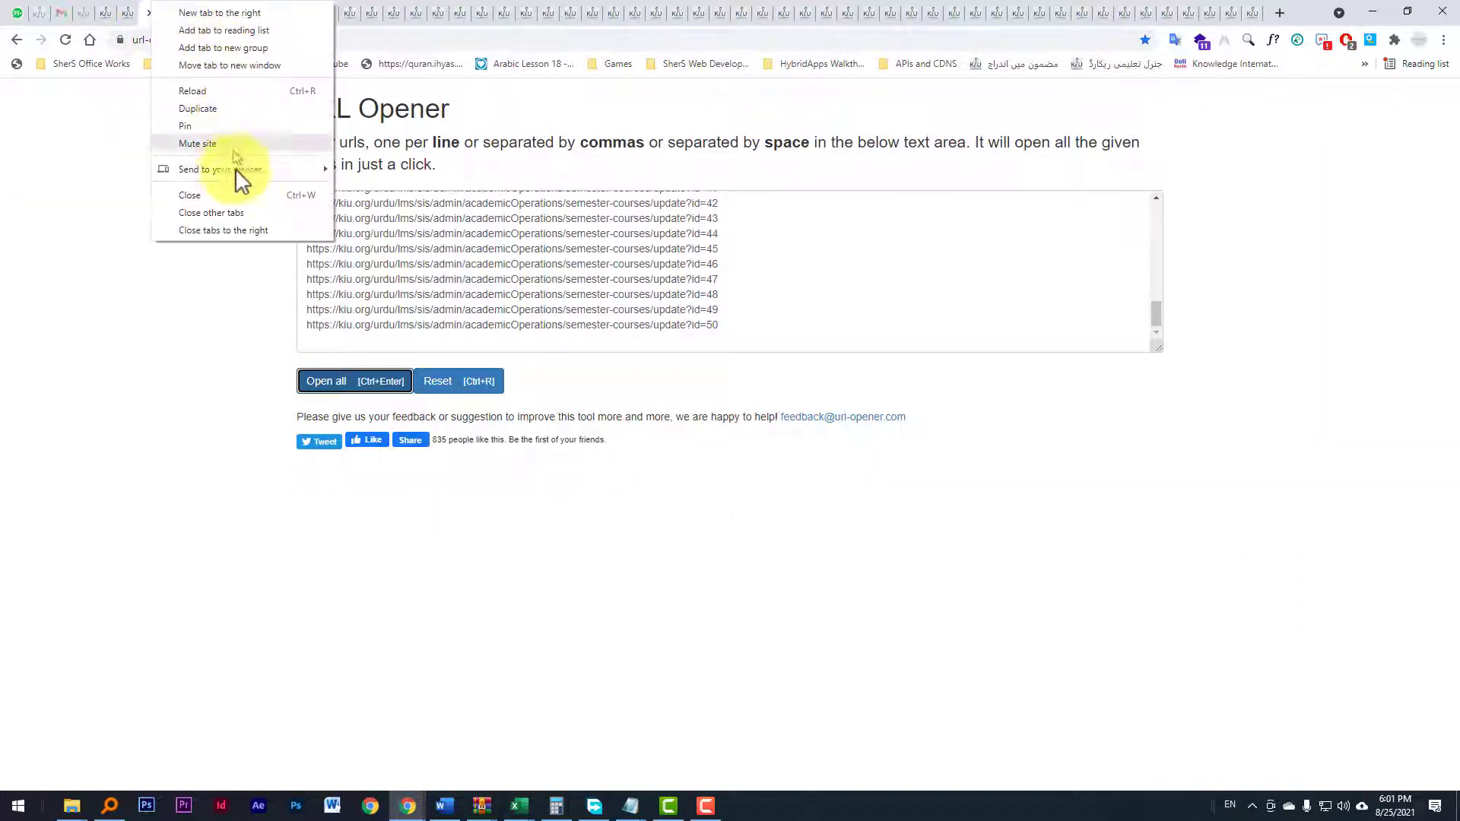
{"action": "left_click", "coordinate": [243, 230]}
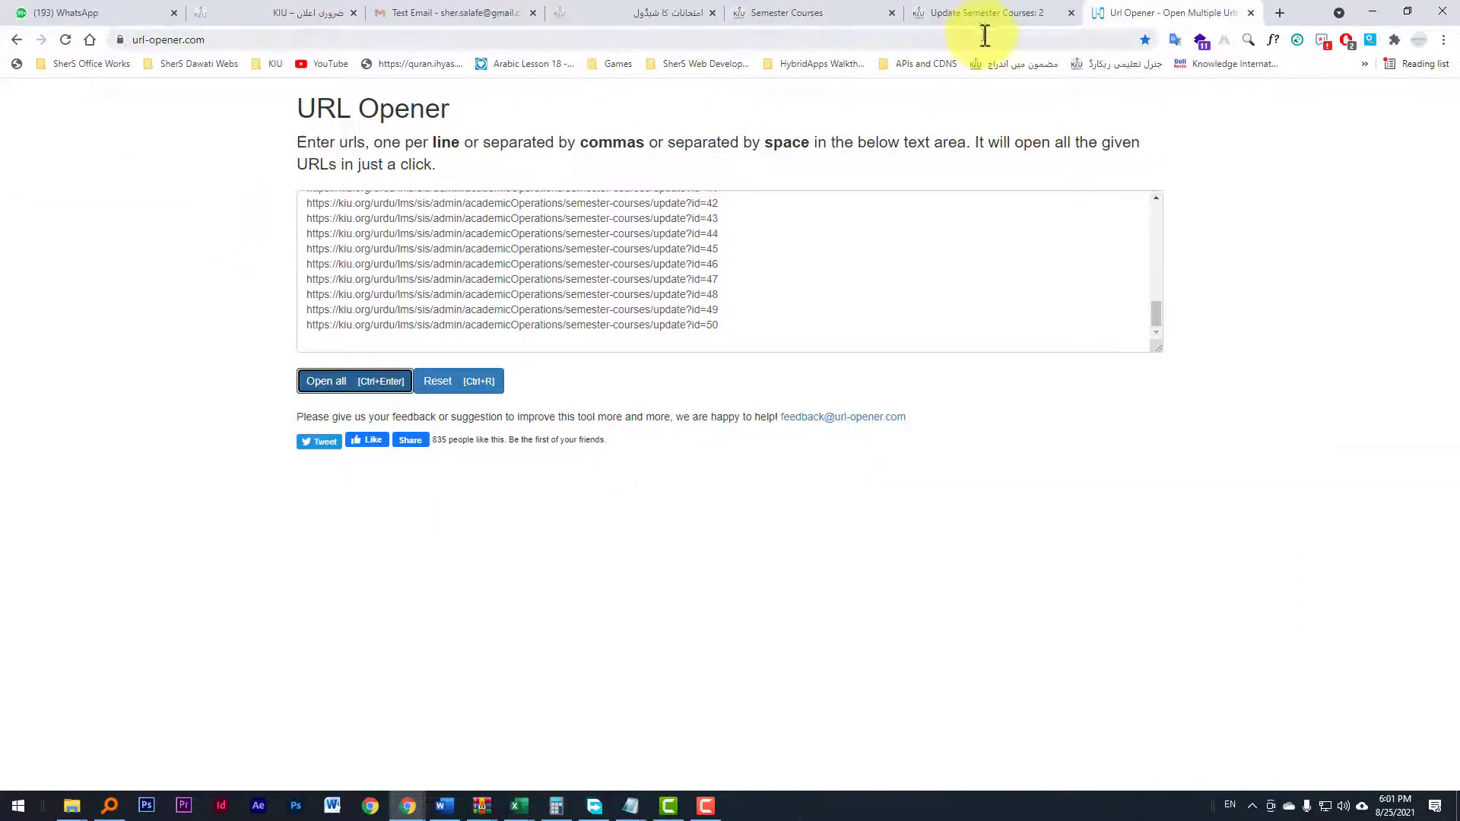
{"action": "left_click", "coordinate": [1252, 12]}
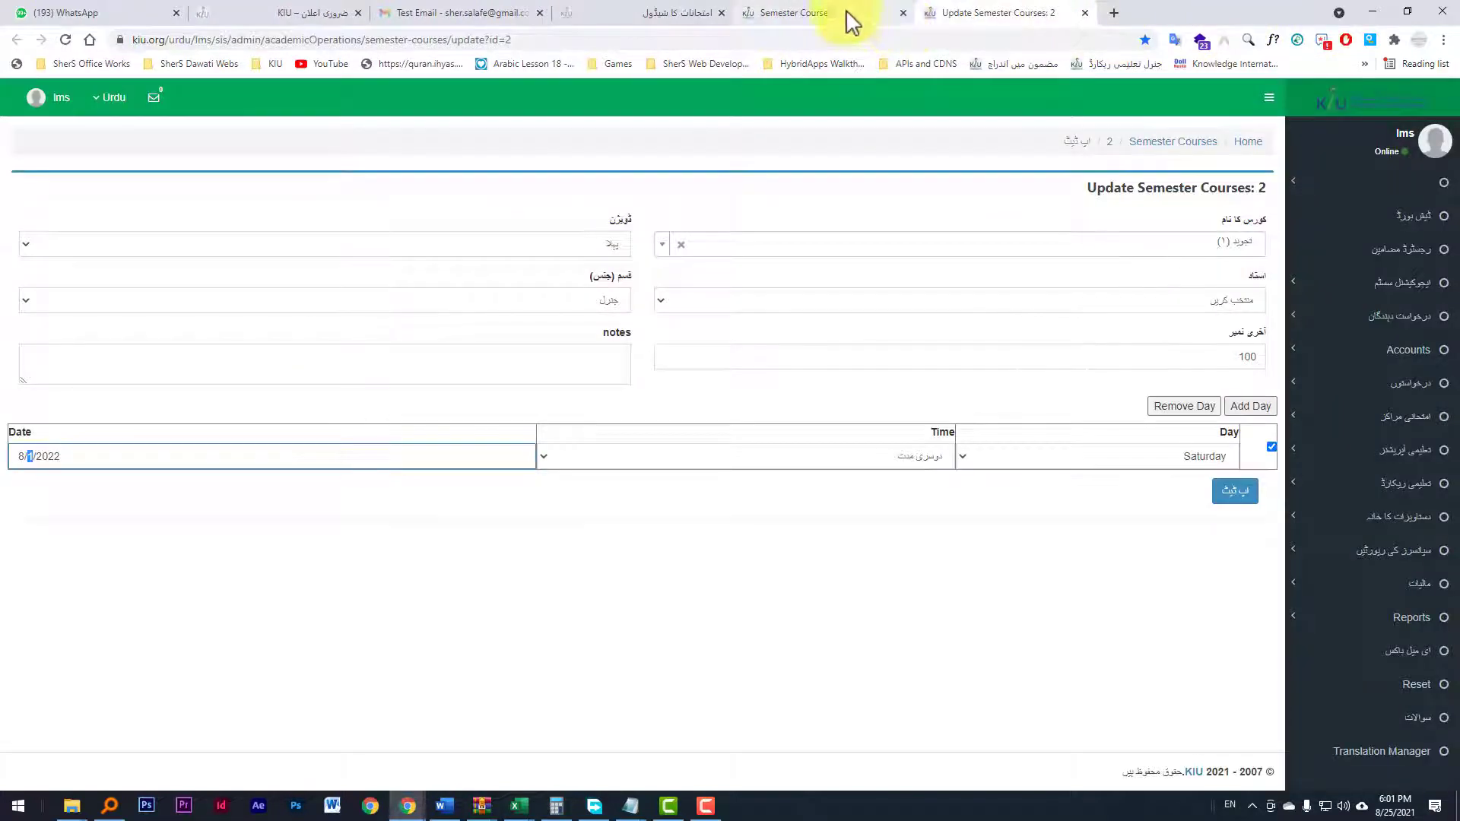
Step: Switch to the expels.txt file open in Notepad
{"action": "left_click", "coordinate": [662, 13]}
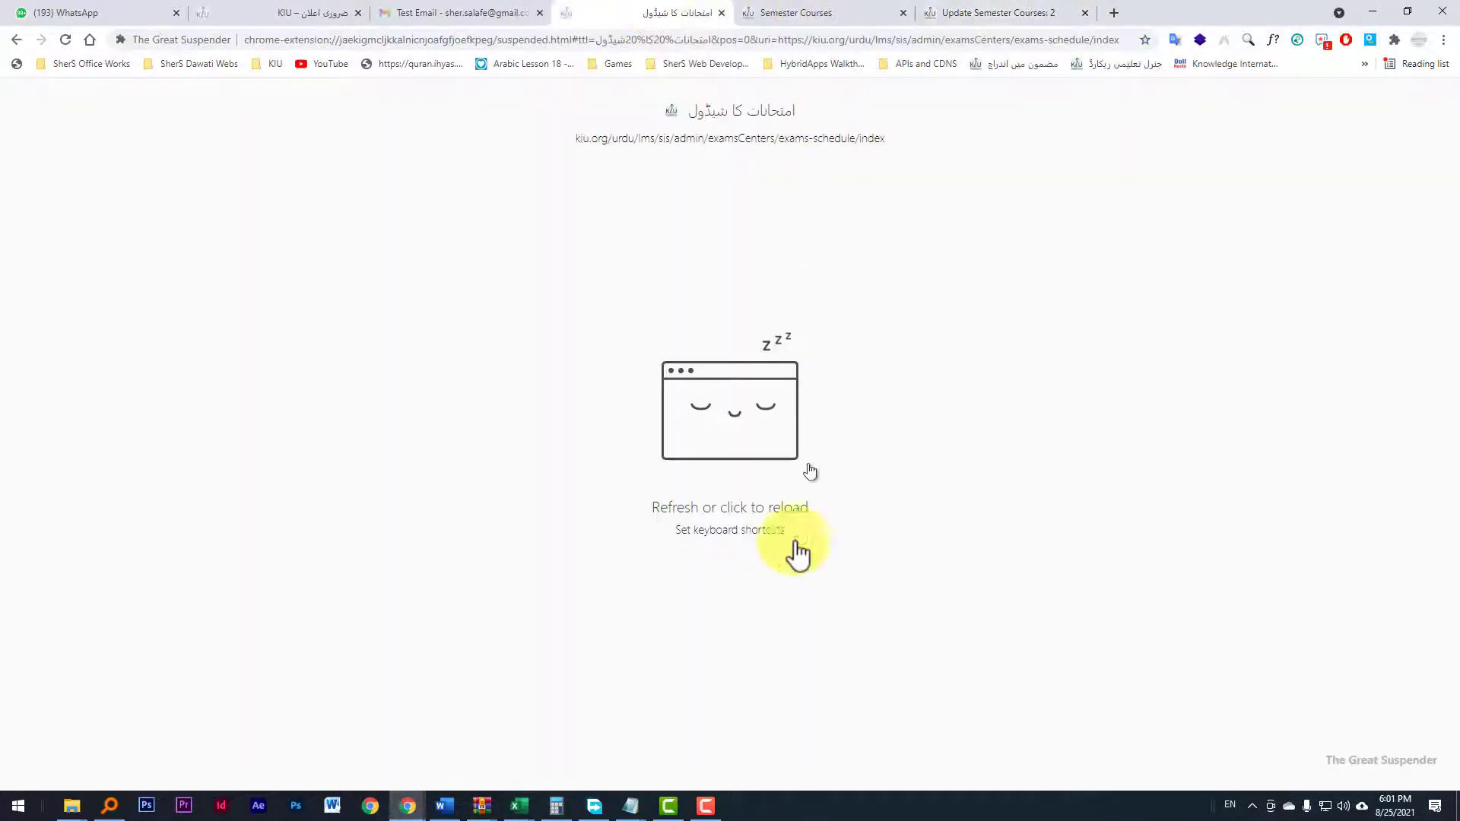
{"action": "left_click", "coordinate": [699, 816]}
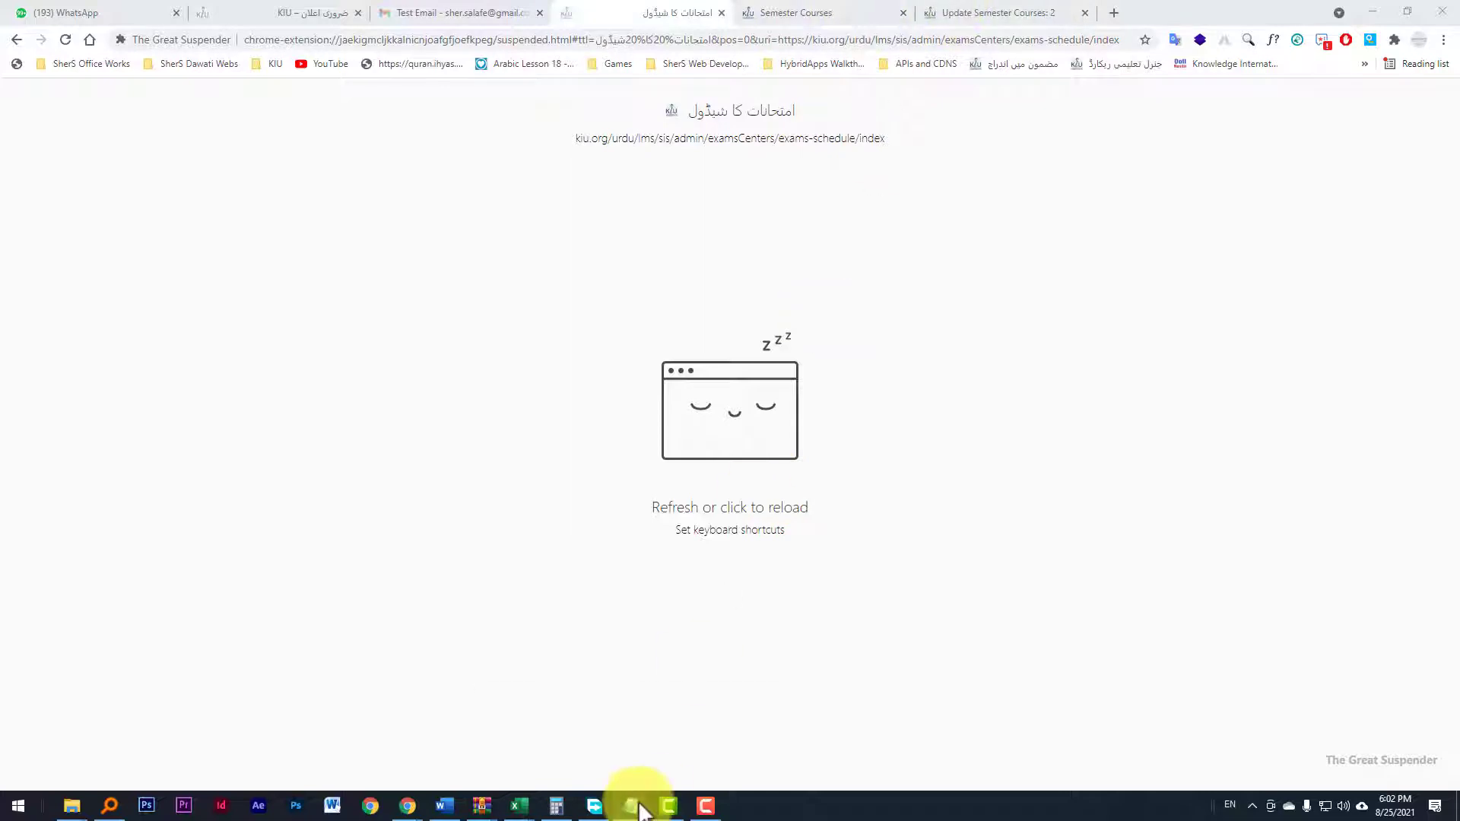
{"action": "mouse_move", "coordinate": [632, 805]}
{"action": "left_click", "coordinate": [678, 761]}
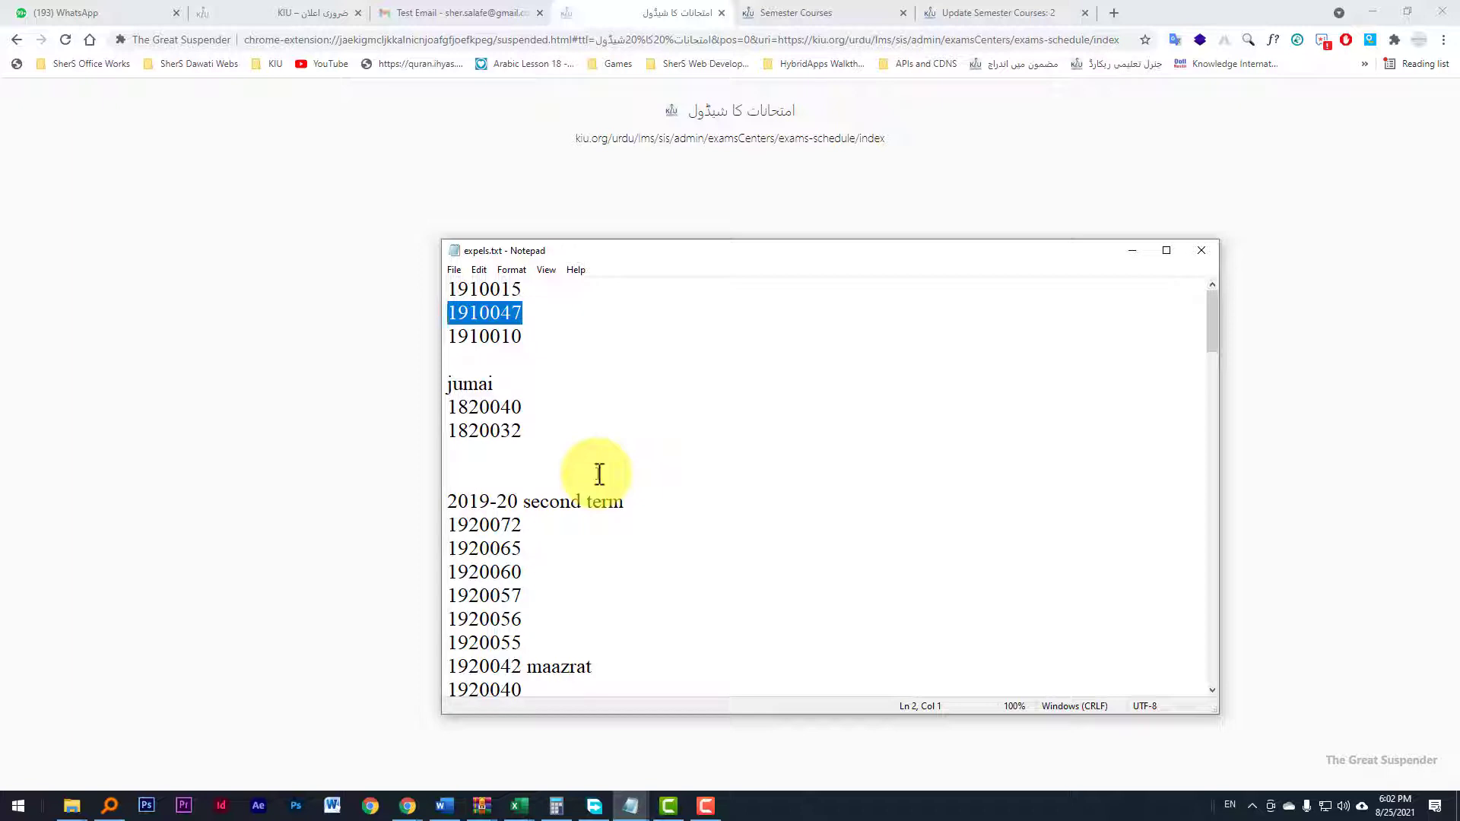
Step: Scroll through expels.txt to review the student ID lists grouped by term
{"action": "left_click", "coordinate": [537, 337]}
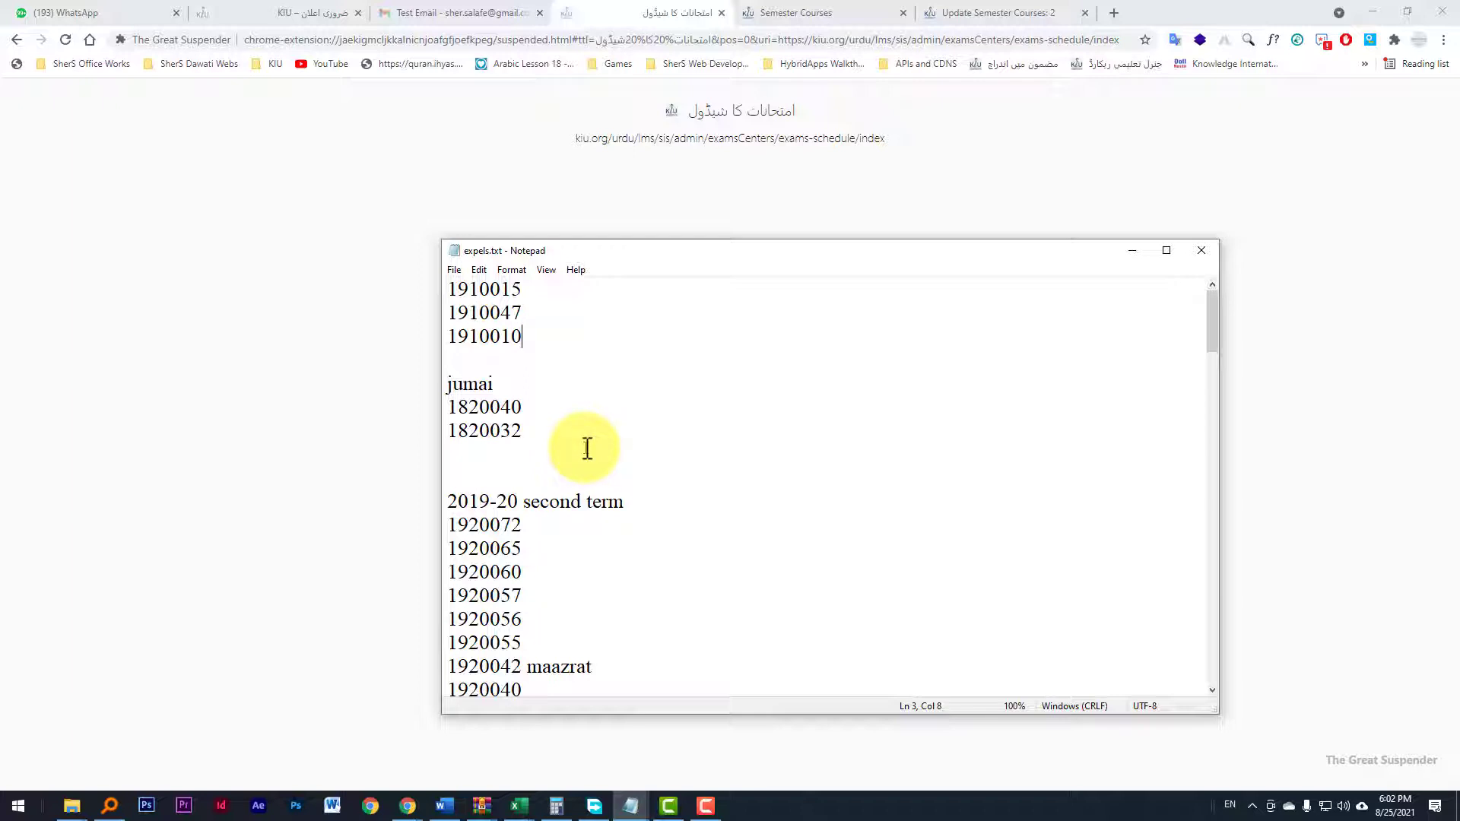
{"action": "scroll", "coordinate": [606, 512], "scroll_direction": "down", "scroll_amount": 5}
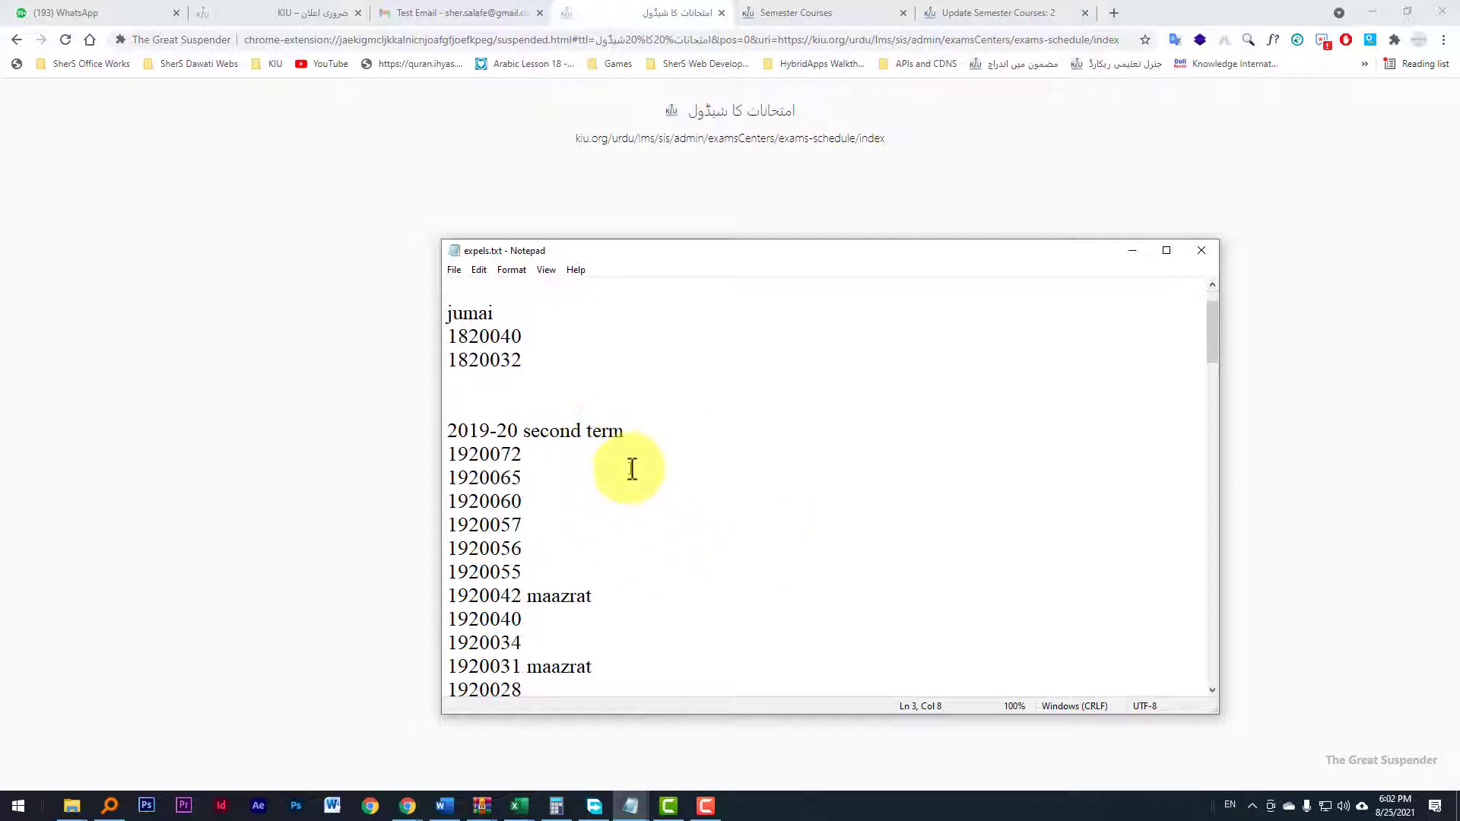
{"action": "scroll", "coordinate": [615, 429], "scroll_direction": "up", "scroll_amount": 4}
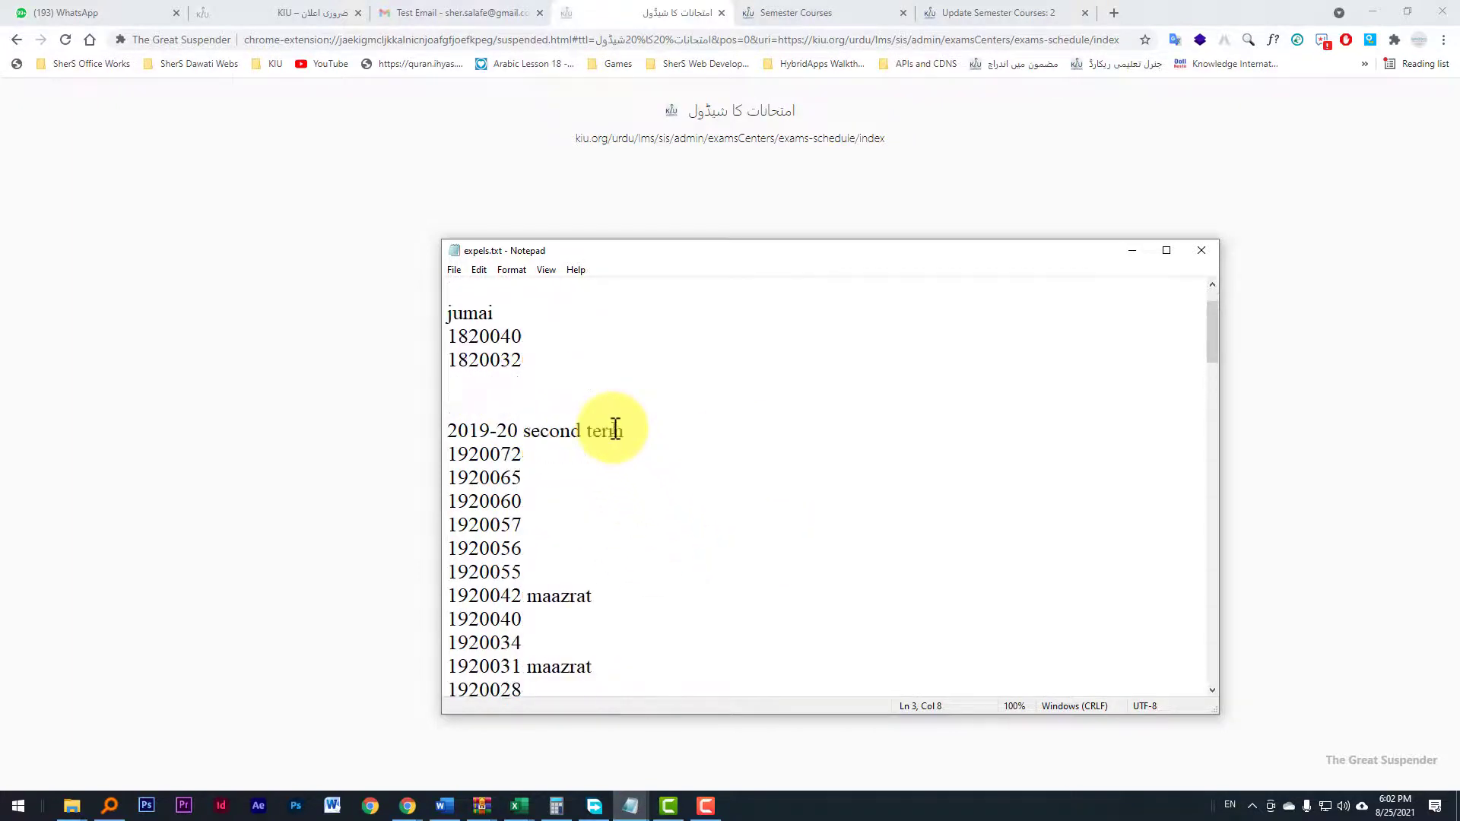
{"action": "scroll", "coordinate": [615, 428], "scroll_direction": "down", "scroll_amount": 1}
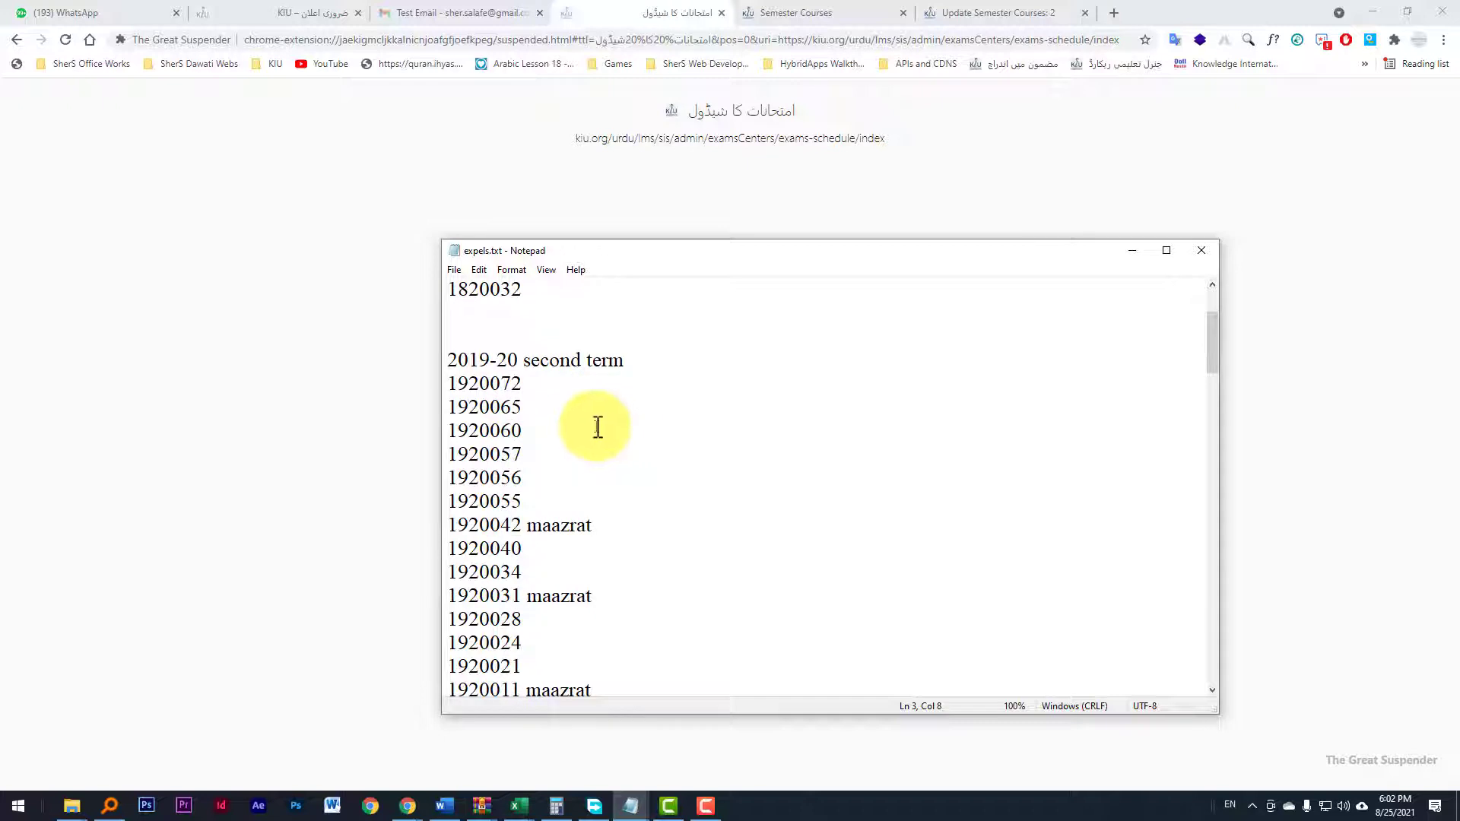
{"action": "scroll", "coordinate": [597, 427], "scroll_direction": "down", "scroll_amount": 2}
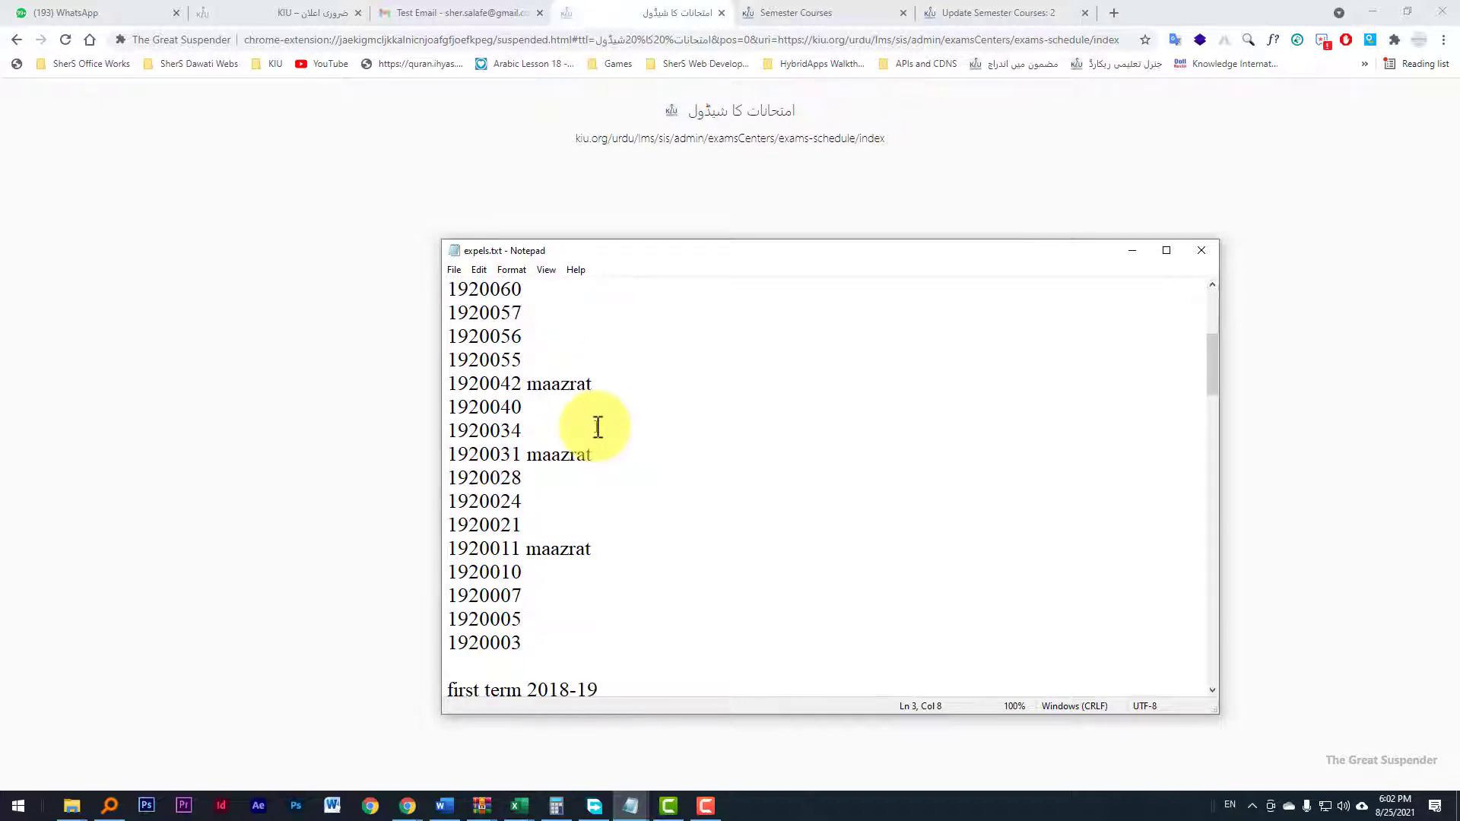
{"action": "scroll", "coordinate": [598, 428], "scroll_direction": "up", "scroll_amount": 4}
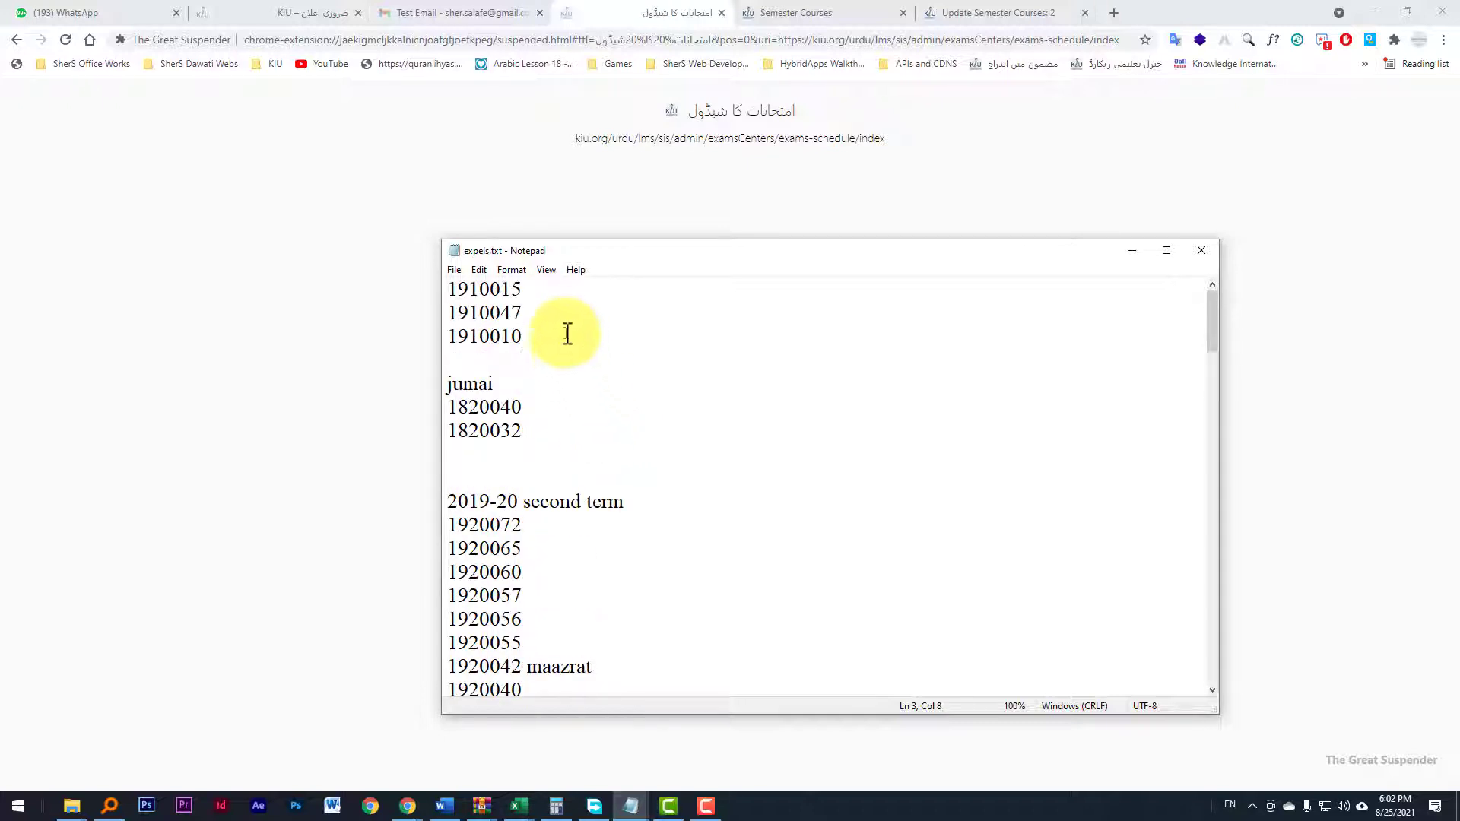
{"action": "scroll", "coordinate": [568, 333], "scroll_direction": "down", "scroll_amount": 1}
{"action": "scroll", "coordinate": [567, 333], "scroll_direction": "down", "scroll_amount": 1}
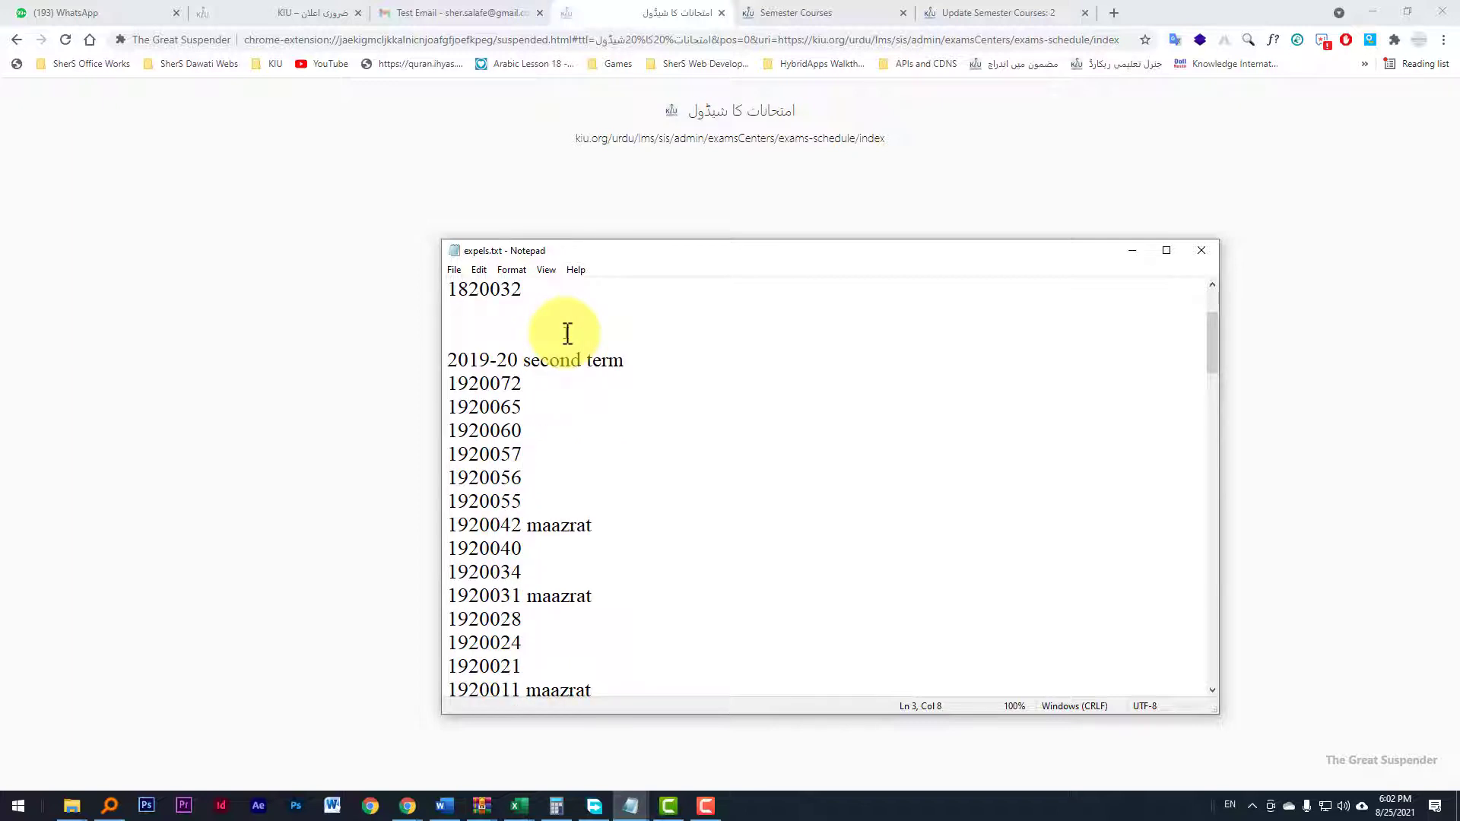
{"action": "scroll", "coordinate": [568, 333], "scroll_direction": "up", "scroll_amount": 2}
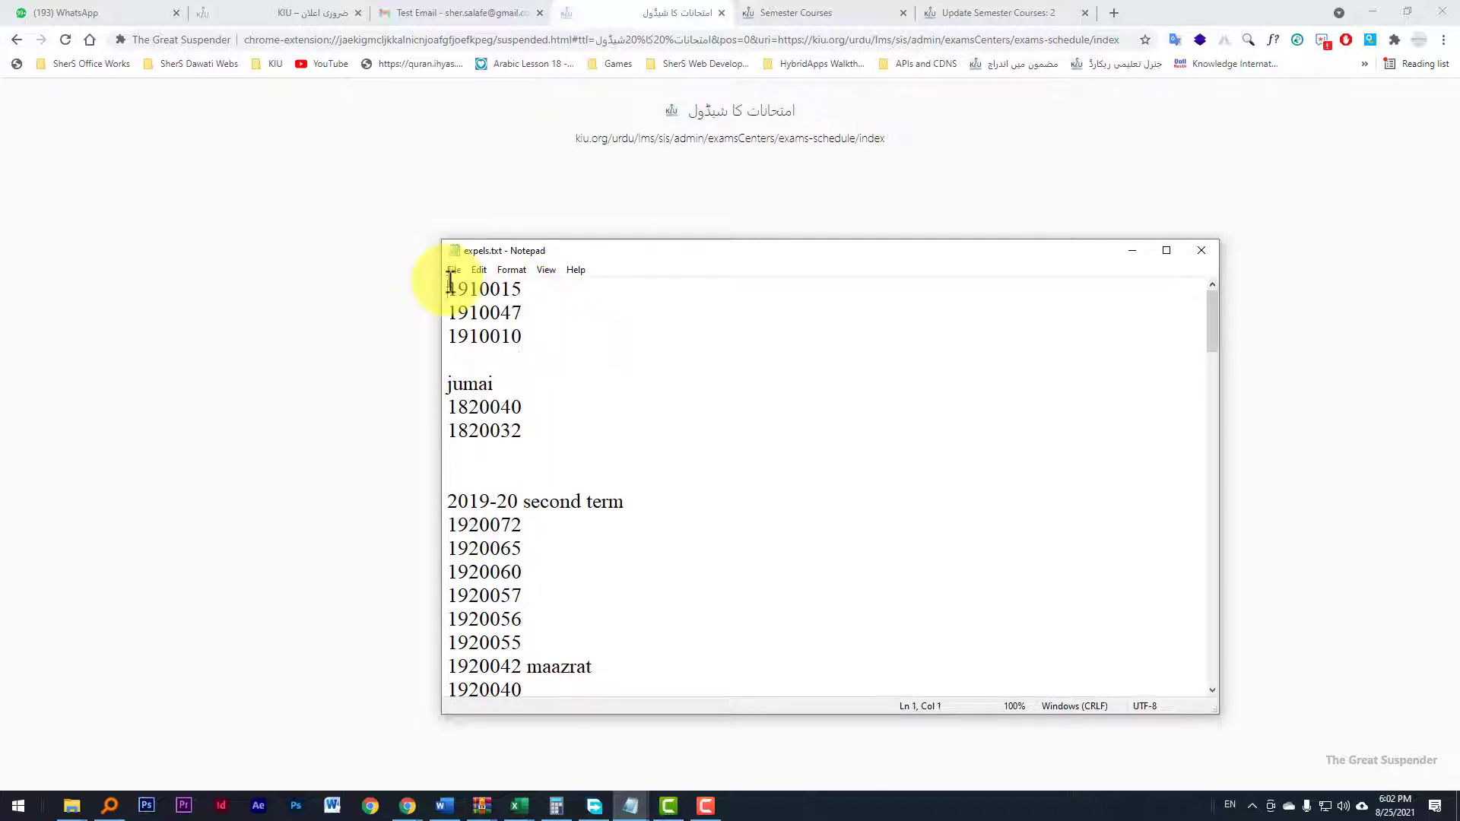
{"action": "left_click_drag", "start_coordinate": [450, 283], "coordinate": [482, 457]}
{"action": "left_click", "coordinate": [512, 480]}
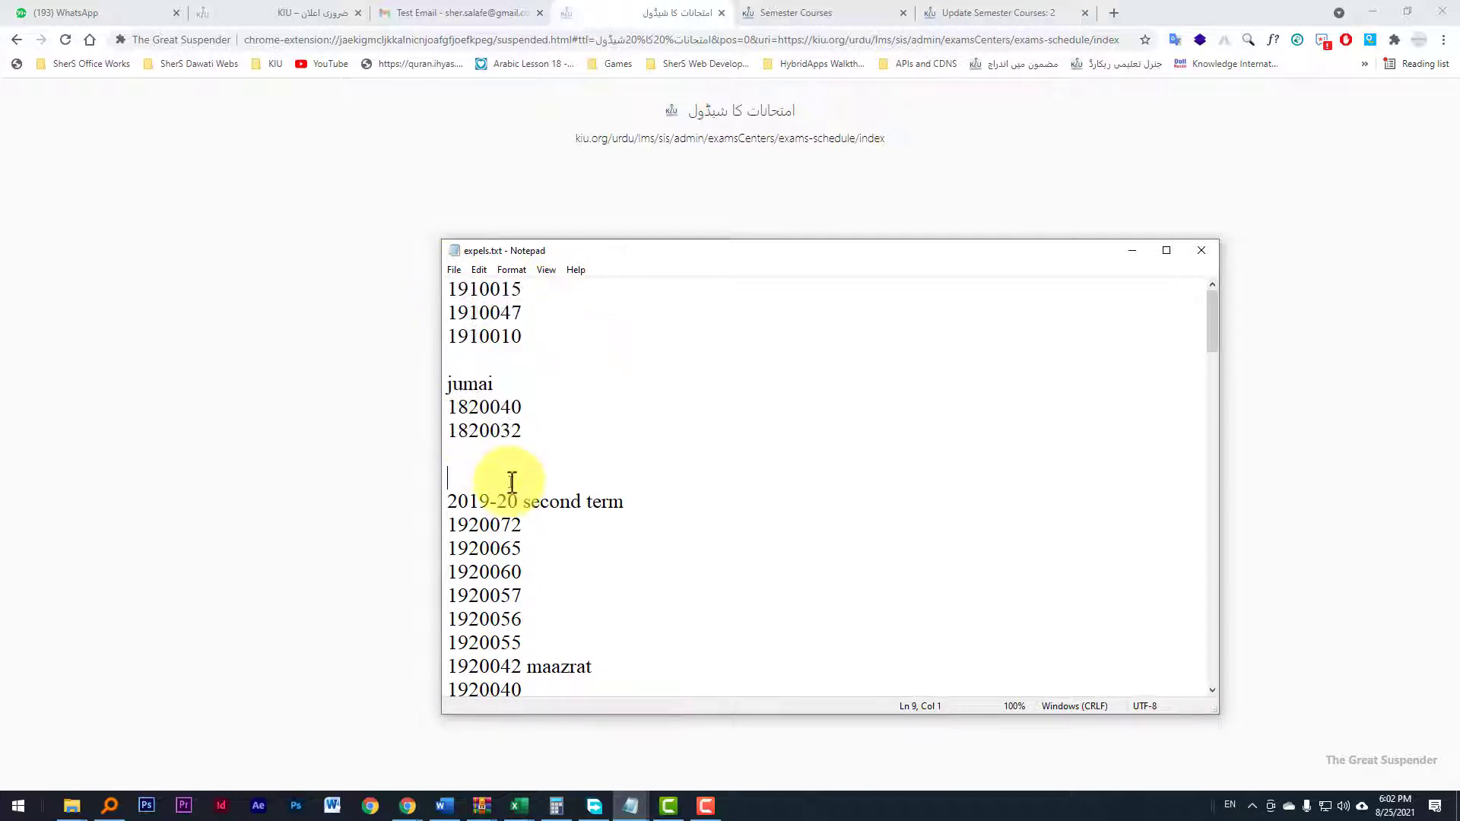
{"action": "scroll", "coordinate": [529, 467], "scroll_direction": "down", "scroll_amount": 5}
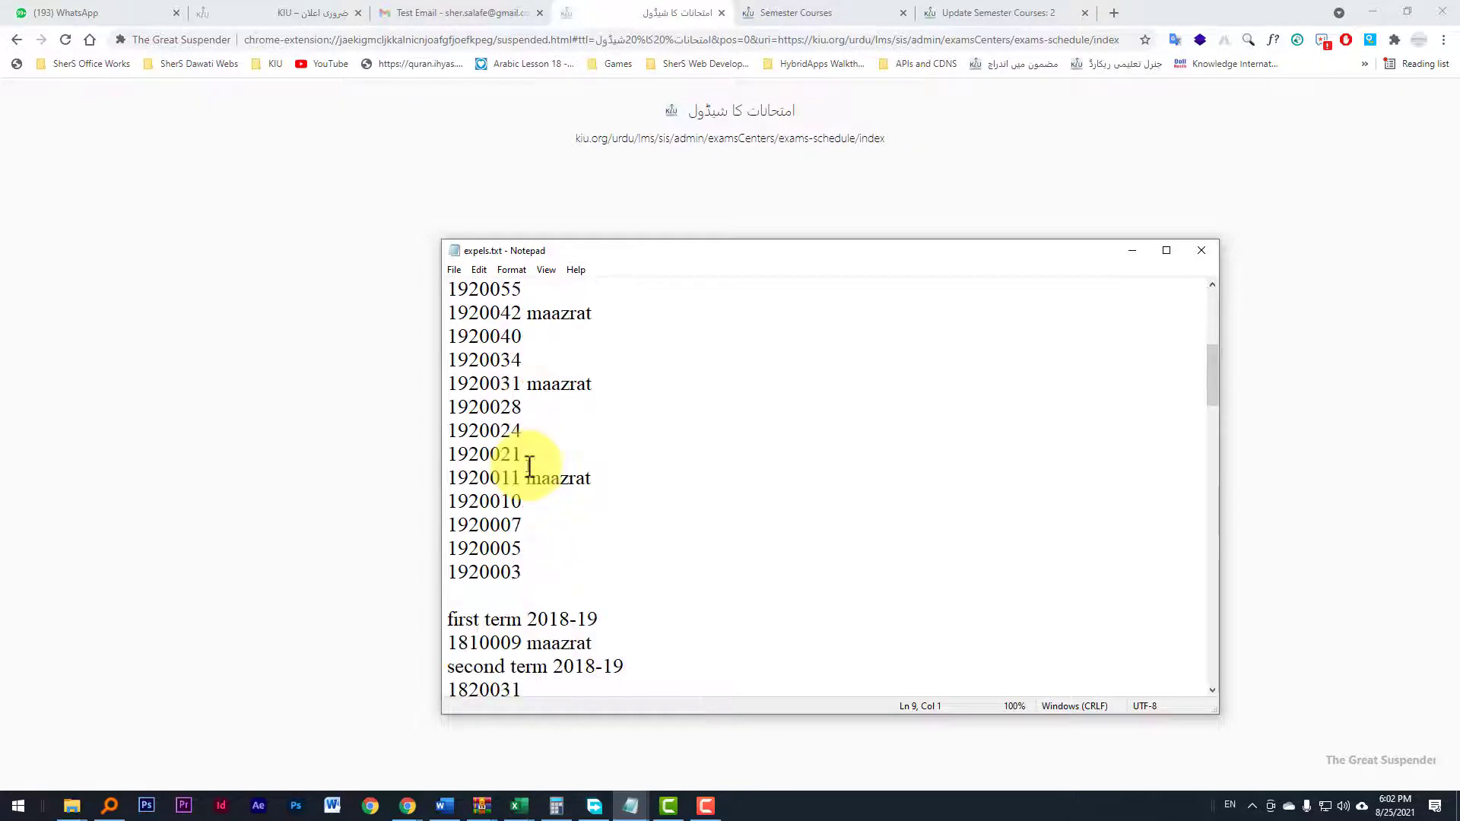
{"action": "scroll", "coordinate": [530, 466], "scroll_direction": "down", "scroll_amount": 6}
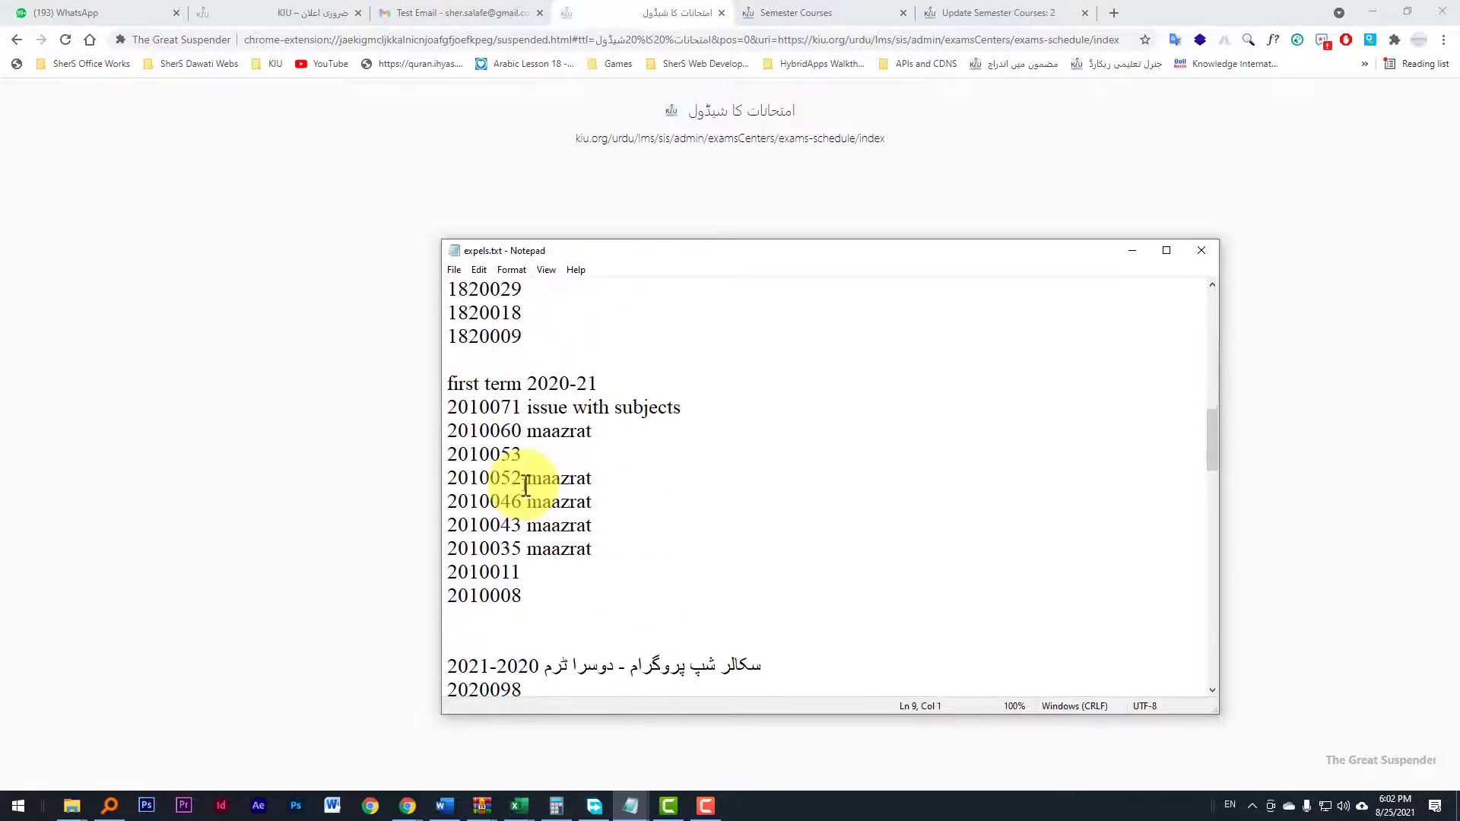
{"action": "left_click_drag", "start_coordinate": [527, 454], "coordinate": [460, 454]}
{"action": "scroll", "coordinate": [487, 380], "scroll_direction": "up", "scroll_amount": 11}
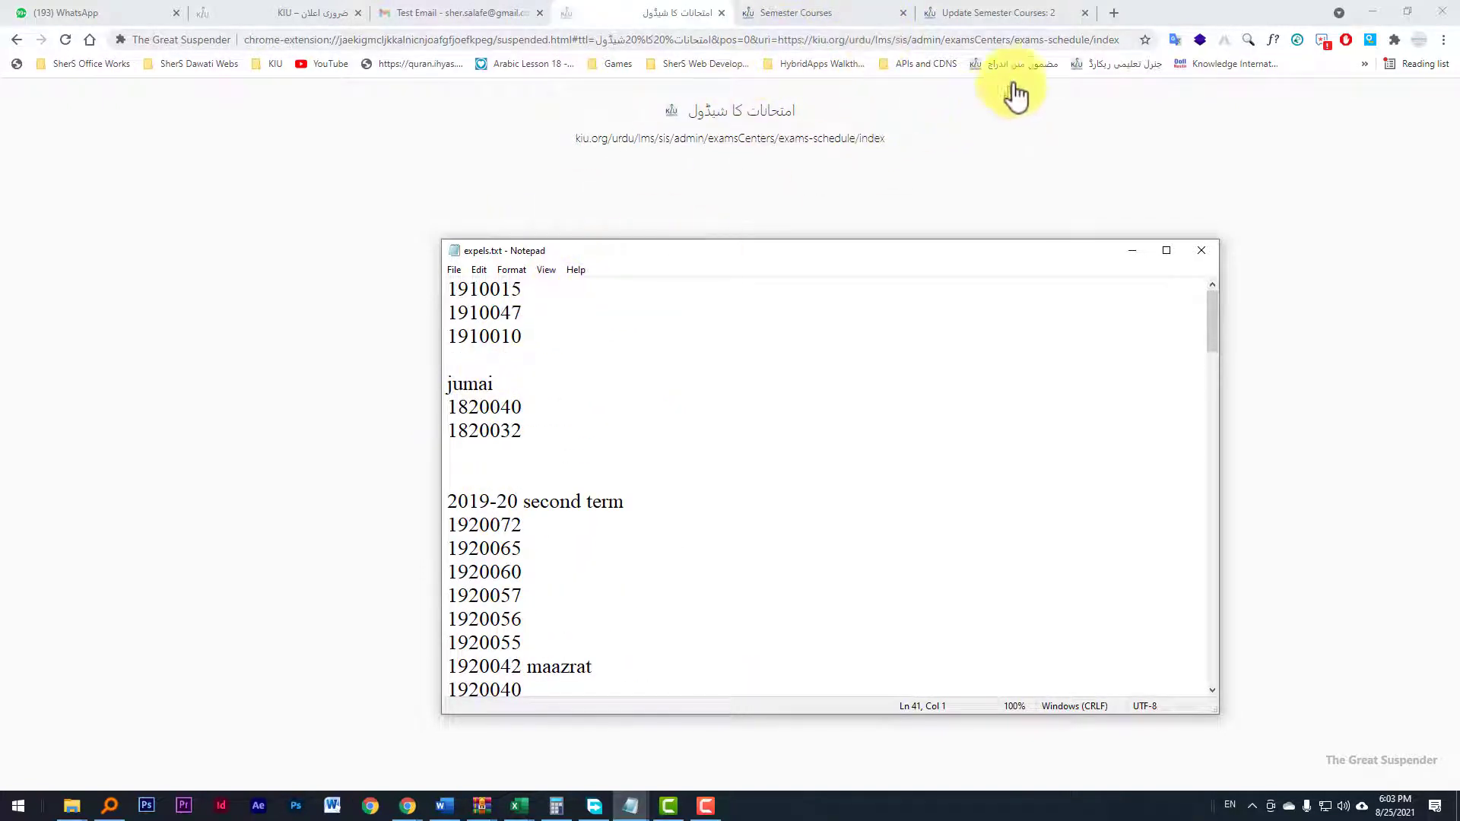
Step: Open the KIU LMS and go to the registered users list under Accounts
{"action": "left_click", "coordinate": [1109, 67]}
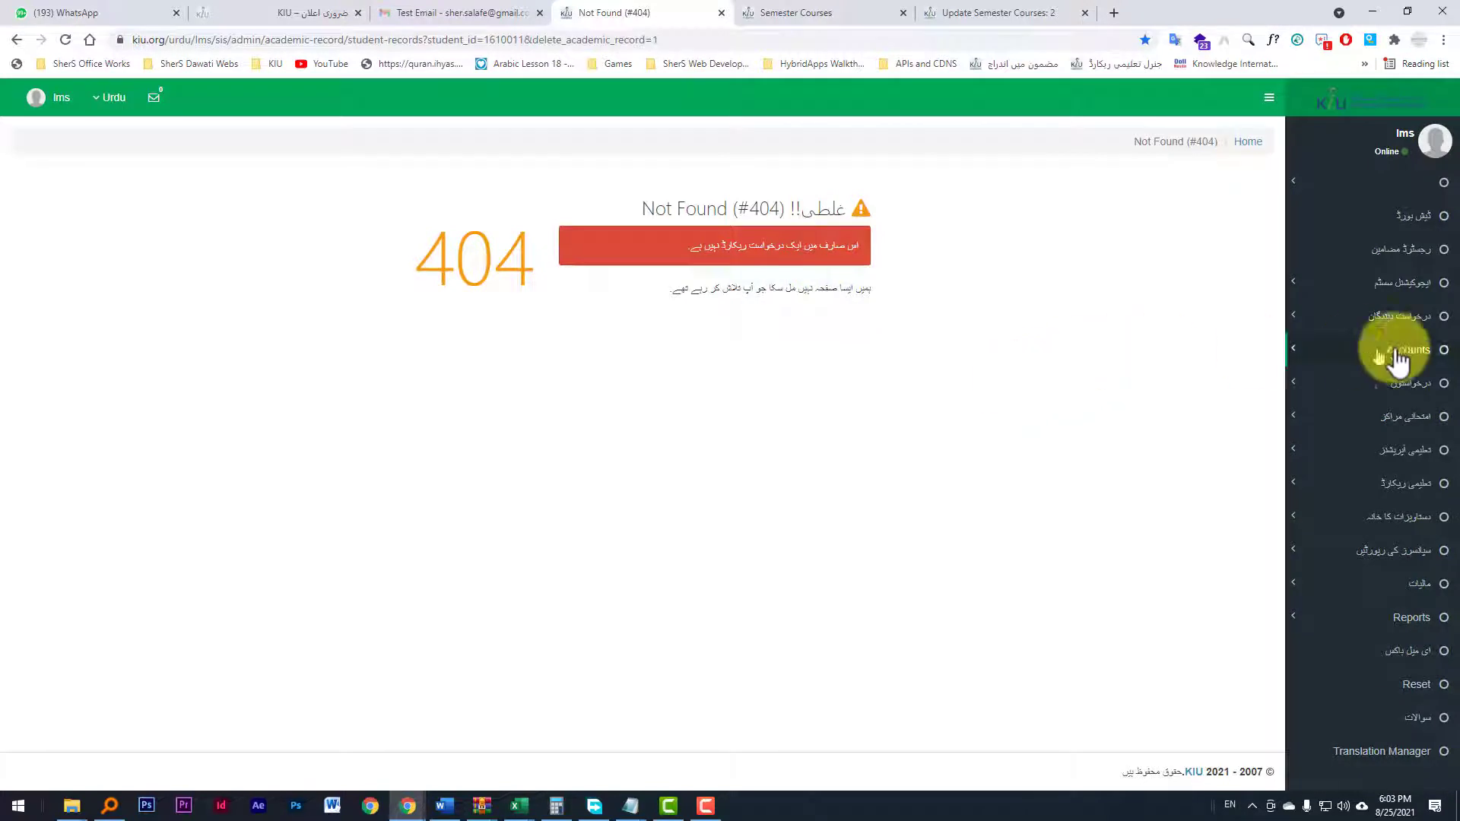
{"action": "left_click", "coordinate": [1408, 354]}
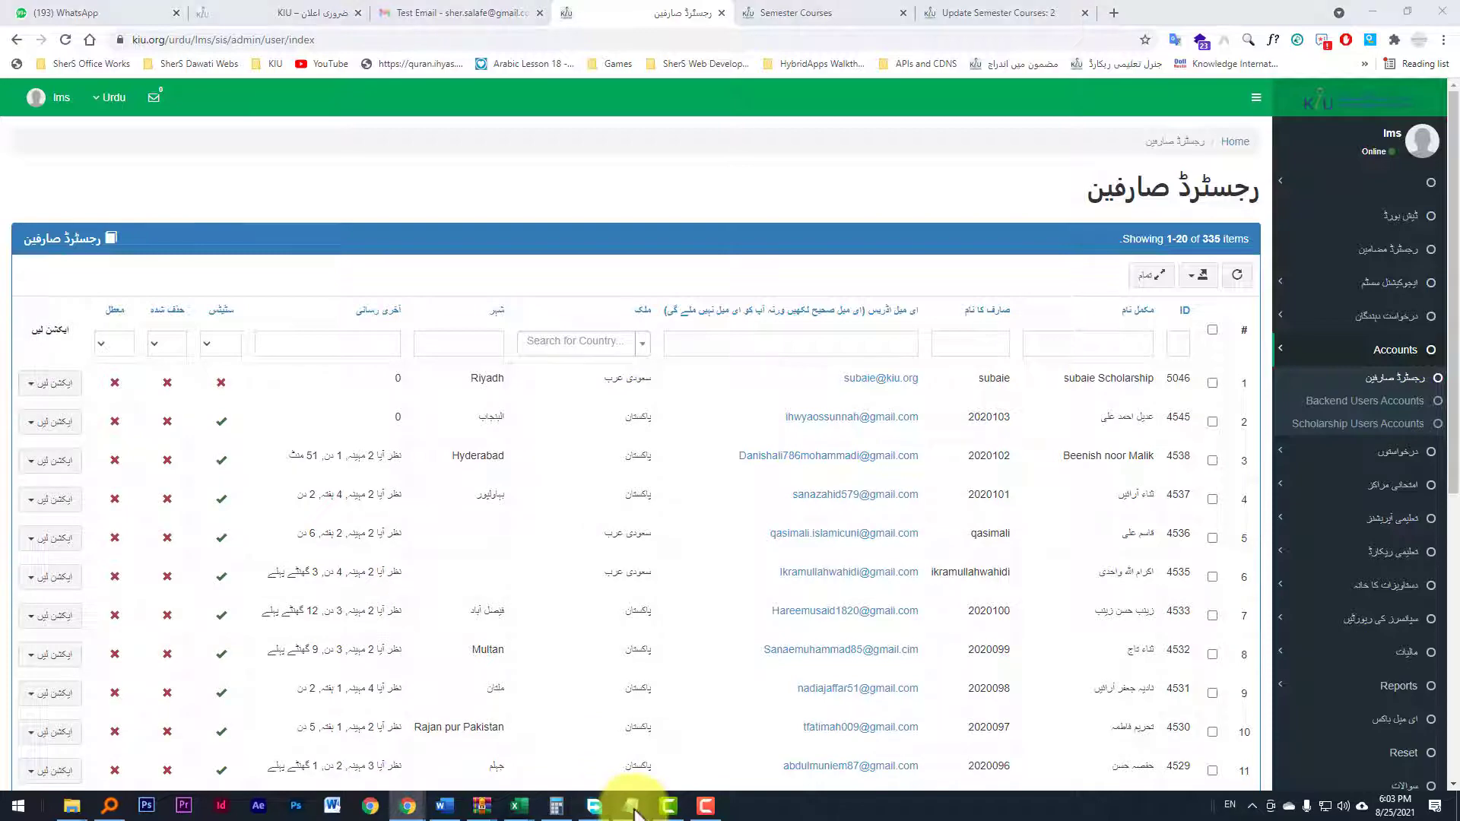
Step: Copy a student ID from expels.txt, filter the registered users by that username, and return to Notepad
{"action": "mouse_move", "coordinate": [630, 805]}
{"action": "left_click", "coordinate": [669, 737]}
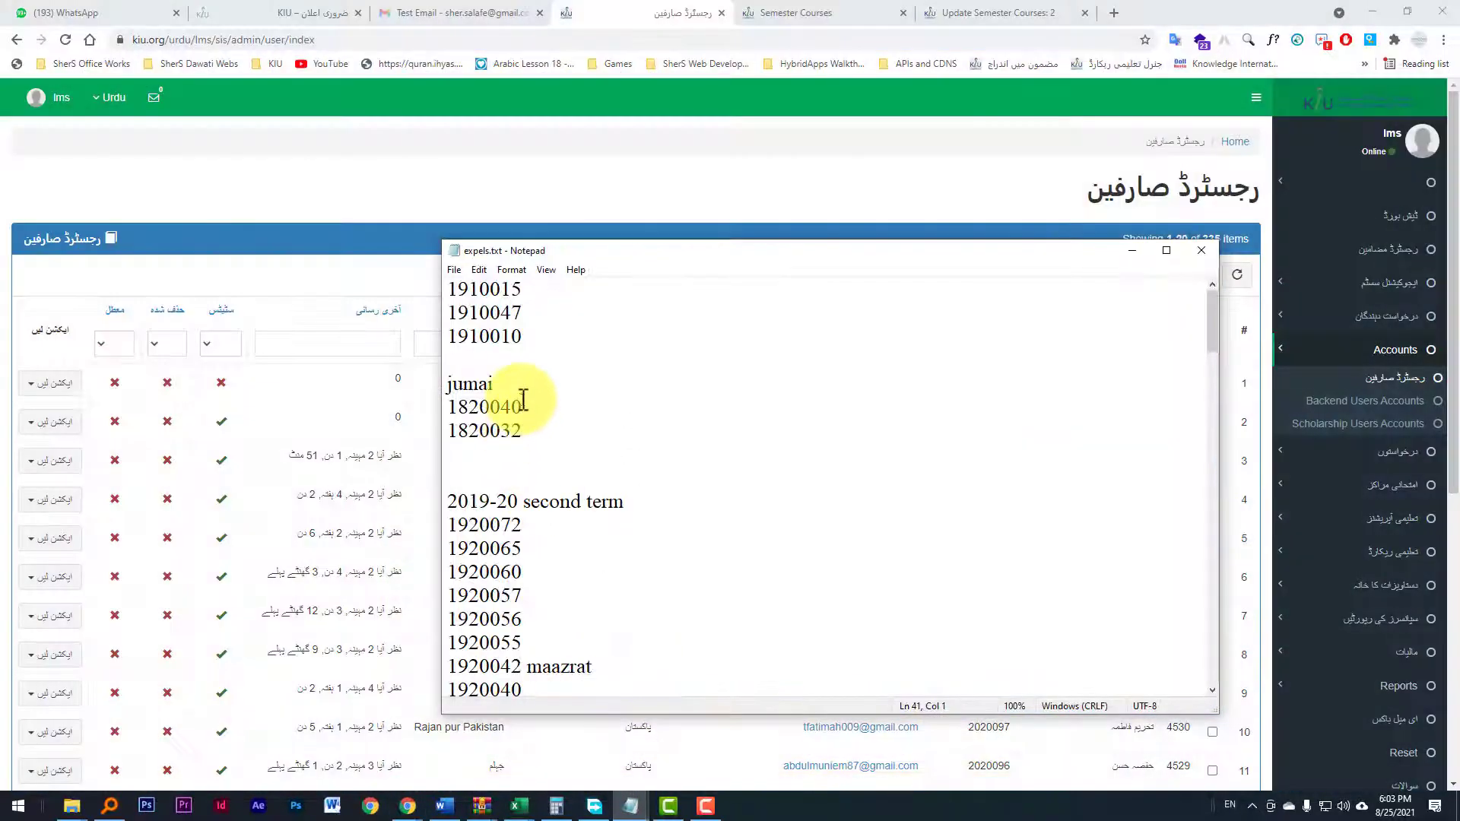
{"action": "left_click_drag", "start_coordinate": [523, 313], "coordinate": [448, 313]}
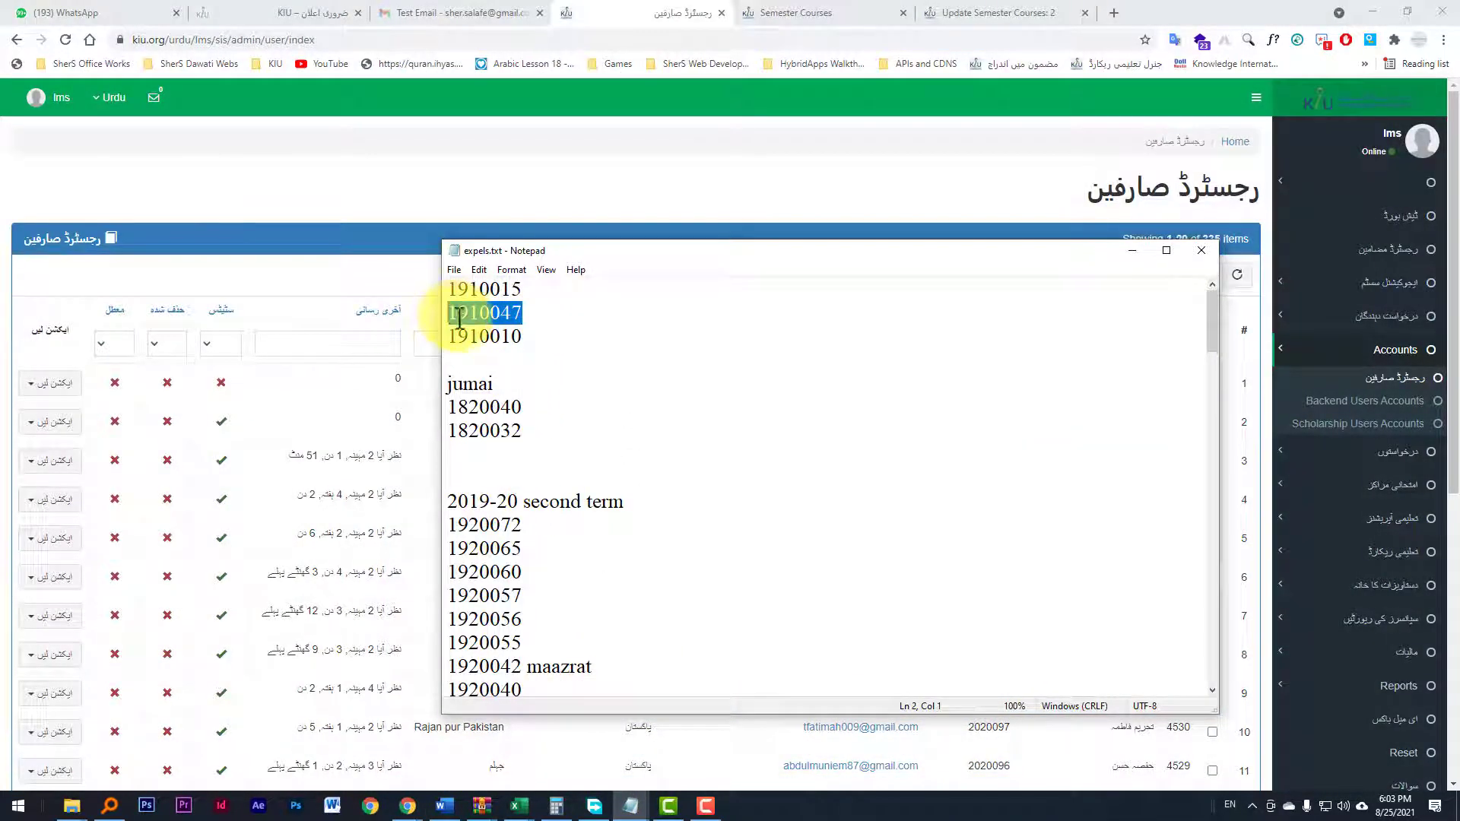
{"action": "left_click", "coordinate": [750, 186]}
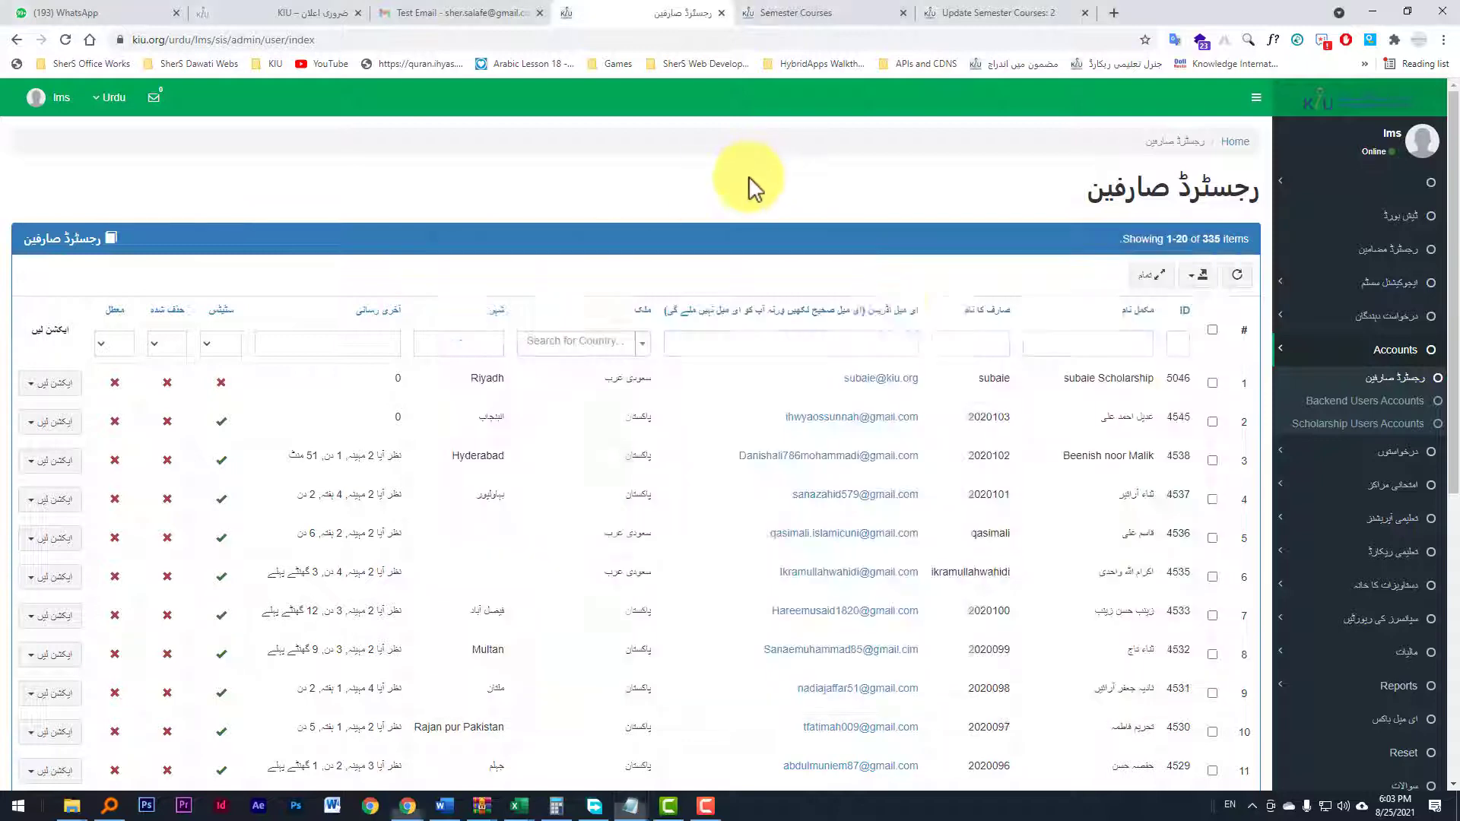
{"action": "left_click", "coordinate": [982, 344]}
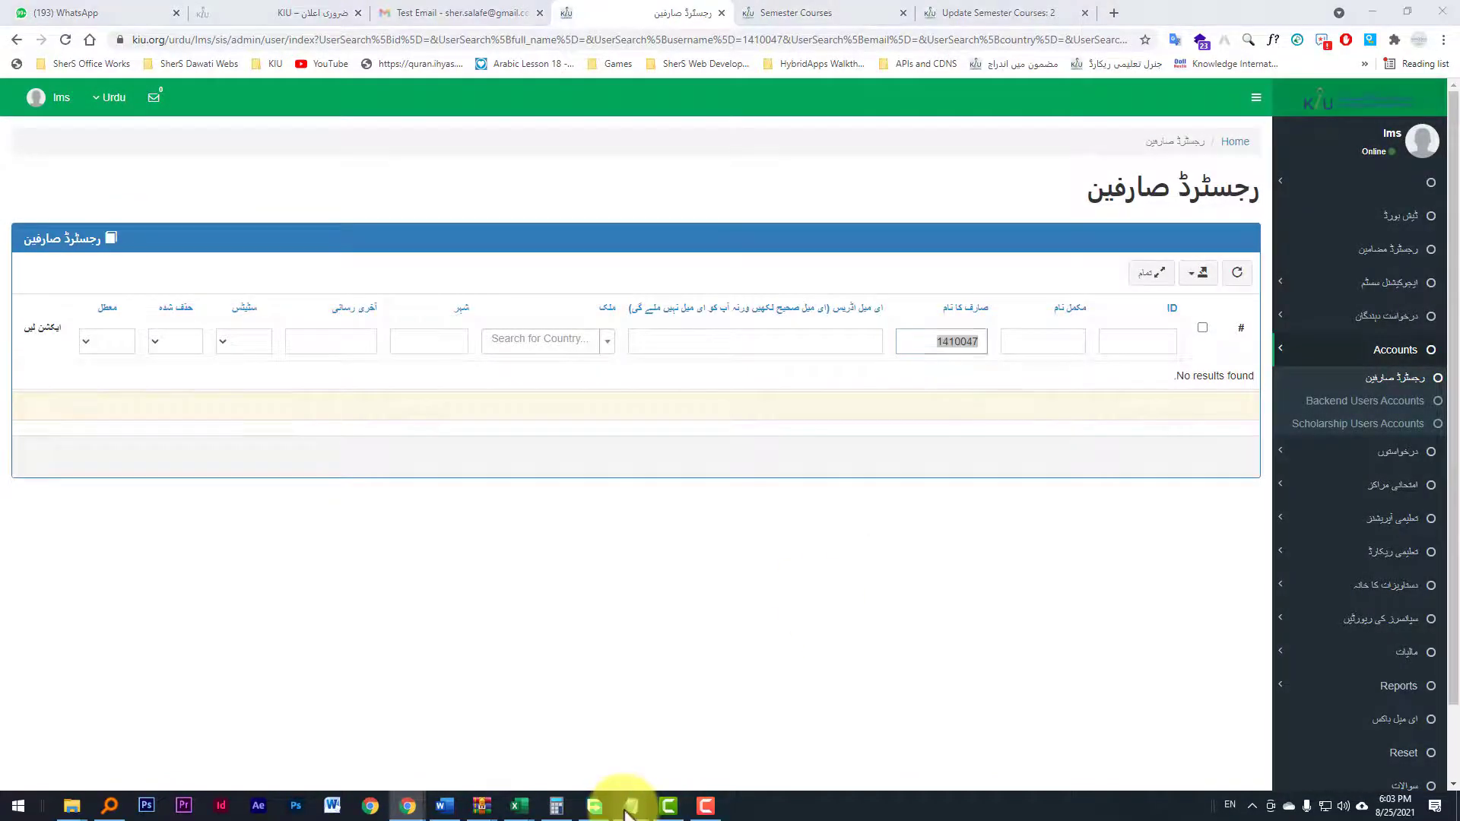
{"action": "mouse_move", "coordinate": [631, 805]}
{"action": "left_click", "coordinate": [677, 740]}
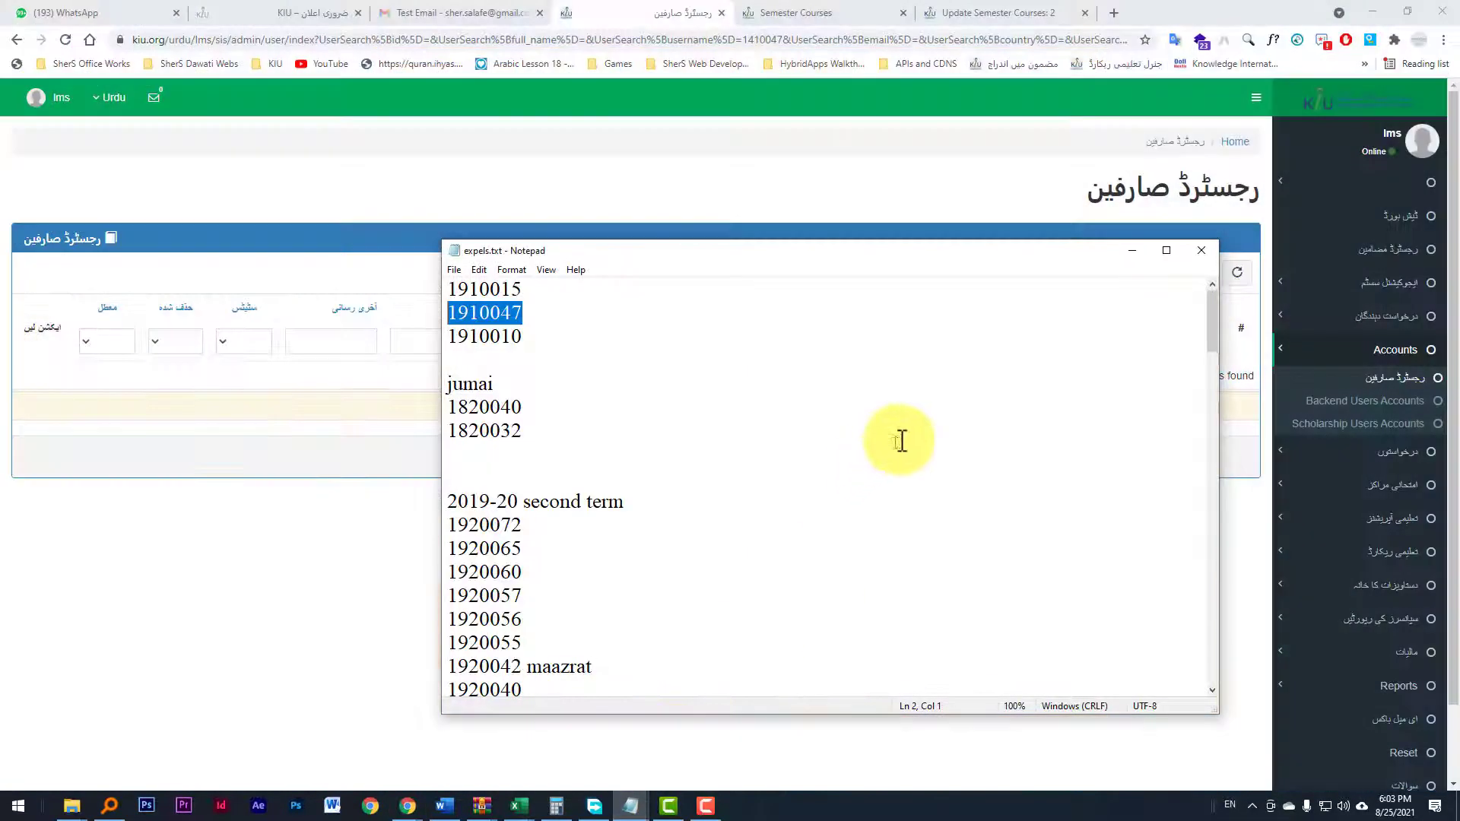
{"action": "left_click", "coordinate": [1035, 208]}
{"action": "left_click", "coordinate": [948, 344]}
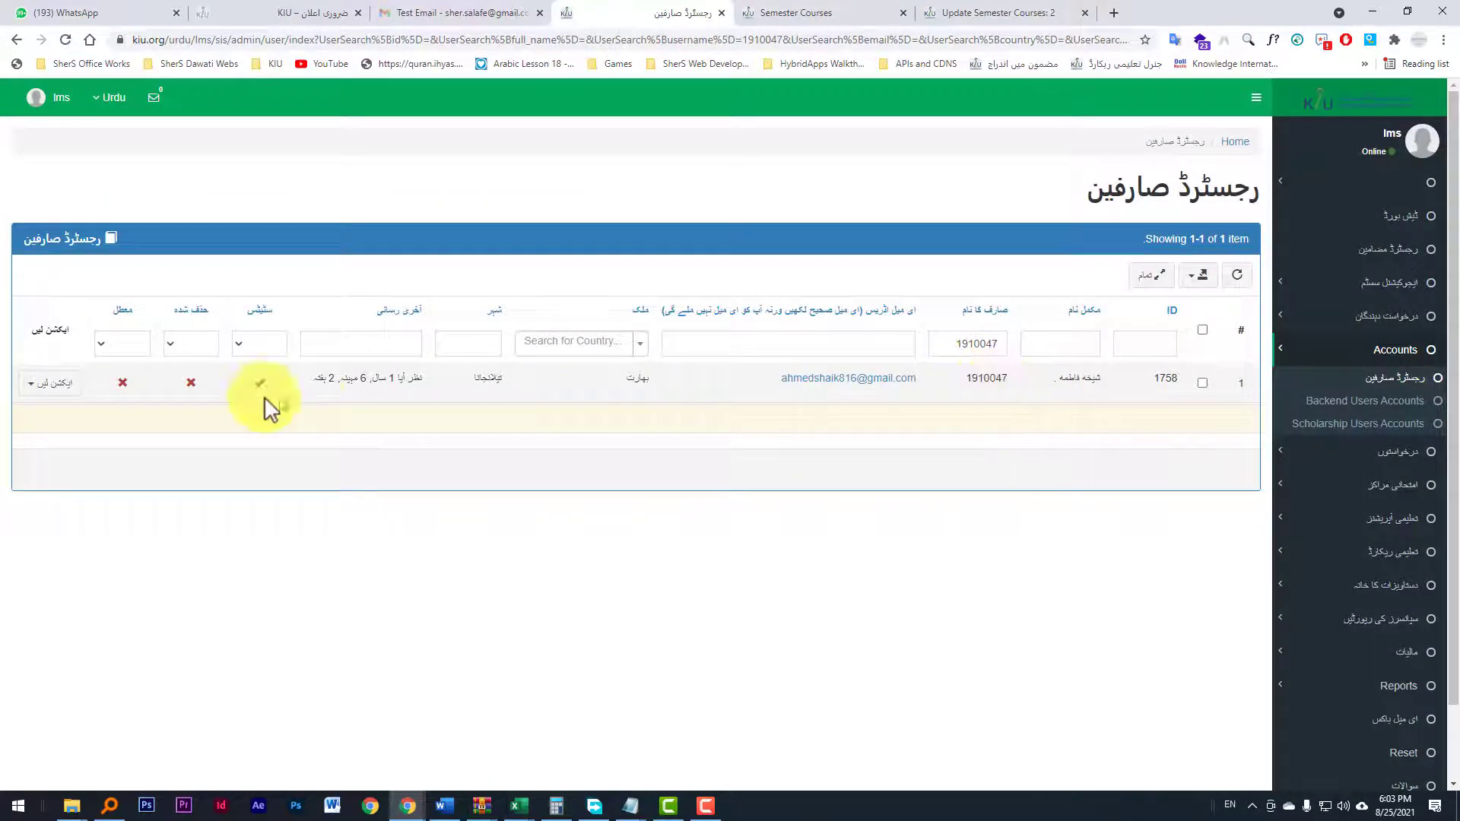
{"action": "scroll", "coordinate": [62, 369], "scroll_direction": "down", "scroll_amount": 1}
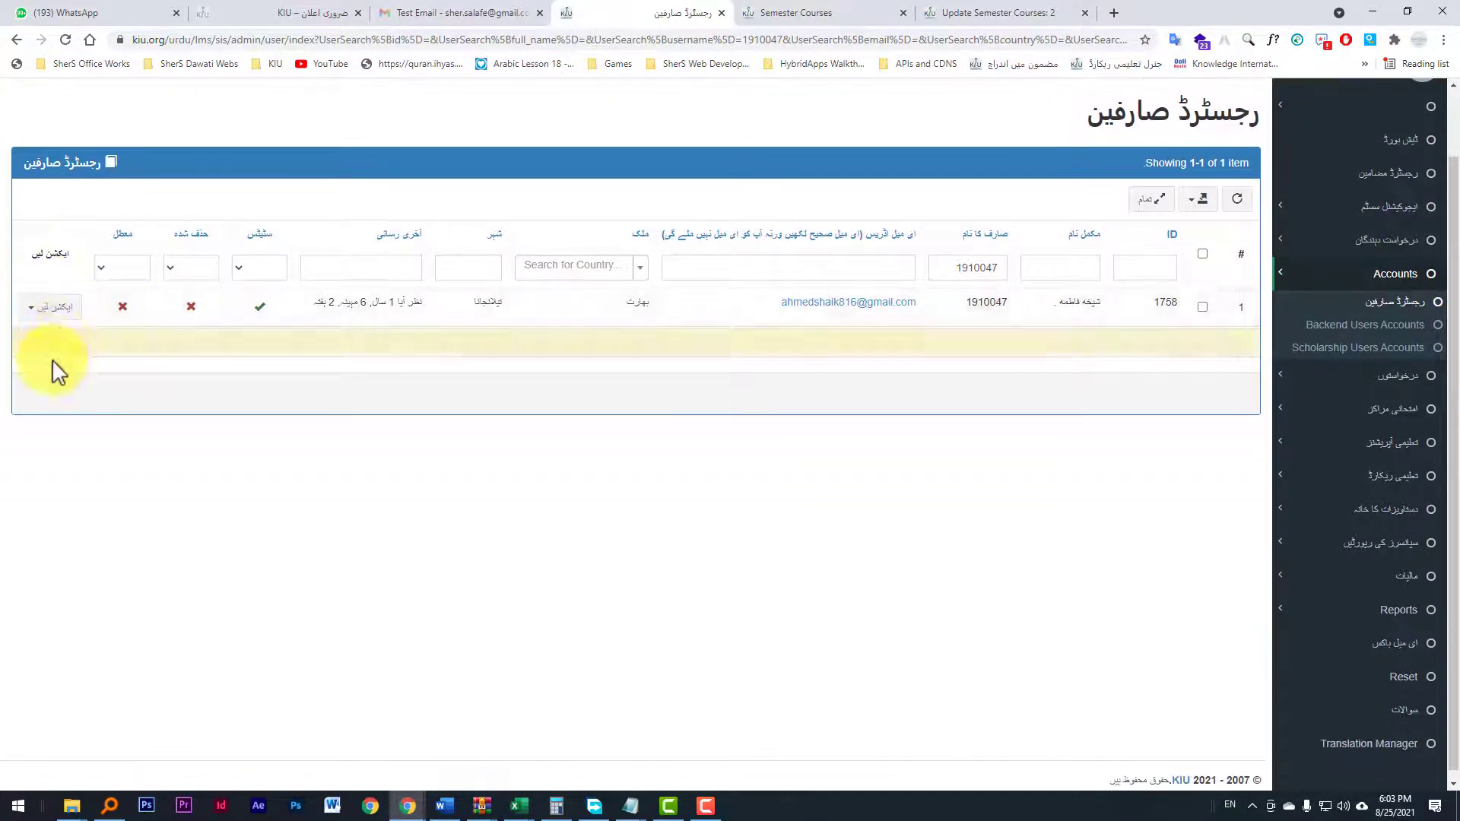
{"action": "left_click", "coordinate": [38, 311]}
{"action": "scroll", "coordinate": [41, 331], "scroll_direction": "down", "scroll_amount": 1}
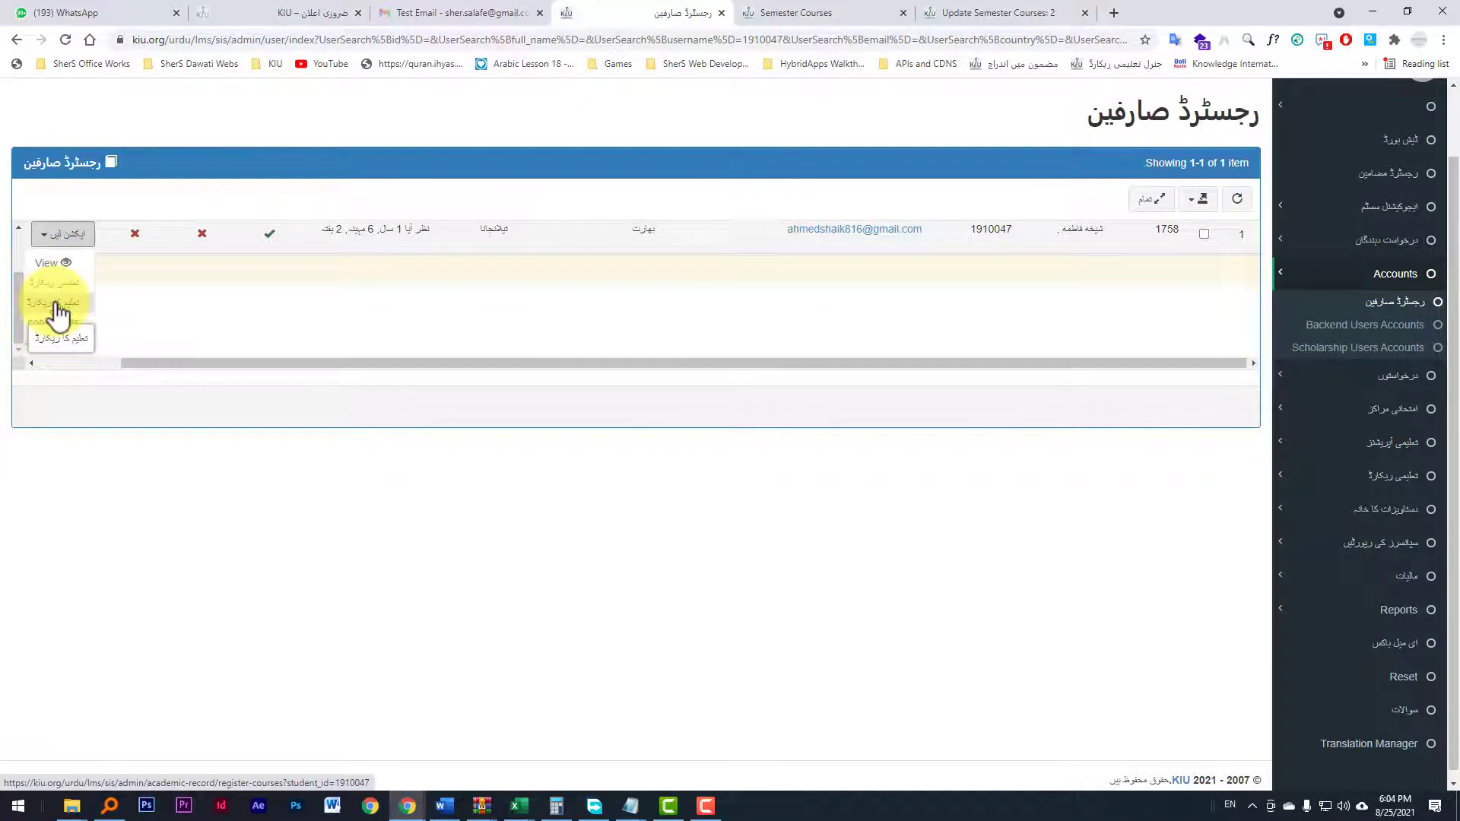
{"action": "middle_click", "coordinate": [58, 312]}
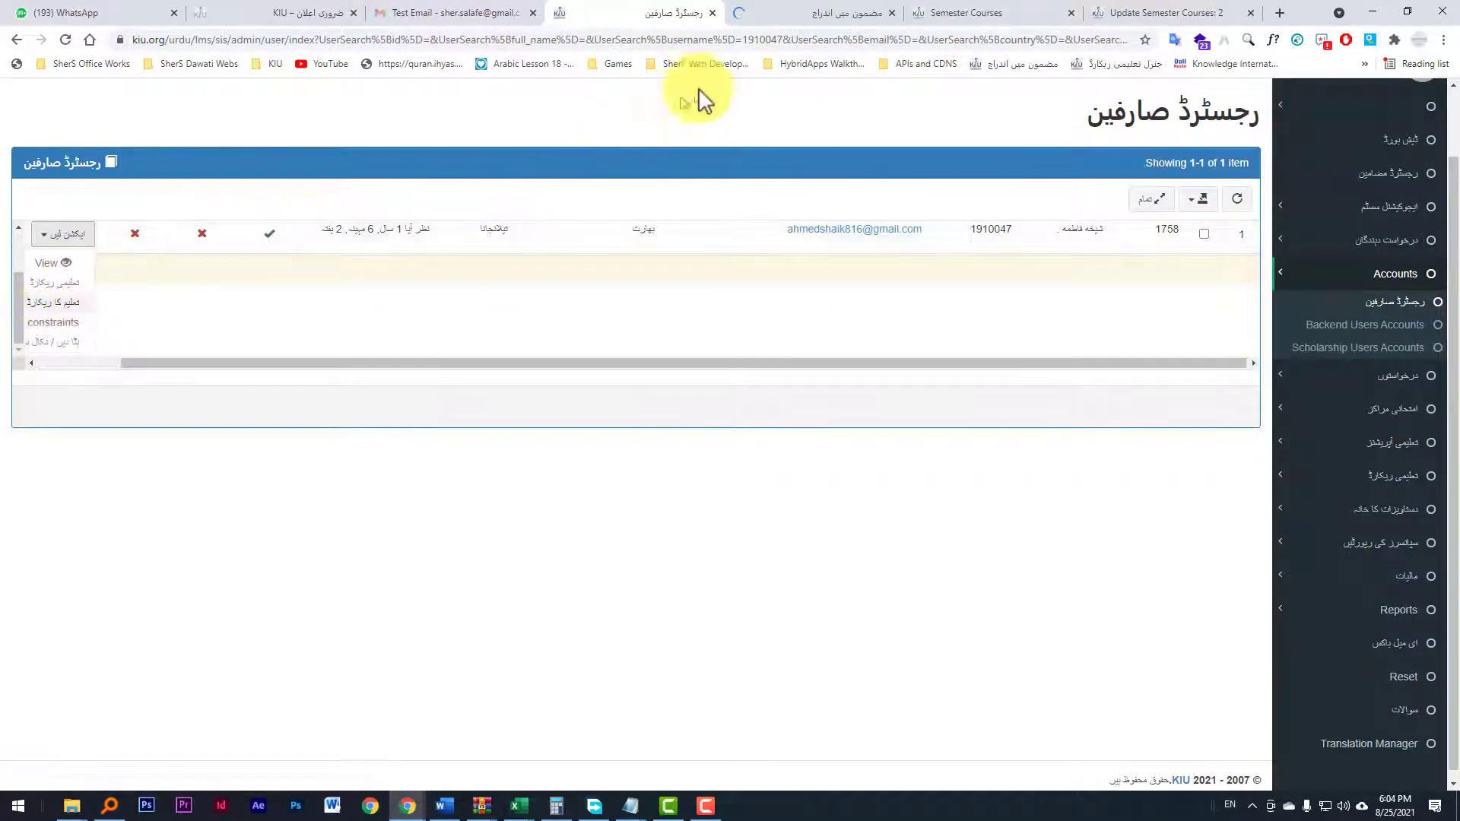
{"action": "left_click", "coordinate": [822, 13]}
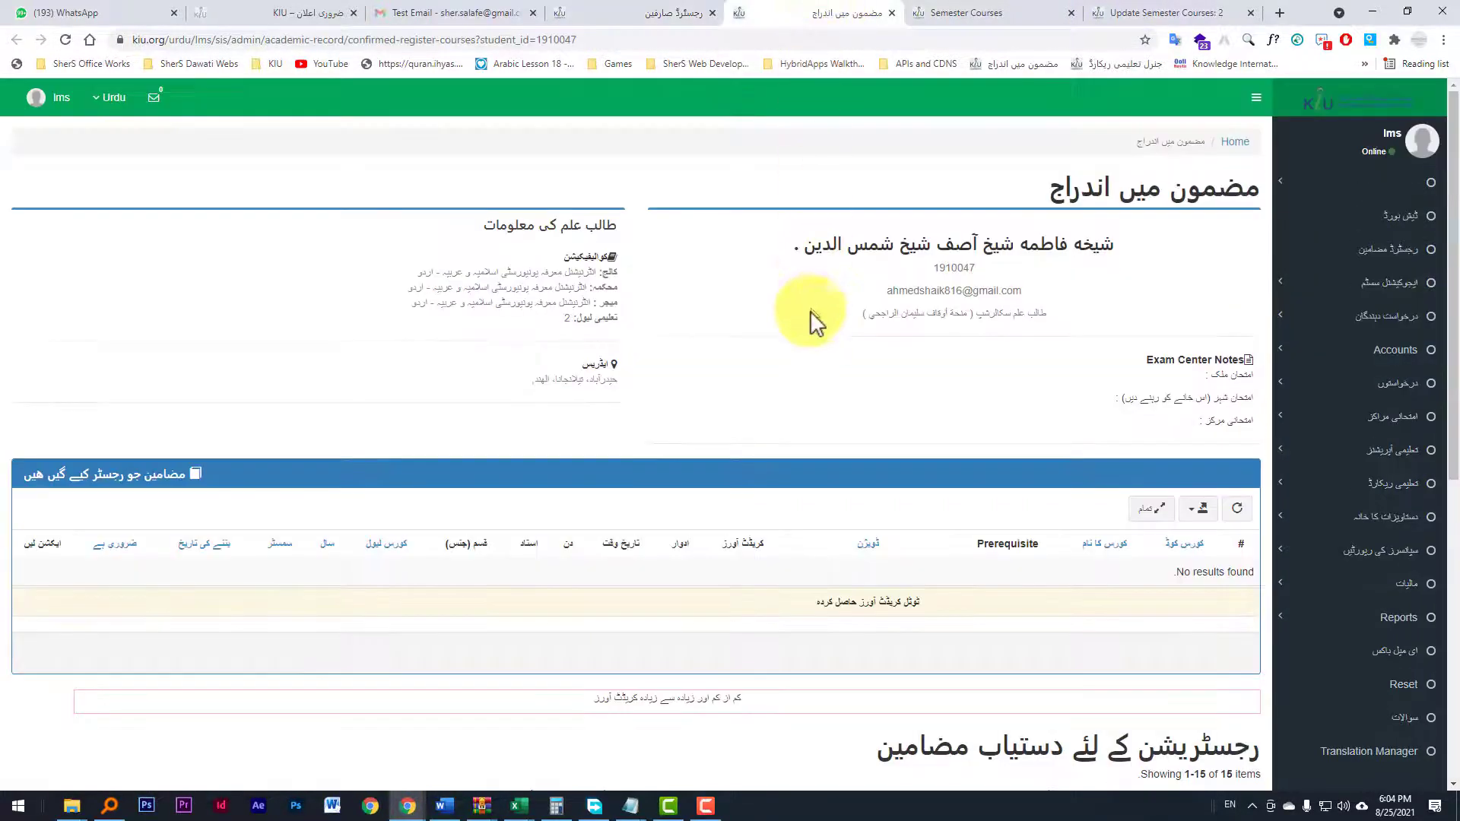
{"action": "scroll", "coordinate": [808, 327], "scroll_direction": "down", "scroll_amount": 8}
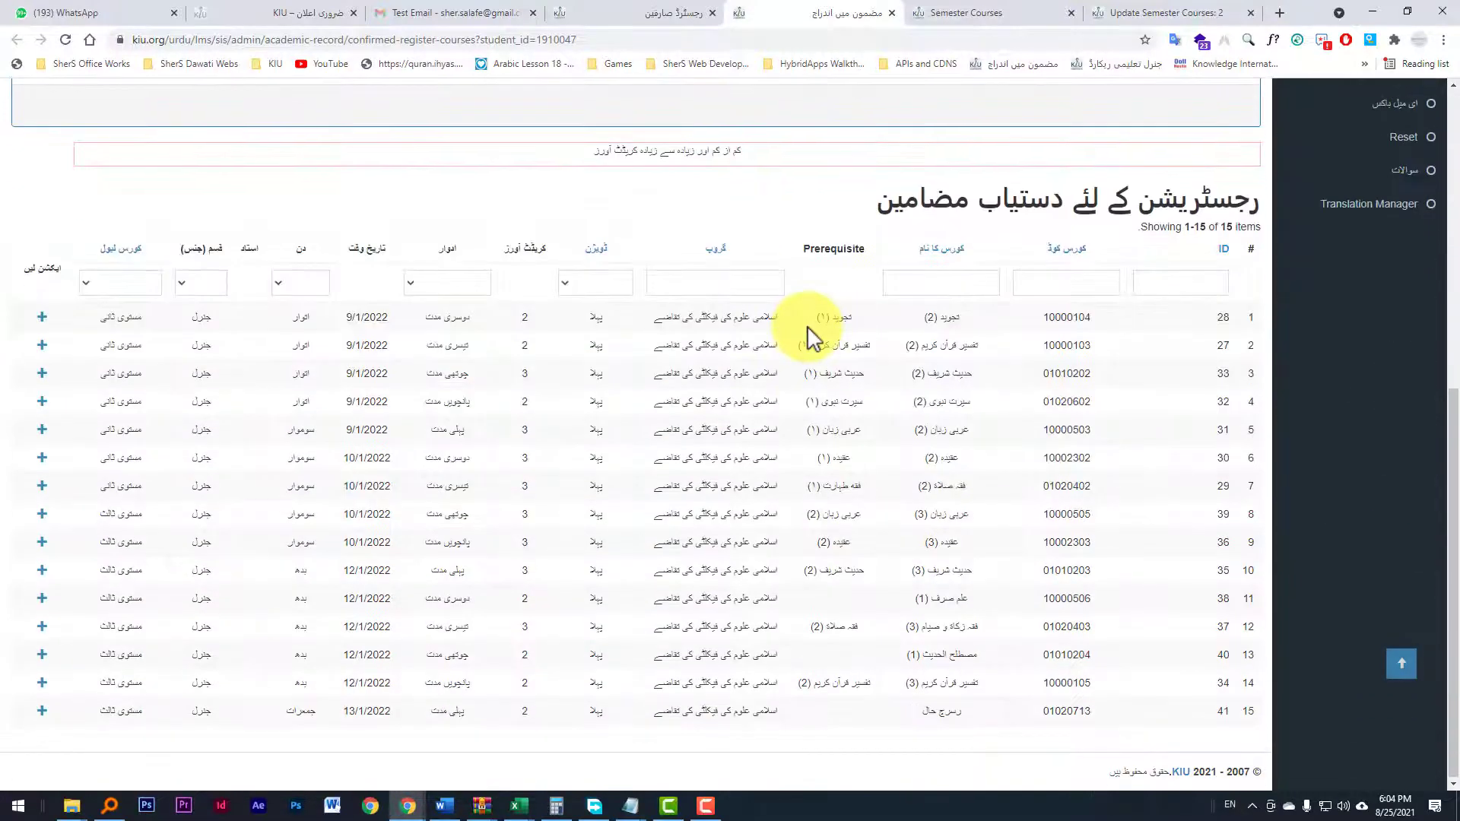
{"action": "scroll", "coordinate": [808, 327], "scroll_direction": "up", "scroll_amount": 8}
{"action": "left_click", "coordinate": [894, 13]}
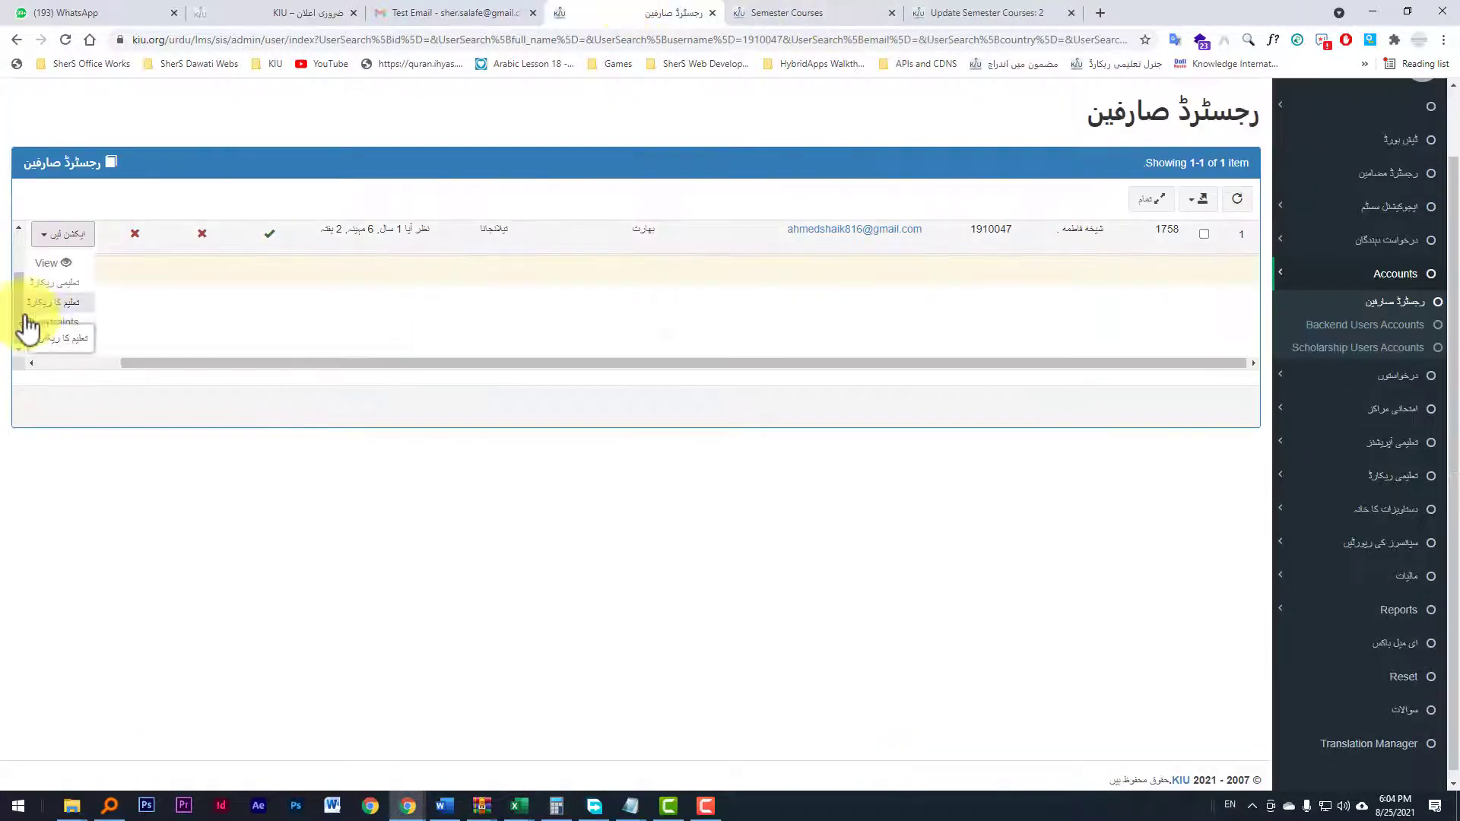
Step: Open the student's general academic record from the actions menu and scroll through it
{"action": "left_click", "coordinate": [57, 286]}
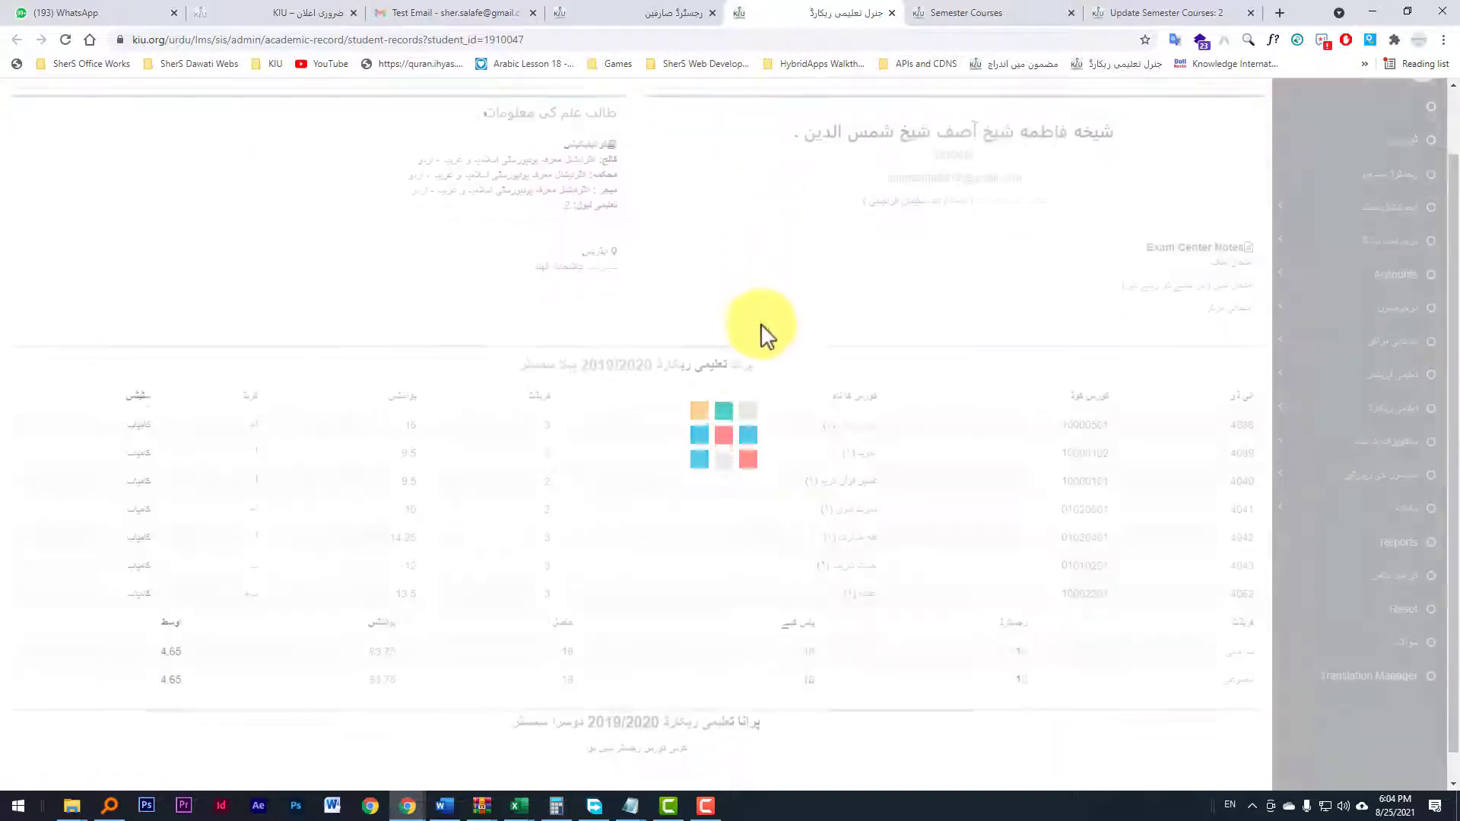
{"action": "scroll", "coordinate": [765, 348], "scroll_direction": "down", "scroll_amount": 2}
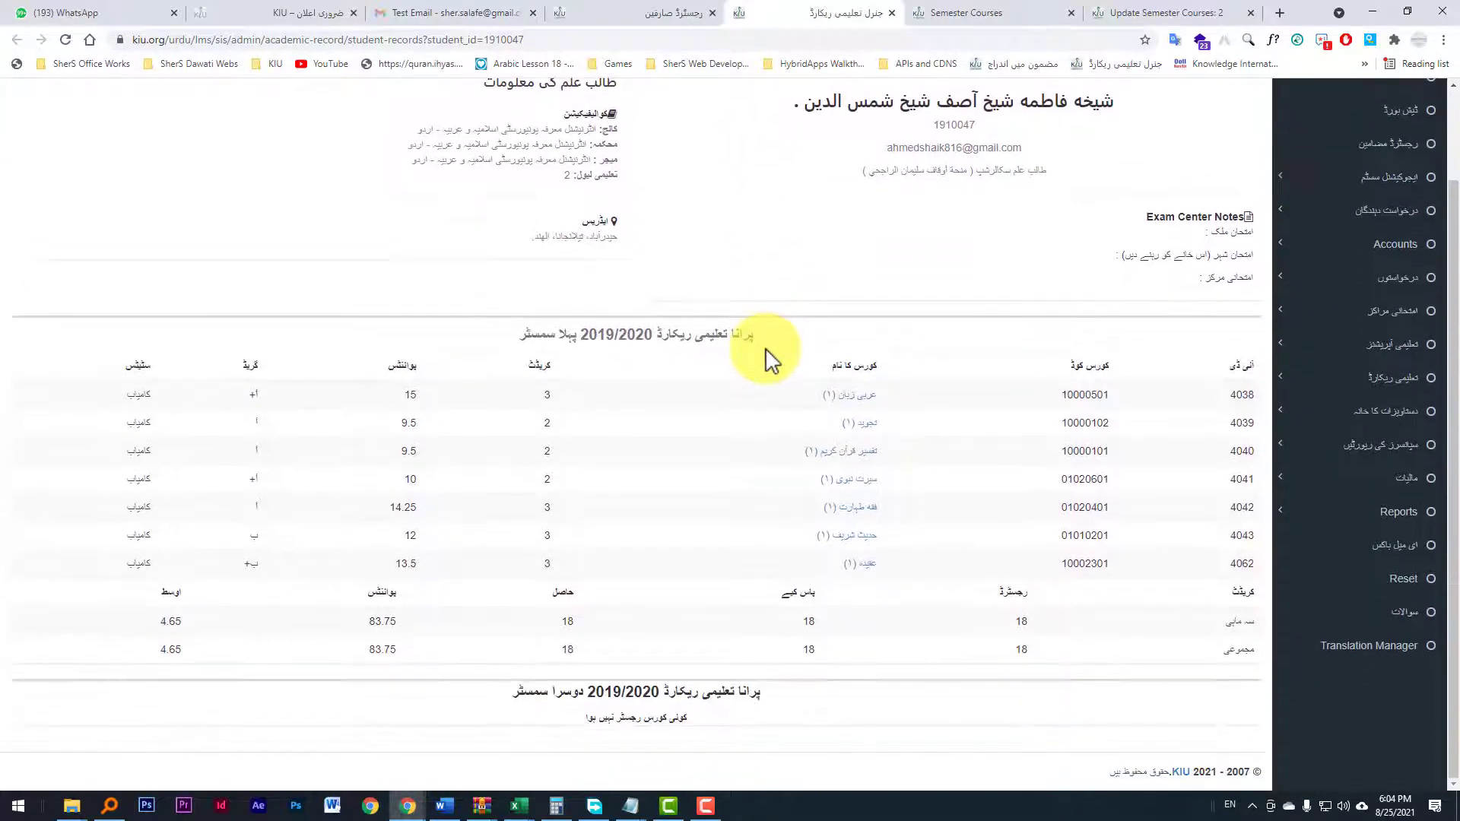
{"action": "scroll", "coordinate": [765, 349], "scroll_direction": "up", "scroll_amount": 2}
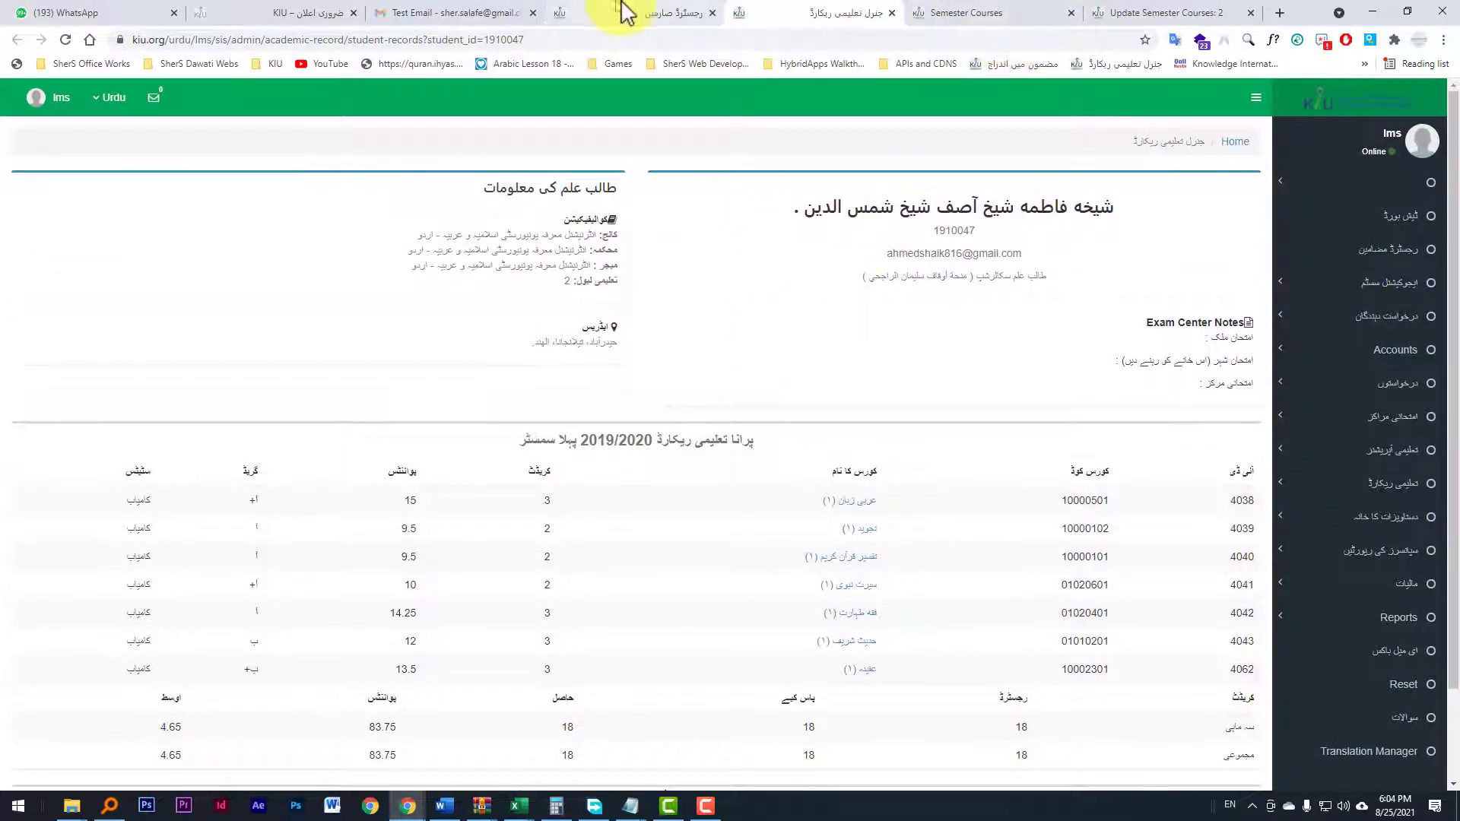
Step: Open the student's expel / remove page from the actions menu and review its warning and reason form
{"action": "left_click", "coordinate": [654, 13]}
{"action": "left_click", "coordinate": [44, 307]}
{"action": "scroll", "coordinate": [61, 304], "scroll_direction": "down", "scroll_amount": 3}
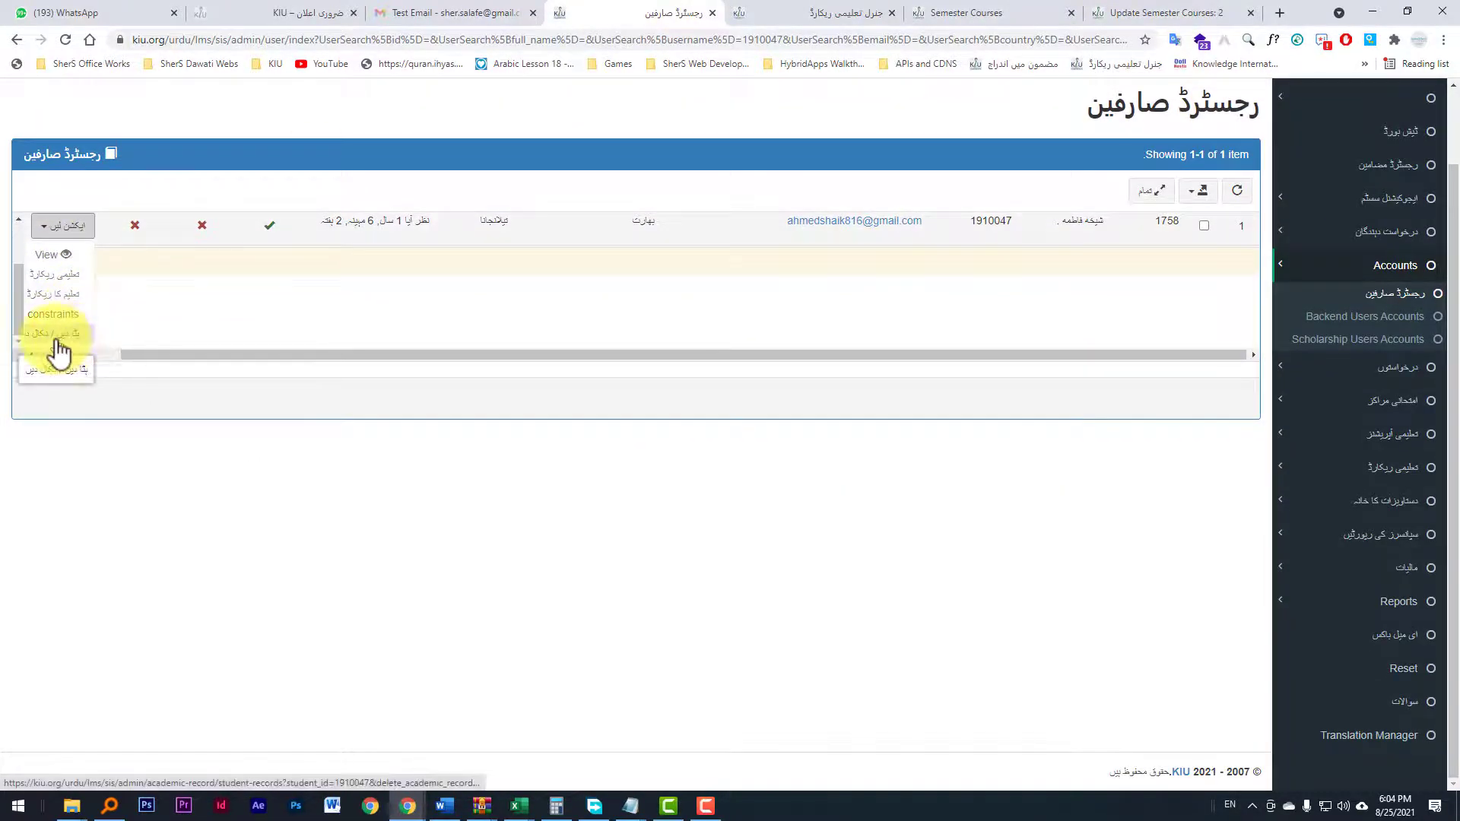
{"action": "left_click", "coordinate": [59, 346]}
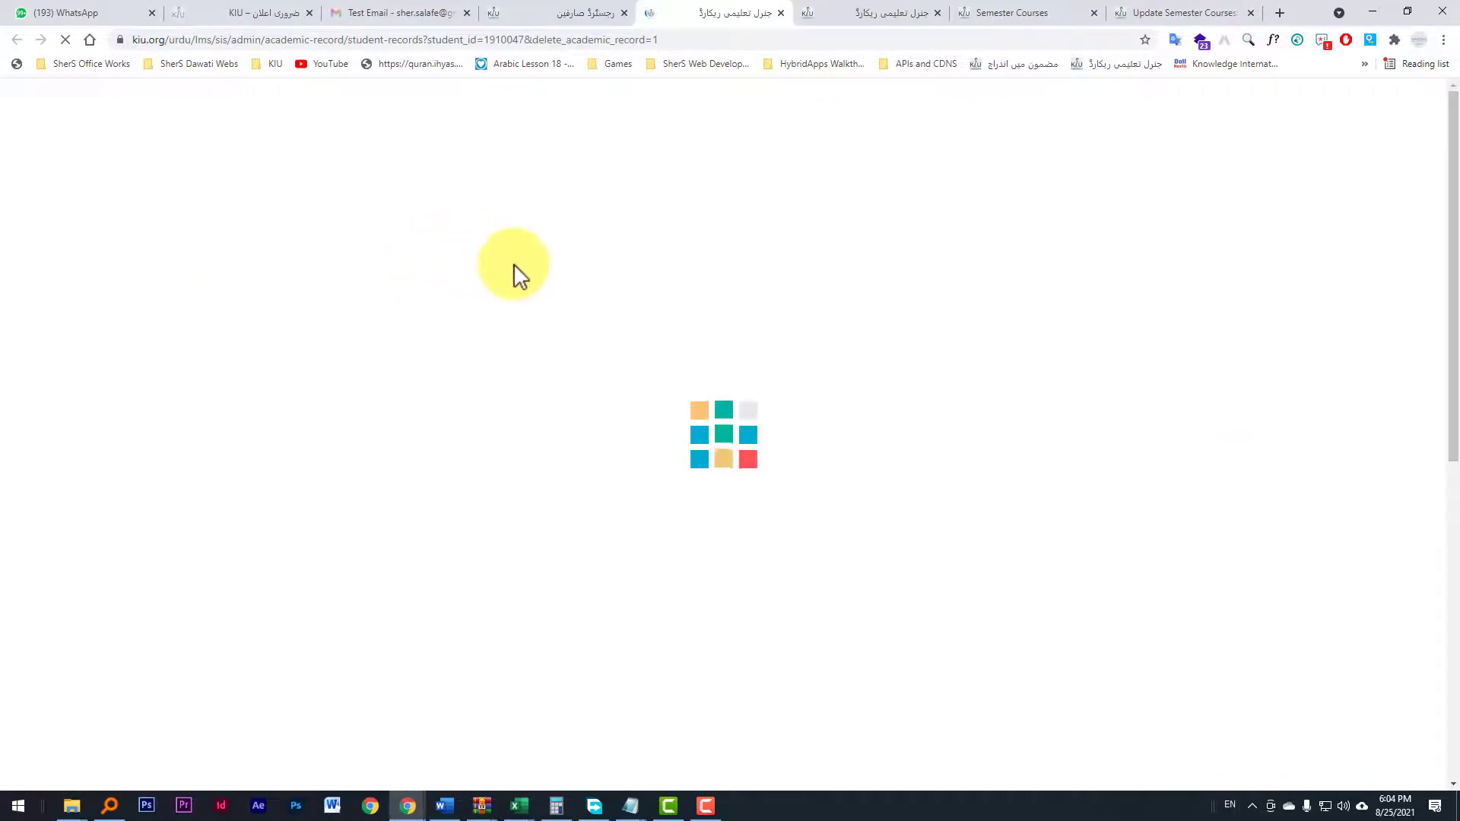
{"action": "scroll", "coordinate": [701, 400], "scroll_direction": "down", "scroll_amount": 2}
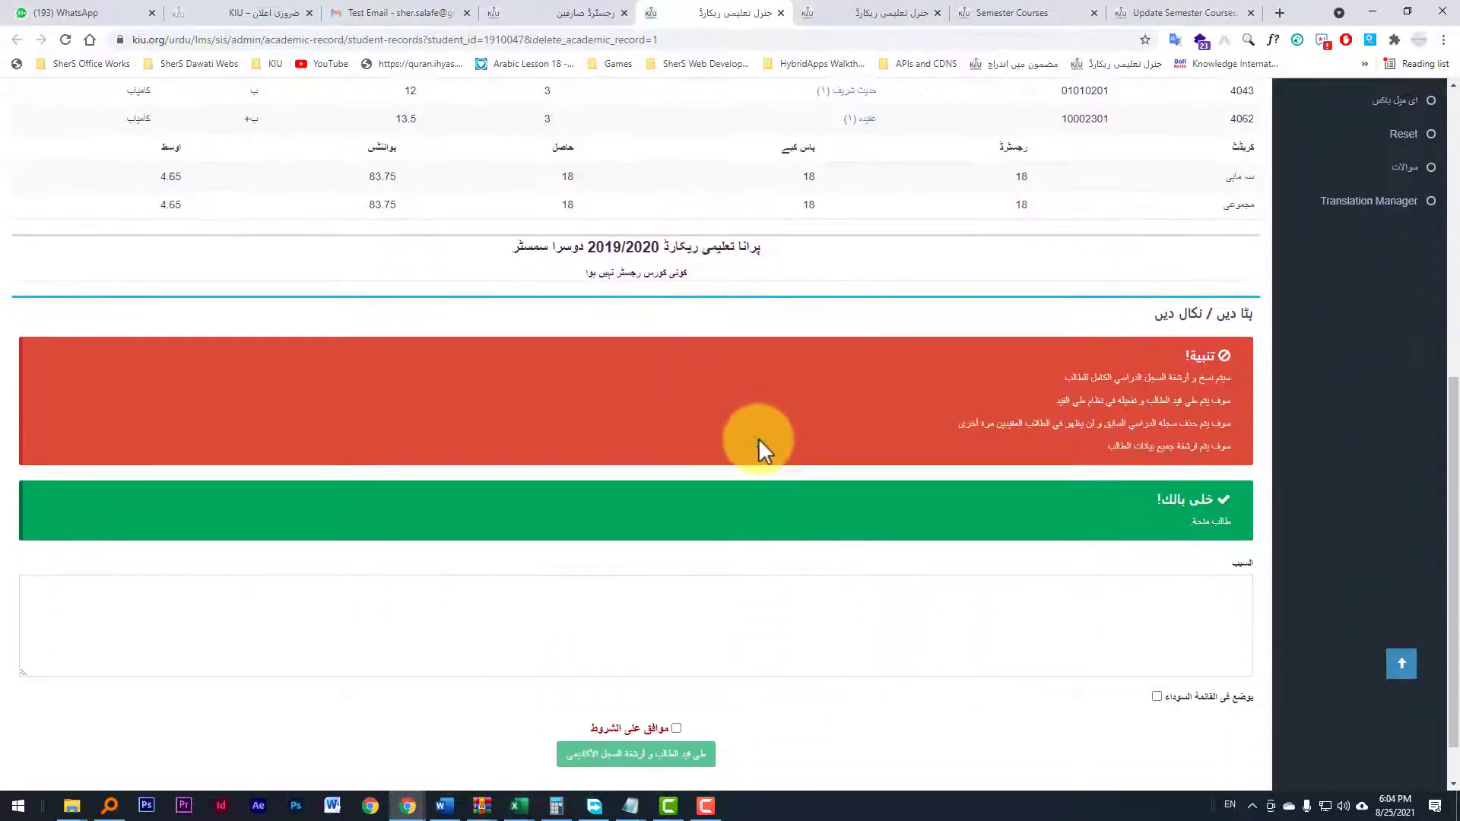
{"action": "scroll", "coordinate": [1034, 471], "scroll_direction": "up", "scroll_amount": 5}
{"action": "scroll", "coordinate": [909, 307], "scroll_direction": "down", "scroll_amount": 2}
{"action": "scroll", "coordinate": [910, 307], "scroll_direction": "down", "scroll_amount": 3}
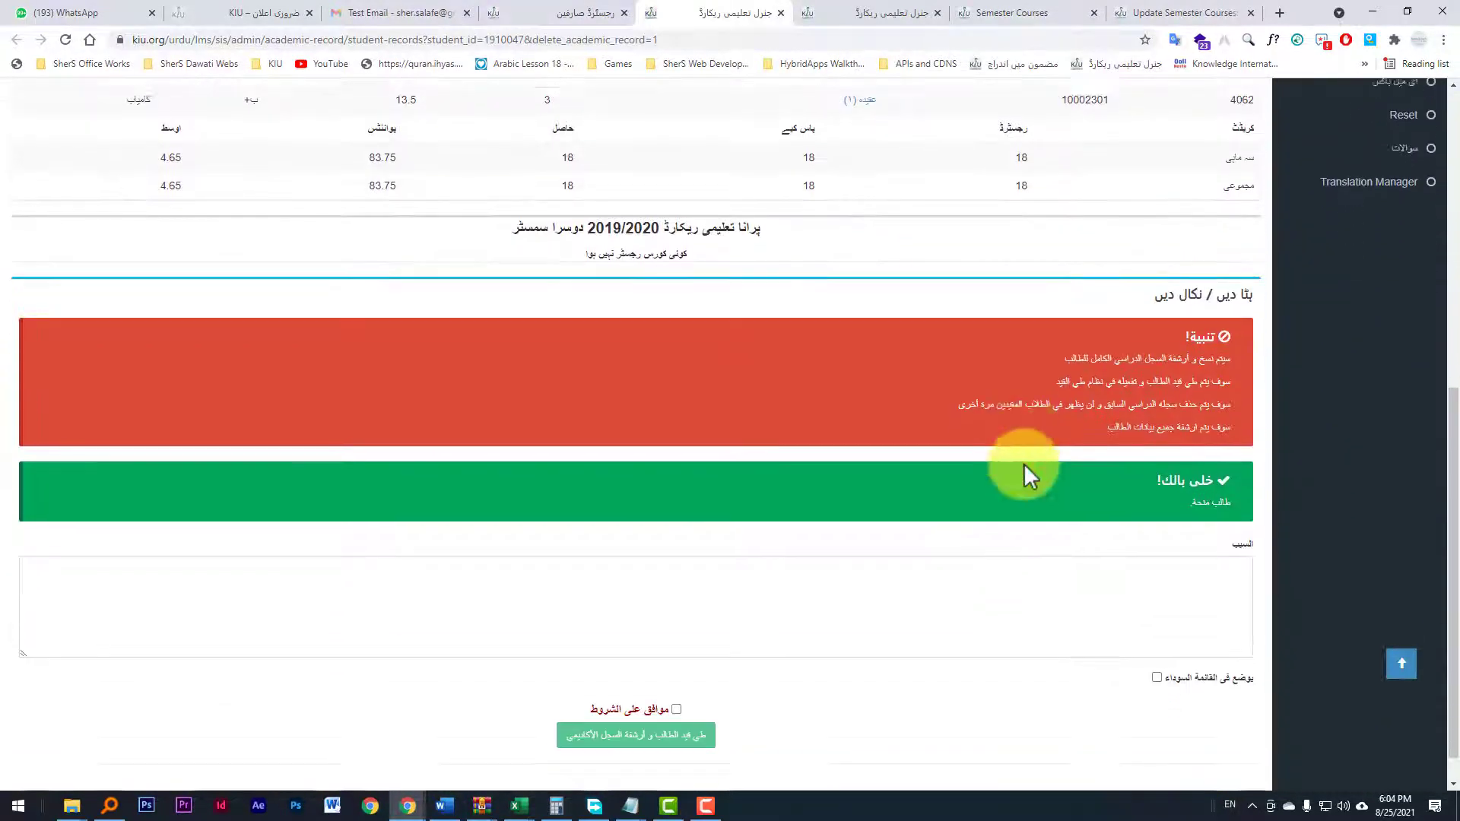
{"action": "scroll", "coordinate": [857, 482], "scroll_direction": "up", "scroll_amount": 5}
{"action": "scroll", "coordinate": [847, 479], "scroll_direction": "up", "scroll_amount": 3}
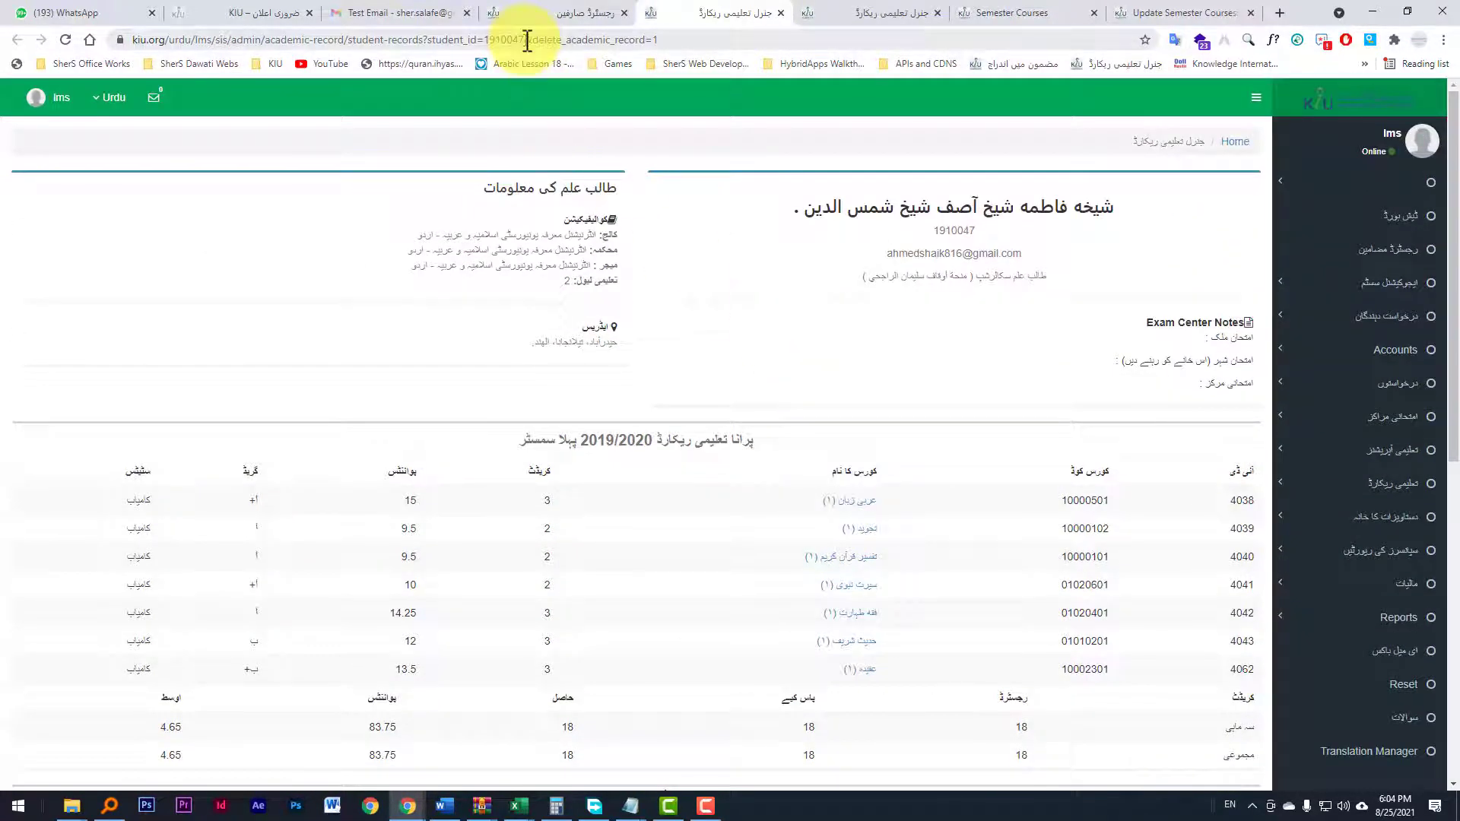
{"action": "left_click_drag", "start_coordinate": [527, 40], "coordinate": [482, 44]}
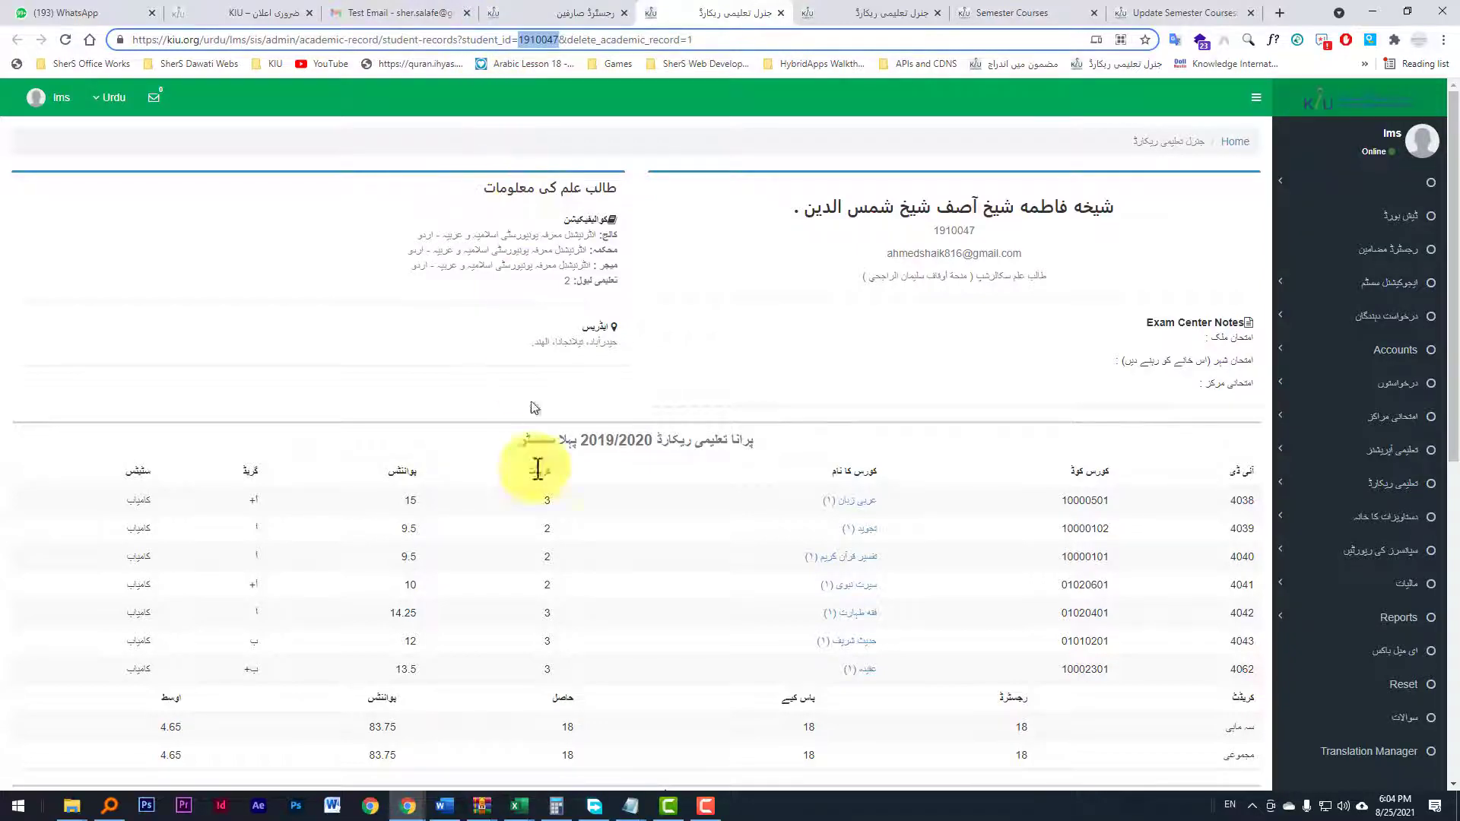
{"action": "mouse_move", "coordinate": [635, 802]}
{"action": "left_click", "coordinate": [679, 751]}
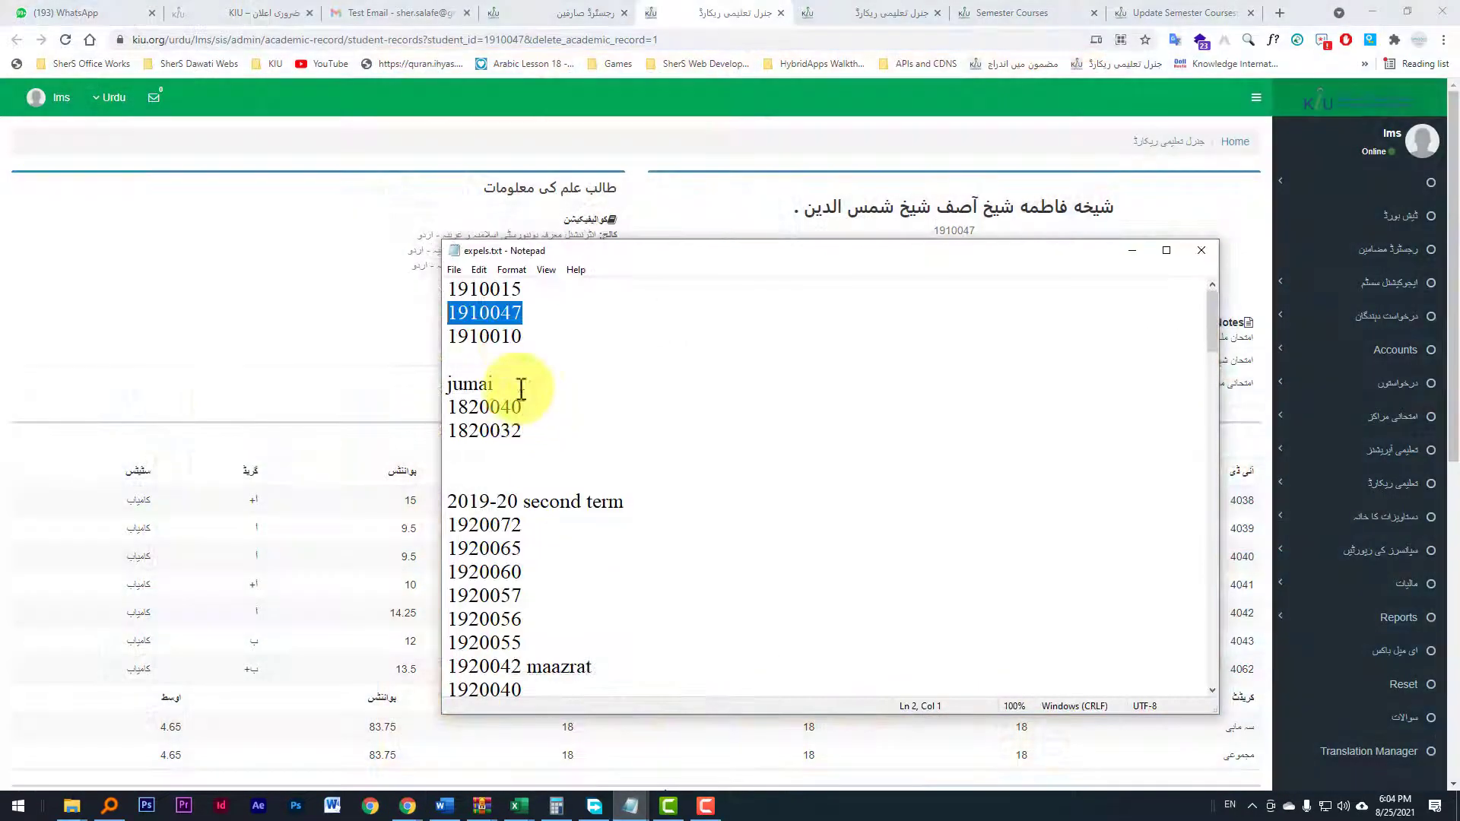
{"action": "left_click_drag", "start_coordinate": [541, 335], "coordinate": [448, 337]}
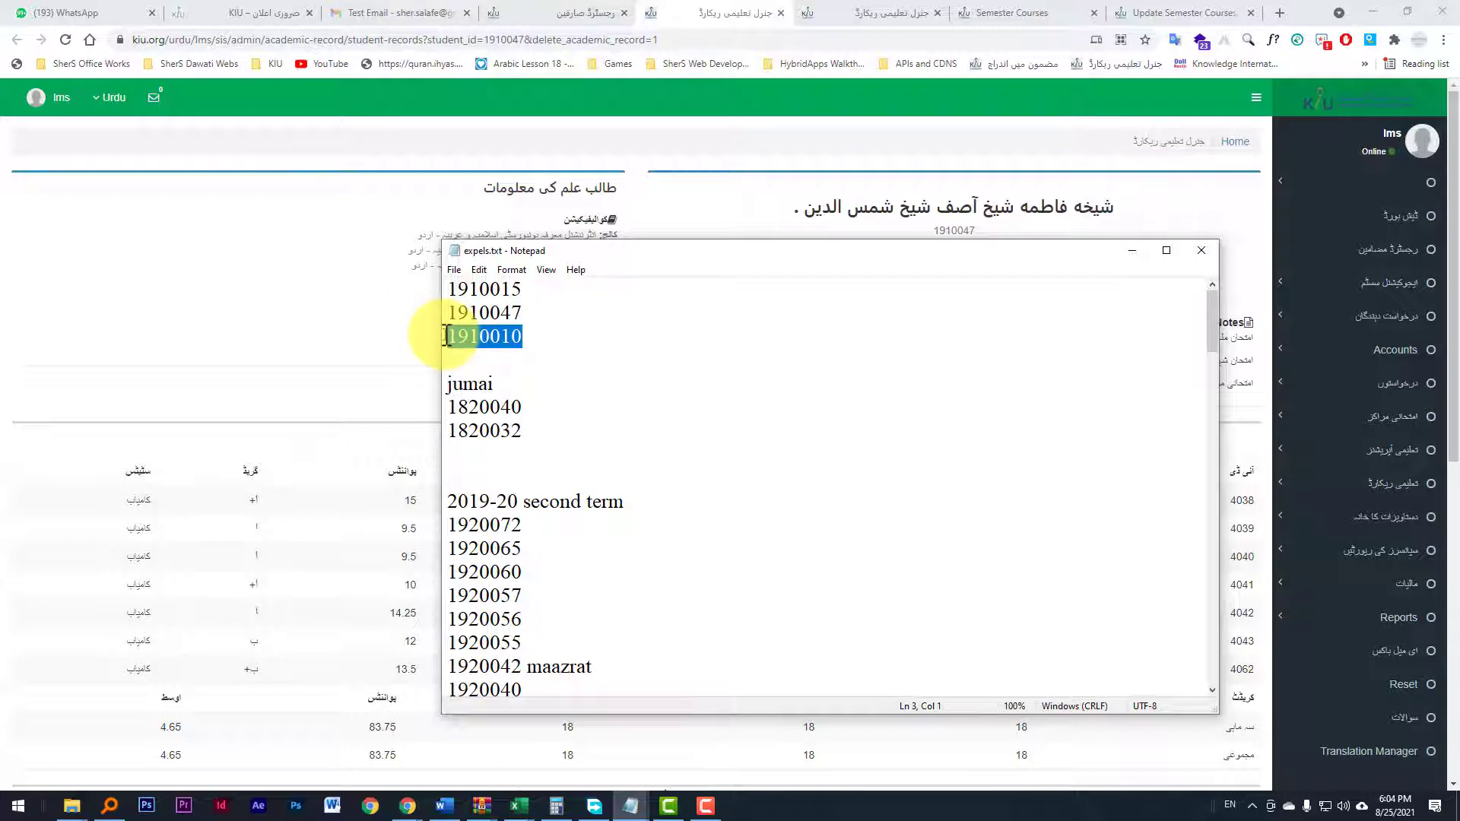
{"action": "left_click", "coordinate": [520, 45]}
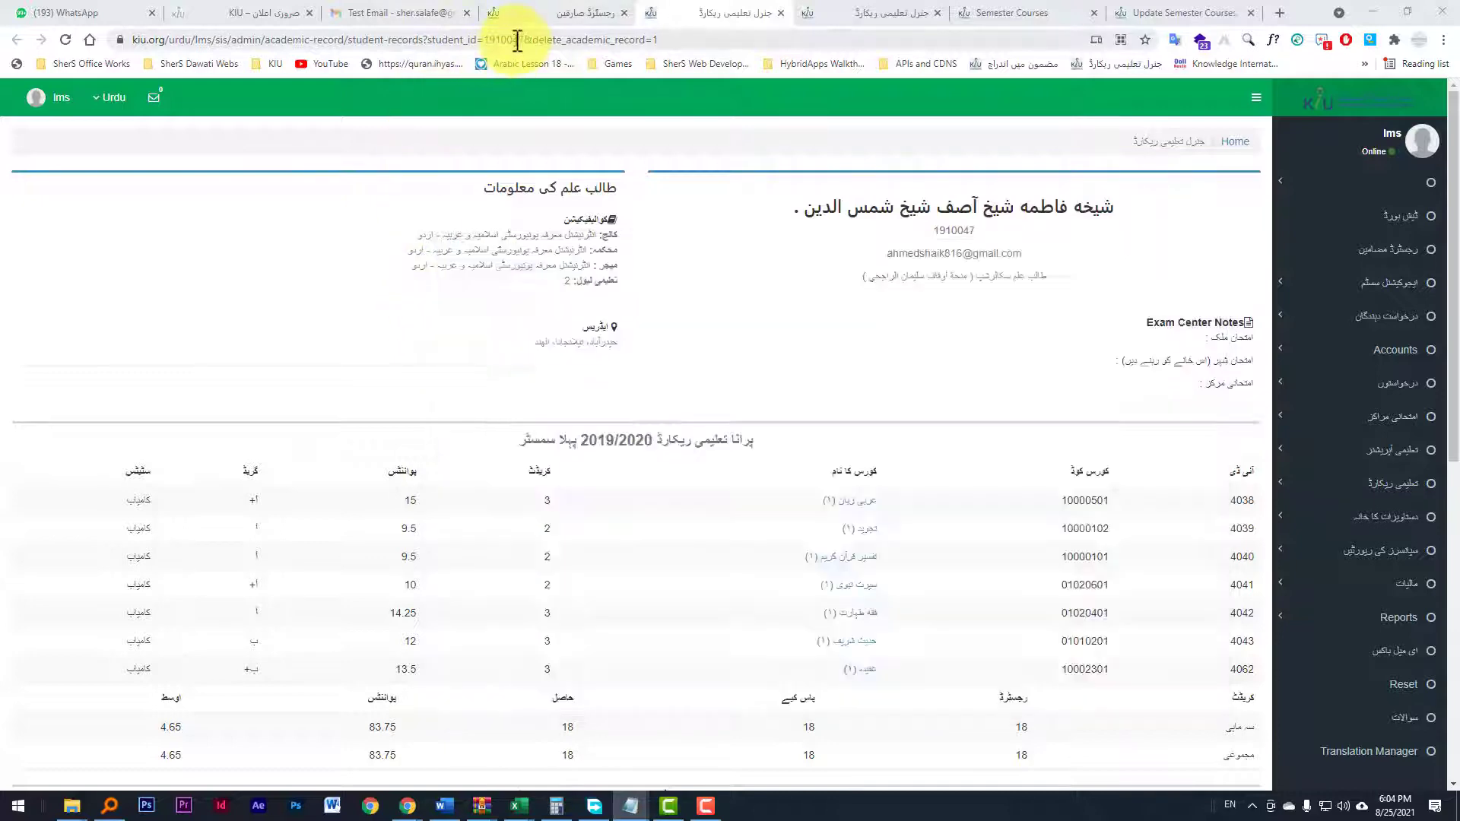
{"action": "left_click", "coordinate": [561, 42]}
{"action": "scroll", "coordinate": [737, 464], "scroll_direction": "down", "scroll_amount": 8}
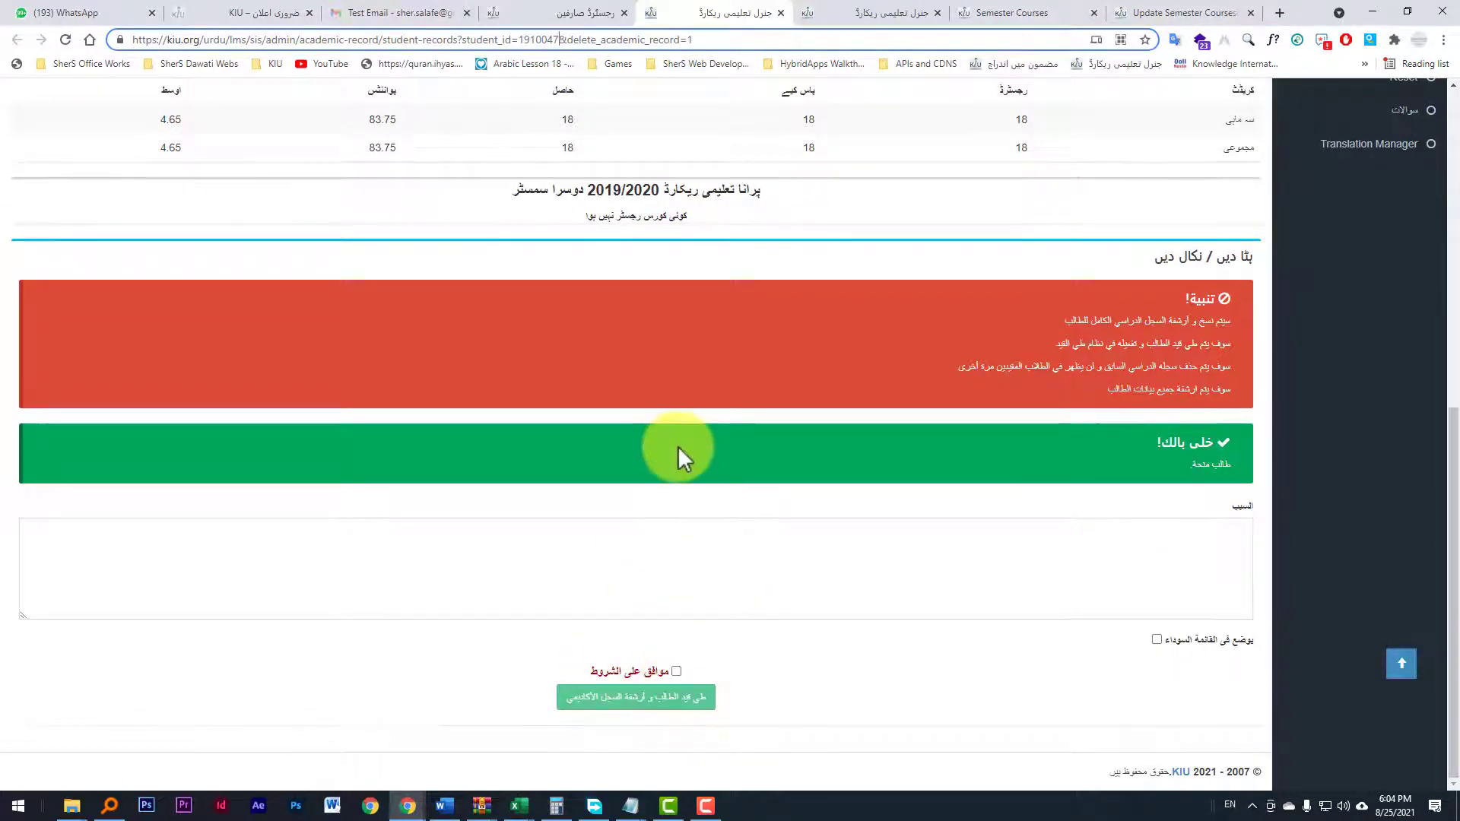
{"action": "scroll", "coordinate": [677, 445], "scroll_direction": "up", "scroll_amount": 4}
{"action": "scroll", "coordinate": [684, 474], "scroll_direction": "up", "scroll_amount": 4}
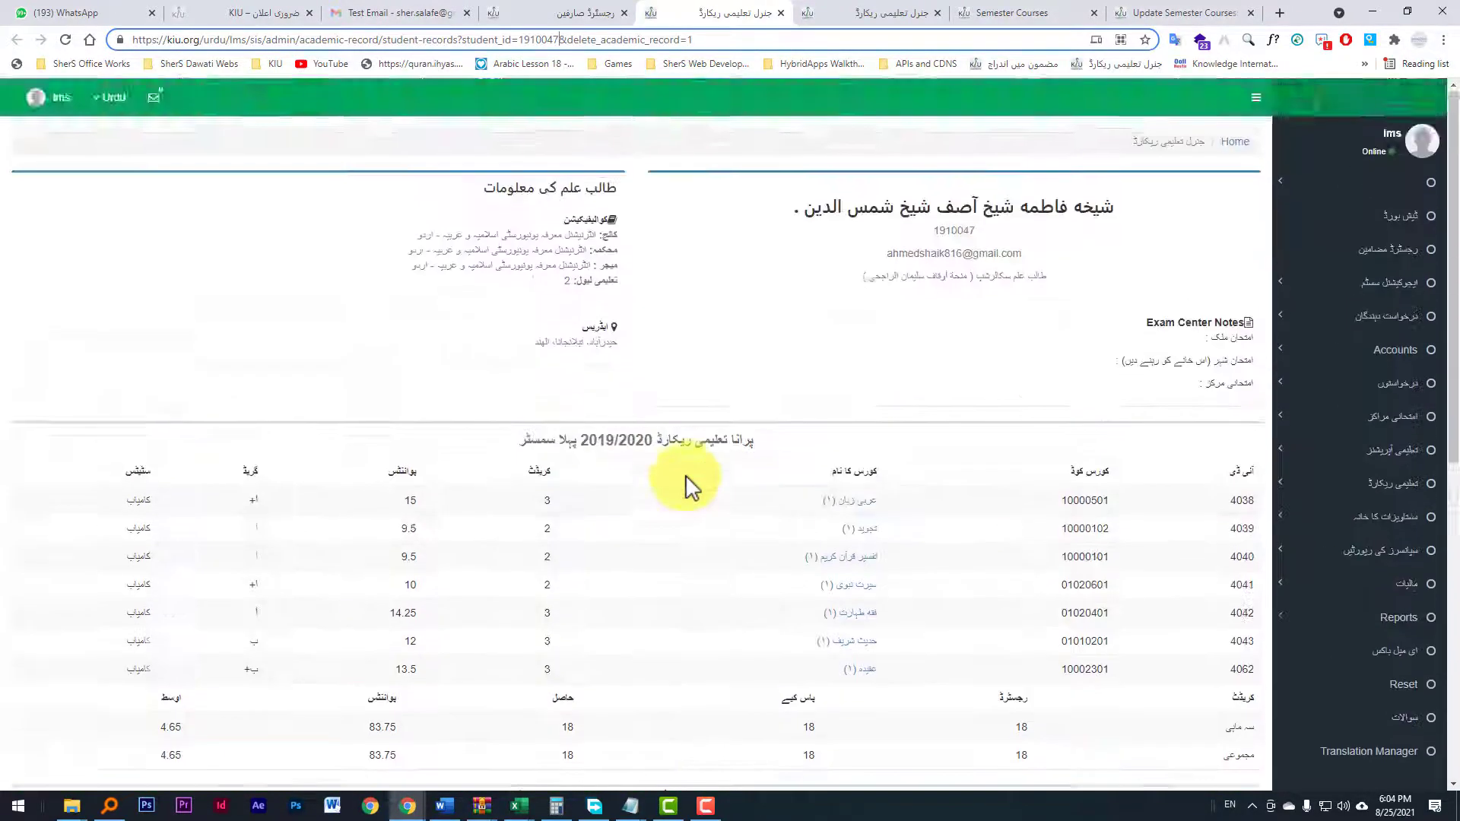
{"action": "scroll", "coordinate": [668, 575], "scroll_direction": "down", "scroll_amount": 3}
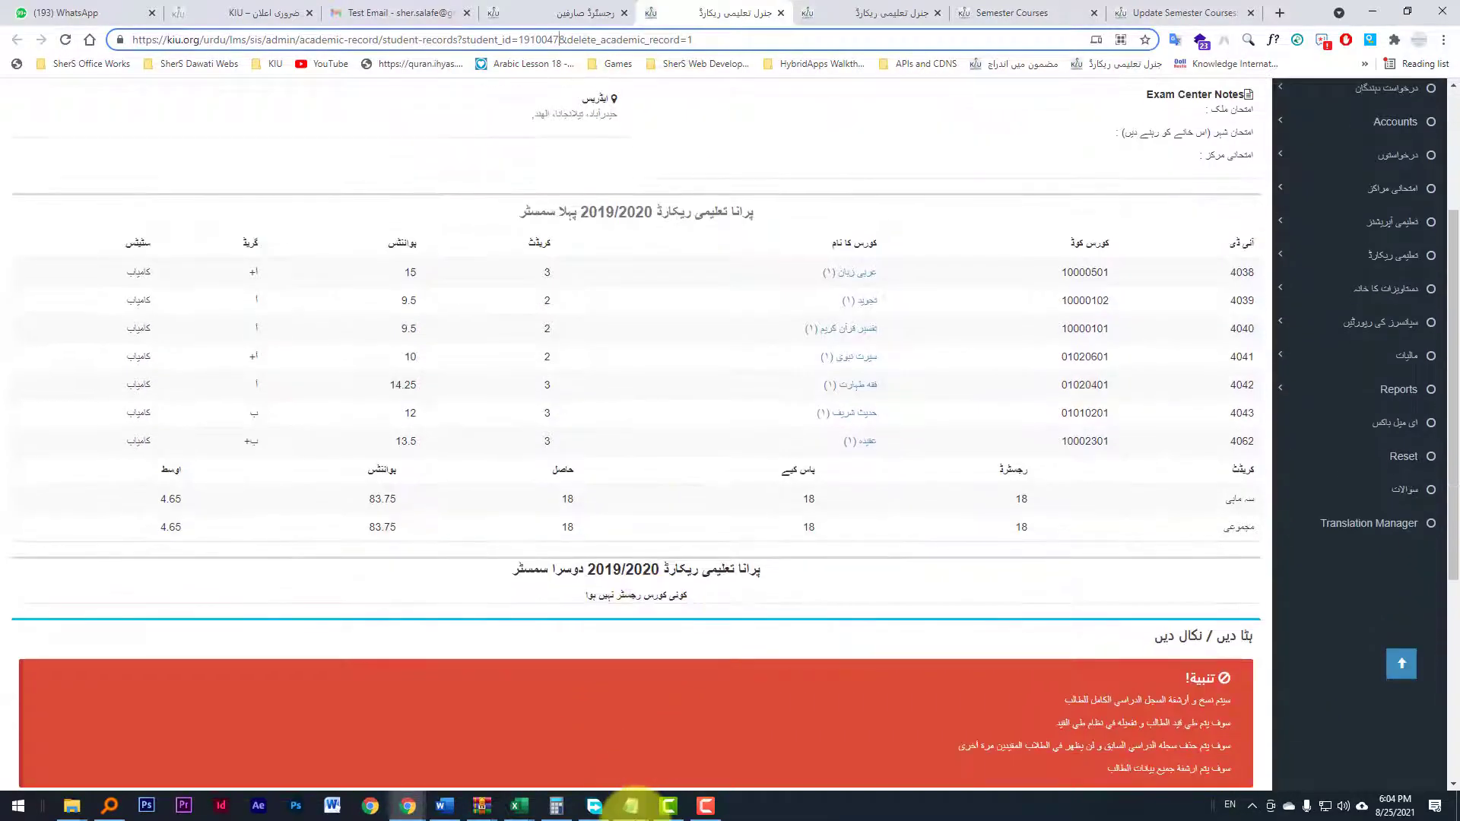
{"action": "mouse_move", "coordinate": [630, 806]}
{"action": "left_click", "coordinate": [672, 736]}
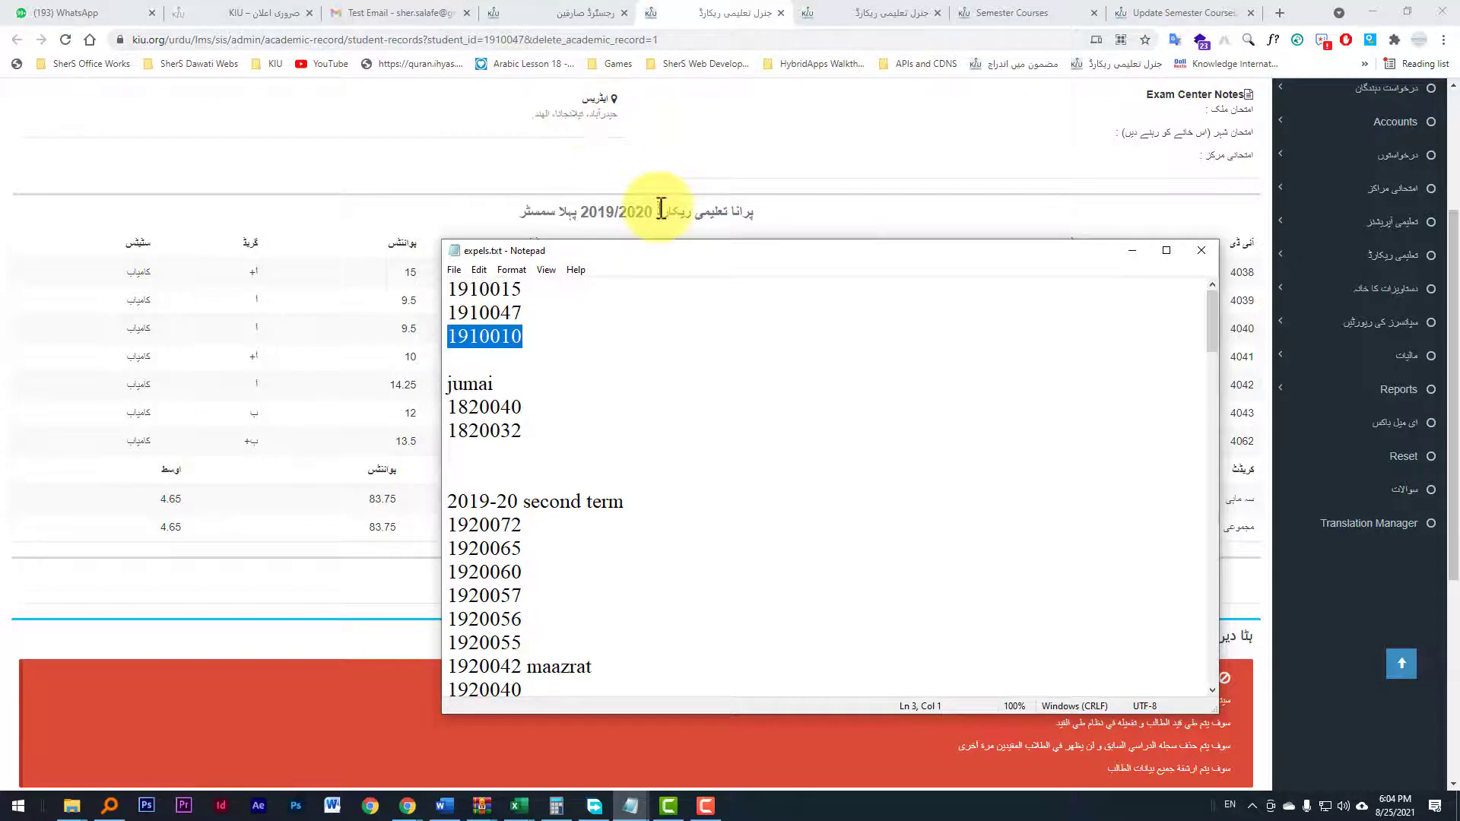
{"action": "left_click", "coordinate": [592, 143]}
{"action": "scroll", "coordinate": [594, 164], "scroll_direction": "up", "scroll_amount": 3}
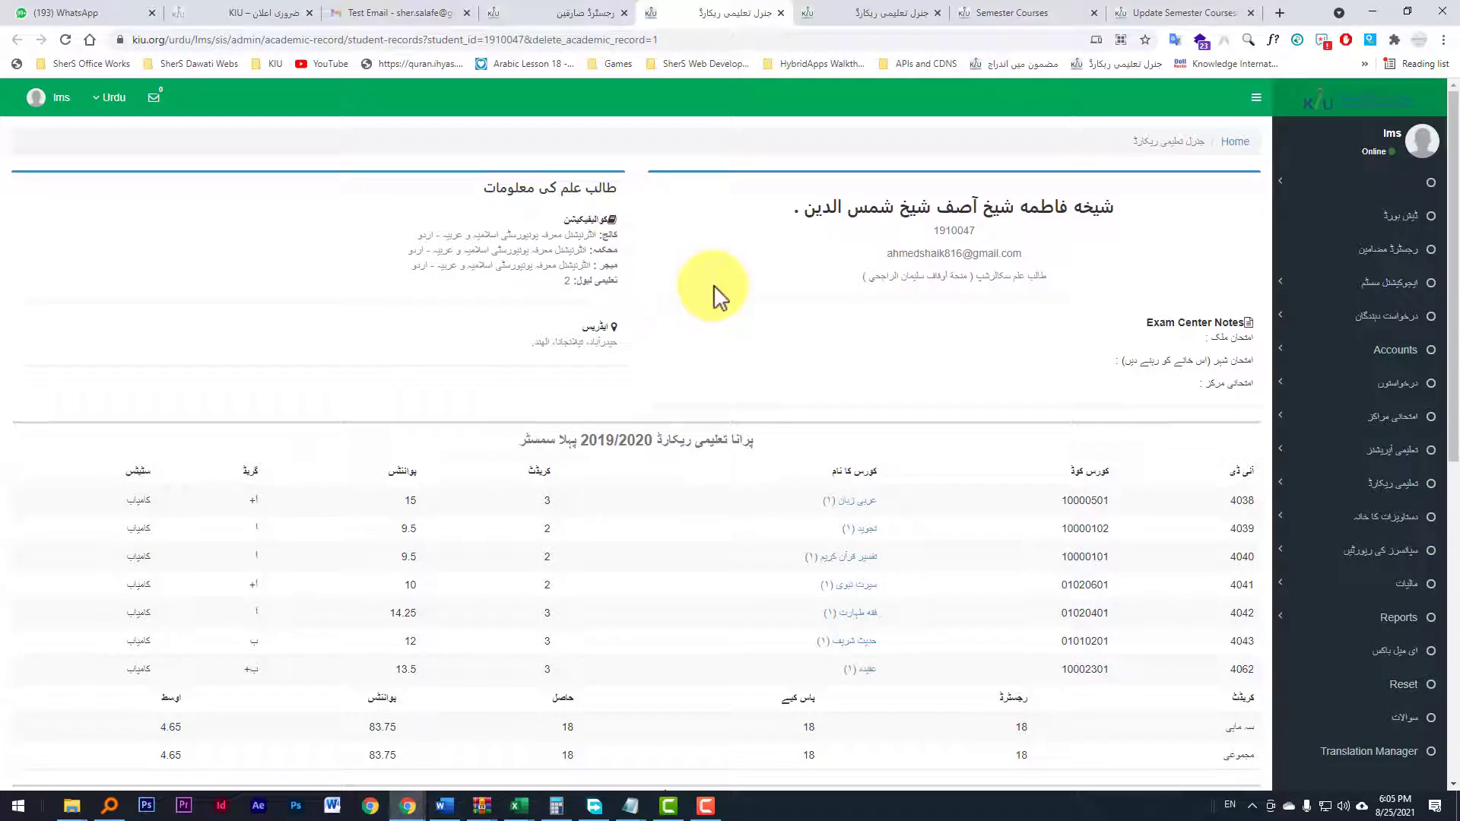
{"action": "left_click", "coordinate": [532, 39]}
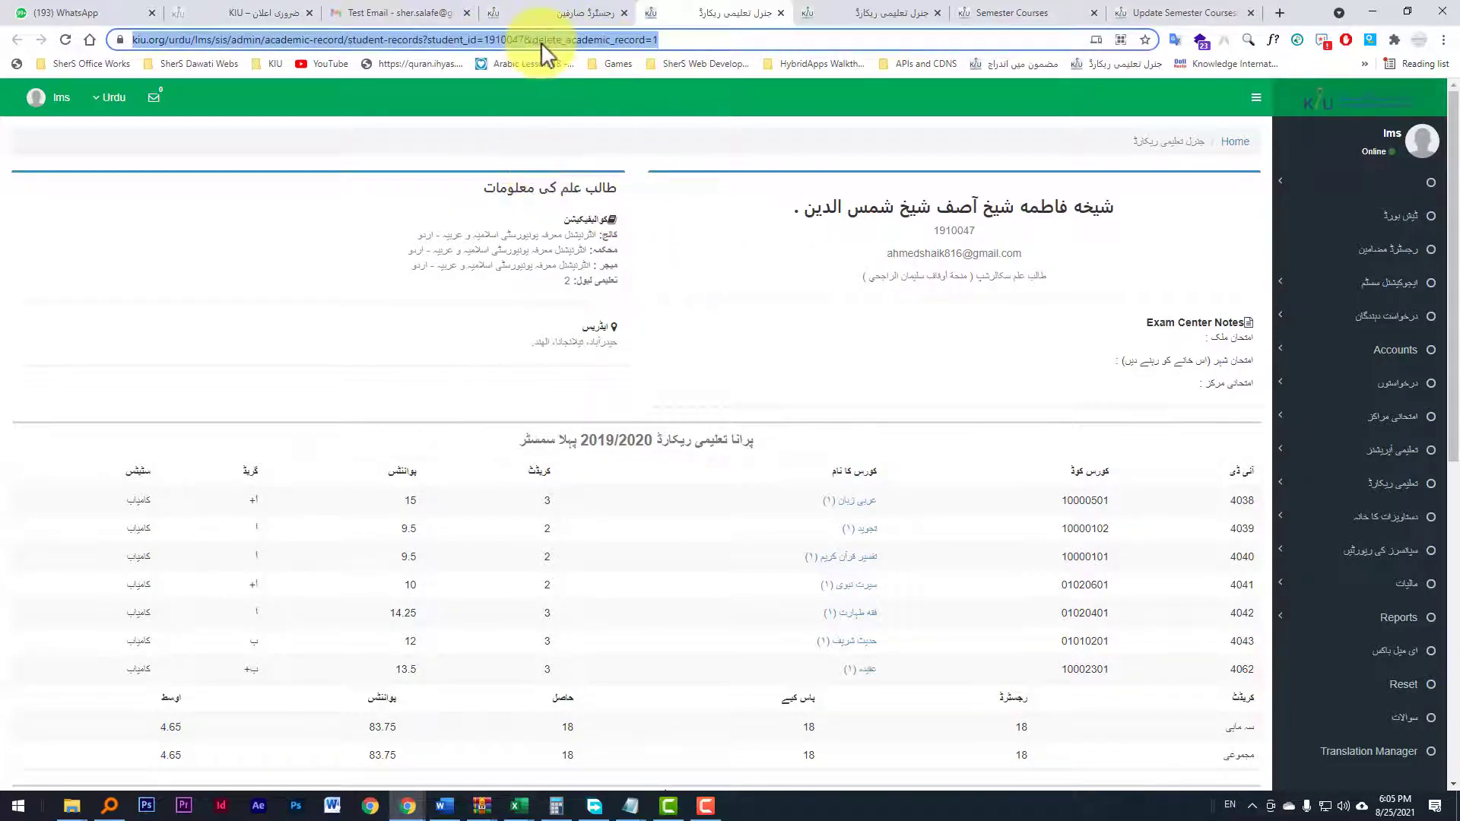
Step: Switch to Excel and return to the top of the semester-course URL list
{"action": "left_click", "coordinate": [520, 809]}
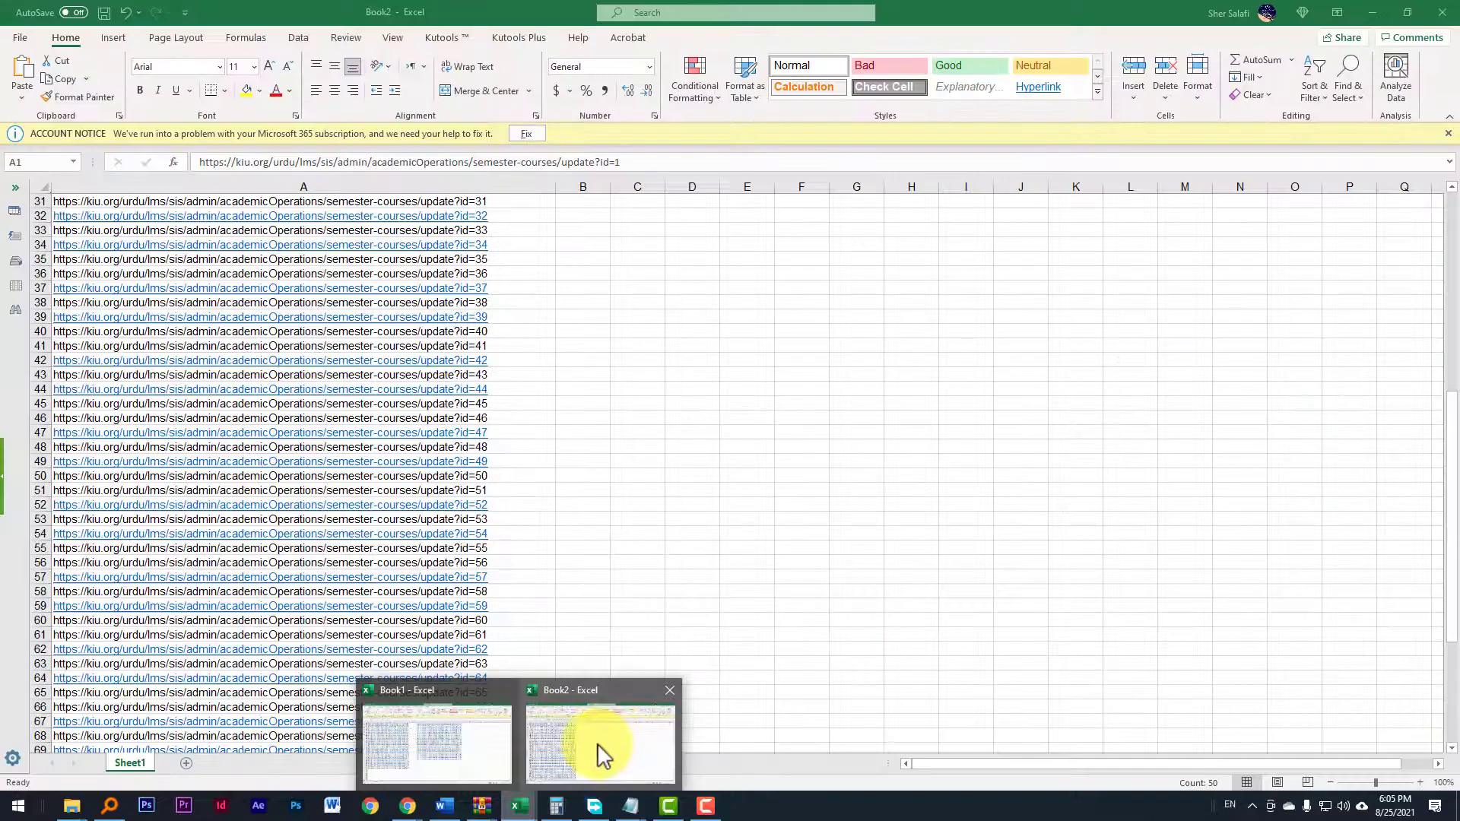
{"action": "left_click", "coordinate": [604, 750]}
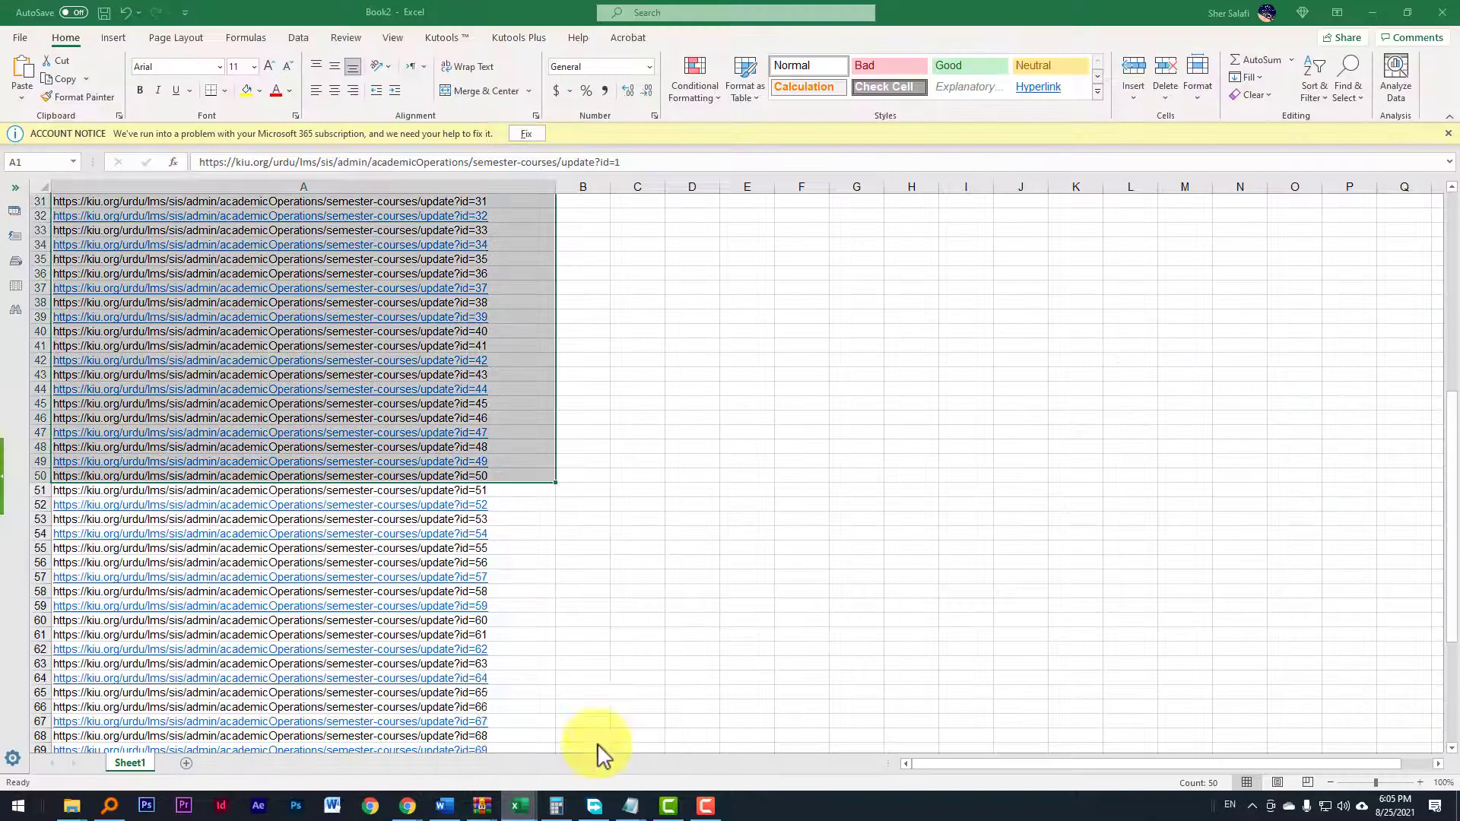
{"action": "scroll", "coordinate": [743, 329], "scroll_direction": "up", "scroll_amount": 10}
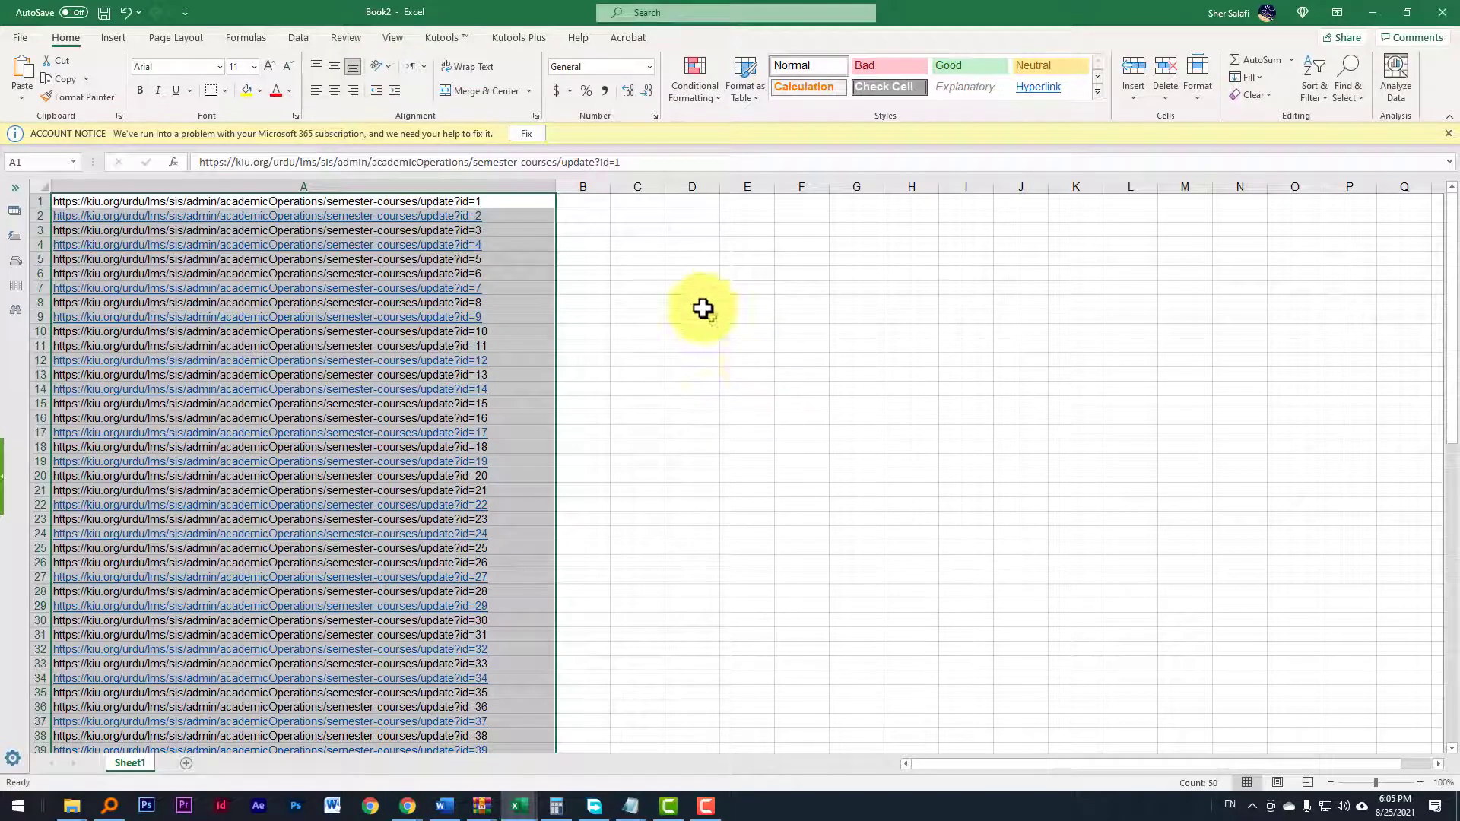
{"action": "left_click", "coordinate": [650, 220]}
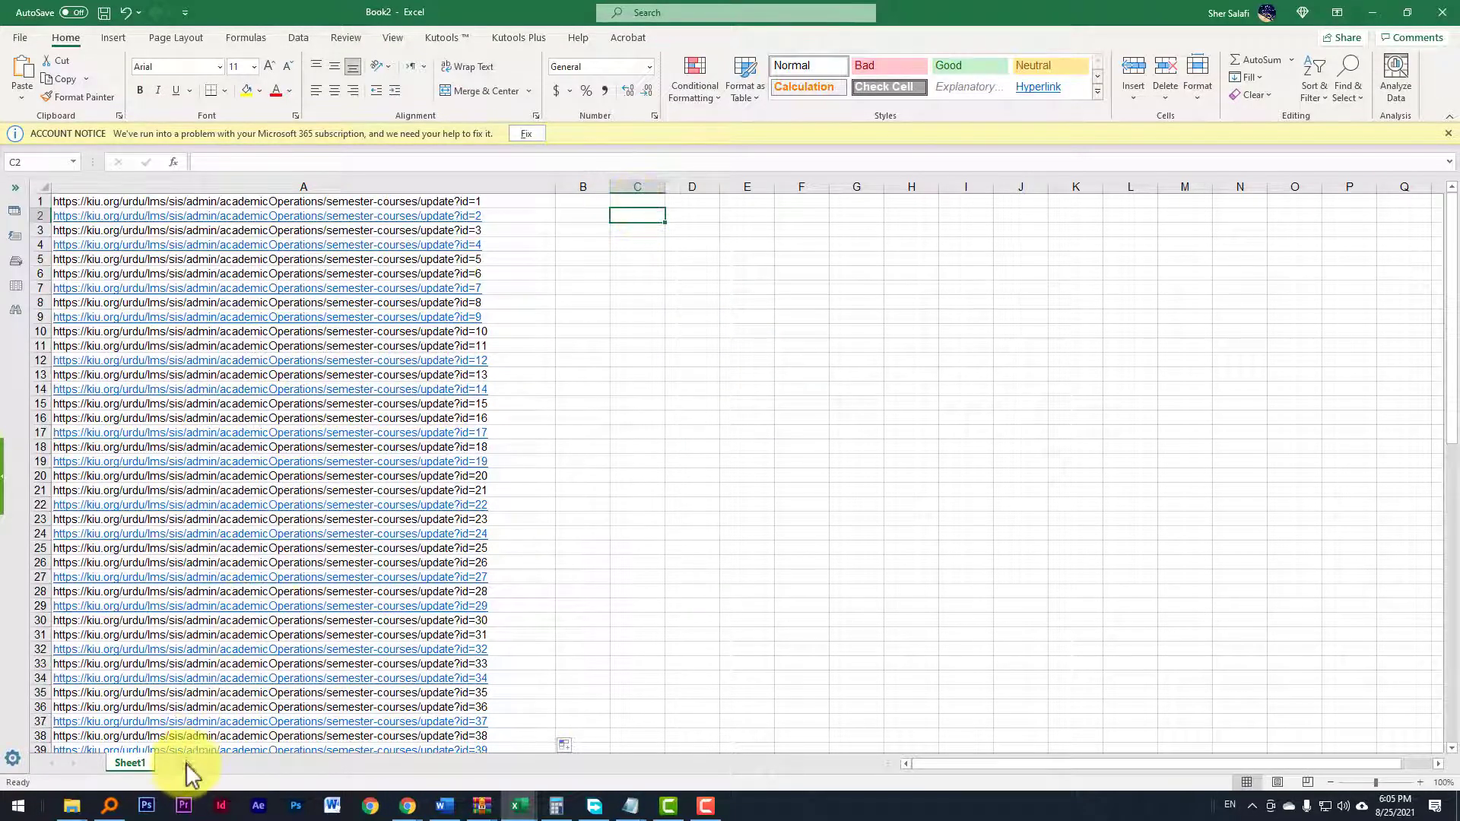
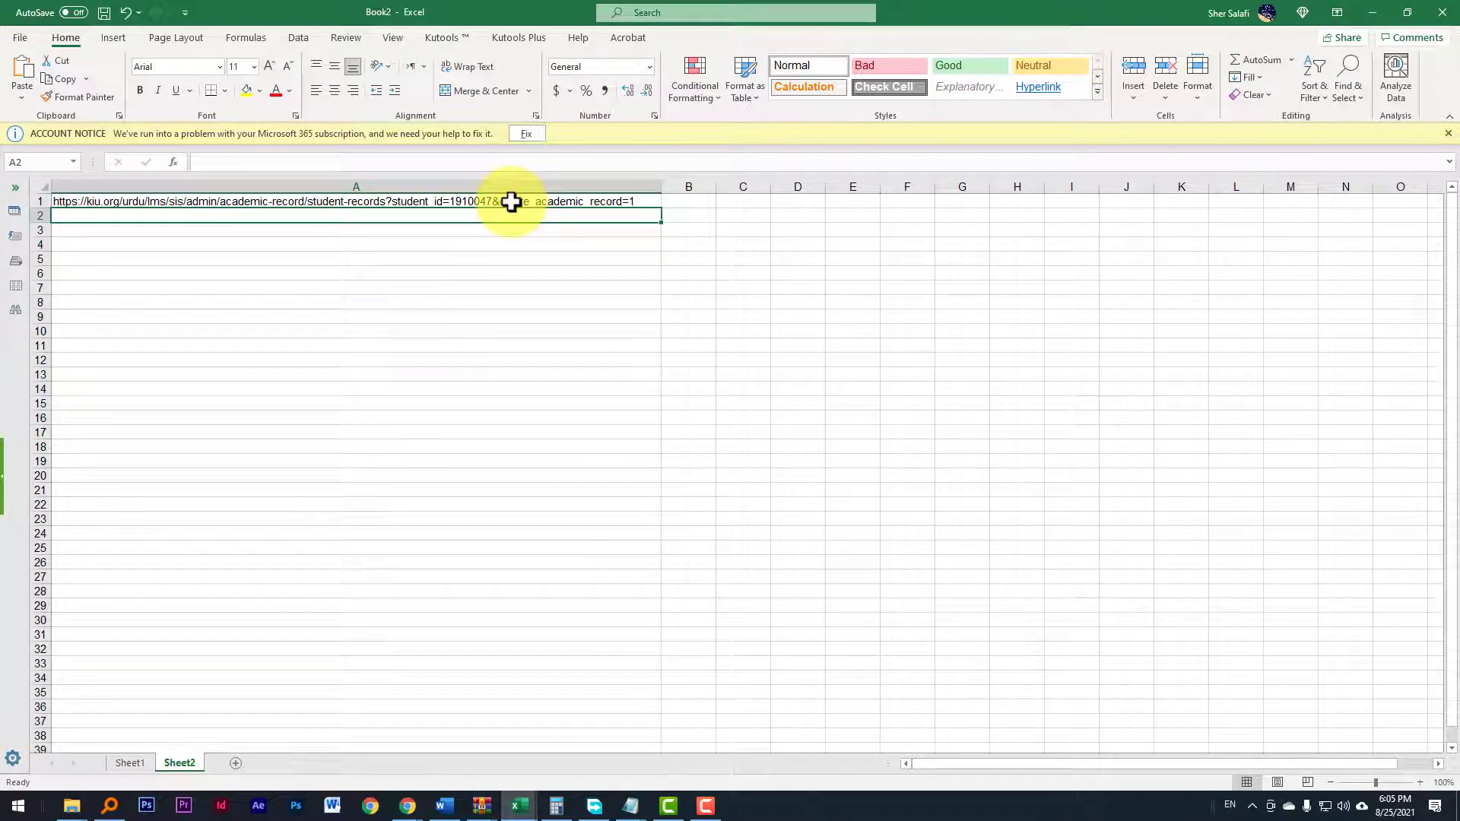
Step: Select the cell holding the student-records delete_academic_record URL on Sheet2
{"action": "left_click", "coordinate": [511, 202]}
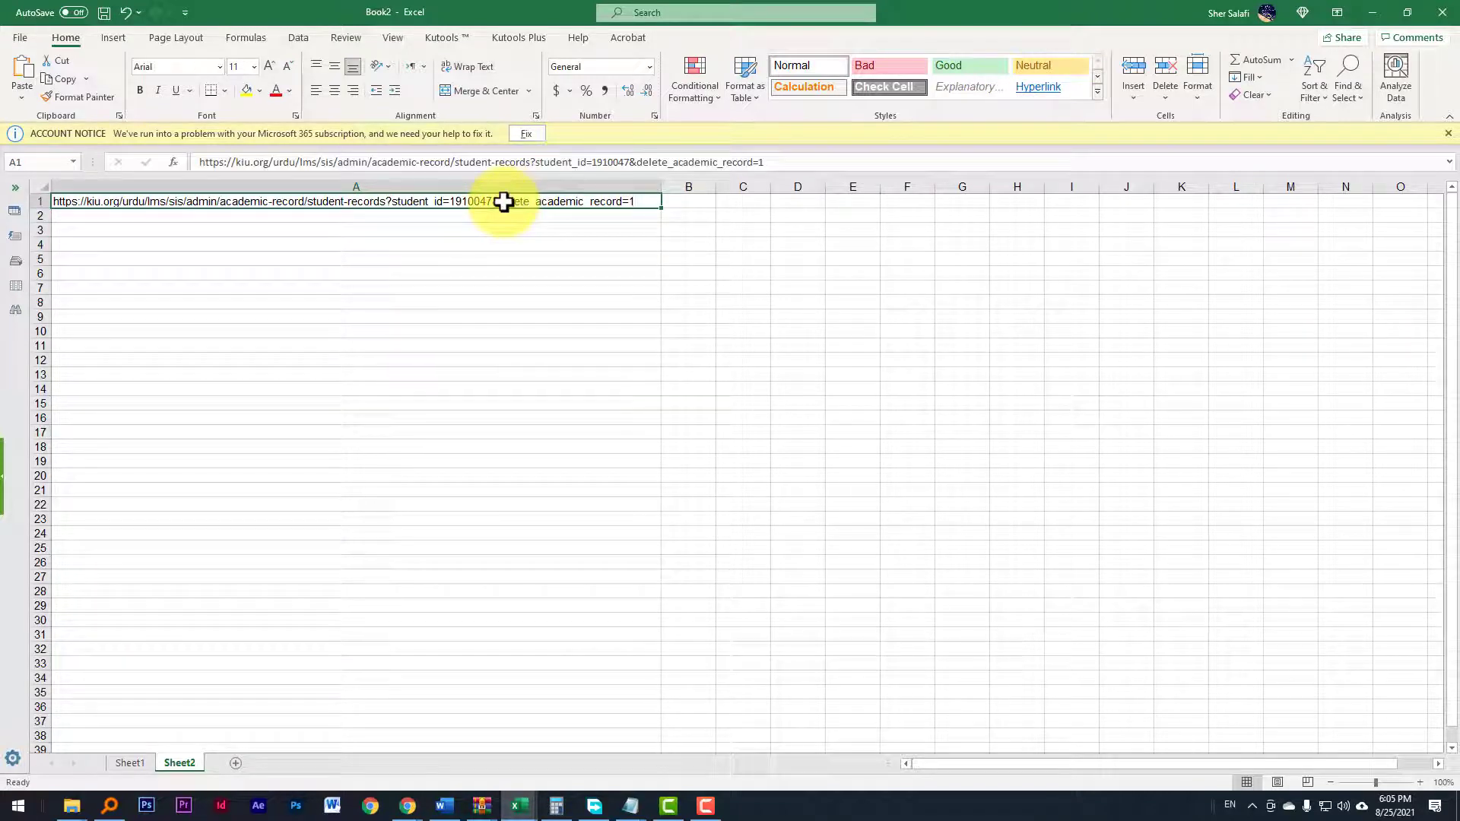
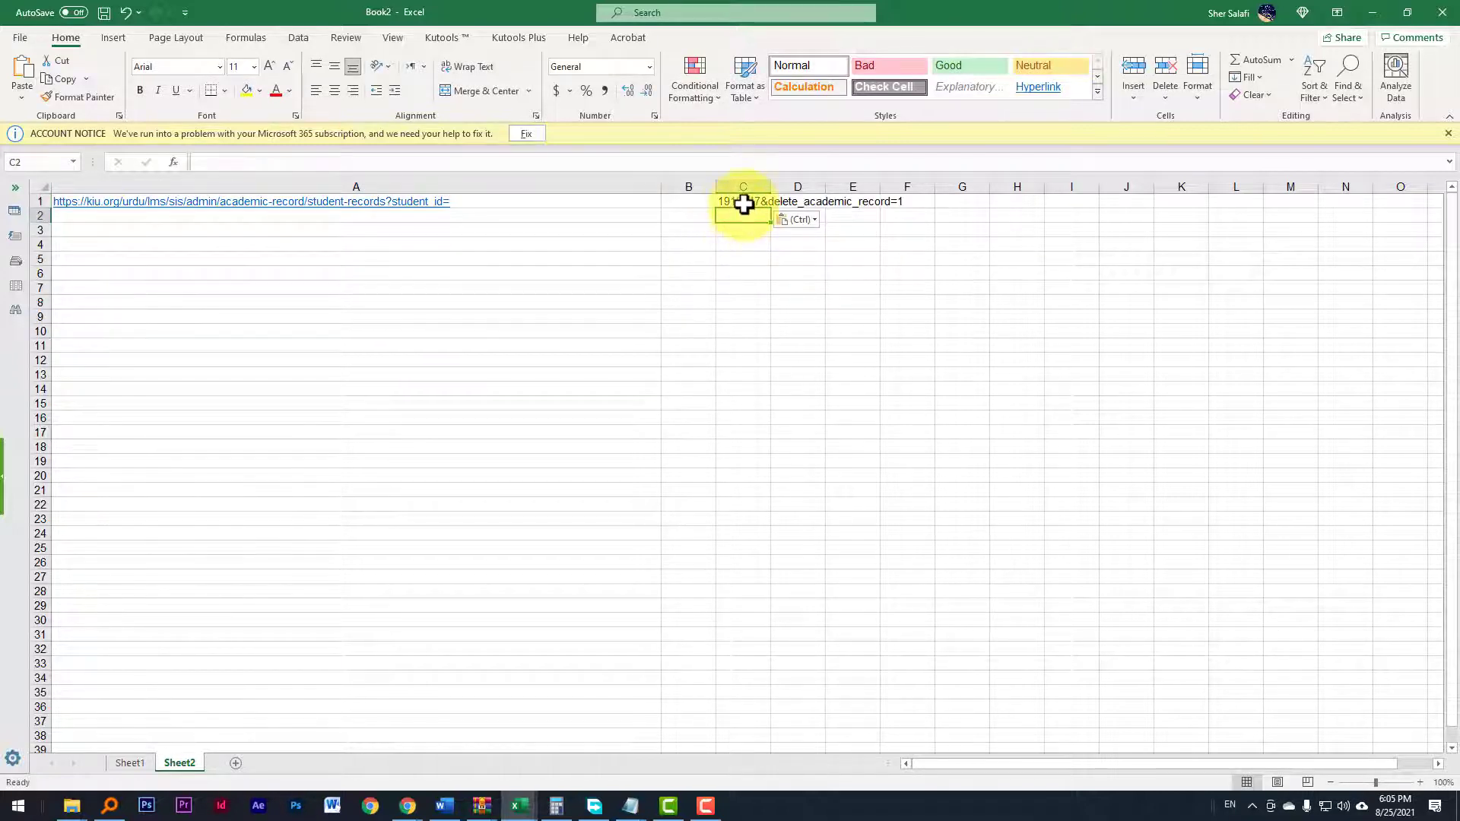
Step: Open the cell holding the student ID and delete_academic_record parameter for editing
{"action": "double_click", "coordinate": [750, 201]}
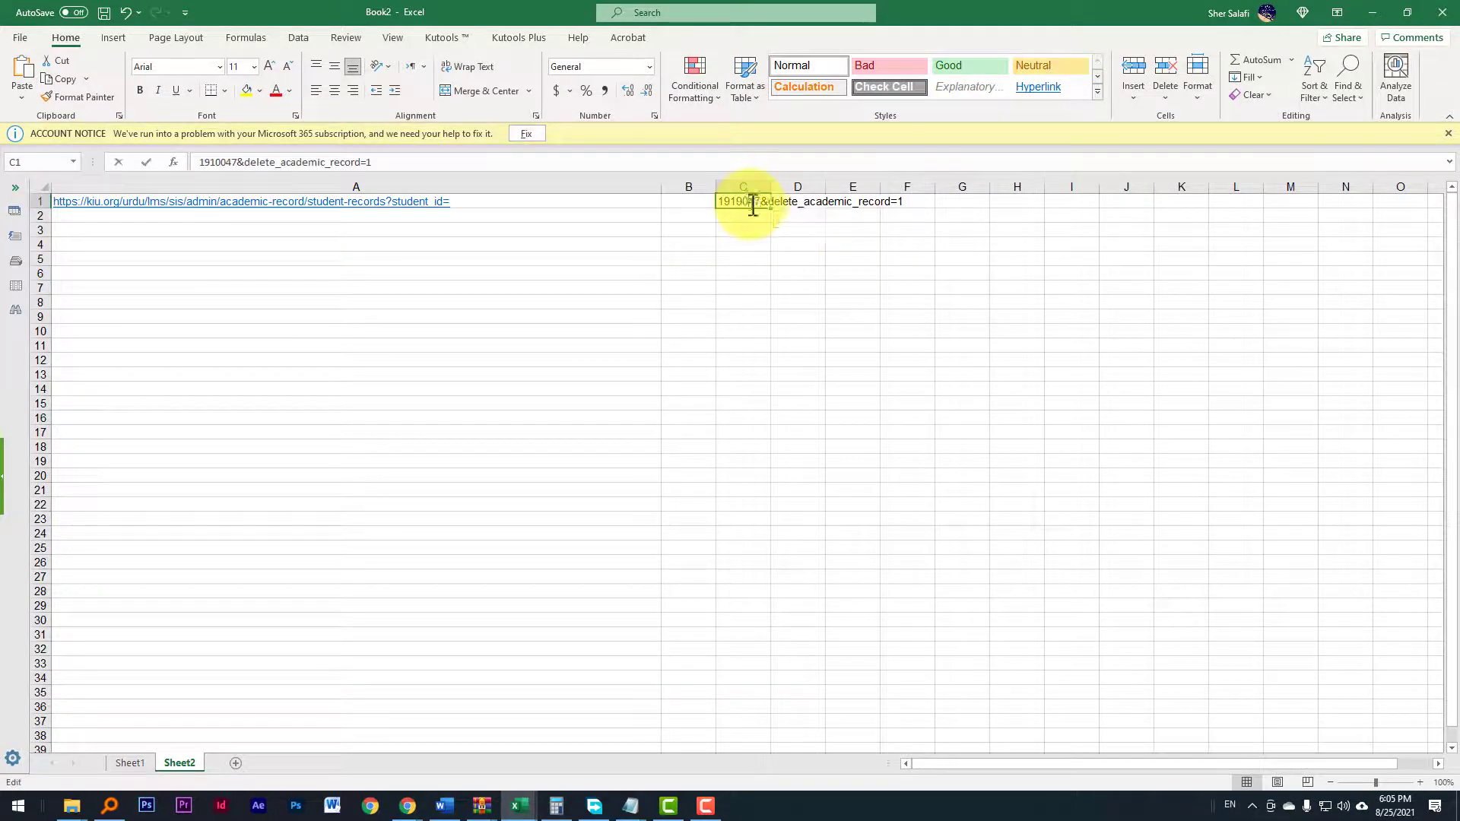
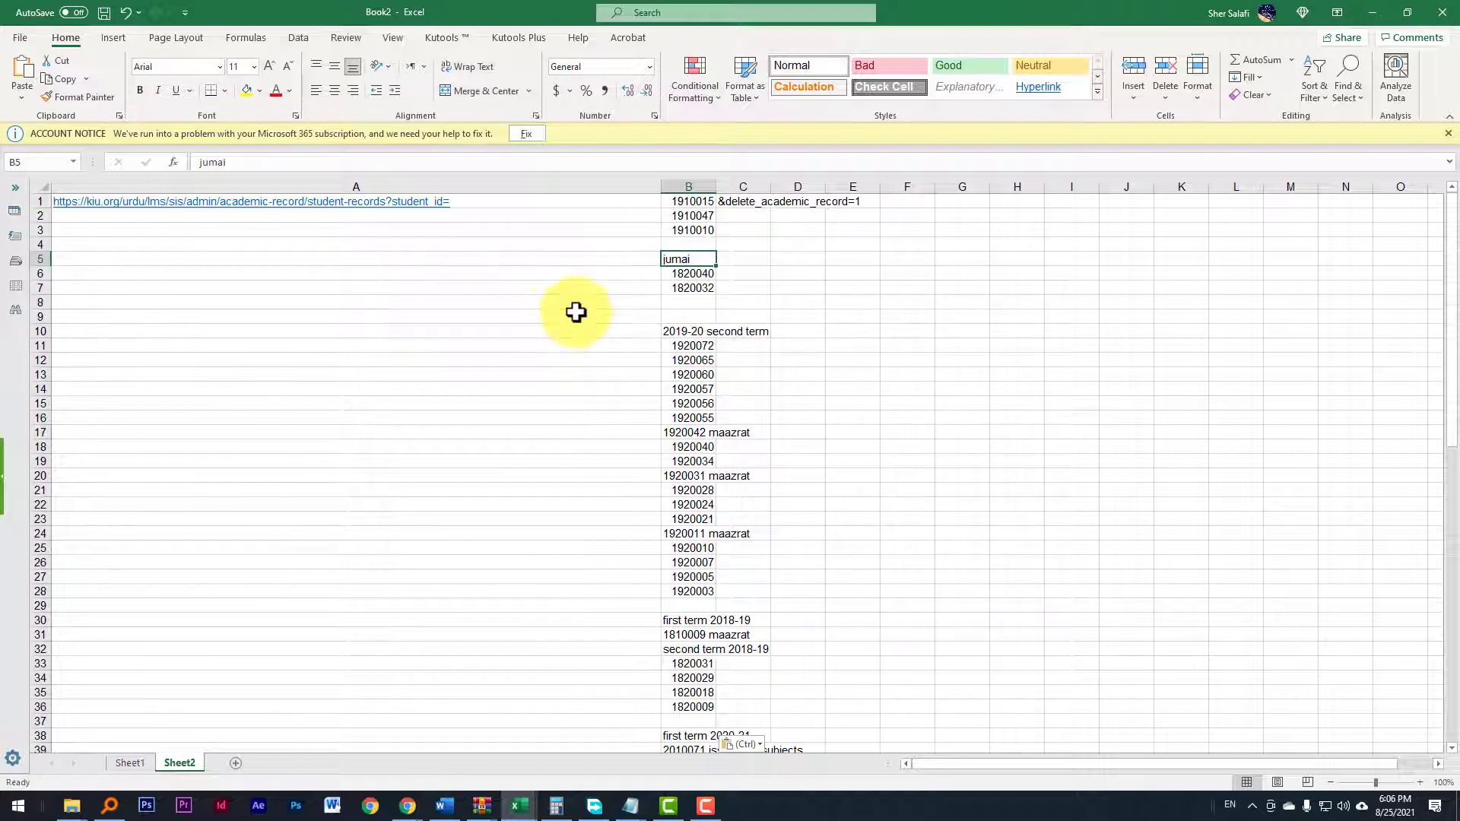
Step: Delete the sheet rows holding blank cells, term headings, notes and maazrat-marked IDs in column B, keeping only plain student IDs
{"action": "left_click_drag", "start_coordinate": [685, 245], "coordinate": [687, 262]}
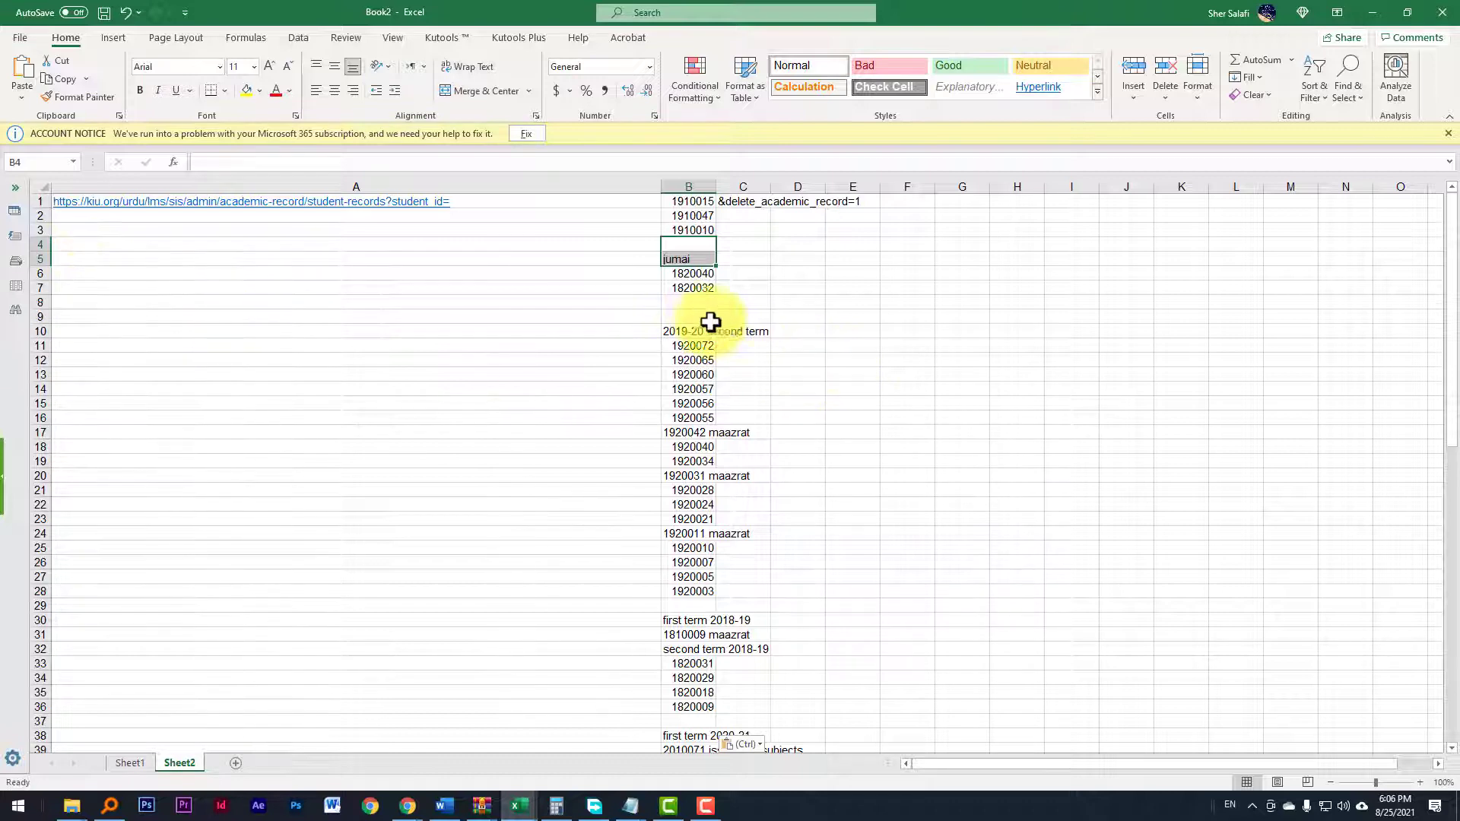
{"action": "left_click", "coordinate": [688, 305], "text": "ctrl"}
{"action": "left_click", "coordinate": [688, 318], "text": "ctrl"}
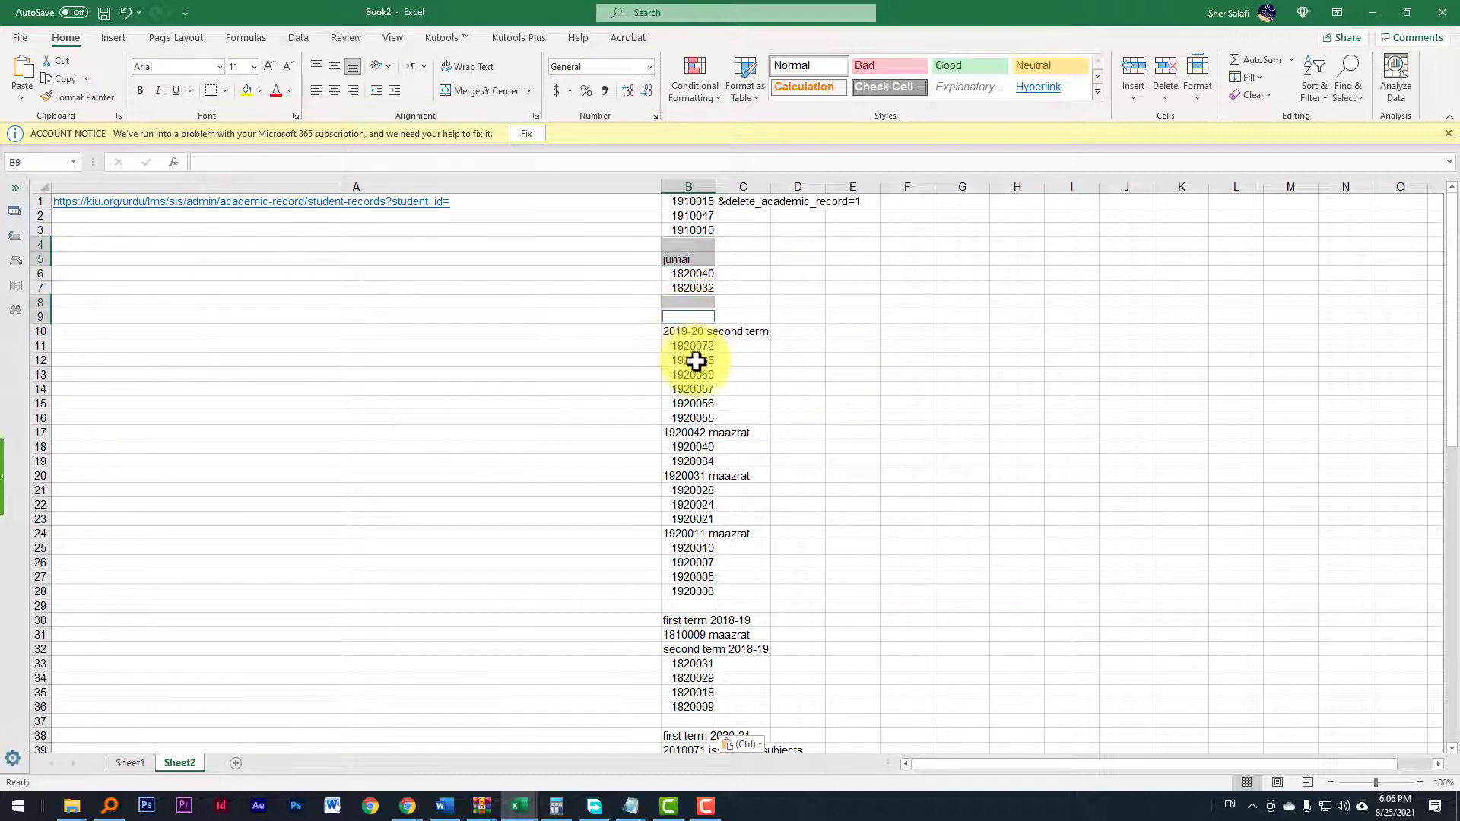
{"action": "left_click", "coordinate": [700, 333], "text": "ctrl"}
{"action": "left_click", "coordinate": [696, 432], "text": "ctrl"}
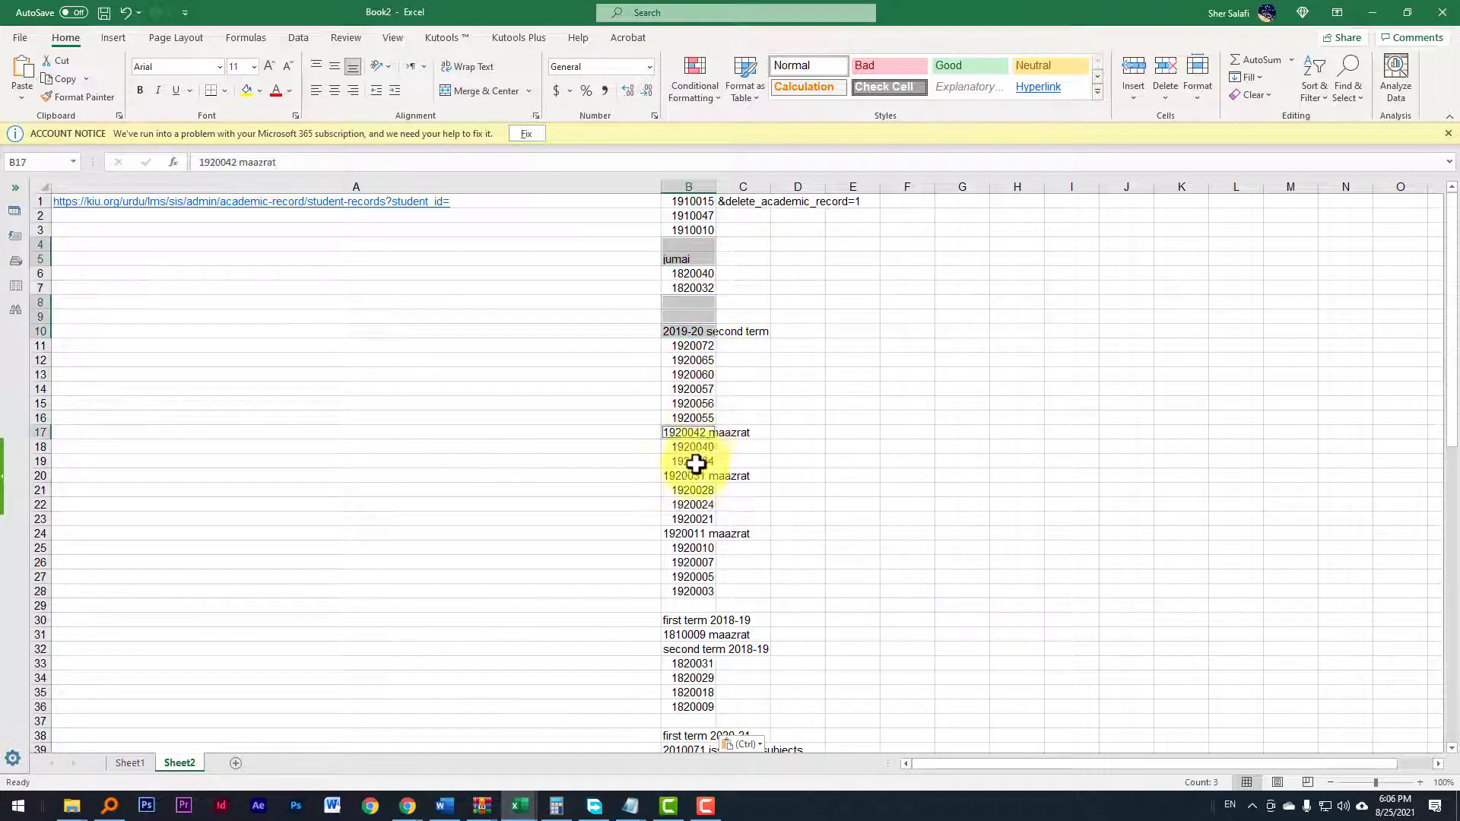
{"action": "left_click", "coordinate": [692, 479], "text": "ctrl"}
{"action": "left_click", "coordinate": [693, 534], "text": "ctrl"}
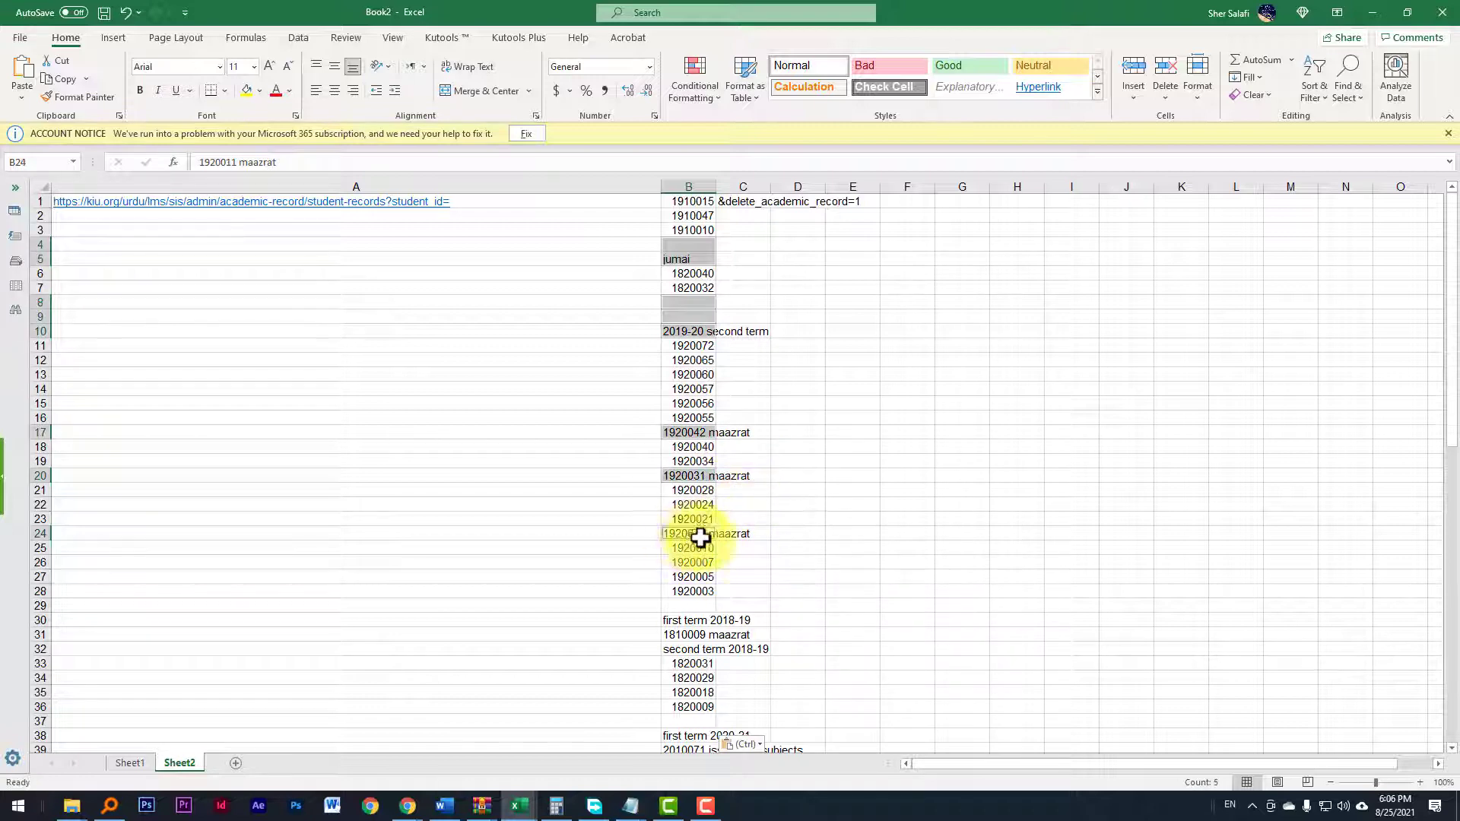
{"action": "left_click", "coordinate": [685, 622], "text": "ctrl"}
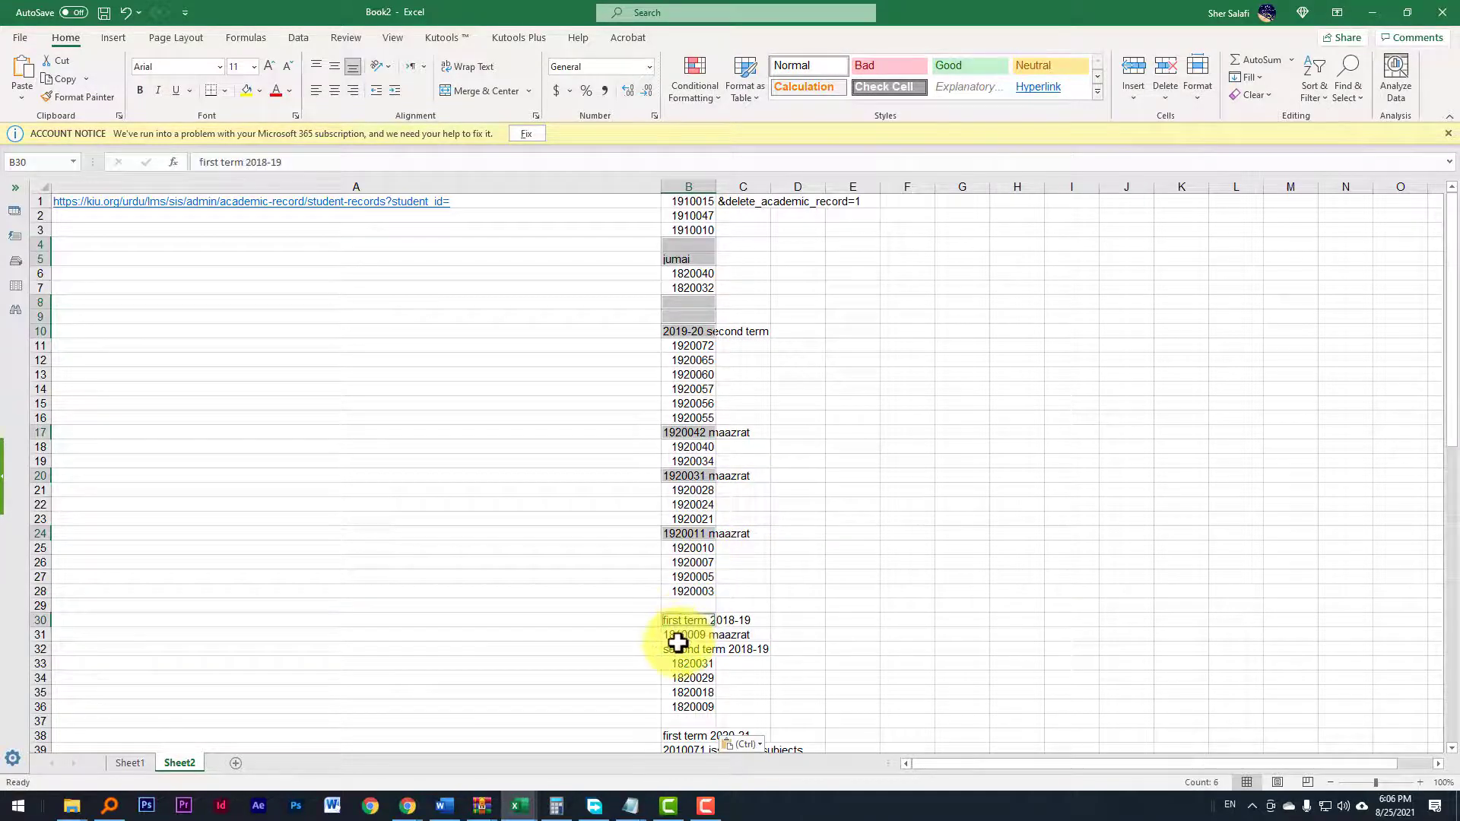
{"action": "left_click", "coordinate": [678, 650], "text": "ctrl"}
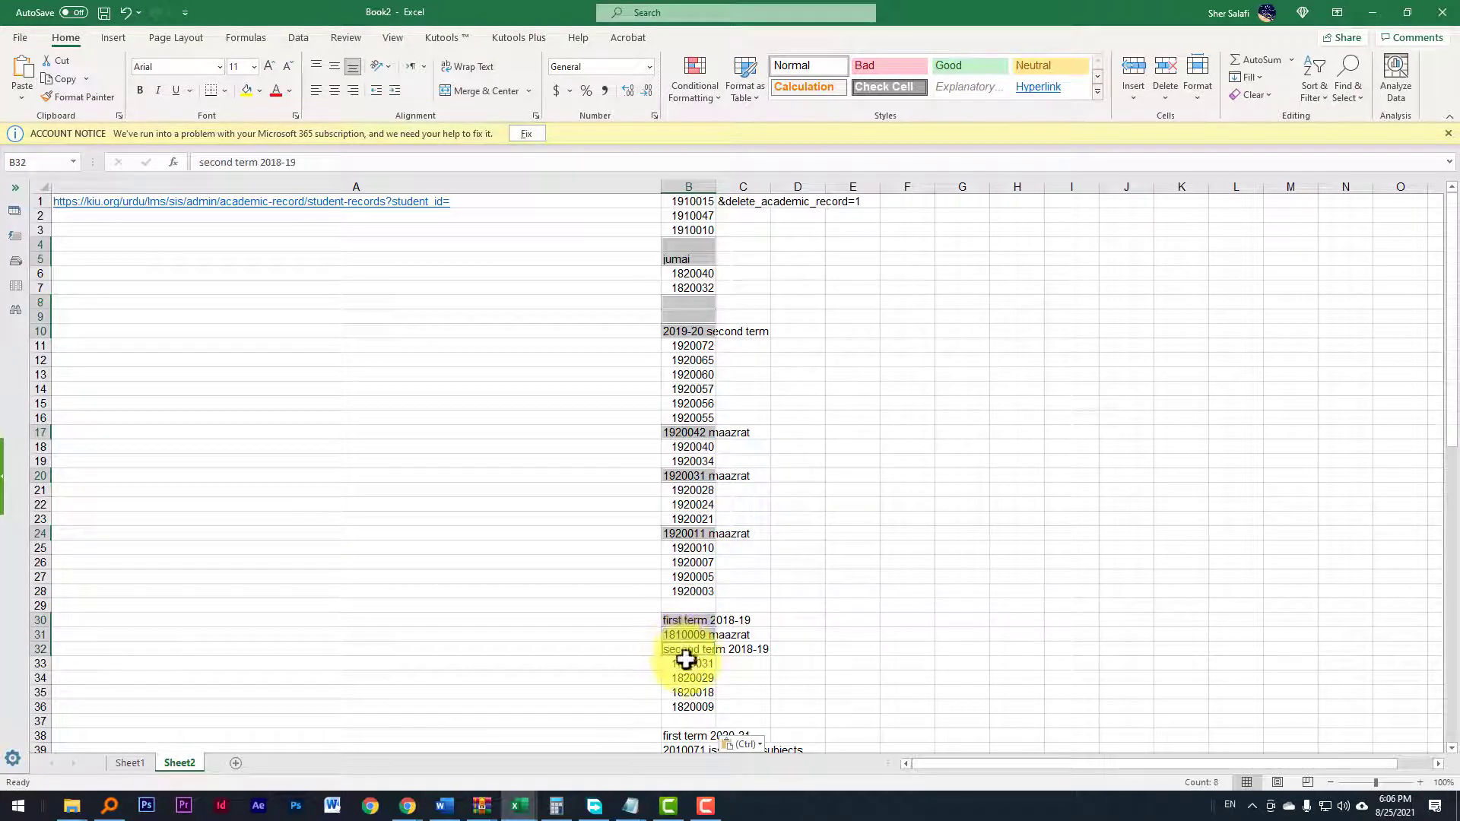
{"action": "left_click", "coordinate": [683, 721], "text": "ctrl"}
{"action": "scroll", "coordinate": [688, 532], "scroll_direction": "down", "scroll_amount": 5}
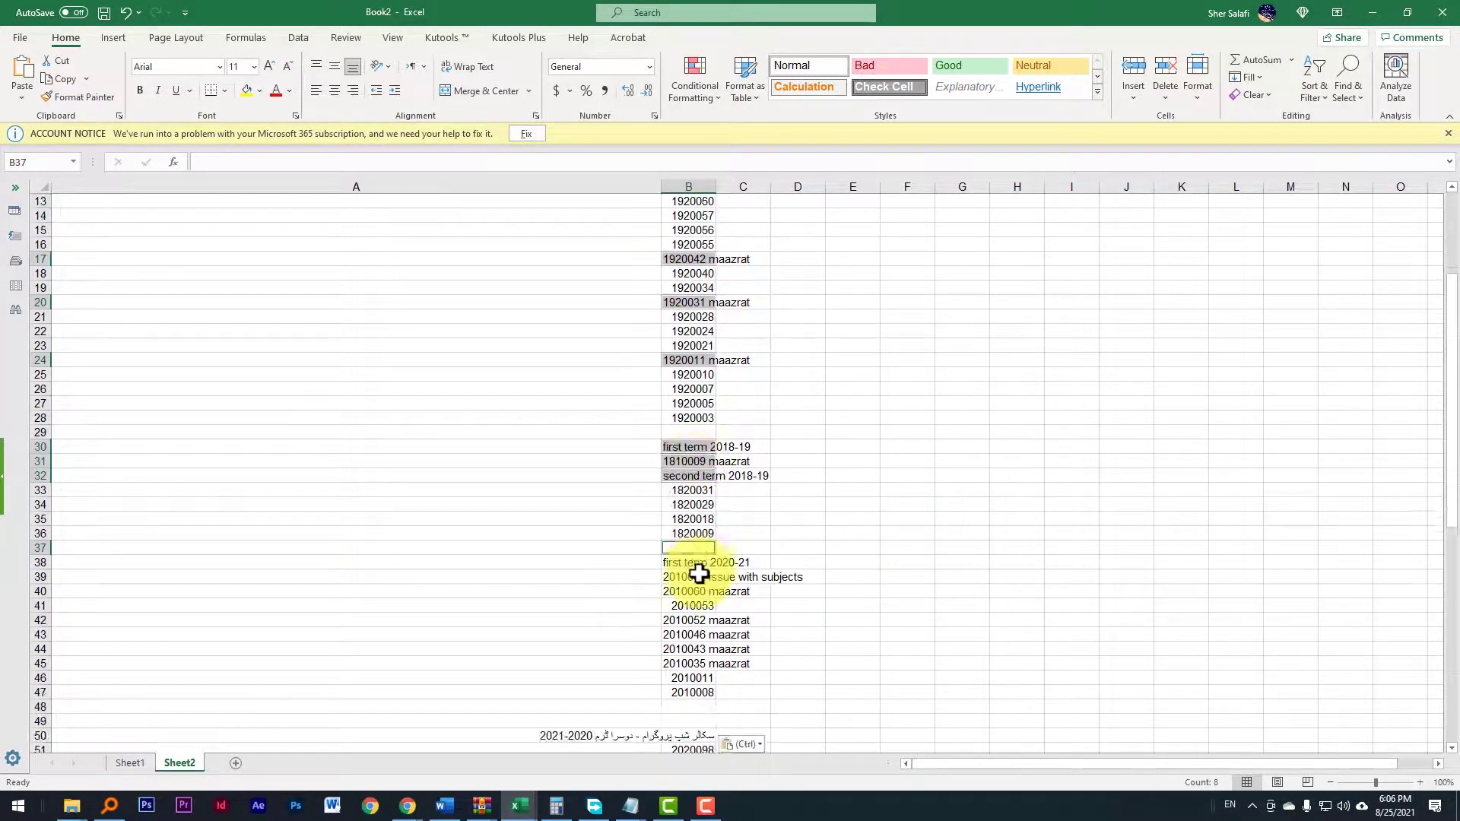
{"action": "left_click", "coordinate": [694, 521], "text": "ctrl"}
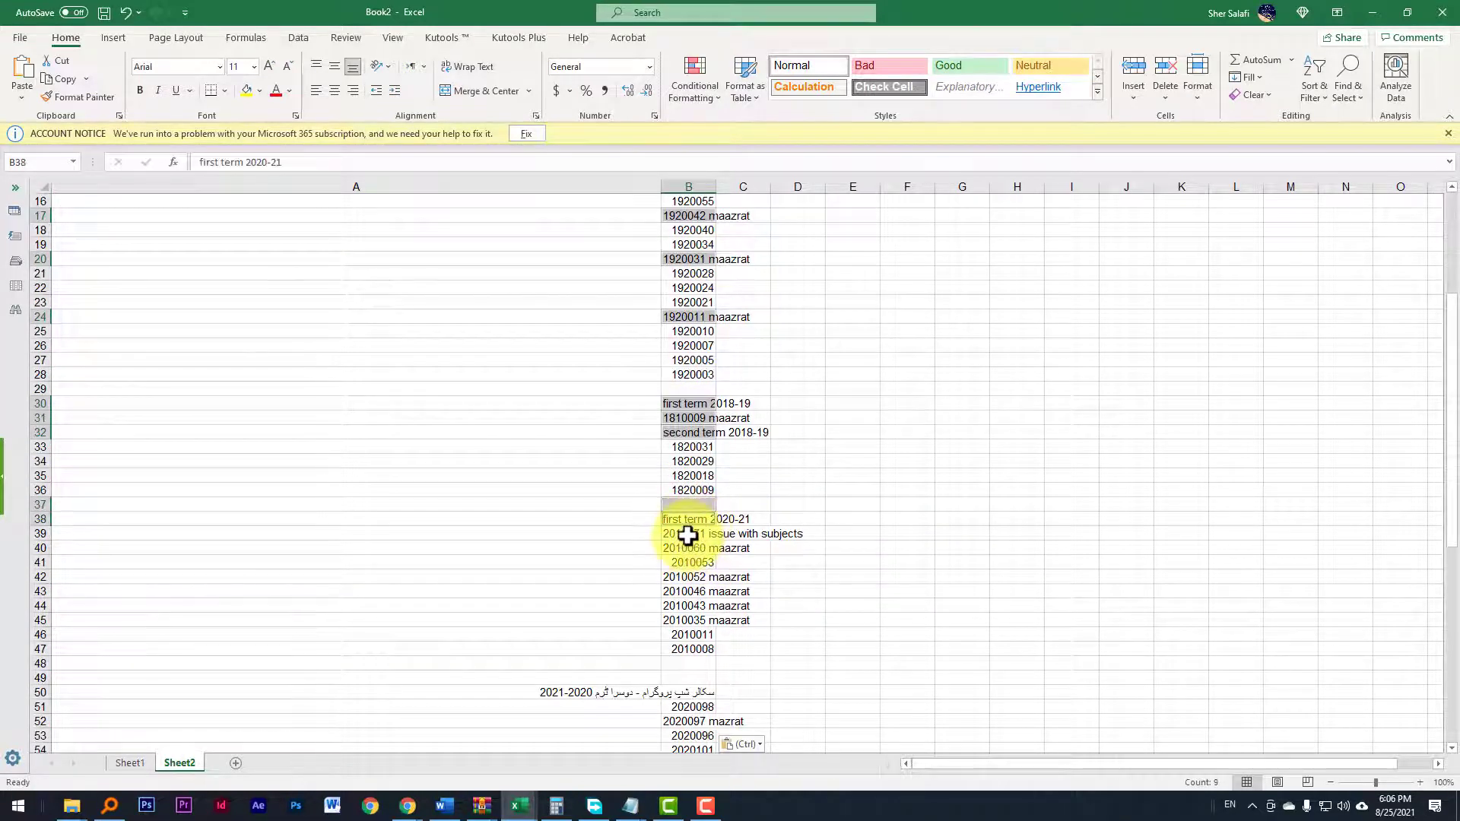
{"action": "left_click", "coordinate": [681, 535], "text": "ctrl"}
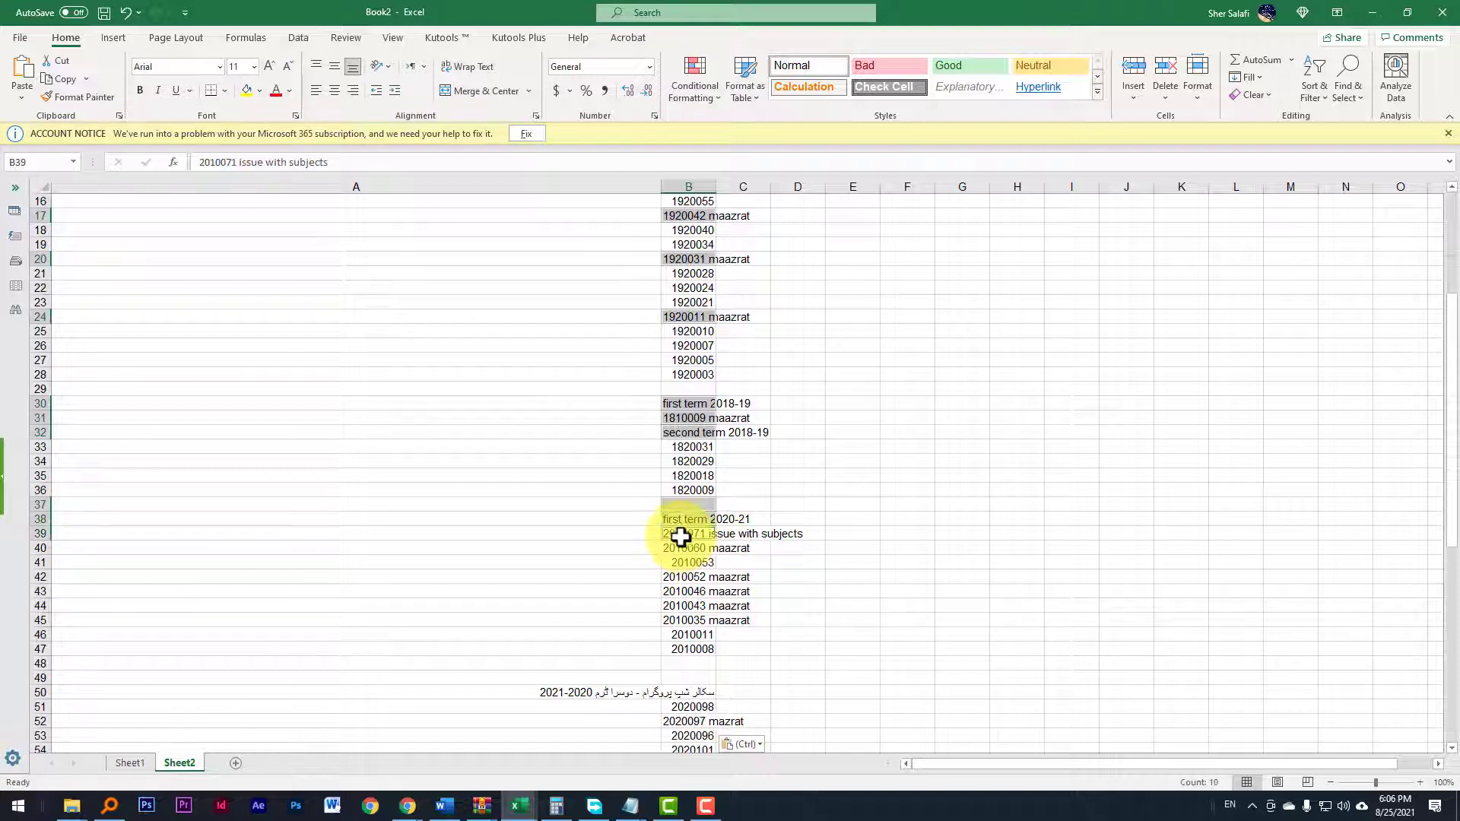
{"action": "left_click", "coordinate": [680, 549], "text": "ctrl"}
{"action": "left_click", "coordinate": [679, 576], "text": "ctrl"}
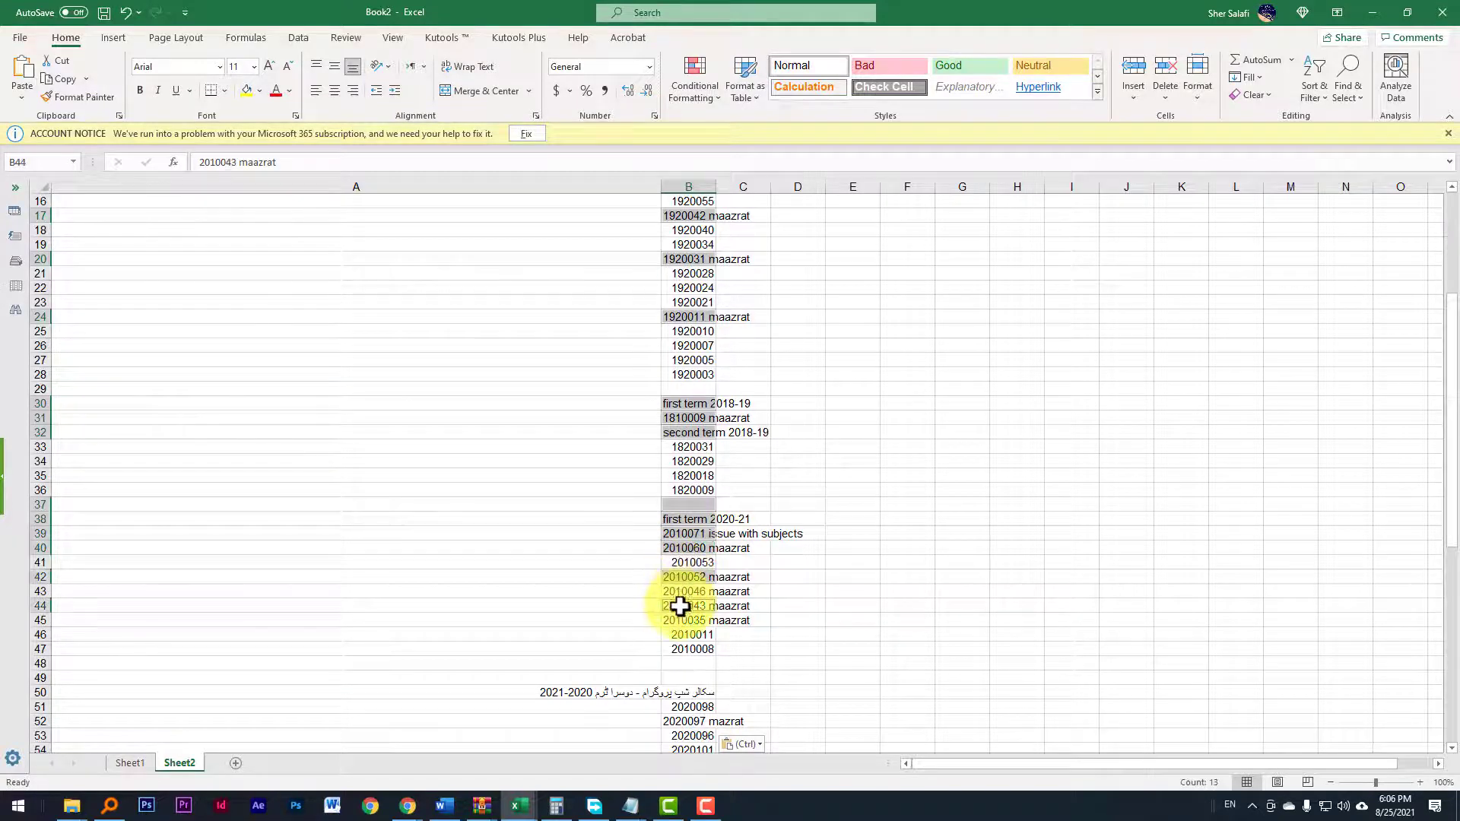
{"action": "left_click", "coordinate": [683, 591], "text": "ctrl"}
{"action": "left_click", "coordinate": [685, 620], "text": "ctrl"}
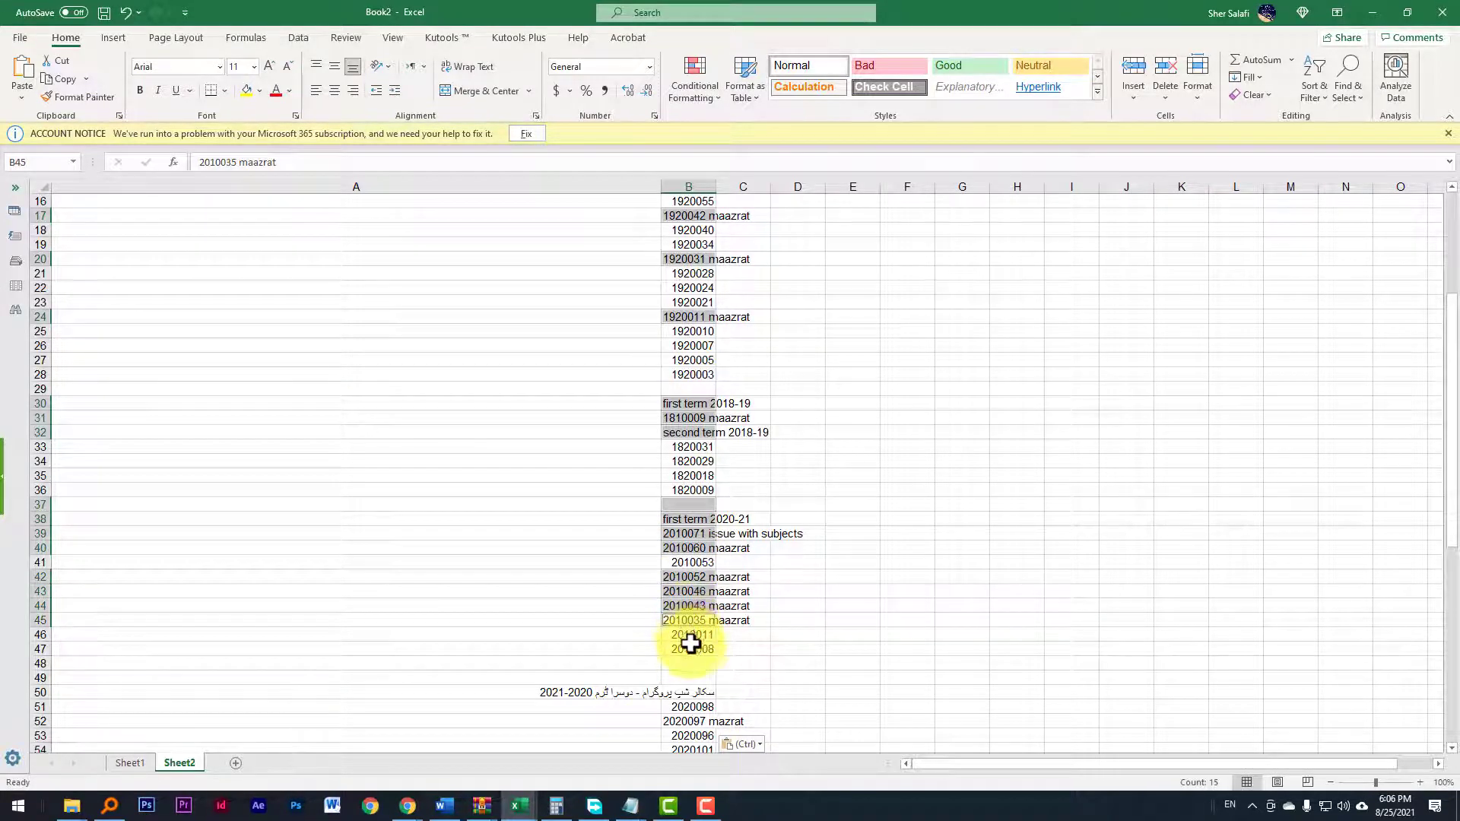
{"action": "scroll", "coordinate": [699, 637], "scroll_direction": "down", "scroll_amount": 2}
{"action": "left_click", "coordinate": [690, 608], "text": "ctrl"}
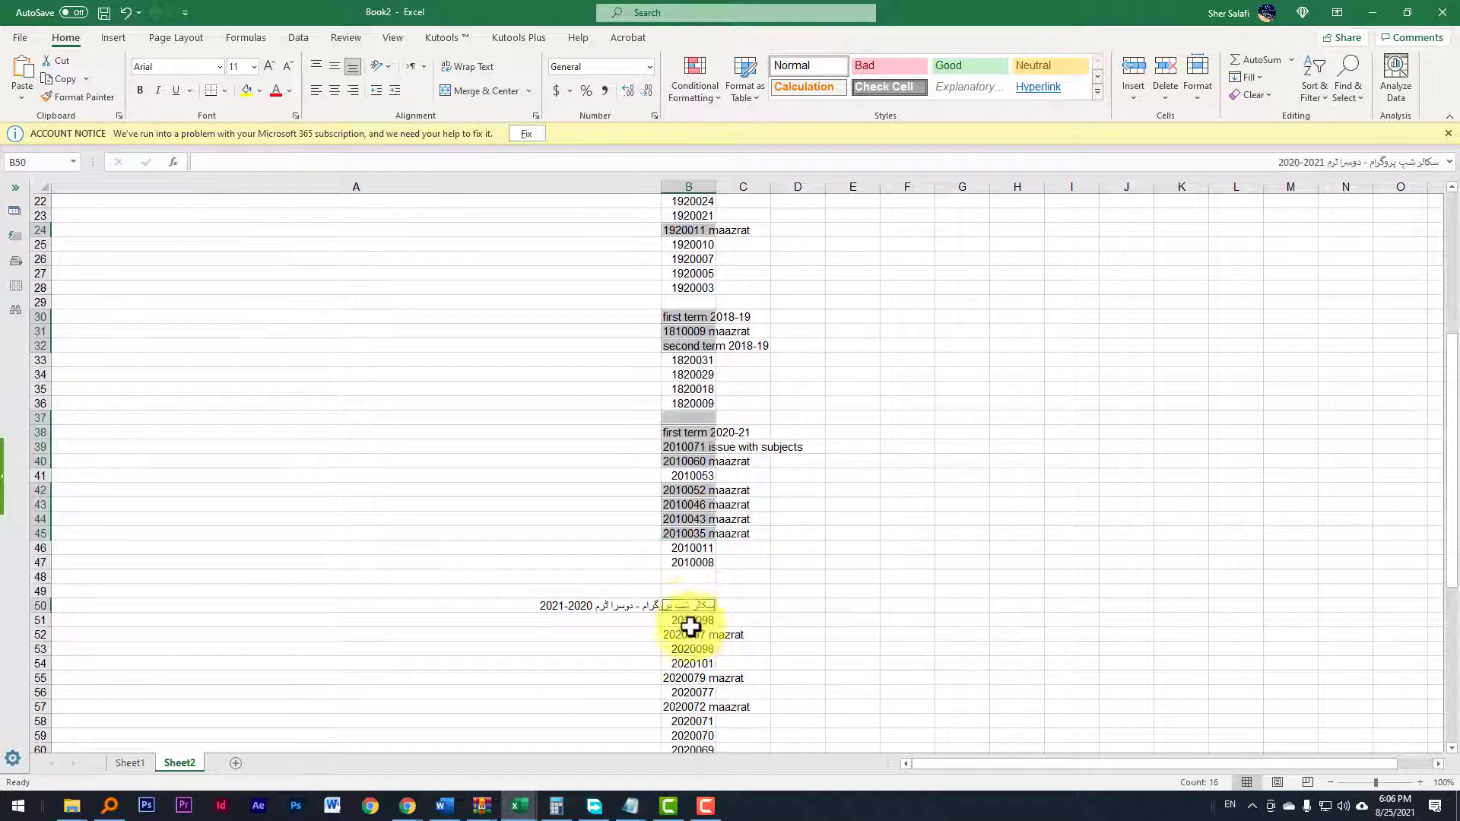
{"action": "left_click", "coordinate": [690, 636], "text": "ctrl"}
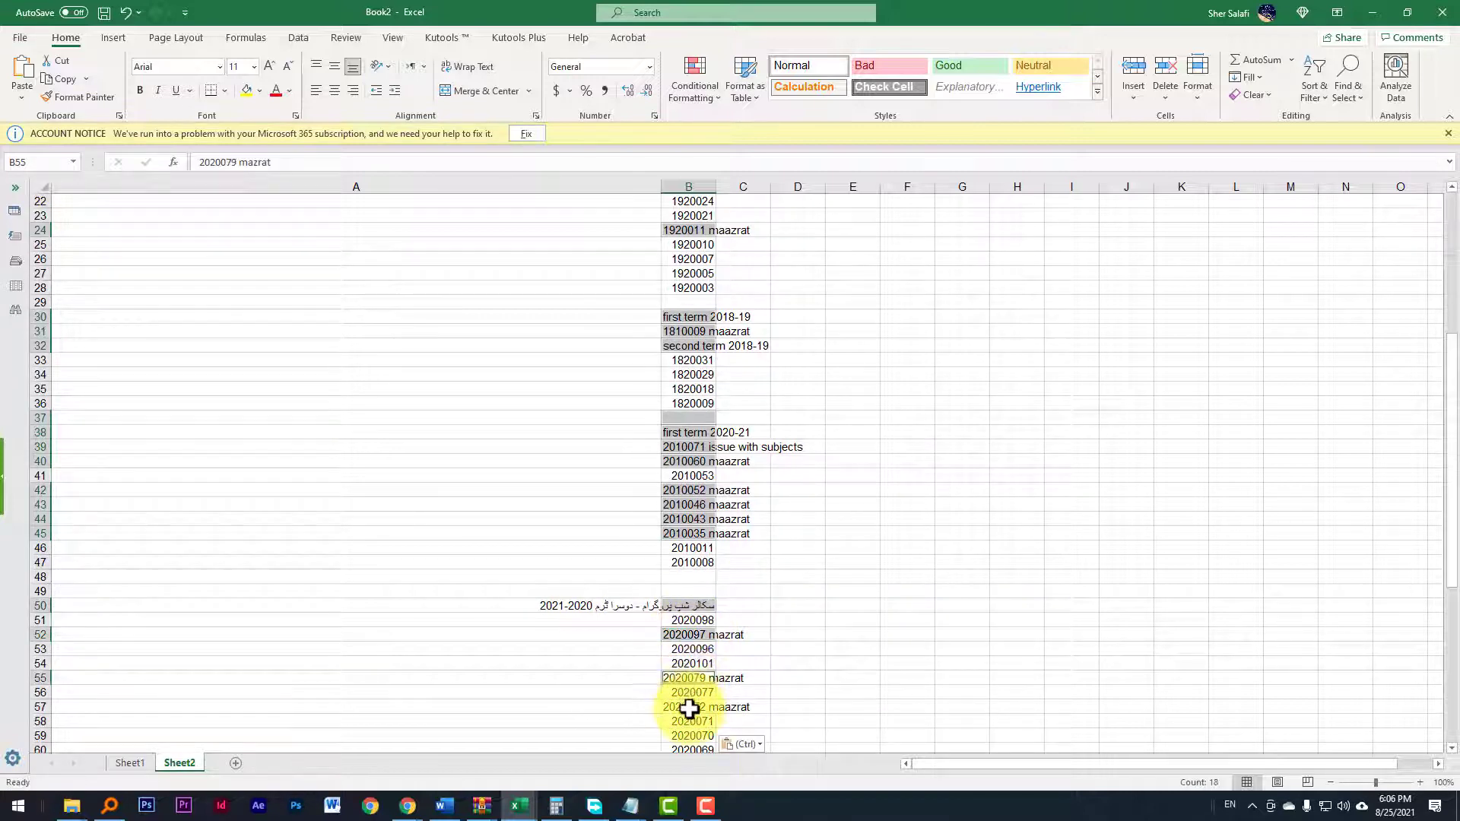
{"action": "left_click", "coordinate": [689, 678], "text": "ctrl"}
{"action": "left_click", "coordinate": [689, 706], "text": "ctrl"}
{"action": "scroll", "coordinate": [689, 609], "scroll_direction": "down", "scroll_amount": 4}
{"action": "scroll", "coordinate": [700, 605], "scroll_direction": "down", "scroll_amount": 3}
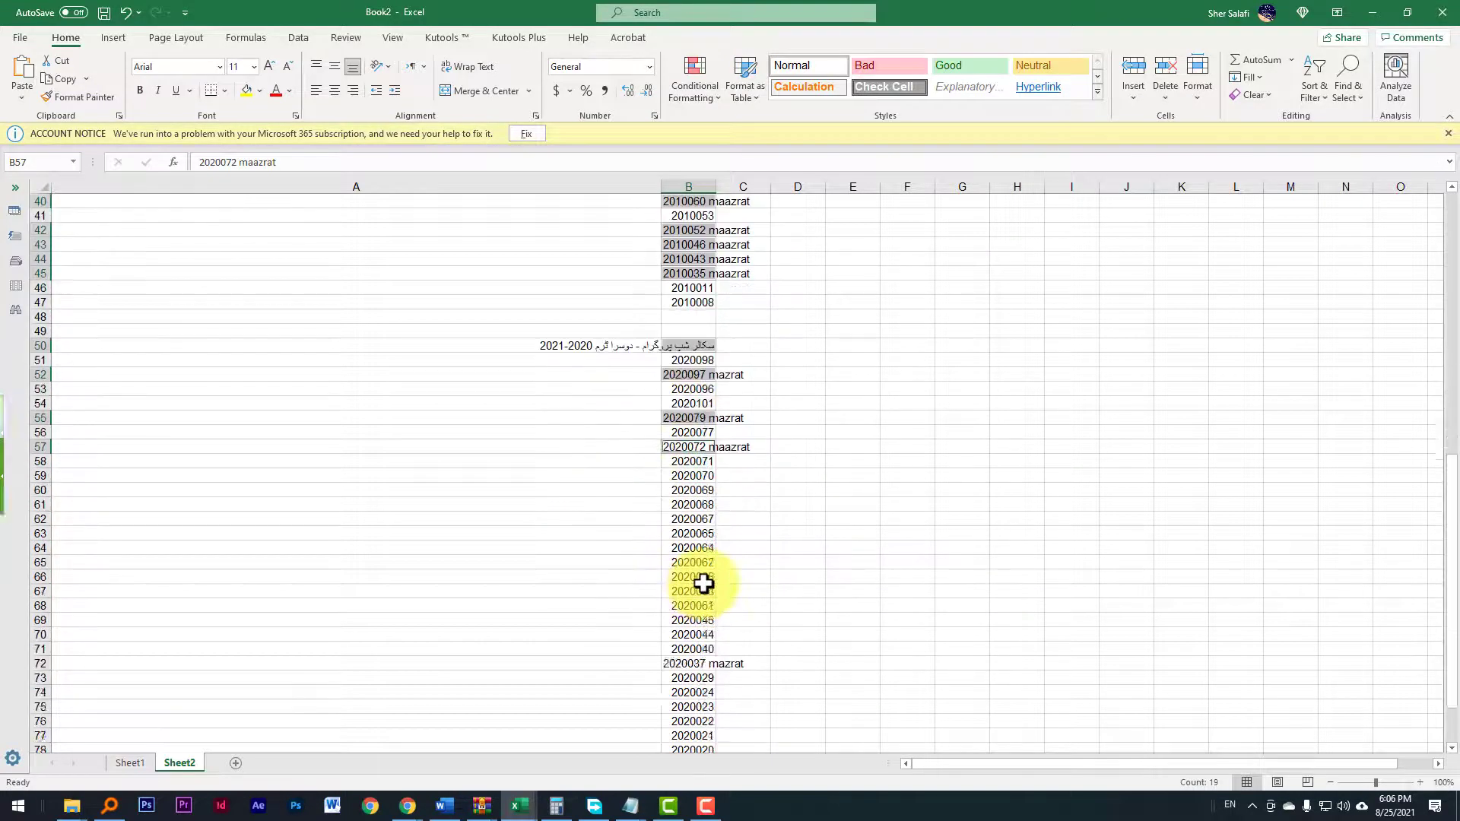
{"action": "left_click", "coordinate": [689, 620], "text": "ctrl"}
{"action": "scroll", "coordinate": [685, 510], "scroll_direction": "down", "scroll_amount": 3}
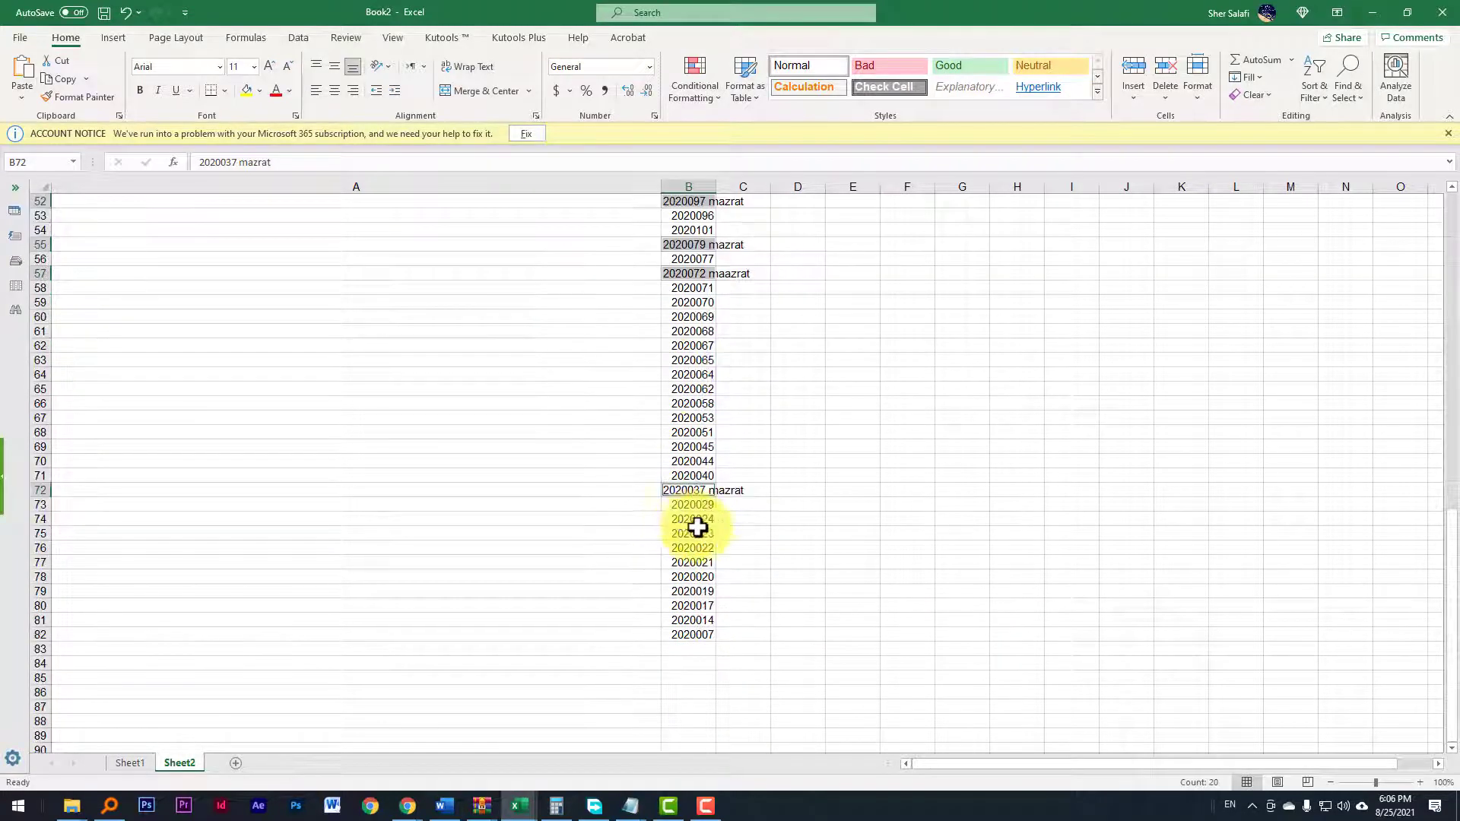
{"action": "scroll", "coordinate": [708, 401], "scroll_direction": "up", "scroll_amount": 17}
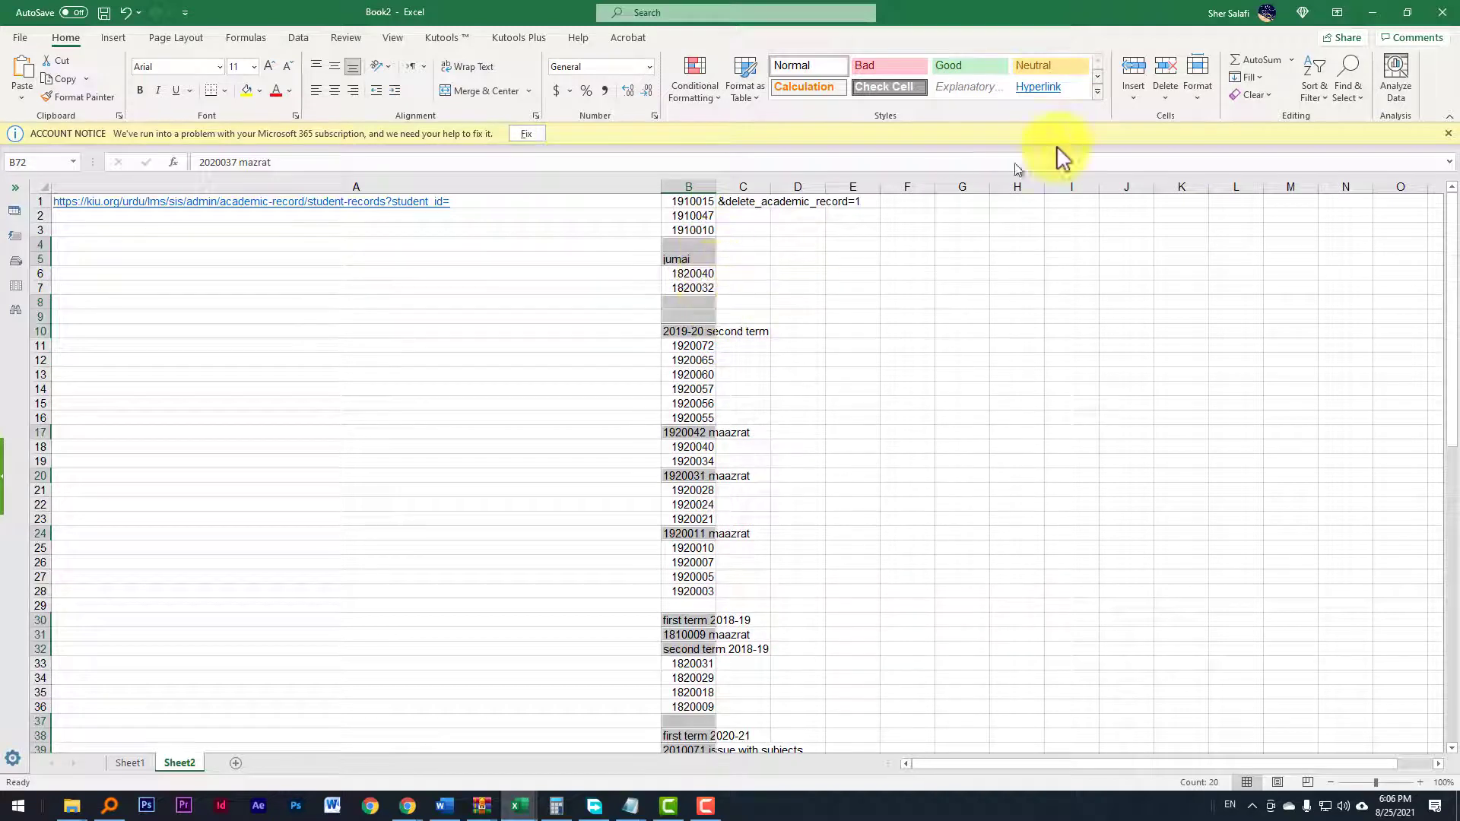
{"action": "left_click", "coordinate": [1164, 99]}
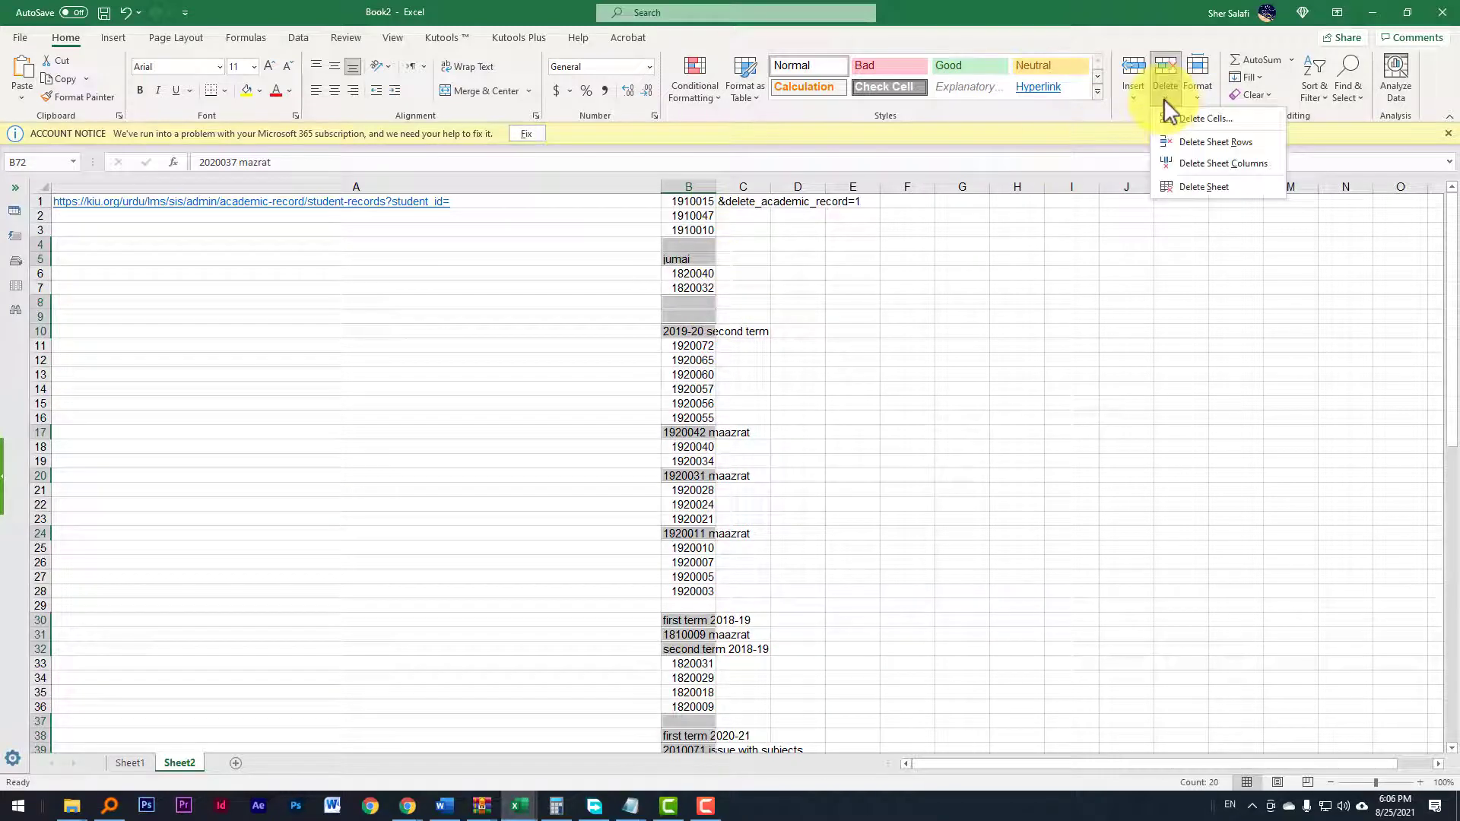
{"action": "left_click", "coordinate": [1190, 142]}
Step: Select the remaining empty rows between the student ID groups in column B for deletion
{"action": "scroll", "coordinate": [692, 335], "scroll_direction": "up", "scroll_amount": 6}
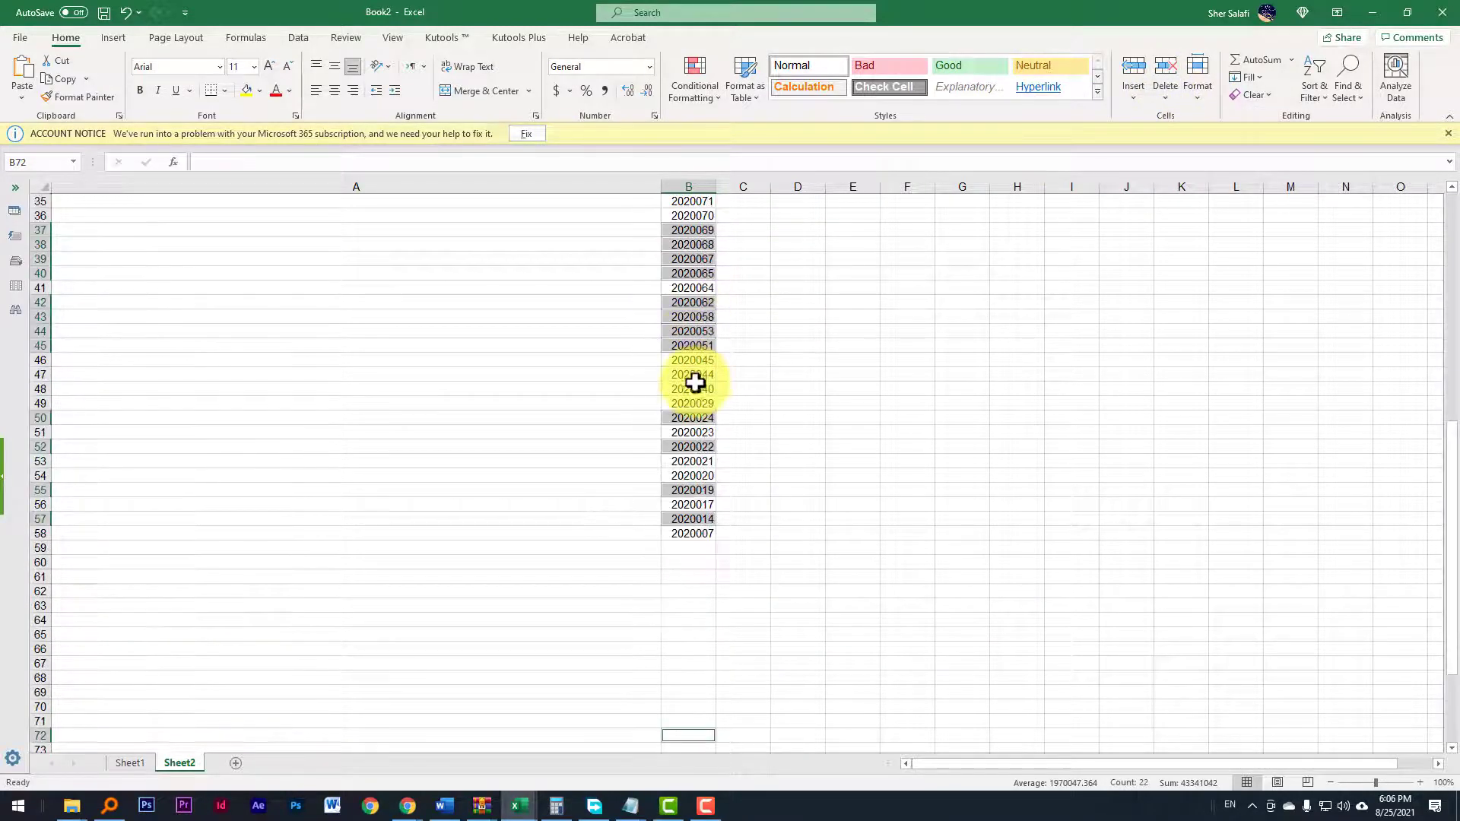
{"action": "scroll", "coordinate": [695, 383], "scroll_direction": "up", "scroll_amount": 11}
{"action": "left_click", "coordinate": [700, 478]}
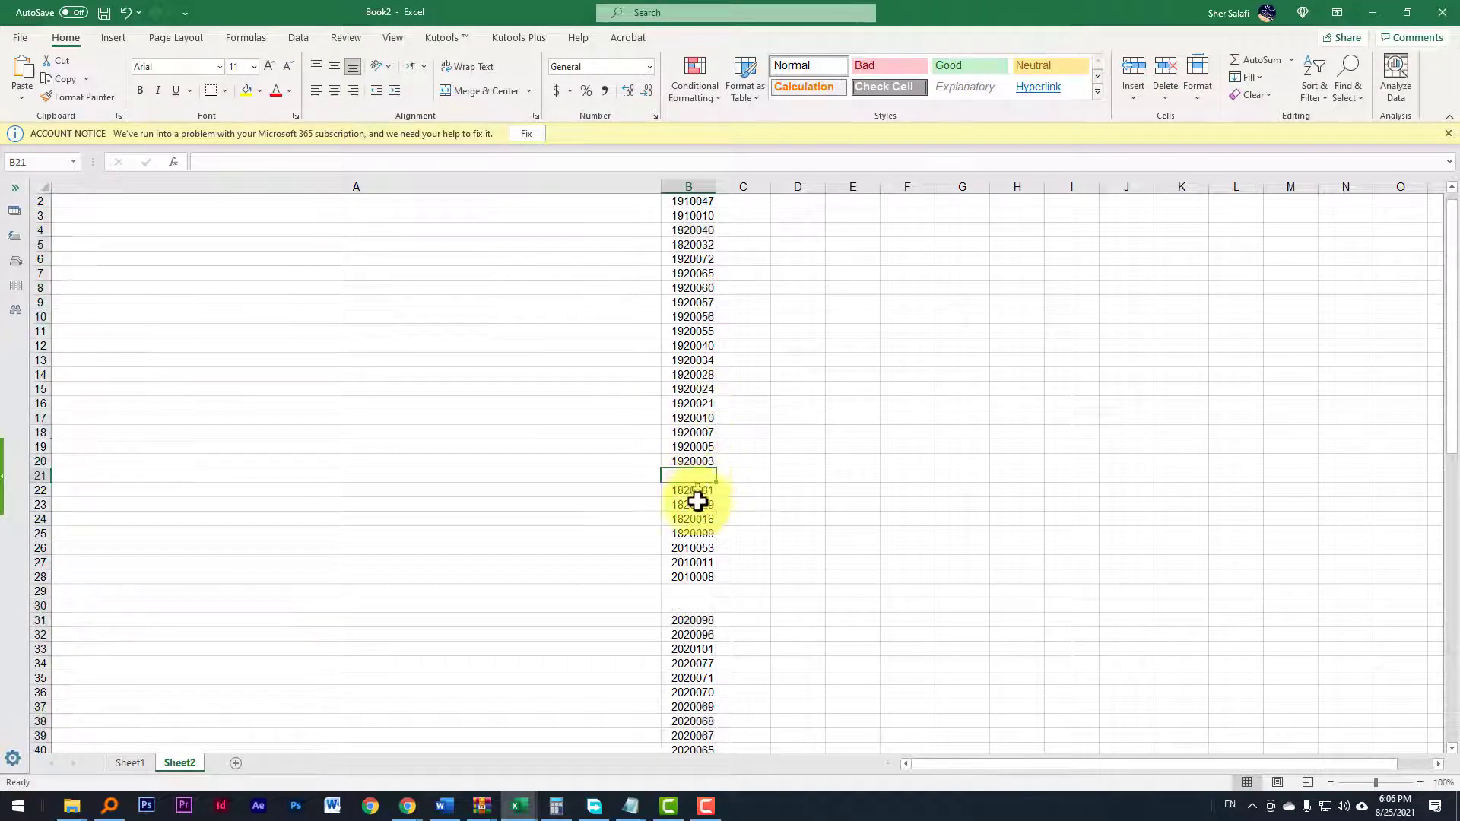
{"action": "left_click_drag", "start_coordinate": [697, 596], "coordinate": [694, 606], "text": "ctrl"}
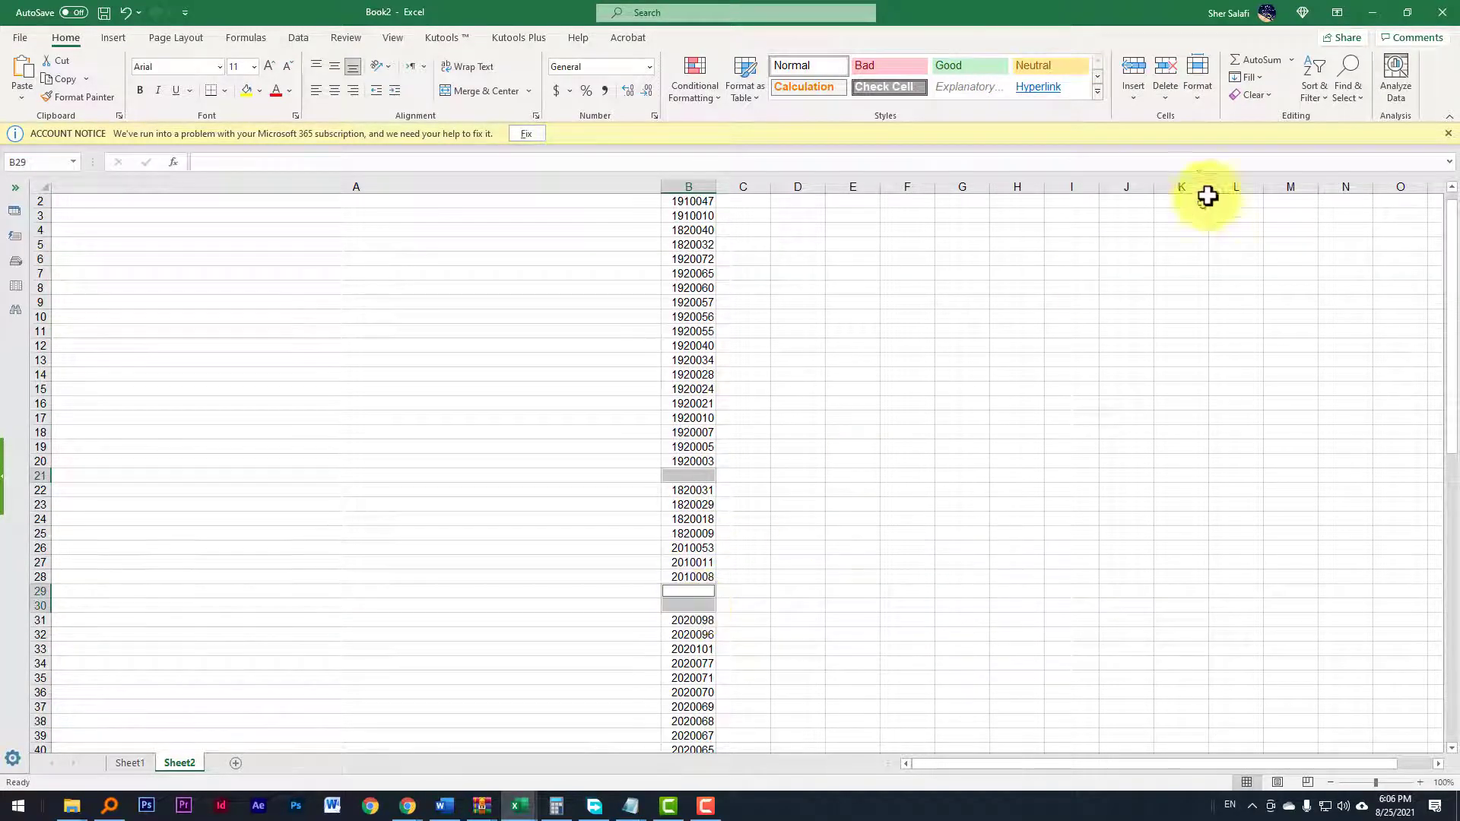
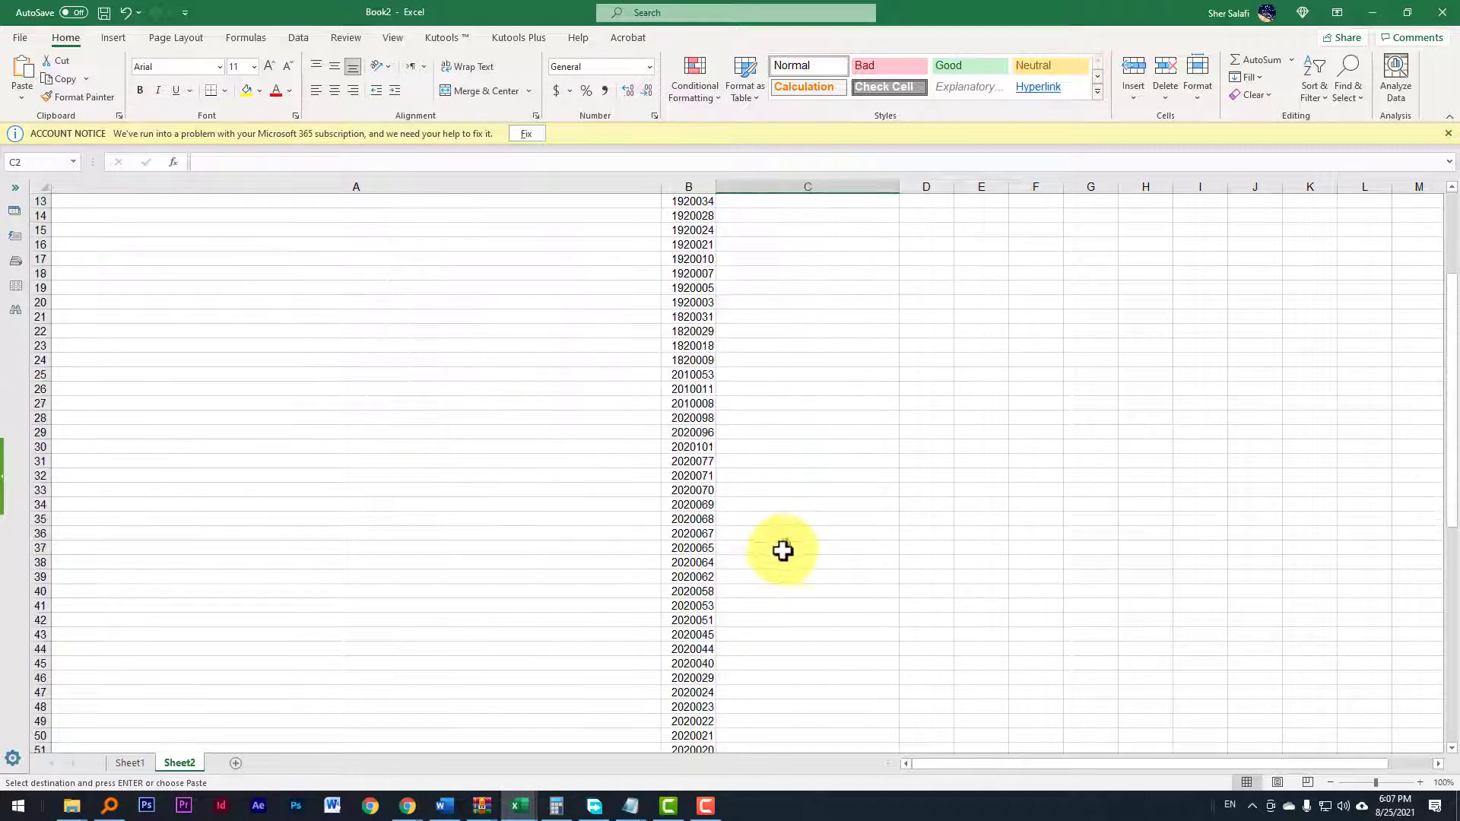
Step: Select column C from C2 down to row 55, alongside the full list of student IDs in column B
{"action": "scroll", "coordinate": [783, 551], "scroll_direction": "down", "scroll_amount": 5}
{"action": "left_click", "coordinate": [753, 589], "text": "shift"}
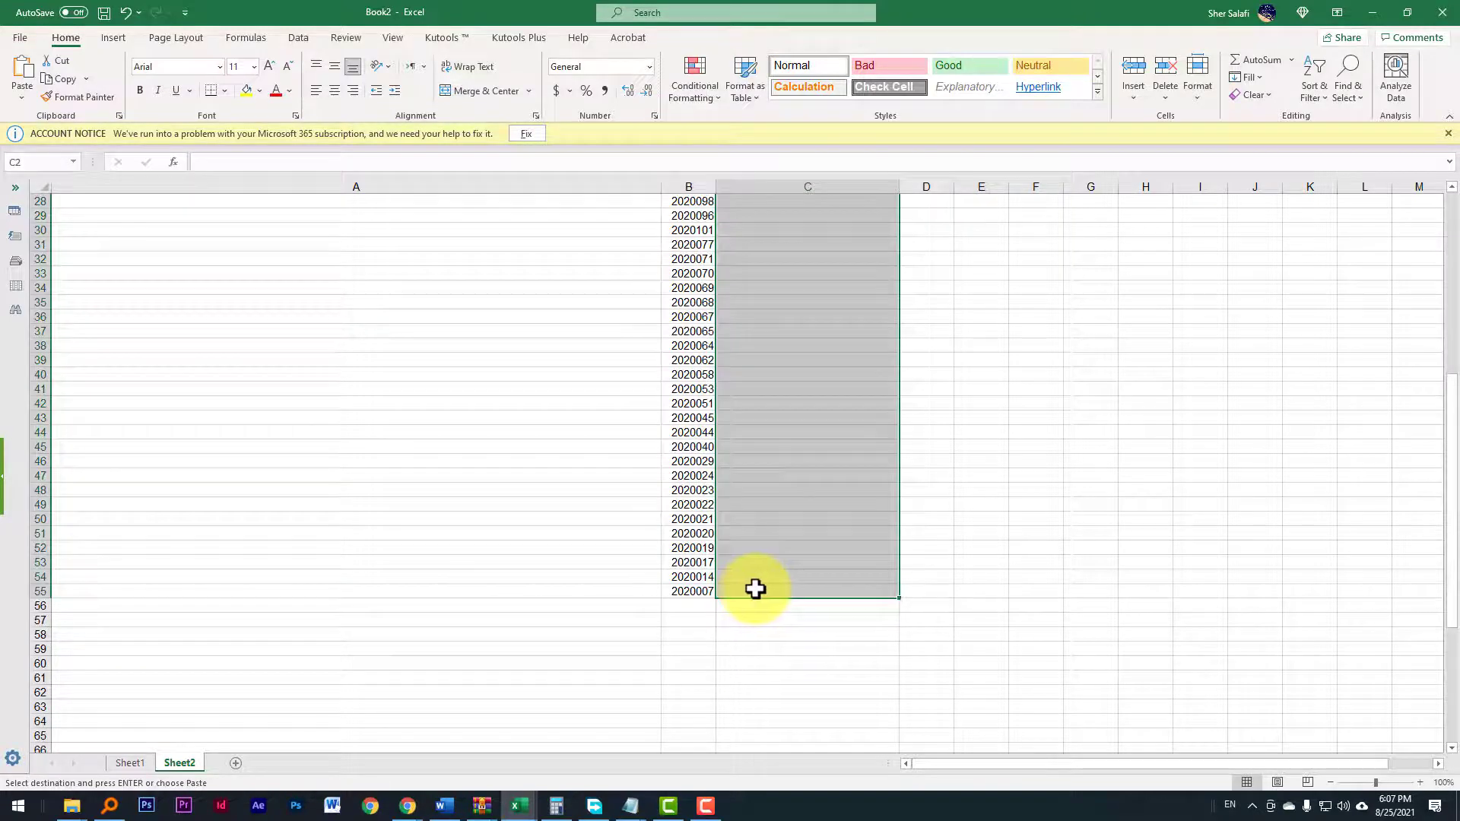
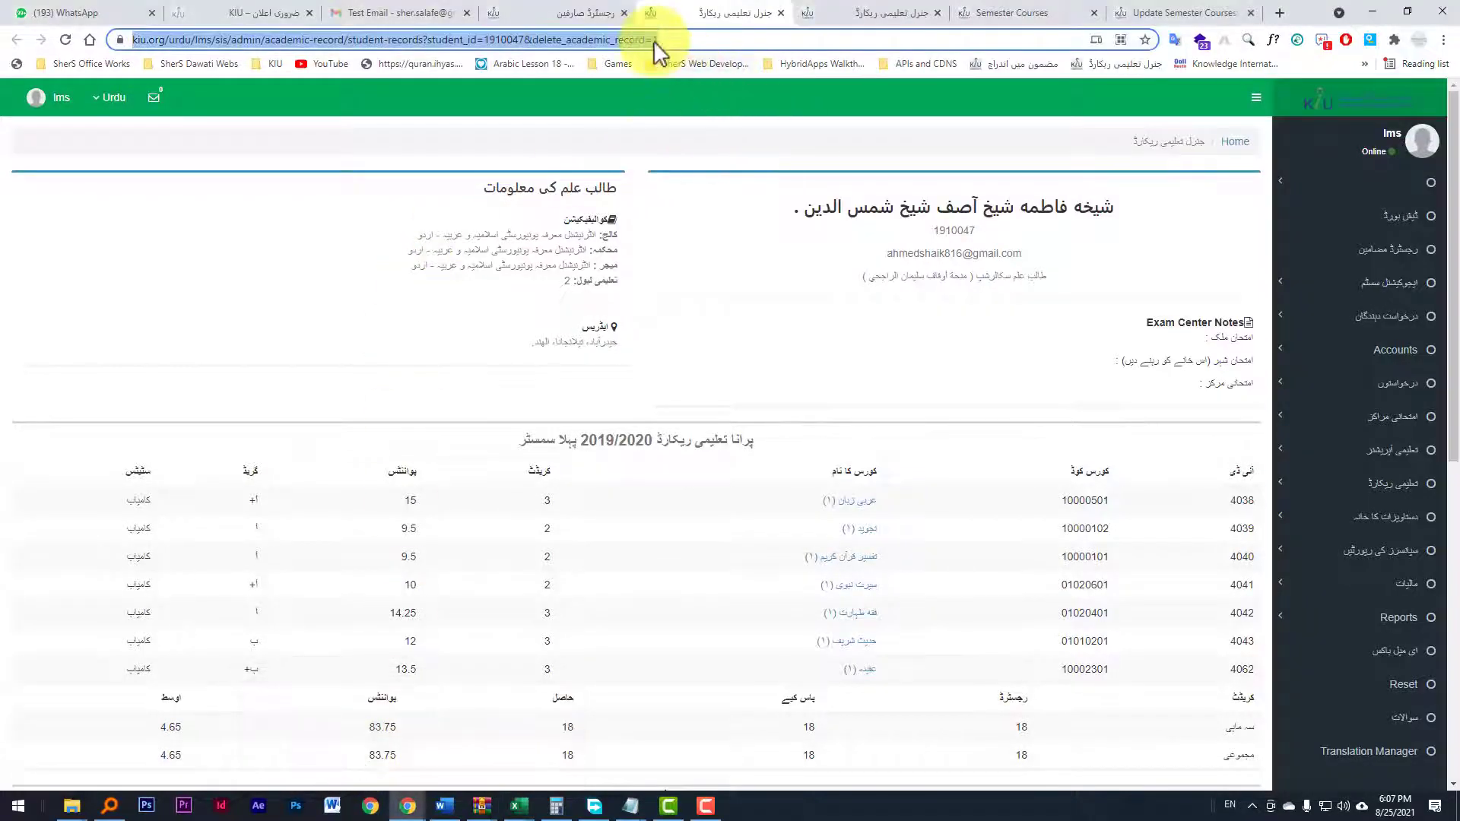
Step: Open the URL Opener site (url-opener.com) in a neighbouring student-record tab, and return to the delete-record tab
{"action": "left_click_drag", "start_coordinate": [654, 39], "coordinate": [163, 55]}
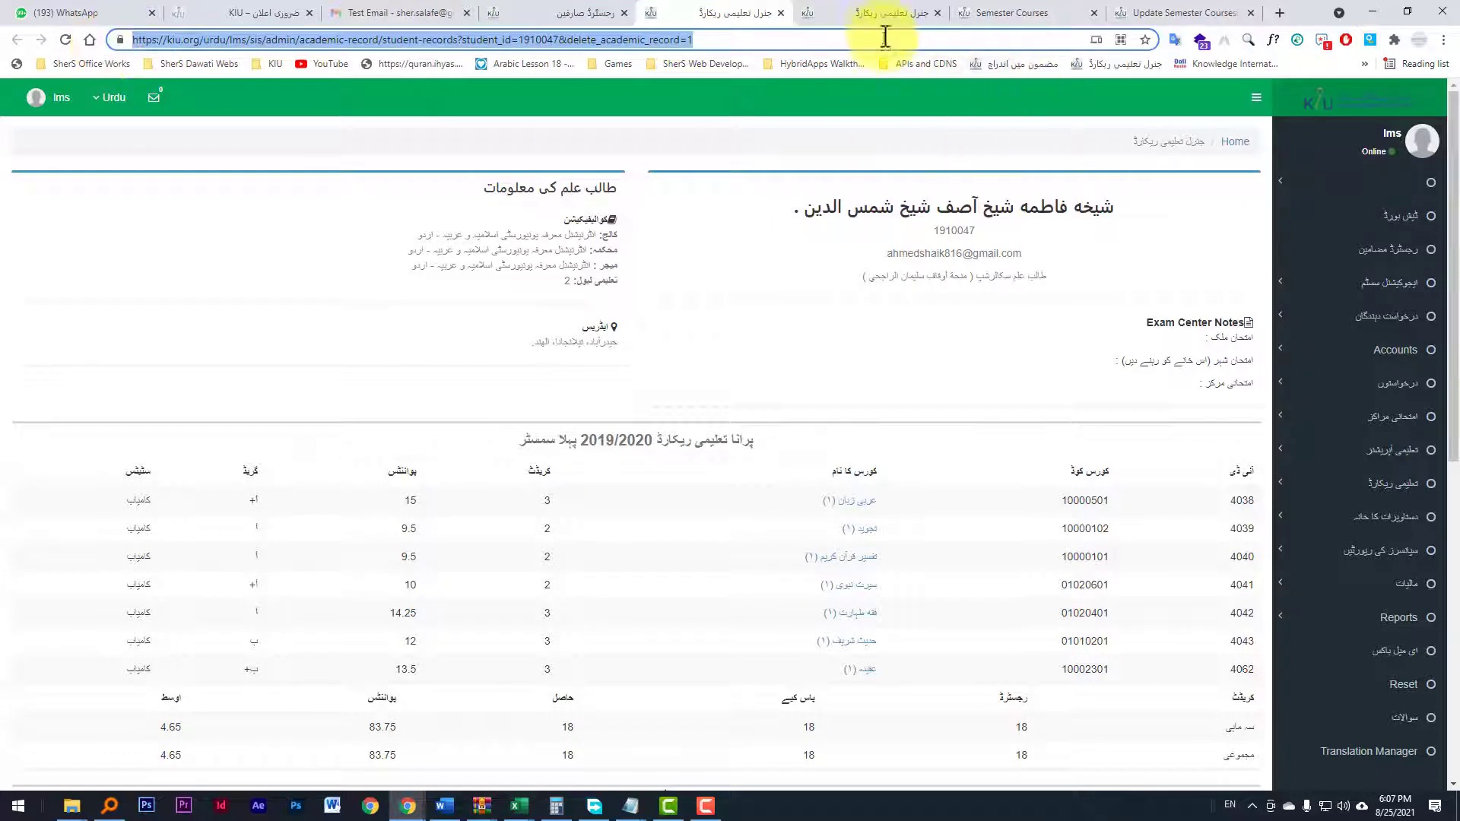
{"action": "left_click", "coordinate": [874, 14]}
{"action": "left_click", "coordinate": [833, 40]}
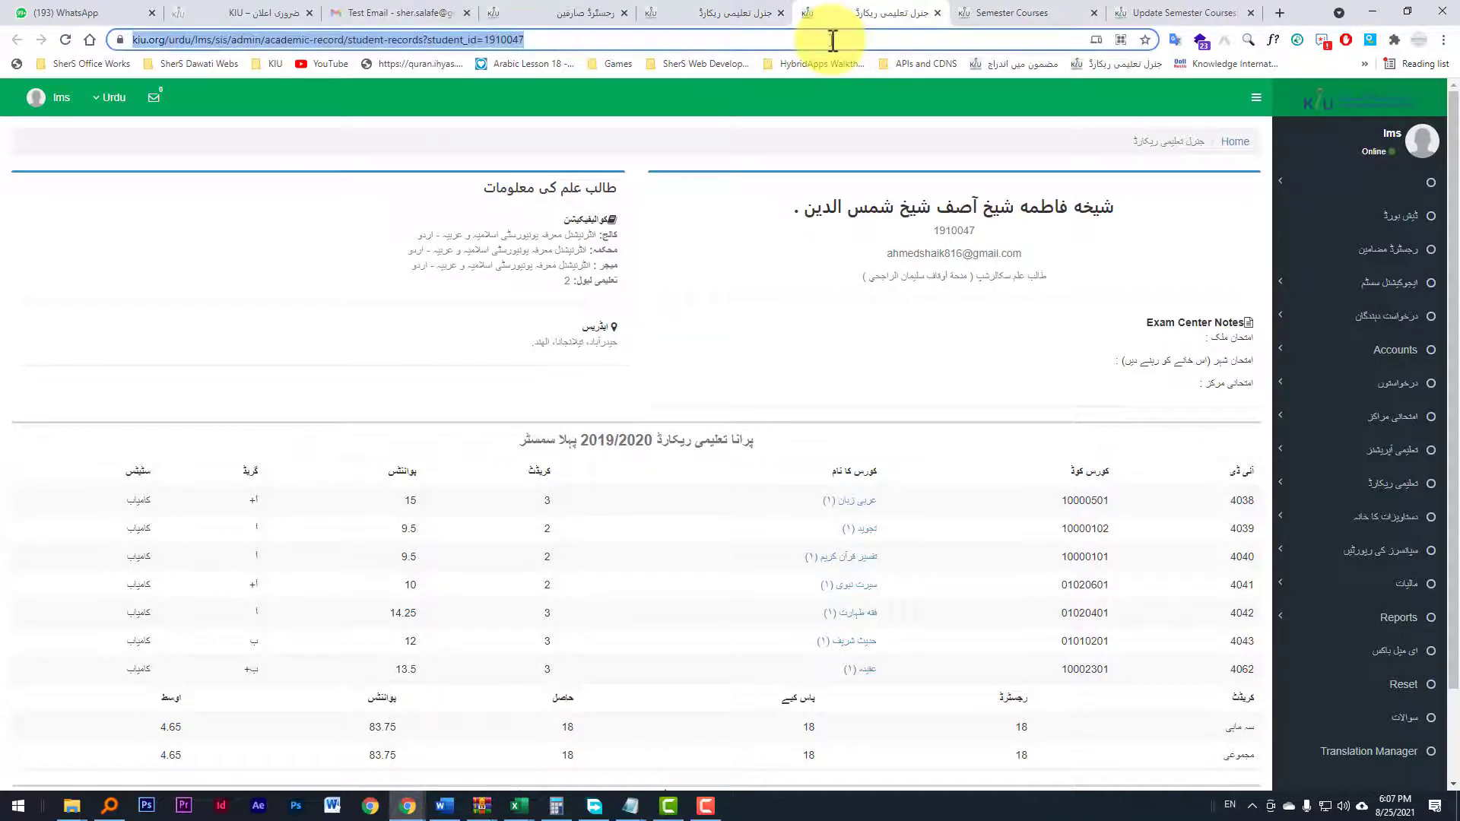
{"action": "type", "text": "ur"}
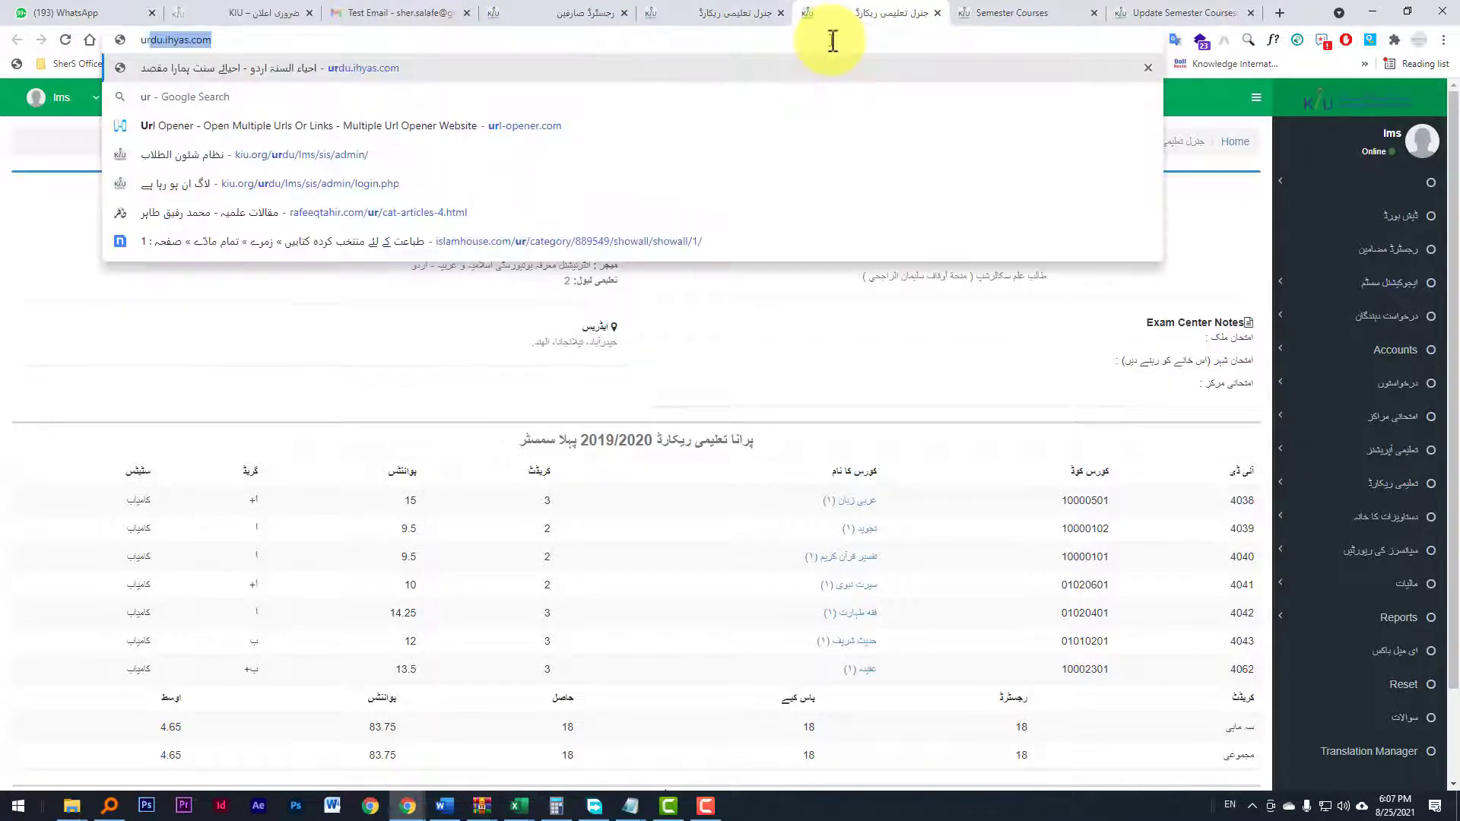
{"action": "type", "text": "l"}
{"action": "key", "text": "Delete"}
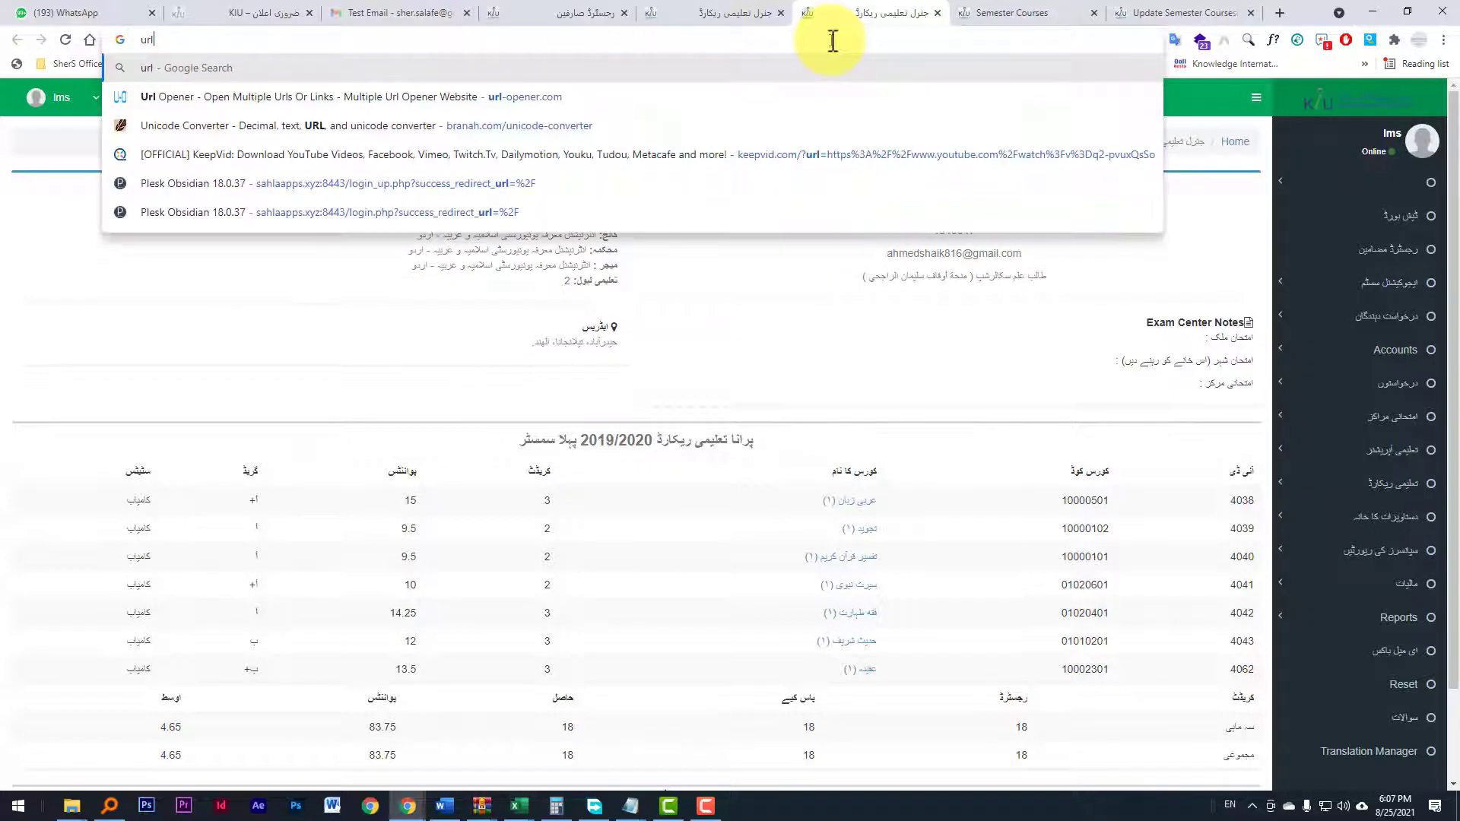
{"action": "type", "text": "-o"}
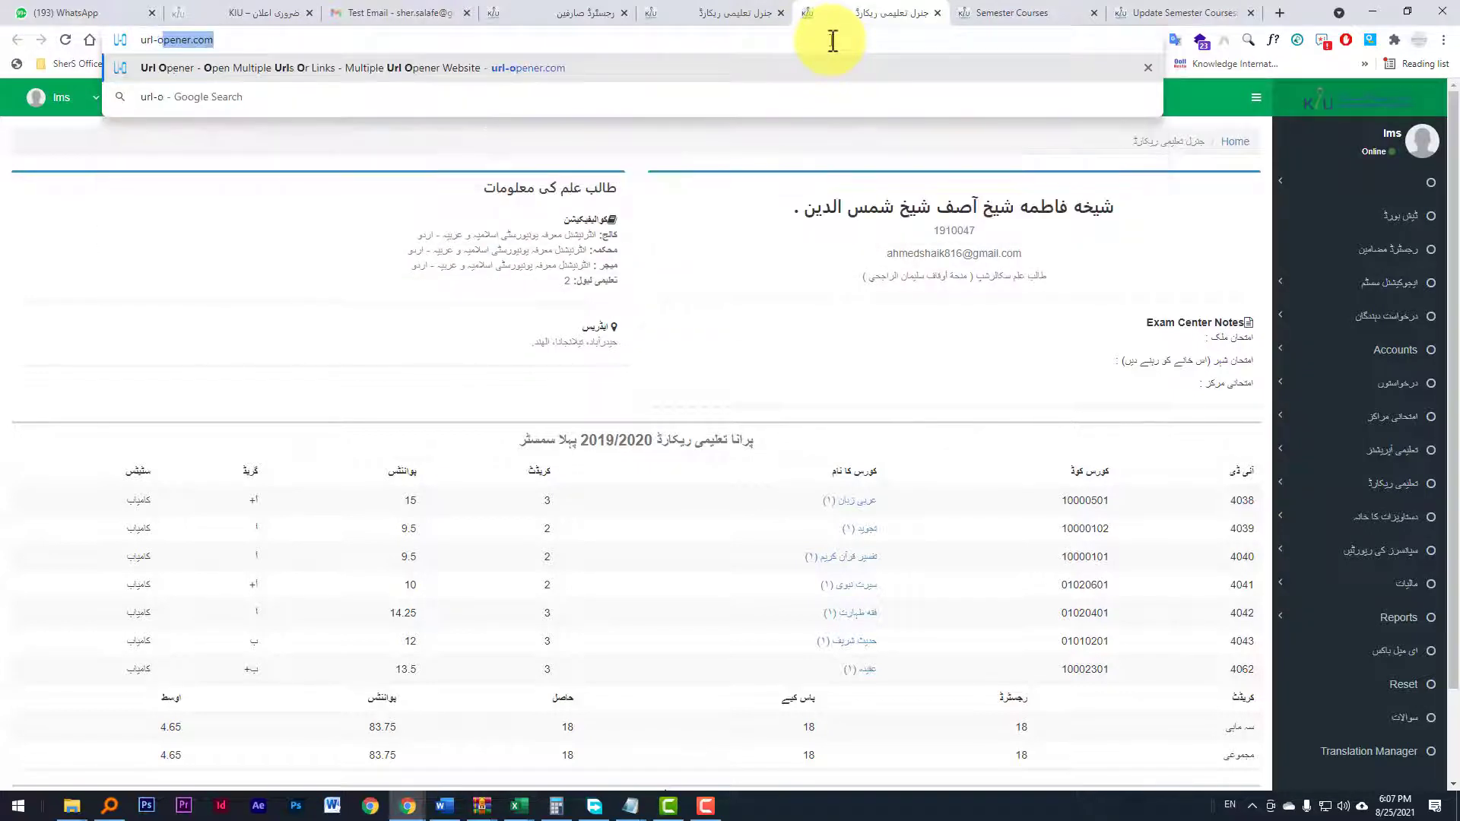
{"action": "key", "text": "Return"}
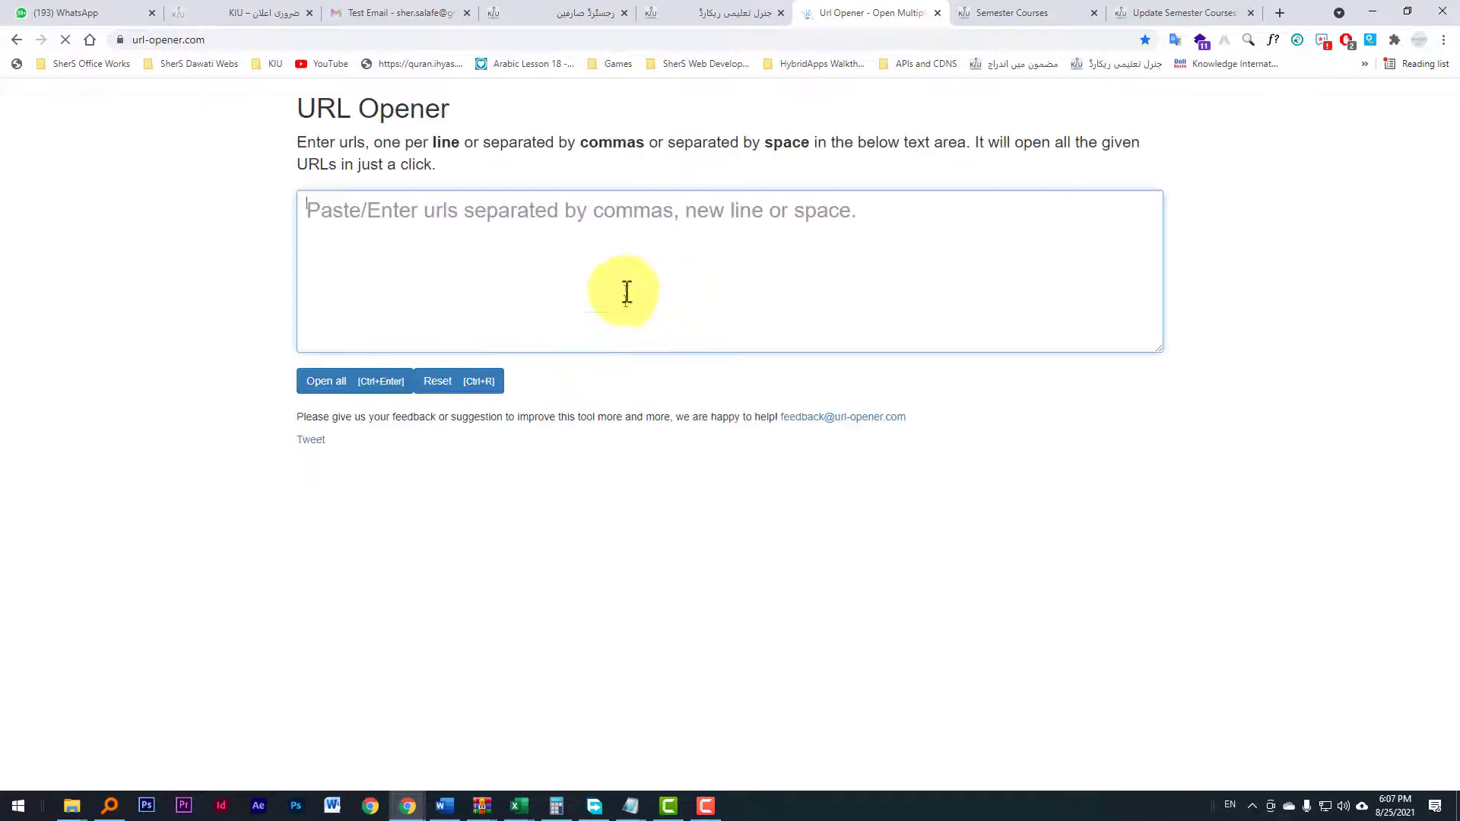
{"action": "left_click", "coordinate": [711, 13]}
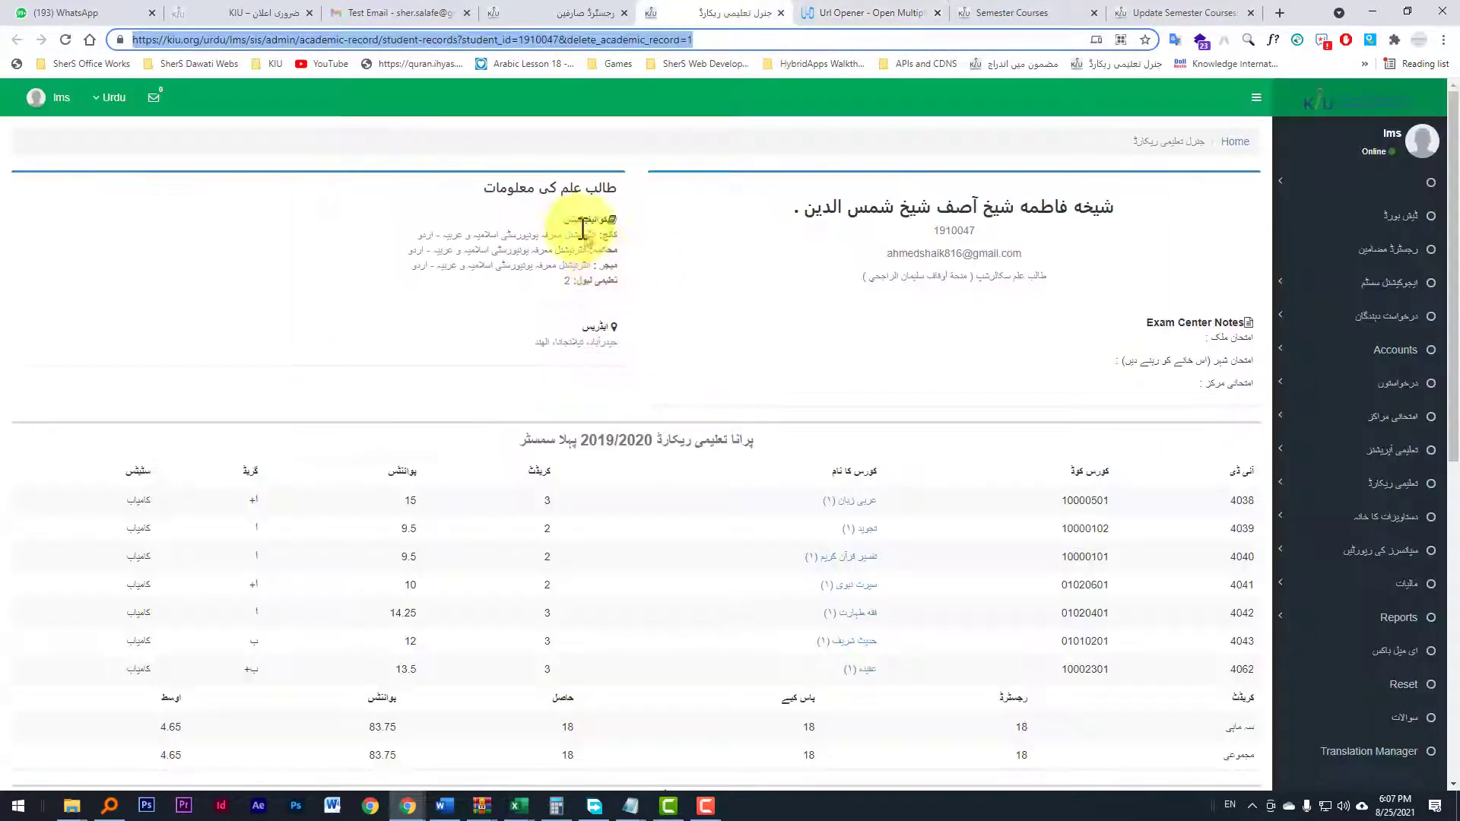
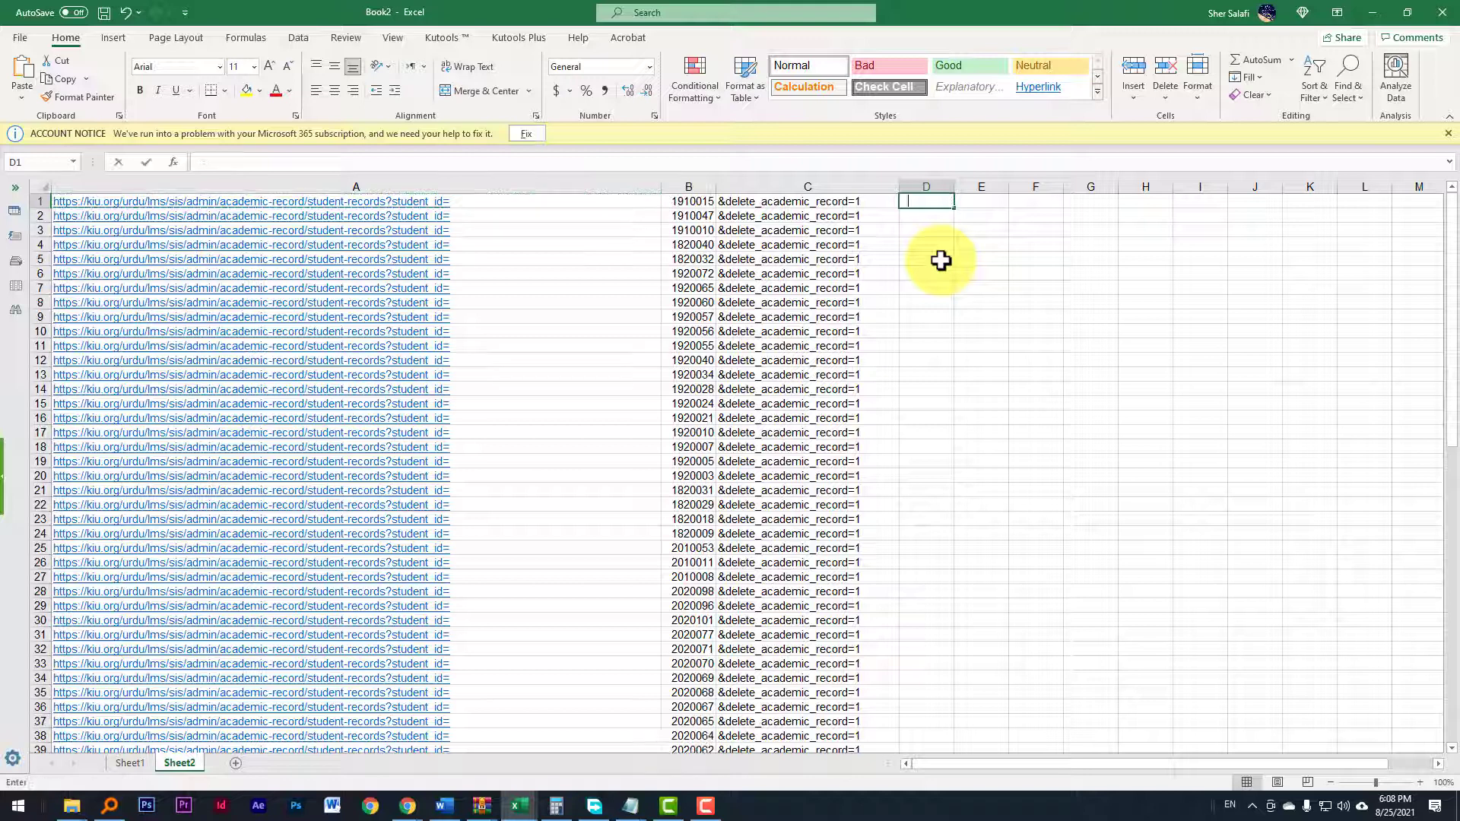
Step: Enter a CONCATENATE formula in D1 joining A1, B1 and C1 into the full delete-record URL
{"action": "type", "text": "="}
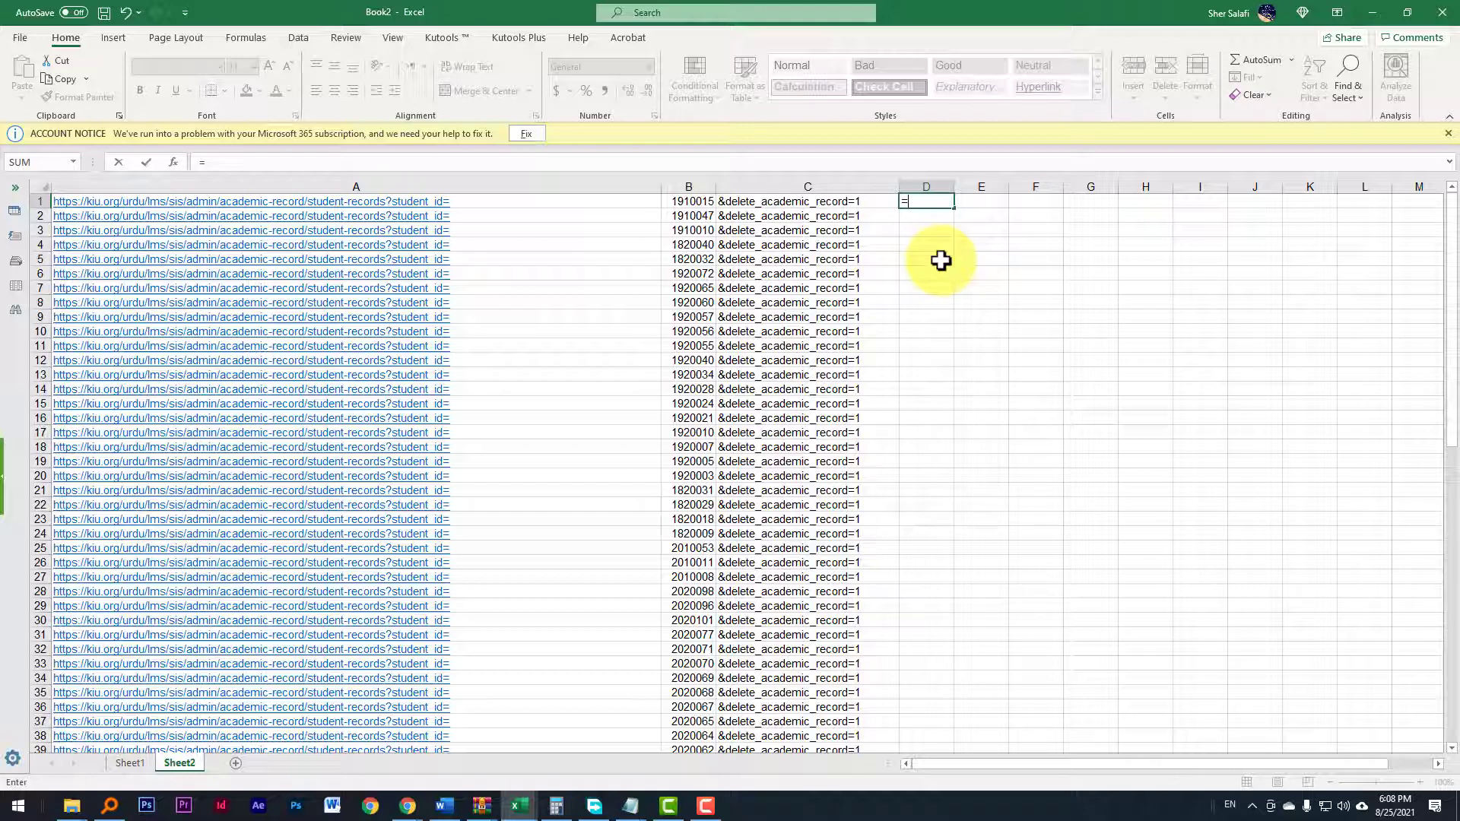
{"action": "type", "text": "c"}
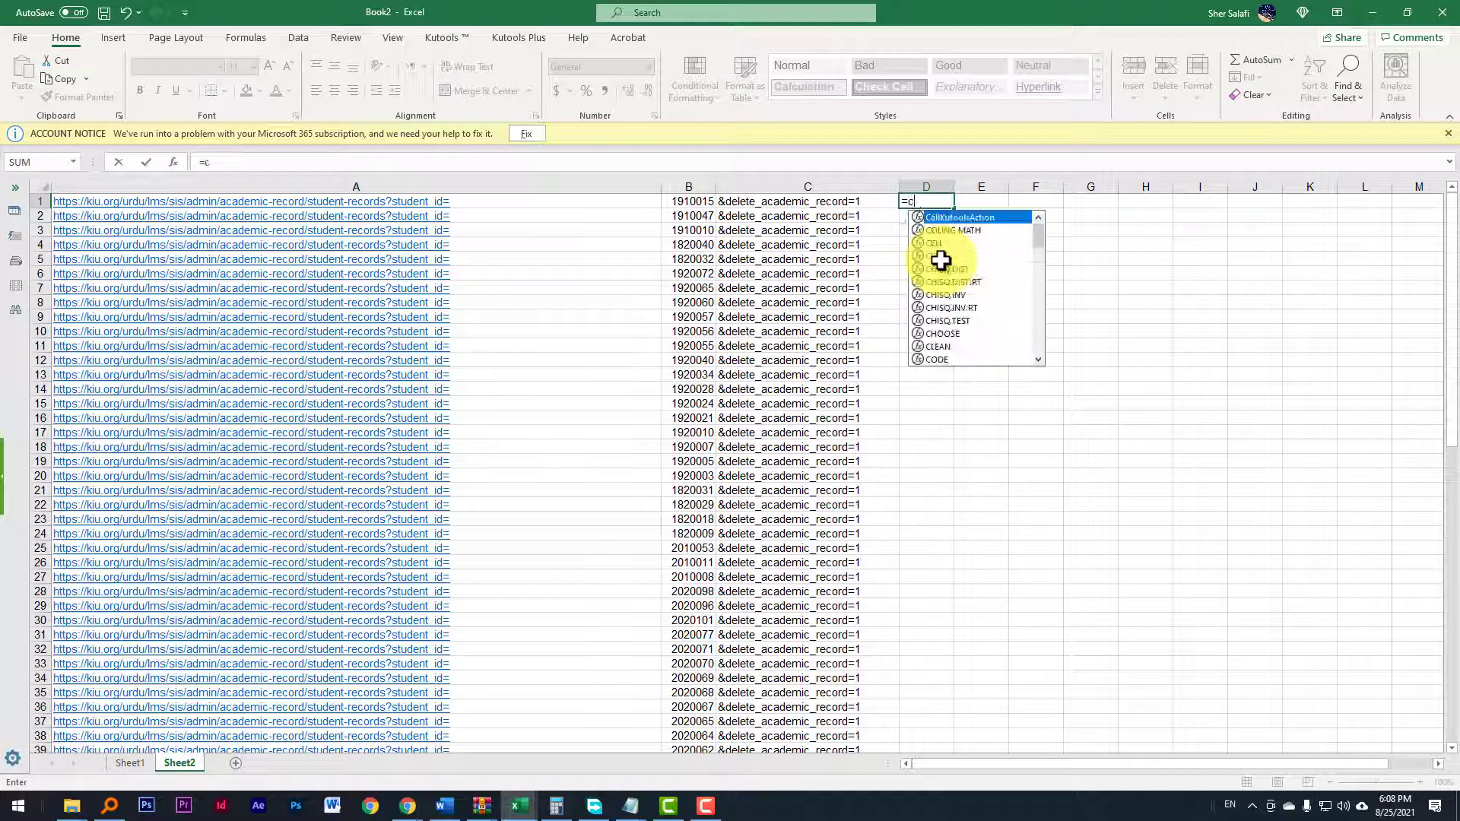
{"action": "type", "text": "oncat"}
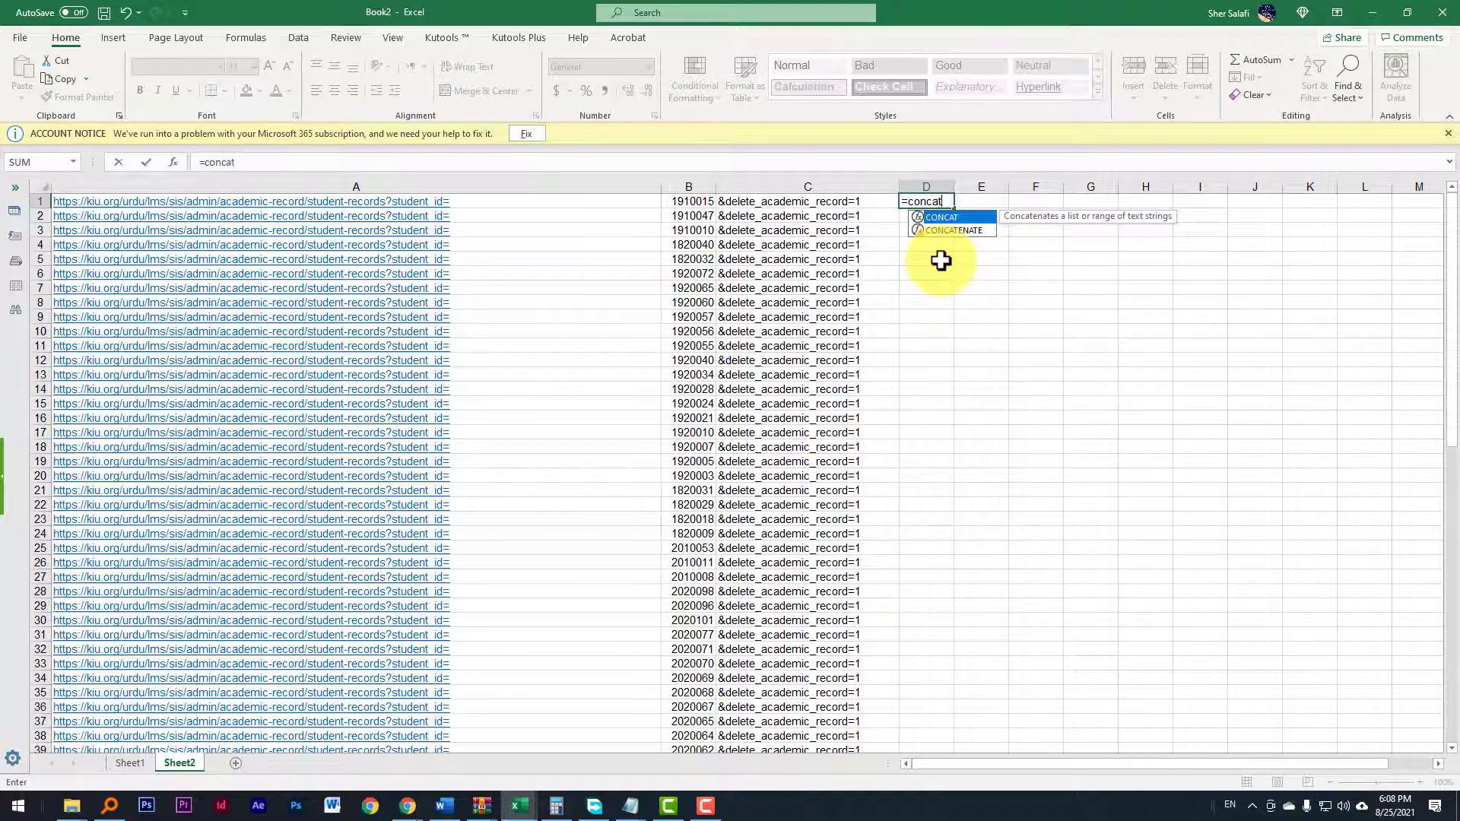
{"action": "type", "text": "e"}
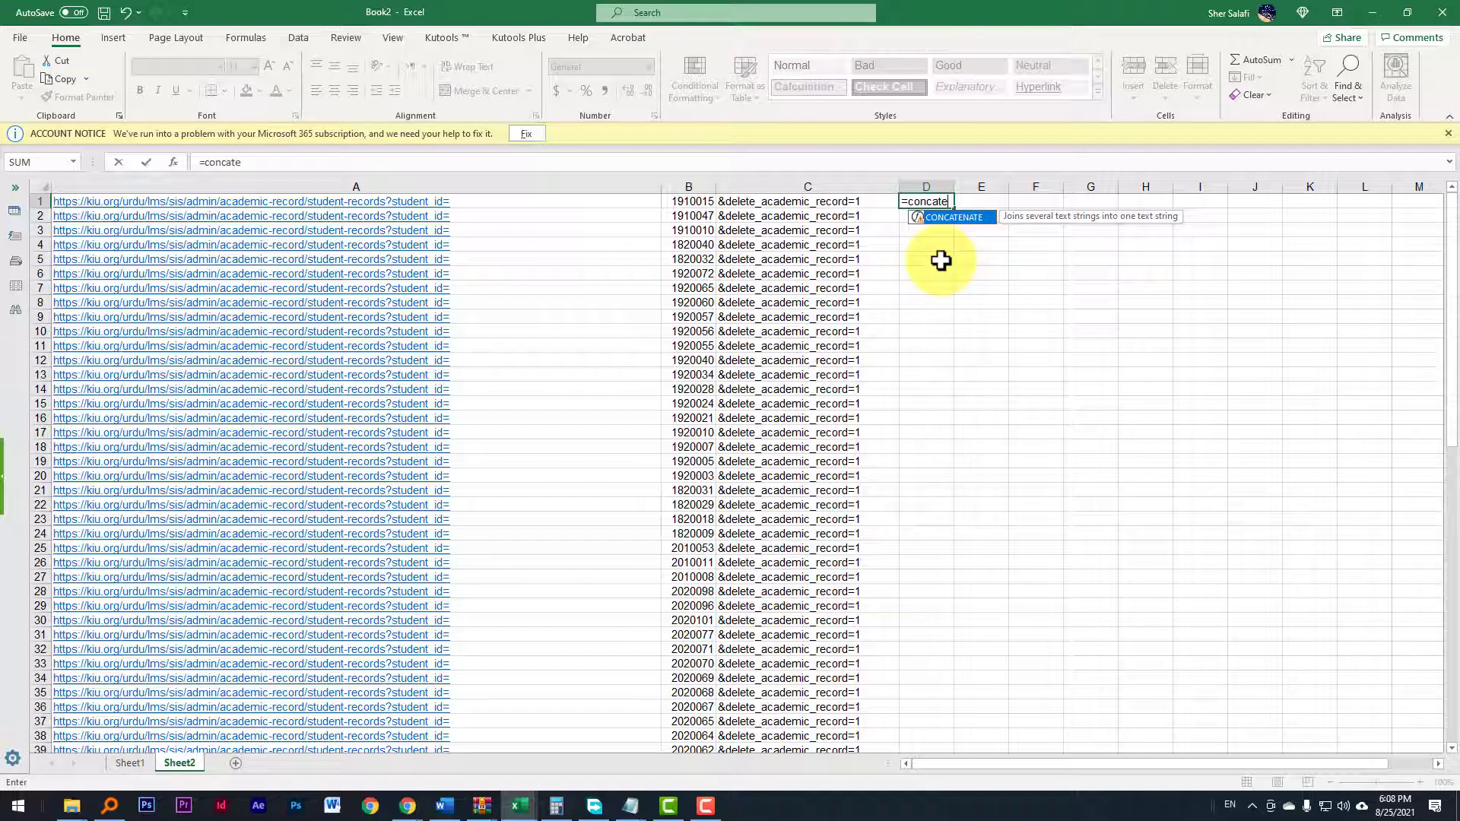
{"action": "key", "text": "Tab"}
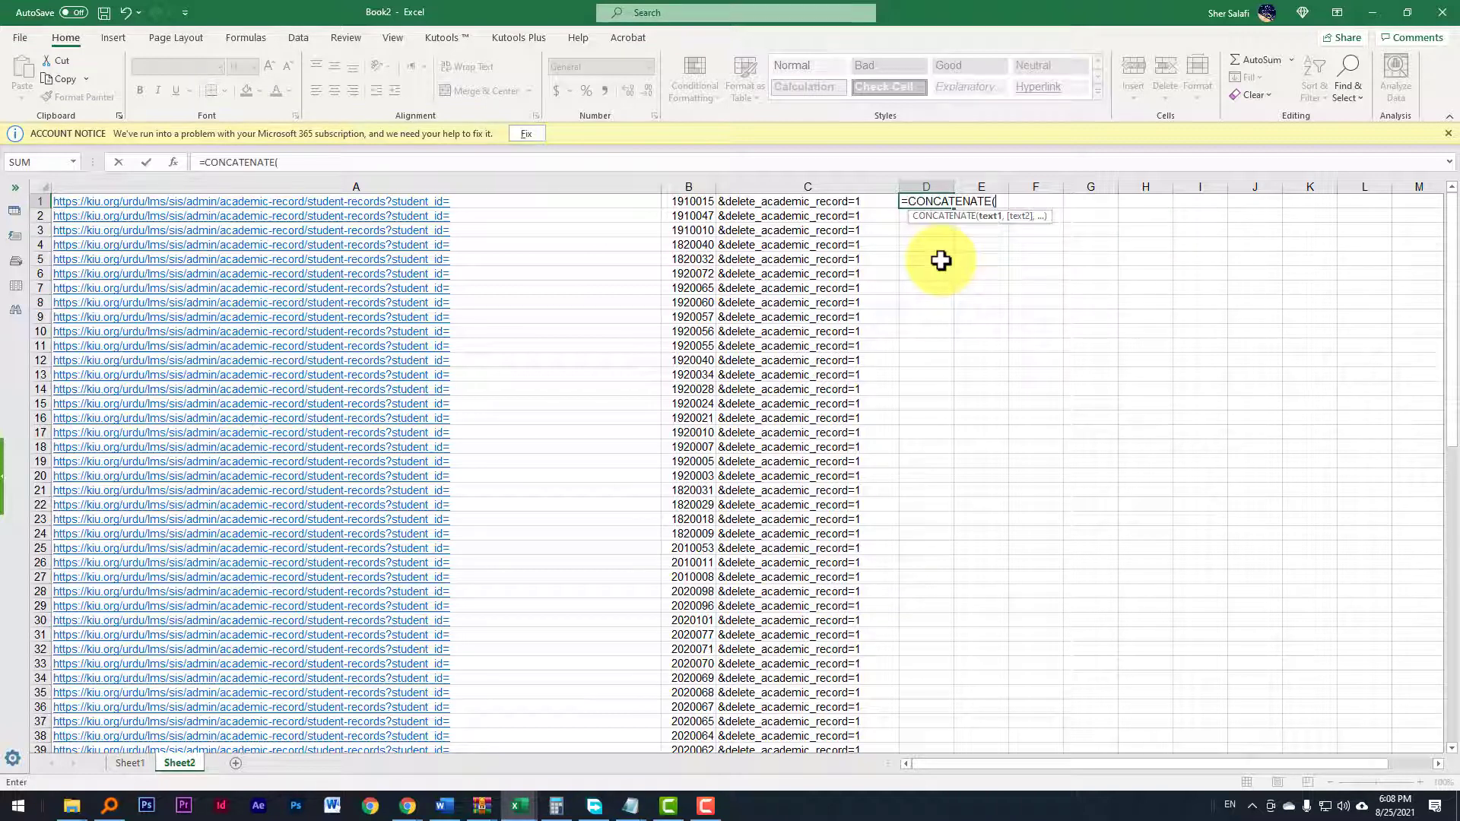
{"action": "left_click", "coordinate": [466, 201]}
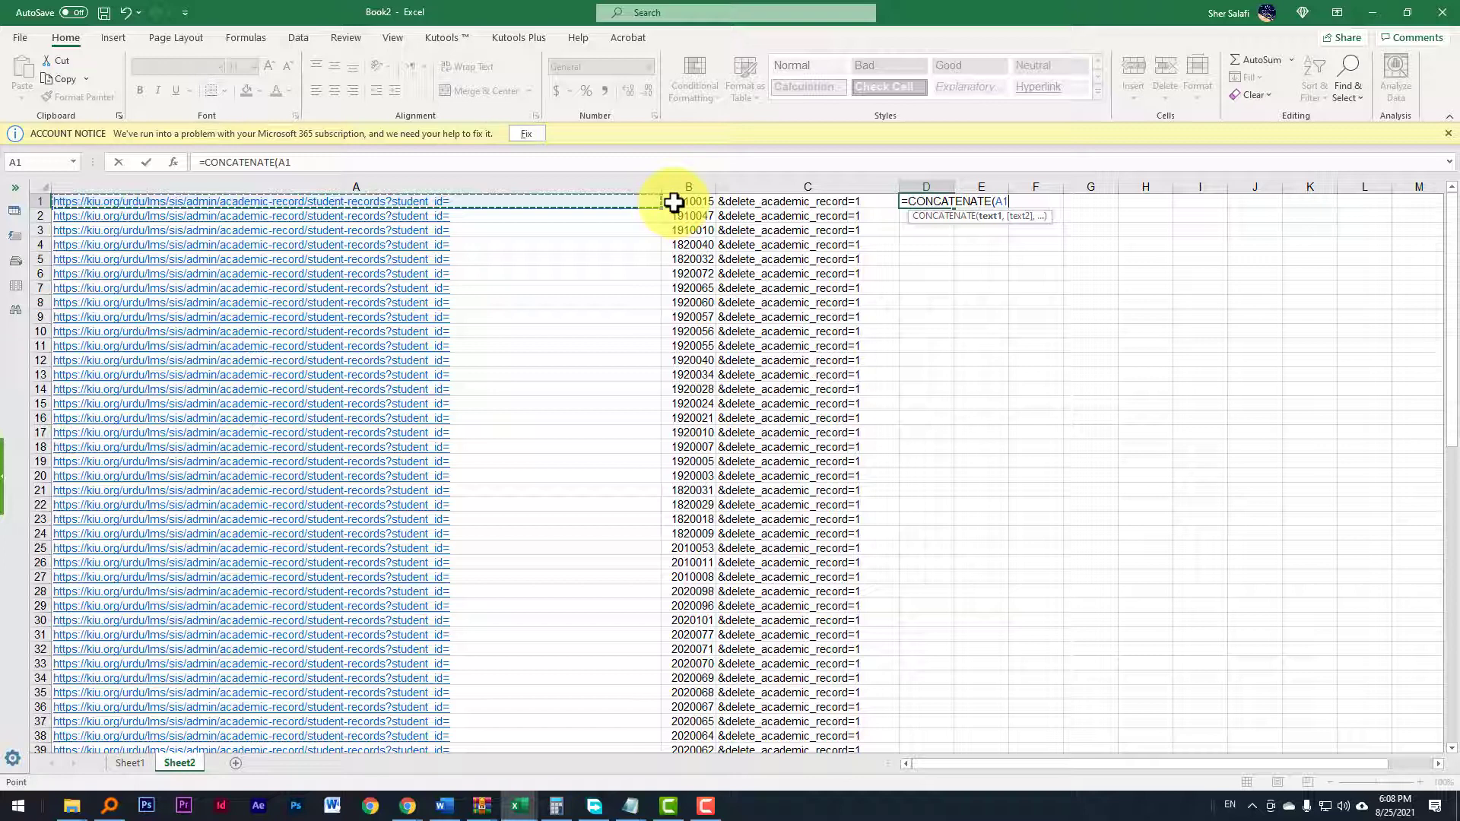
{"action": "type", "text": ","}
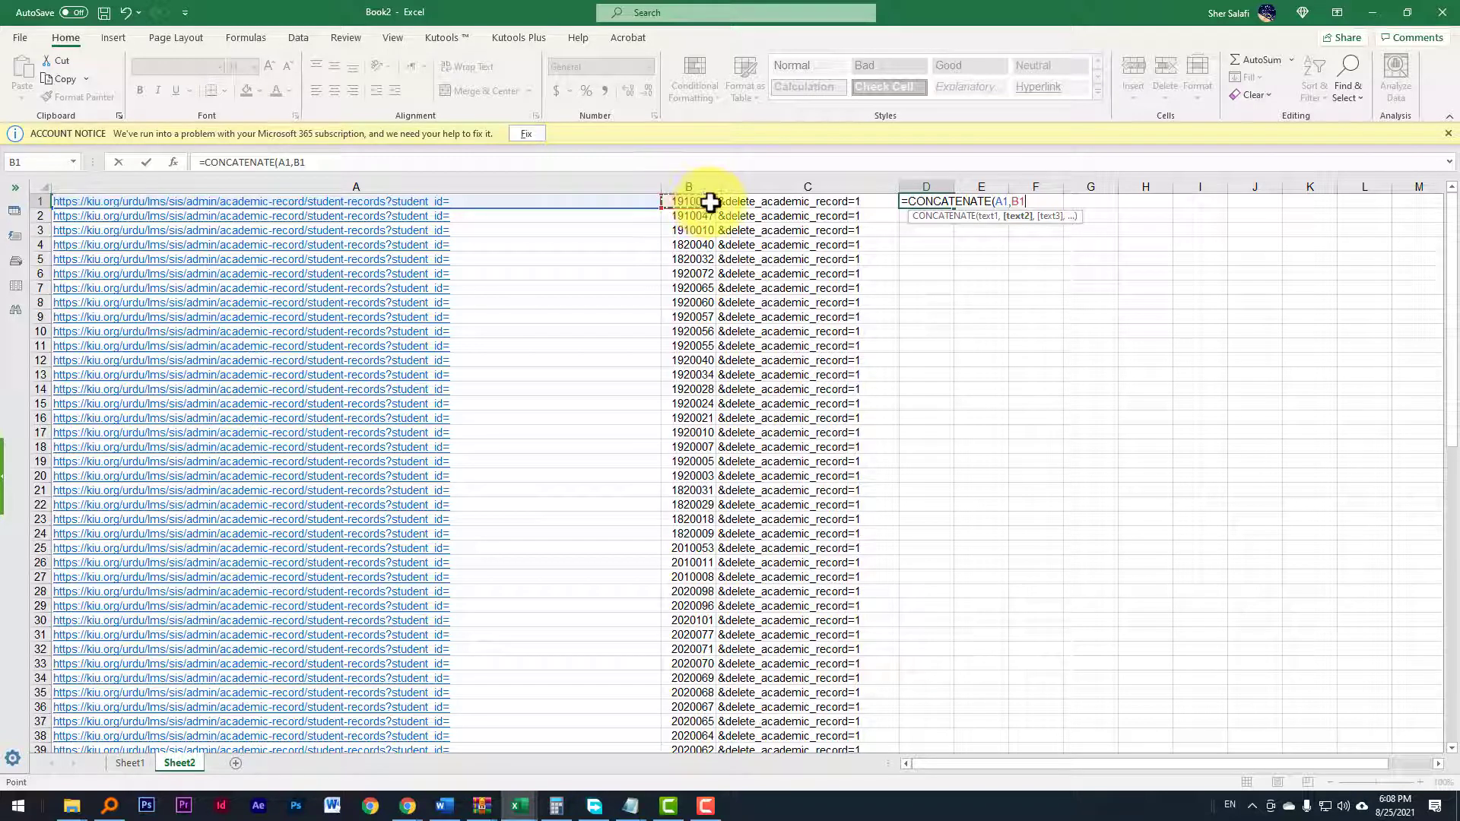
{"action": "type", "text": ","}
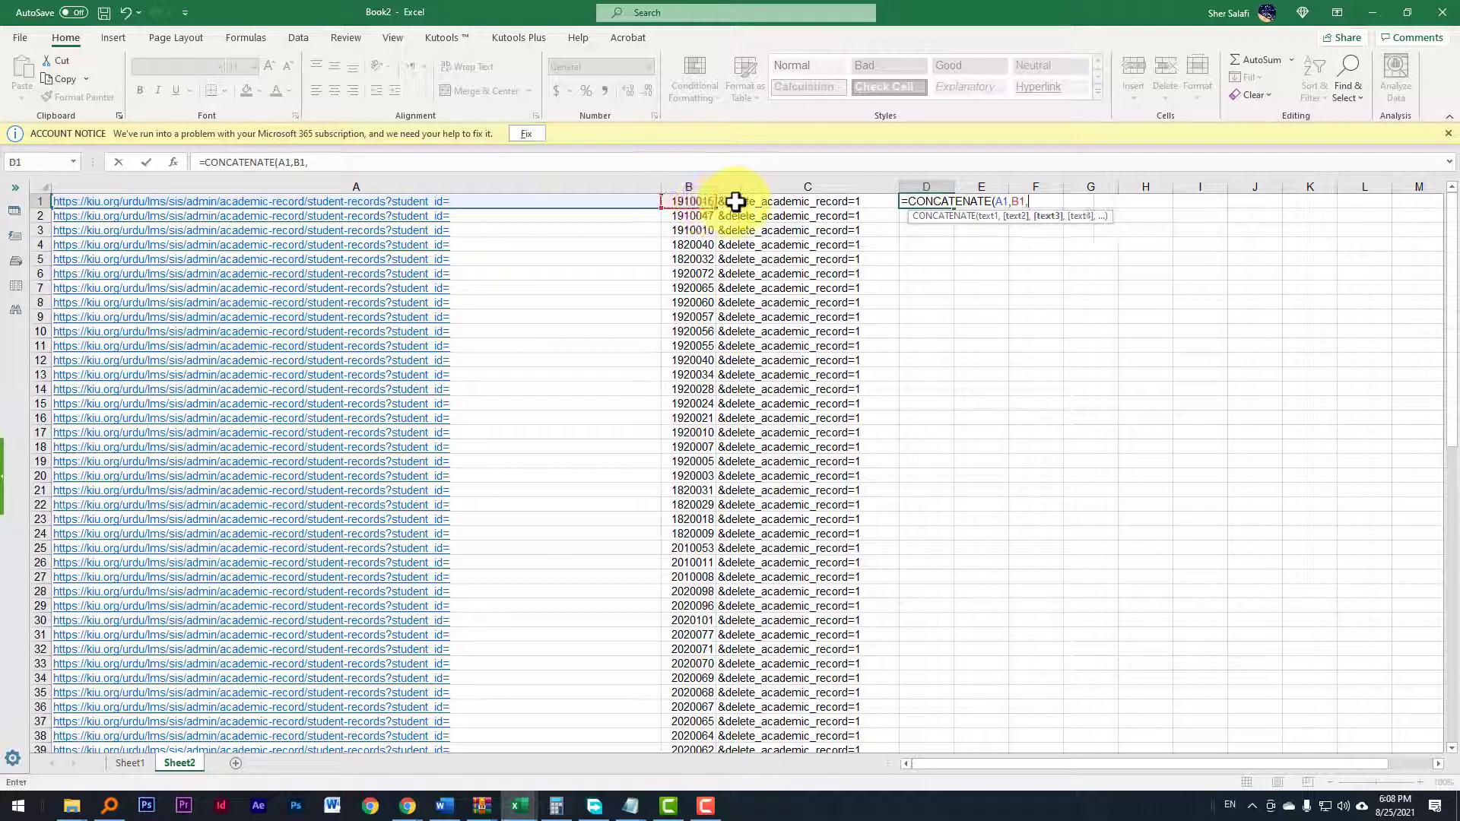
{"action": "left_click", "coordinate": [743, 200]}
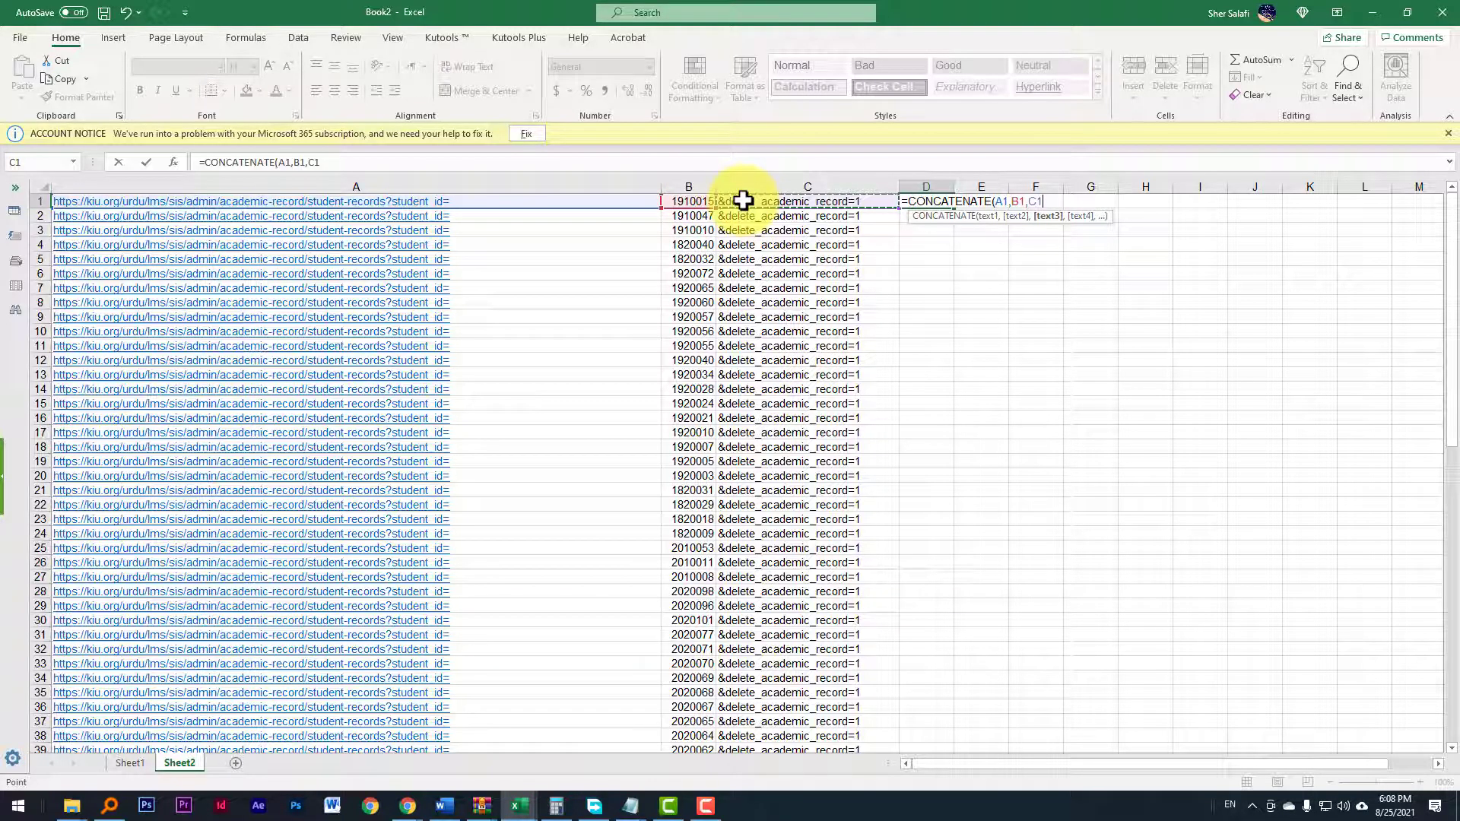
{"action": "type", "text": ")"}
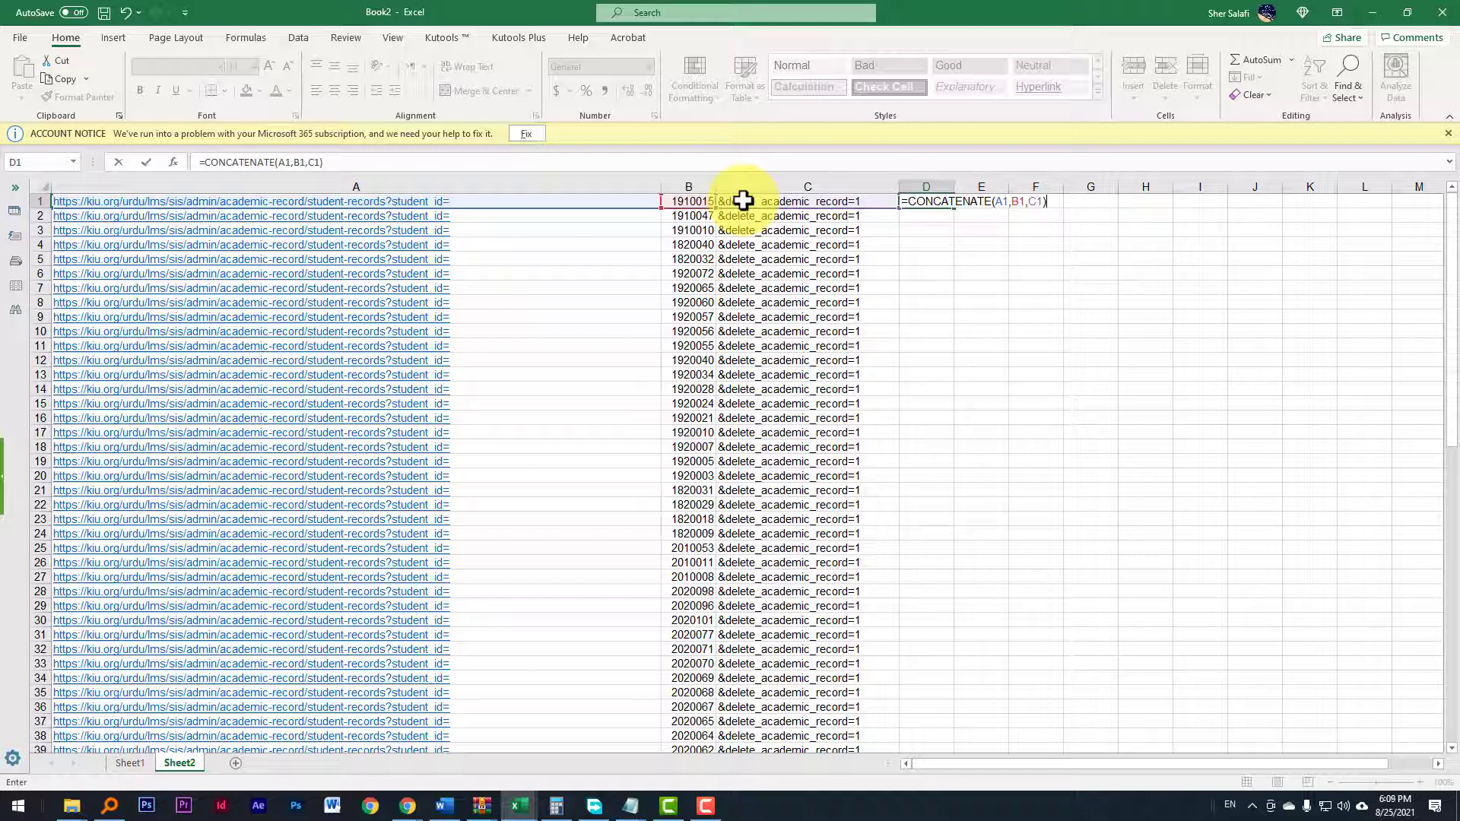
{"action": "key", "text": "Return"}
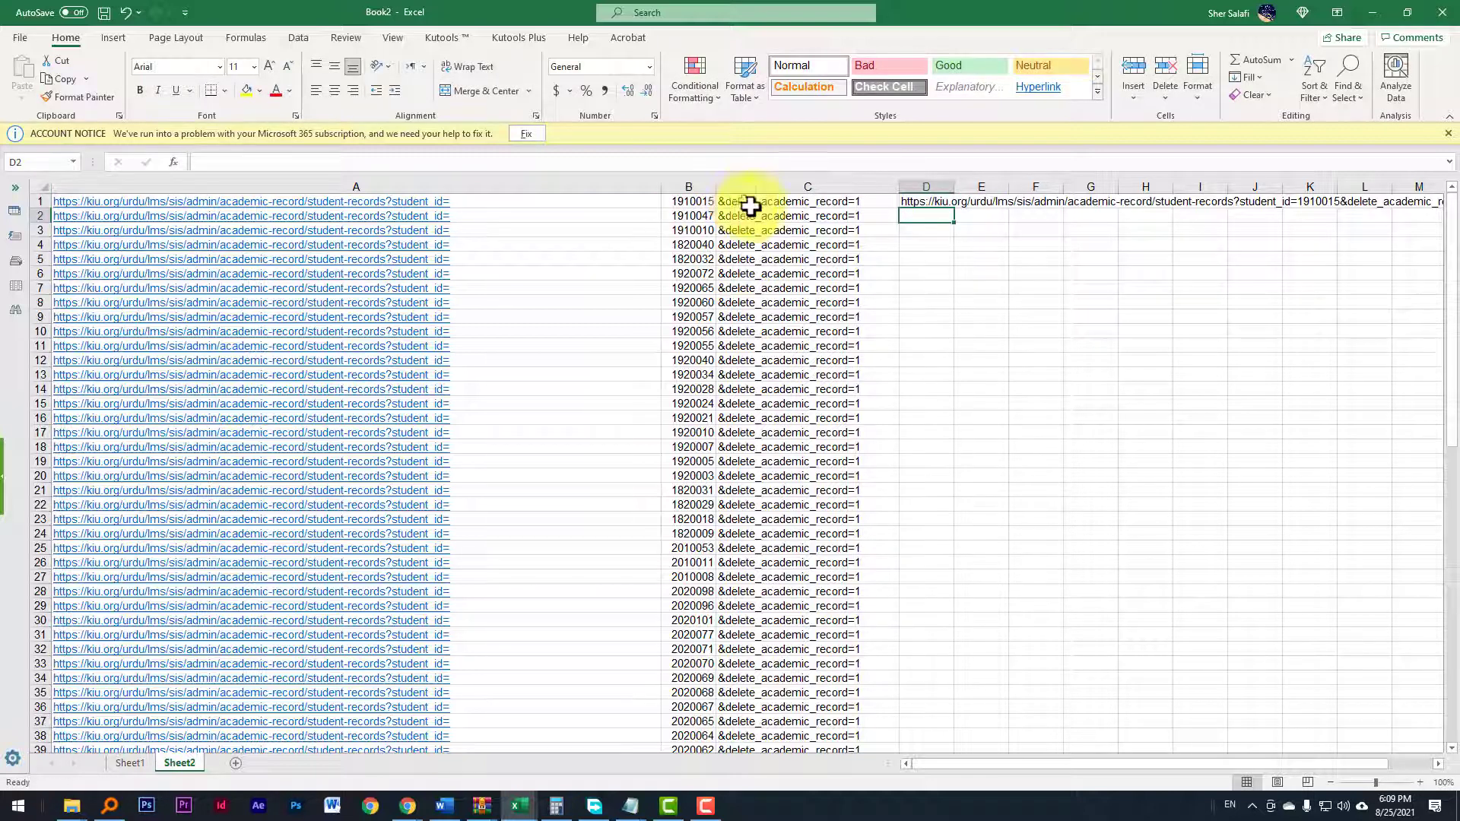
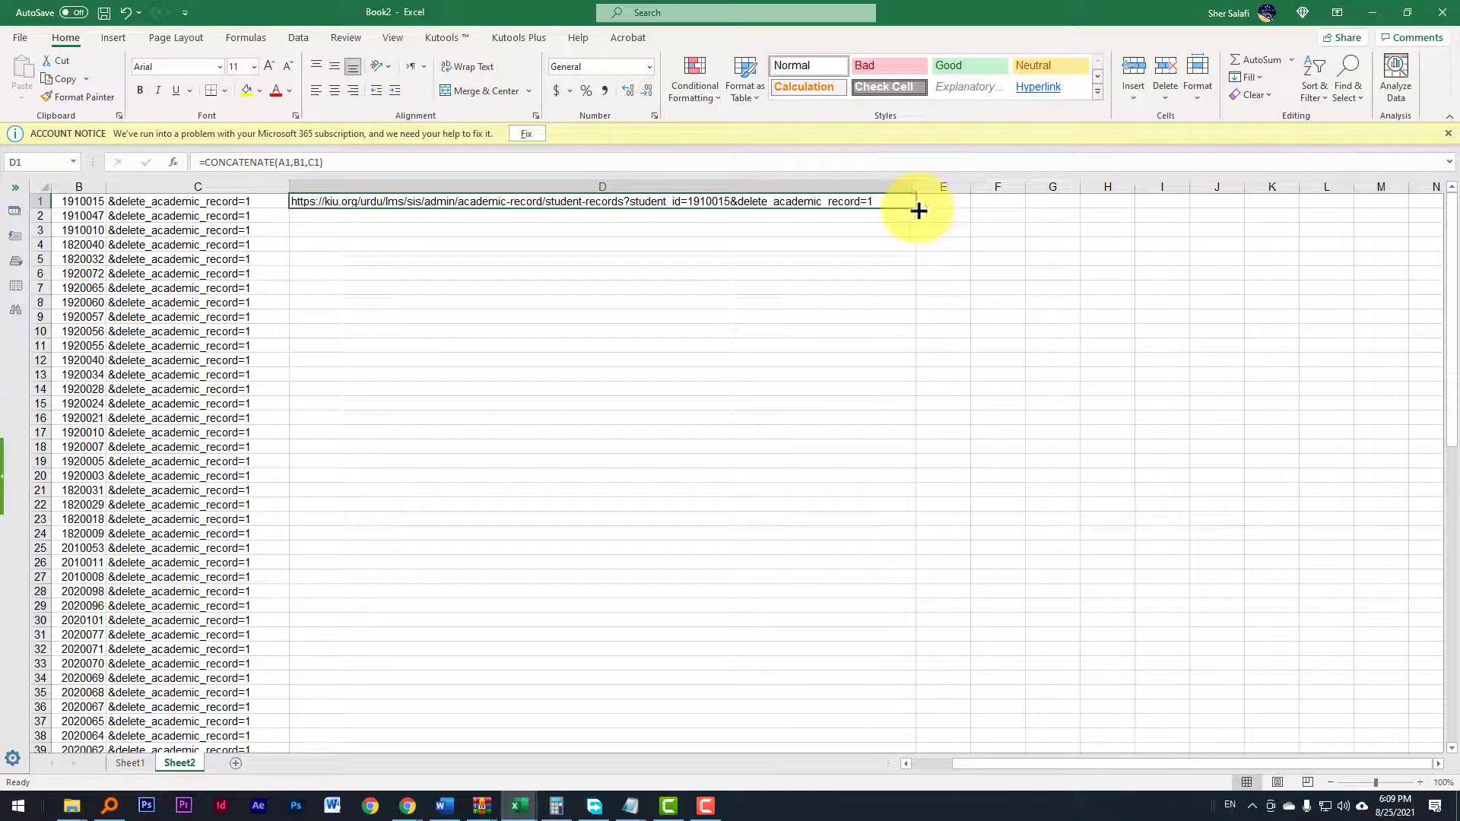
Step: Fill the D1 formula down column D through row 55 to build a URL for every student ID
{"action": "left_click_drag", "start_coordinate": [919, 211], "coordinate": [903, 731]}
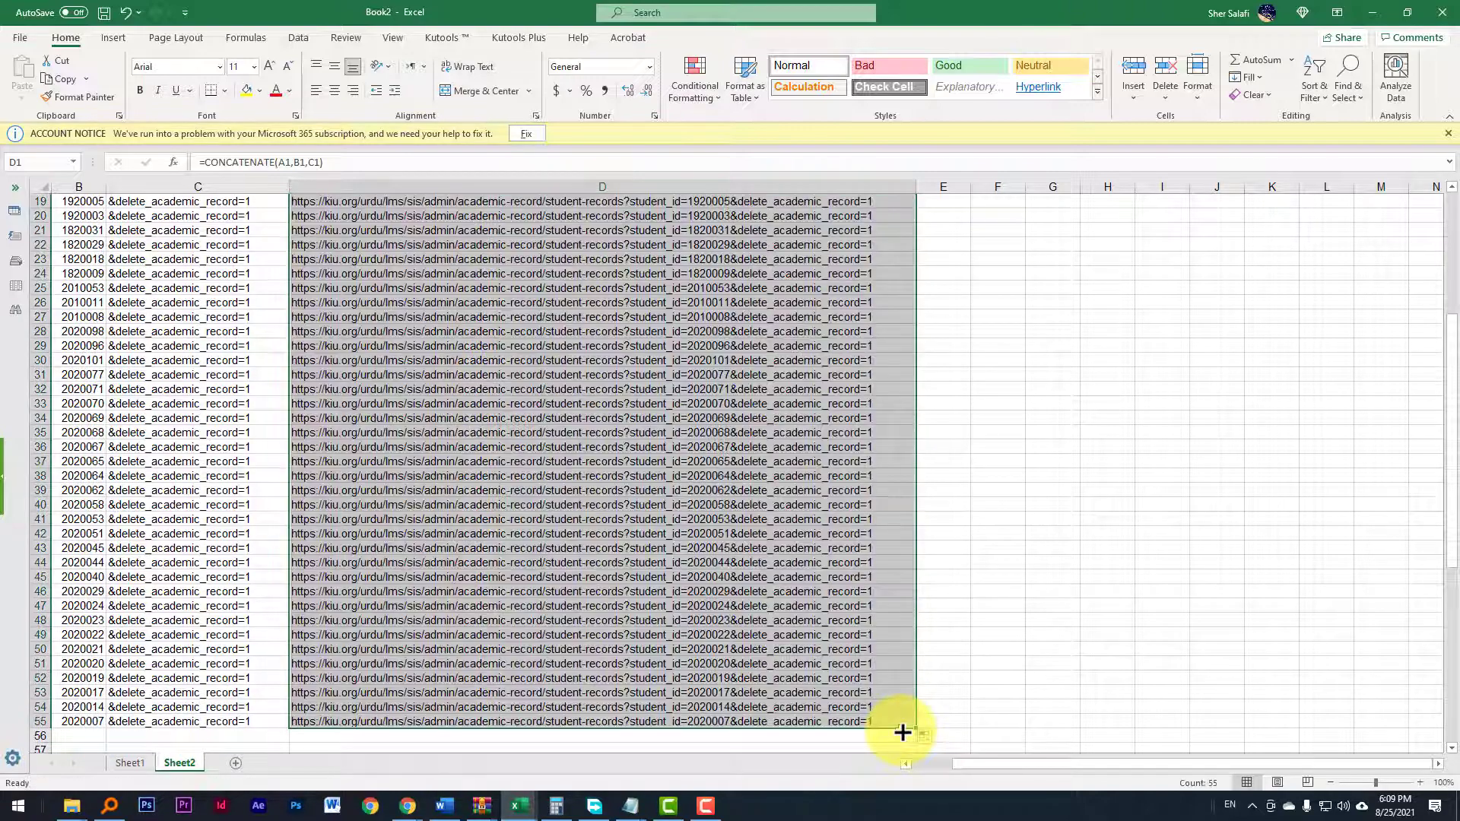
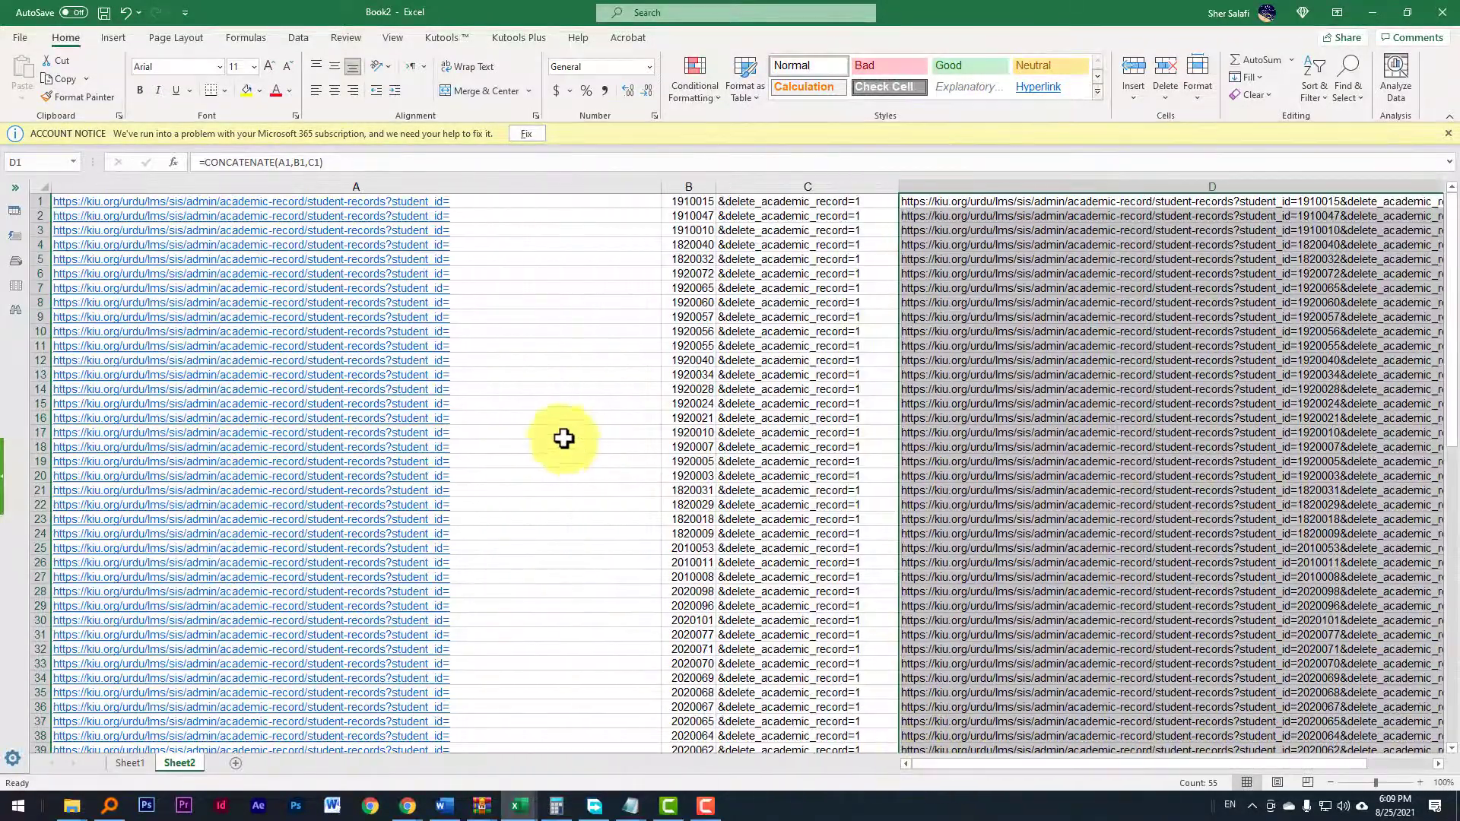
Step: Scroll the sheet sideways to review the complete generated URLs in column D
{"action": "left_click", "coordinate": [749, 360]}
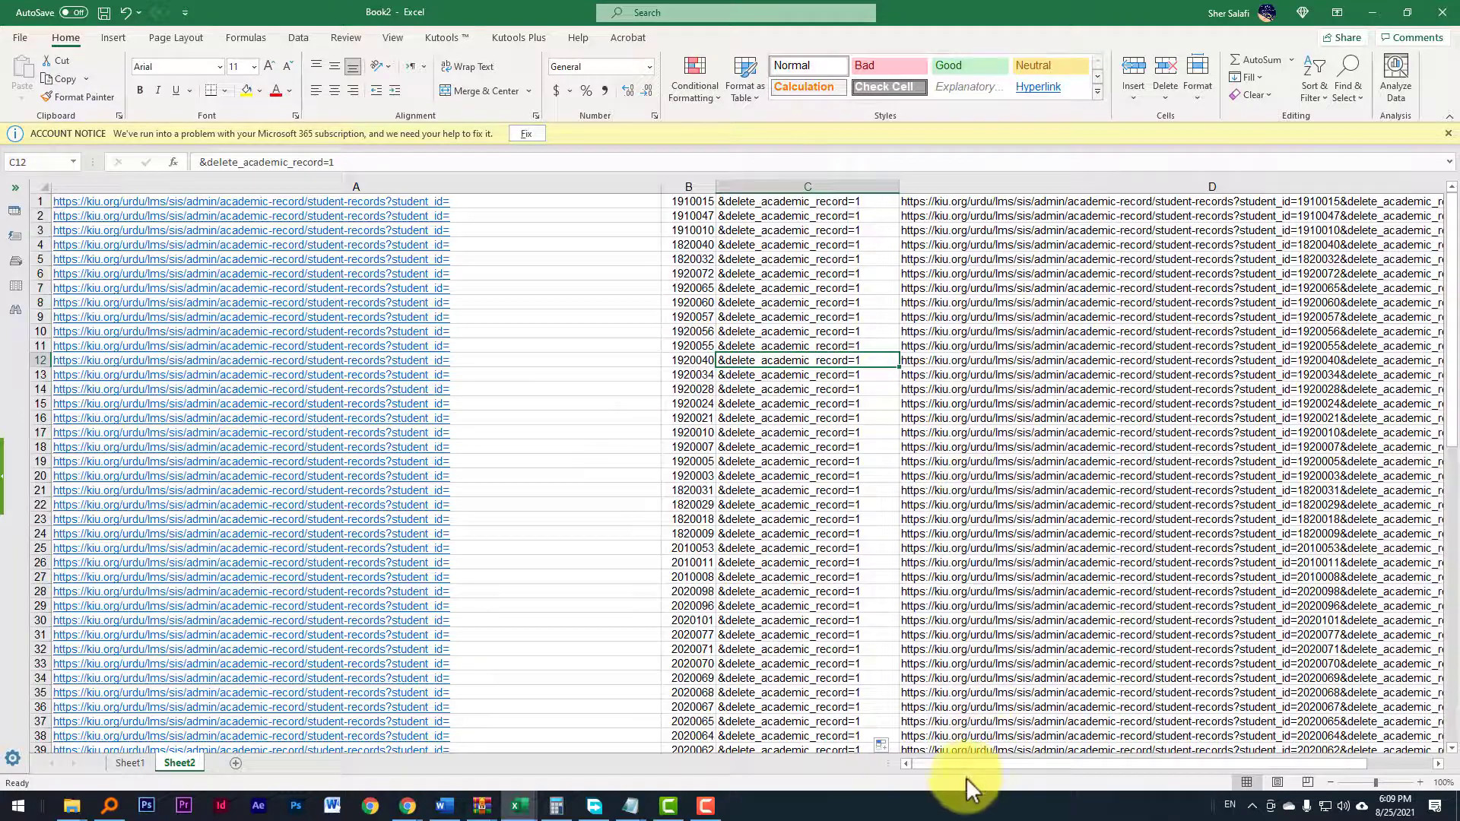
{"action": "left_click_drag", "start_coordinate": [998, 762], "coordinate": [1024, 761]}
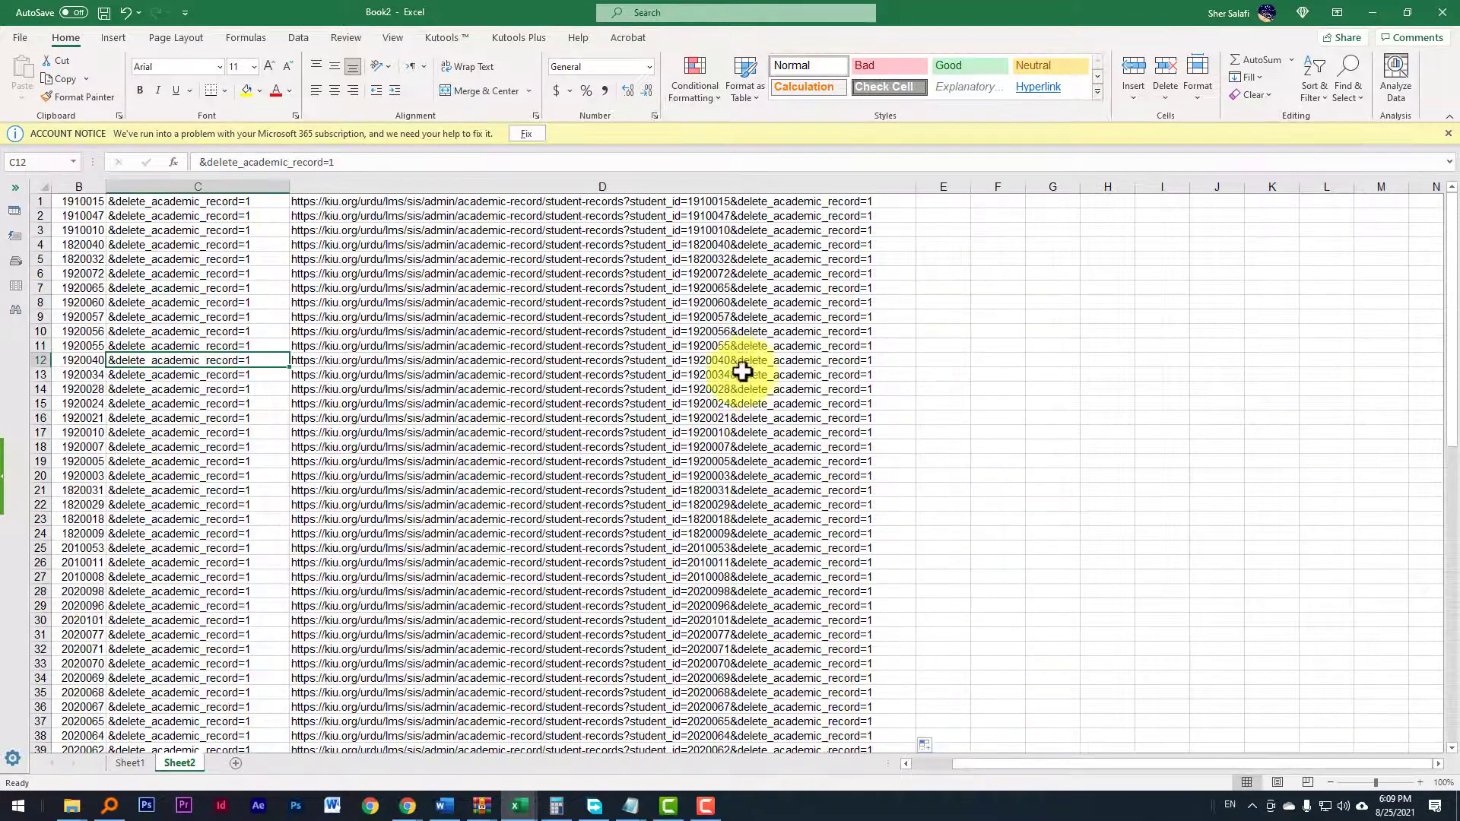
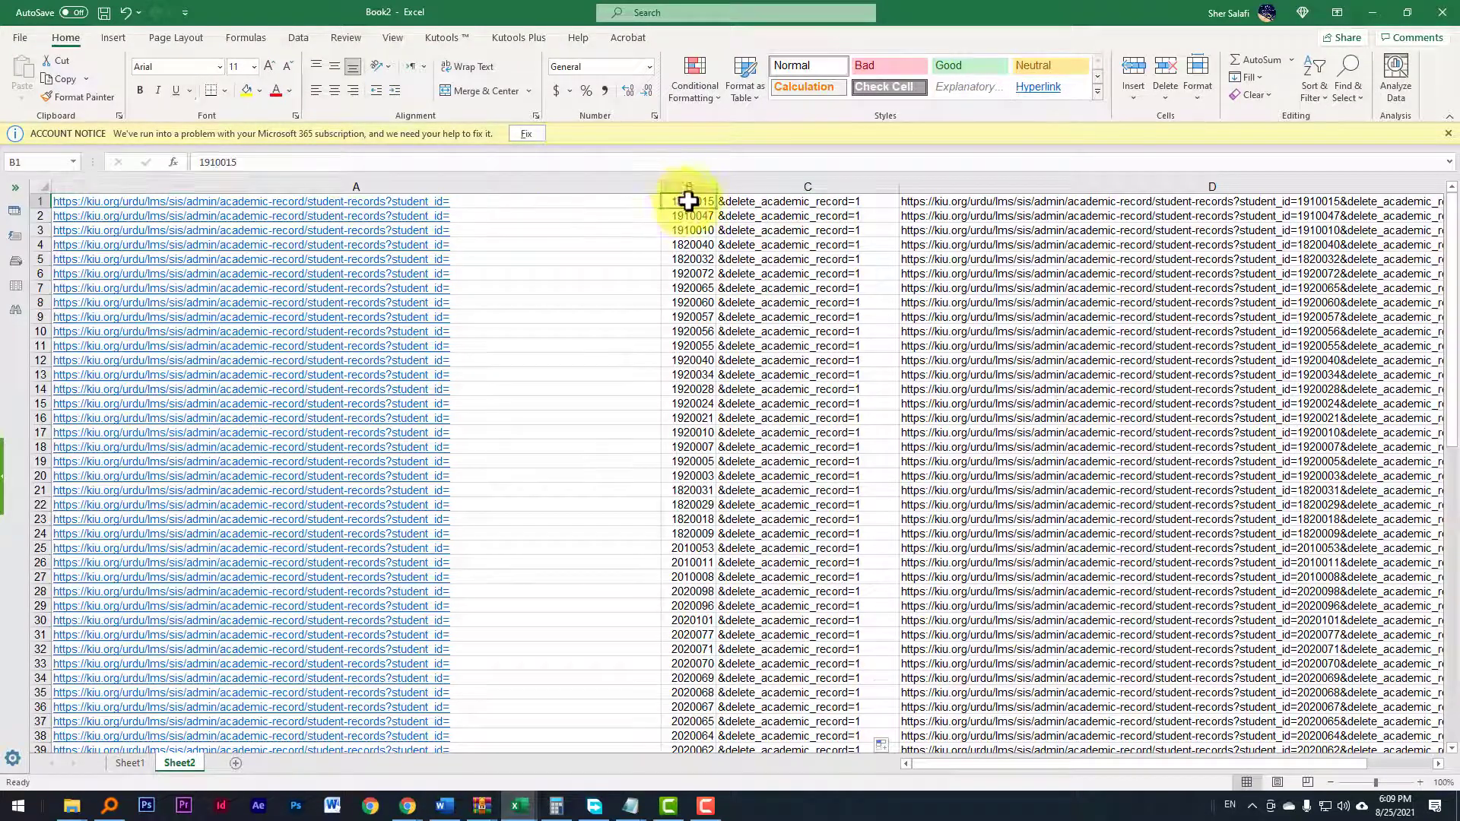
Step: Select the first cell of column C to inspect the &delete_academic_record=1 parameter text
{"action": "left_click", "coordinate": [789, 204]}
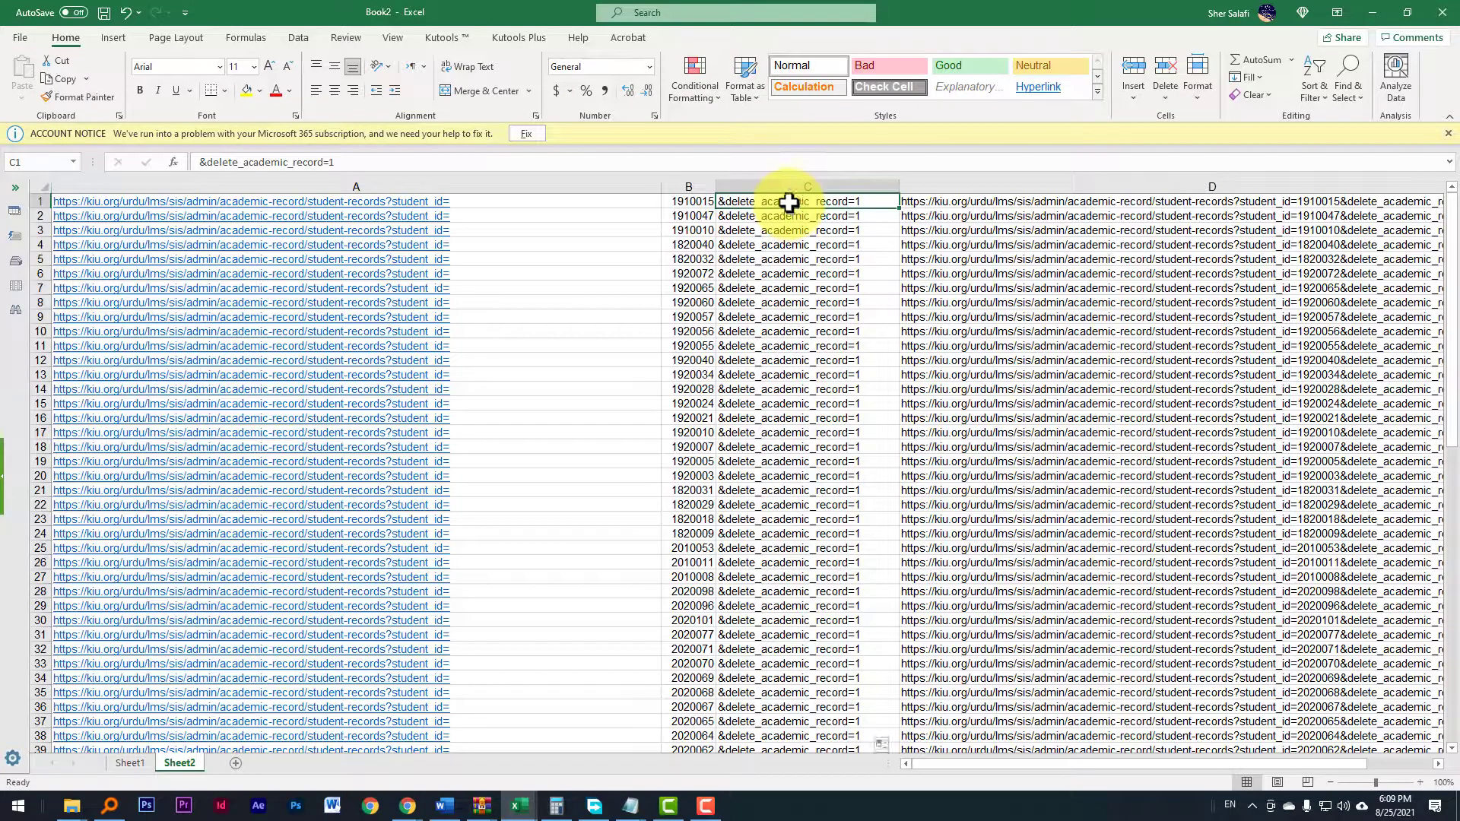
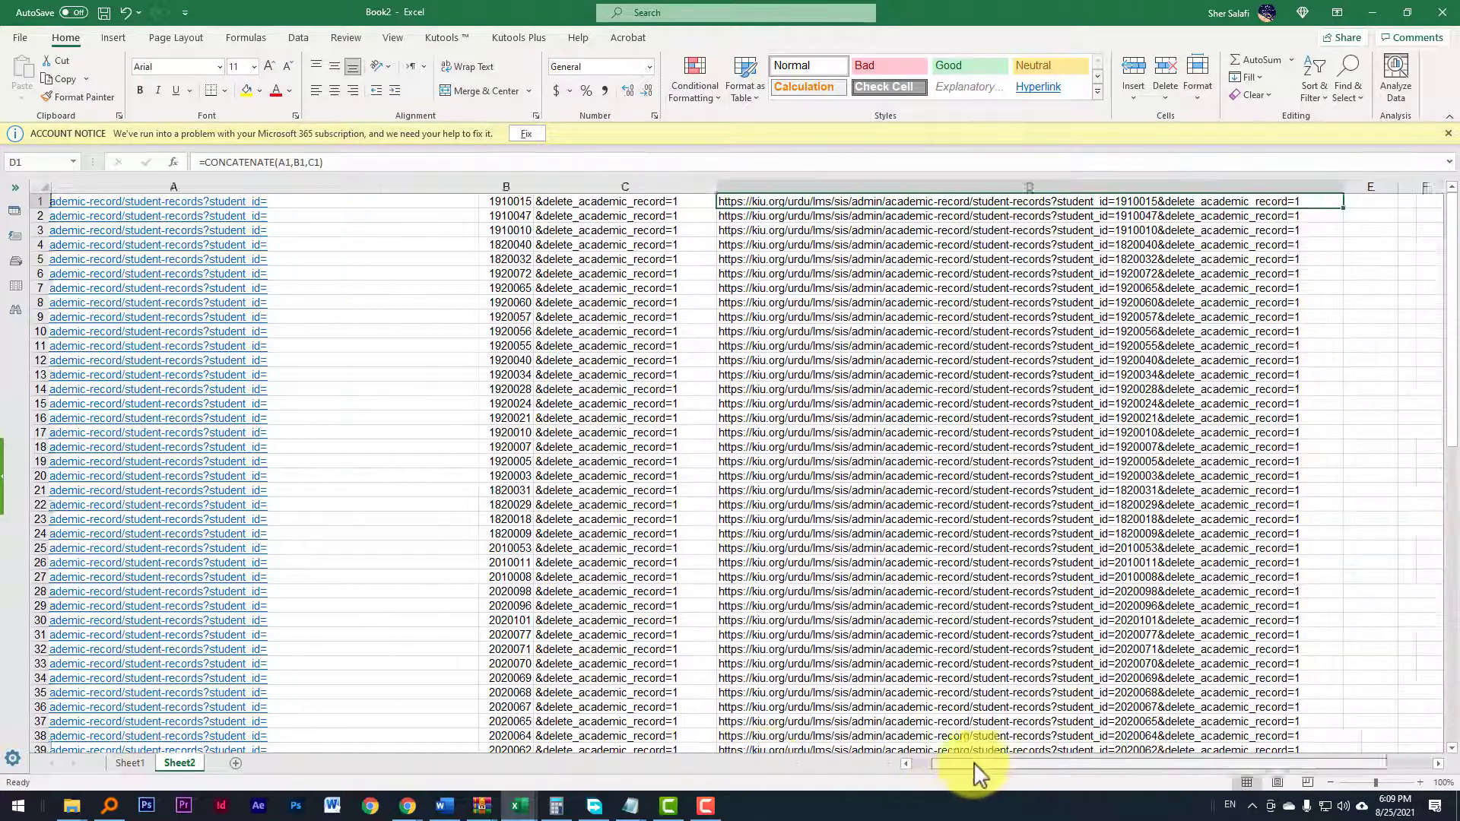
Step: Copy the concatenated URL formula from cell D1 to reuse for the rest of the column
{"action": "left_click_drag", "start_coordinate": [974, 772], "coordinate": [976, 772]}
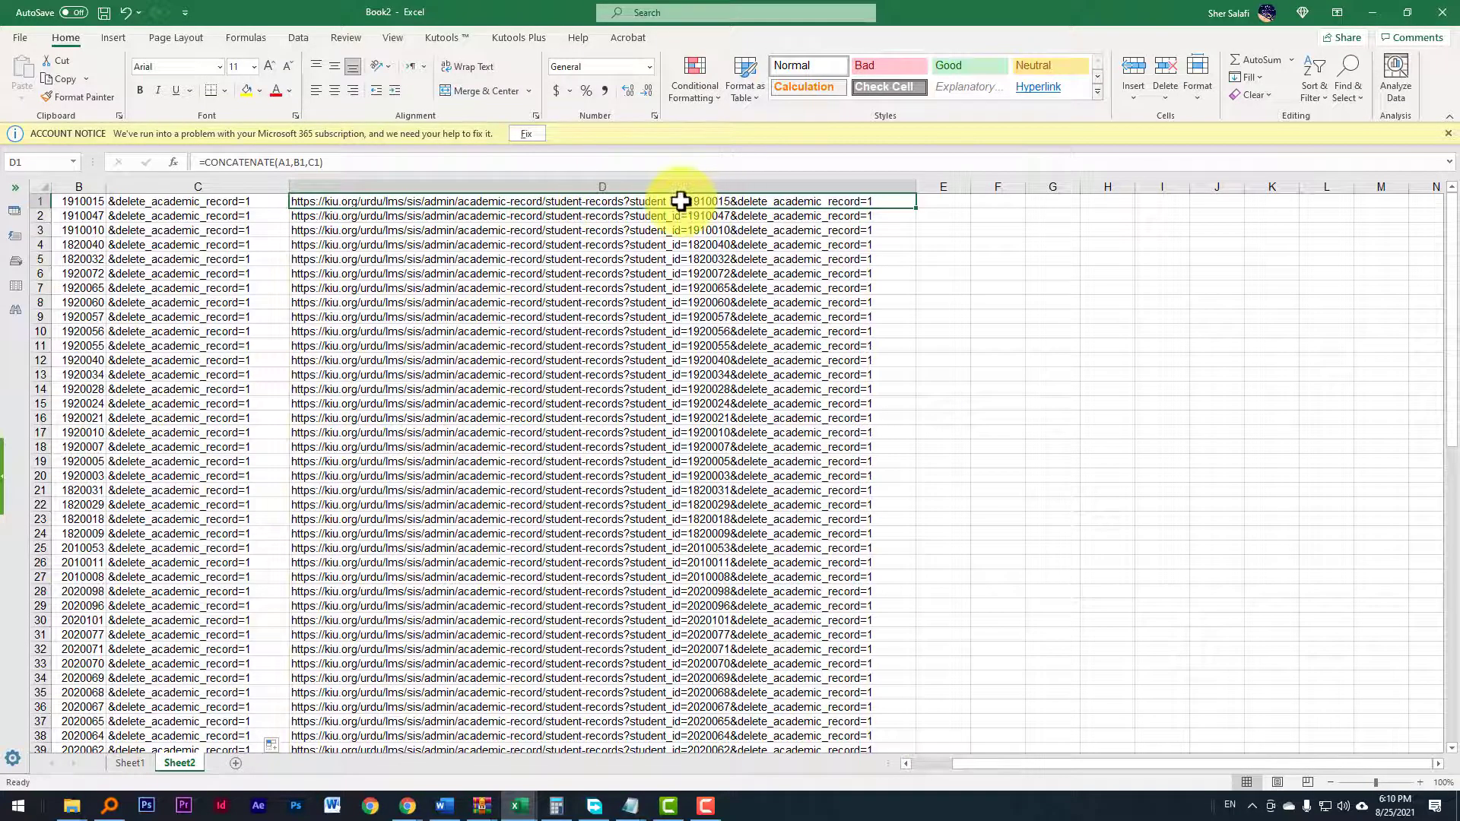
{"action": "key", "text": "ctrl+c"}
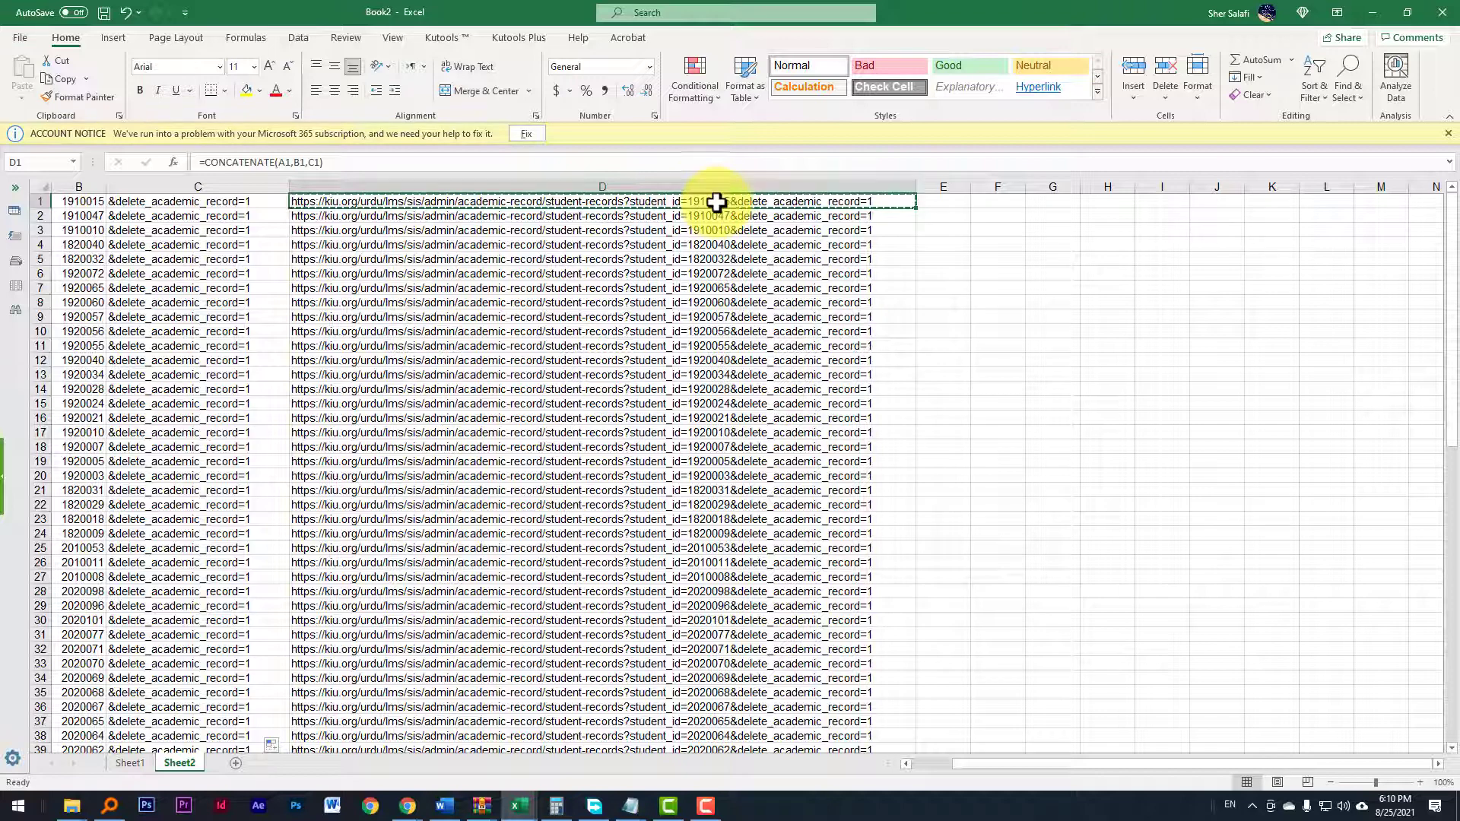
{"action": "scroll", "coordinate": [751, 302], "scroll_direction": "down", "scroll_amount": 2}
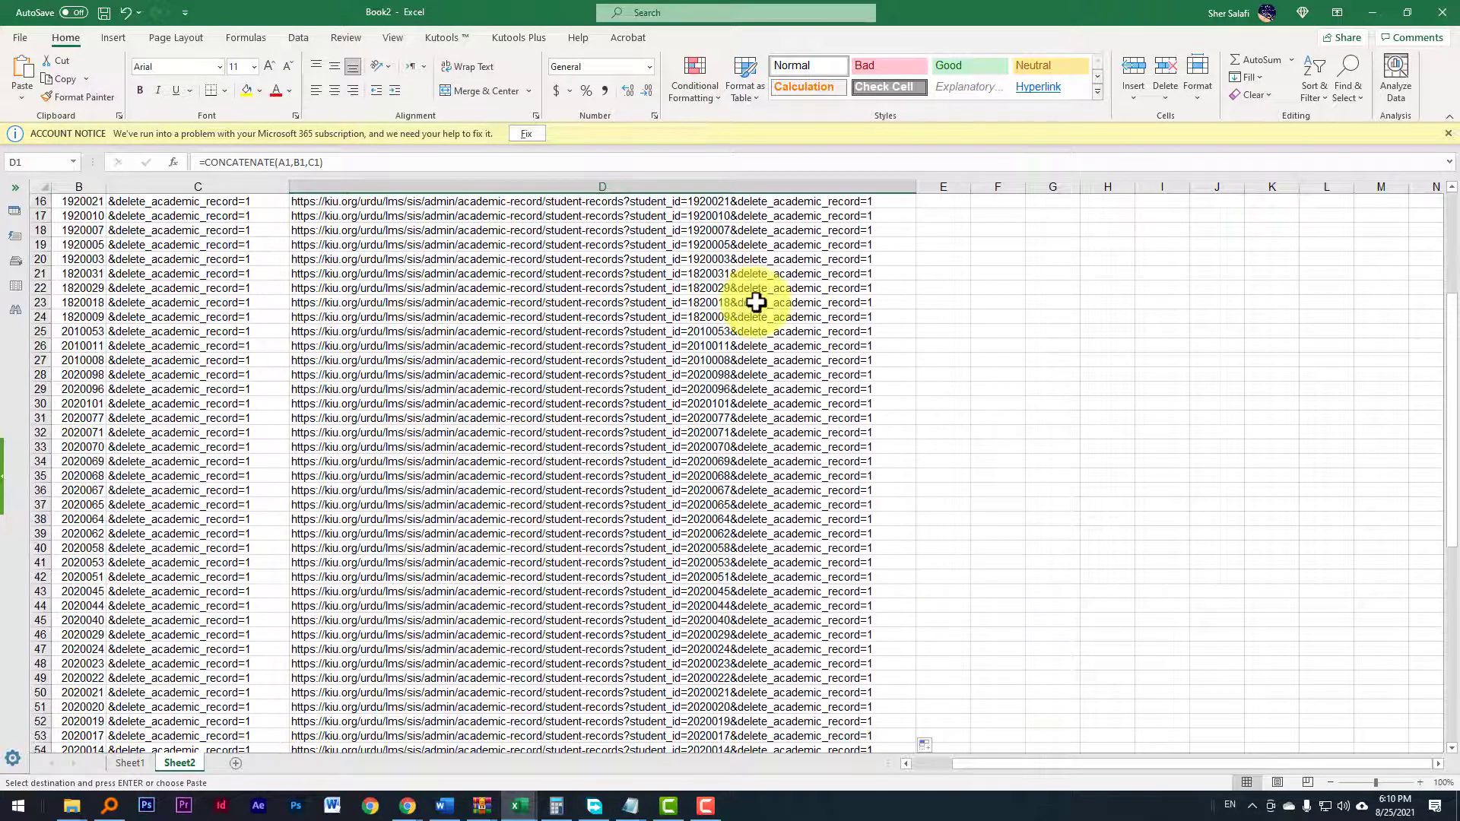
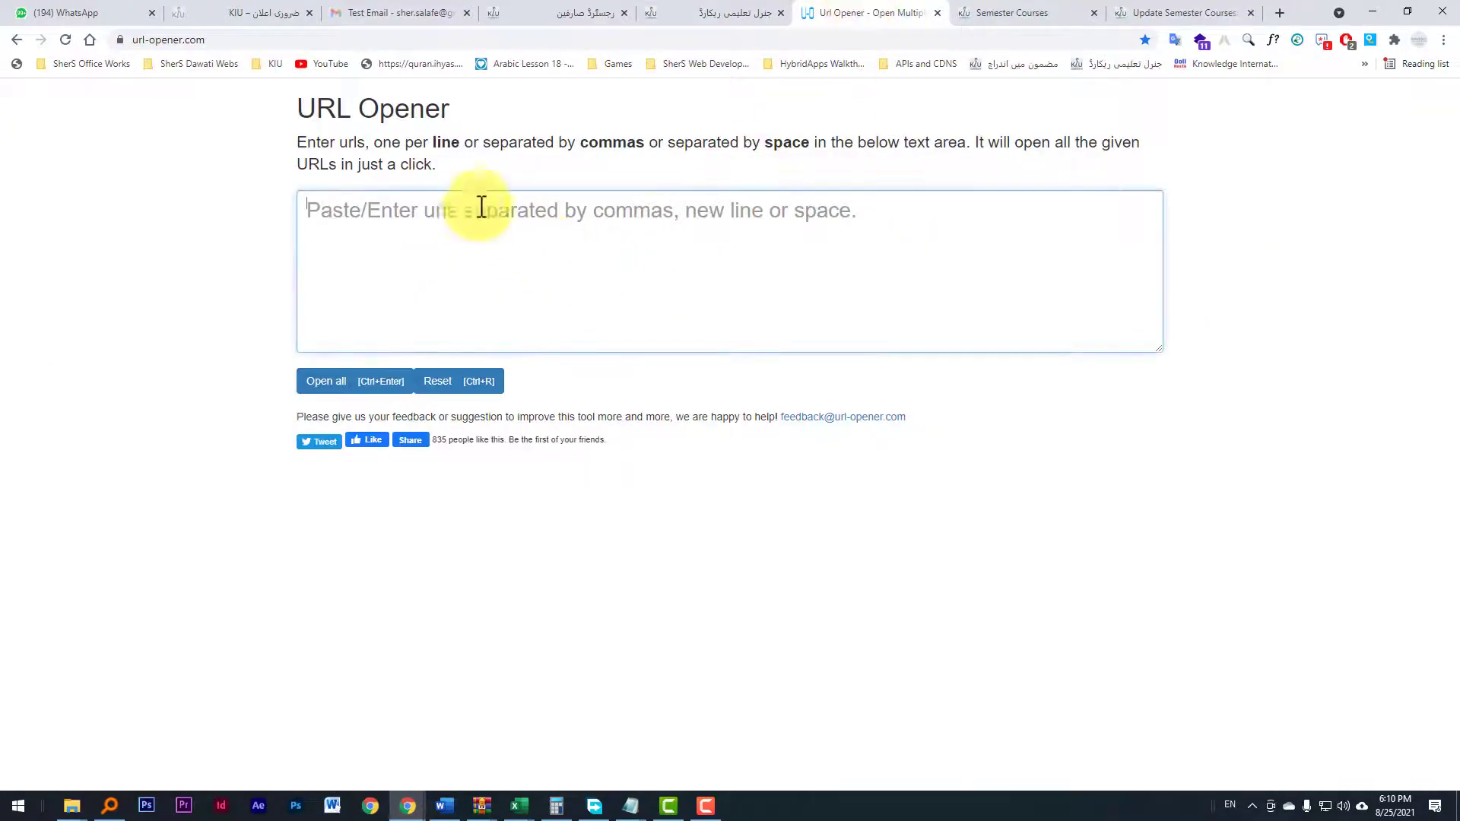
Step: Paste the list of student-record deletion URLs into the URL Opener text area
{"action": "key", "text": "ctrl+v"}
{"action": "scroll", "coordinate": [646, 289], "scroll_direction": "up", "scroll_amount": 10}
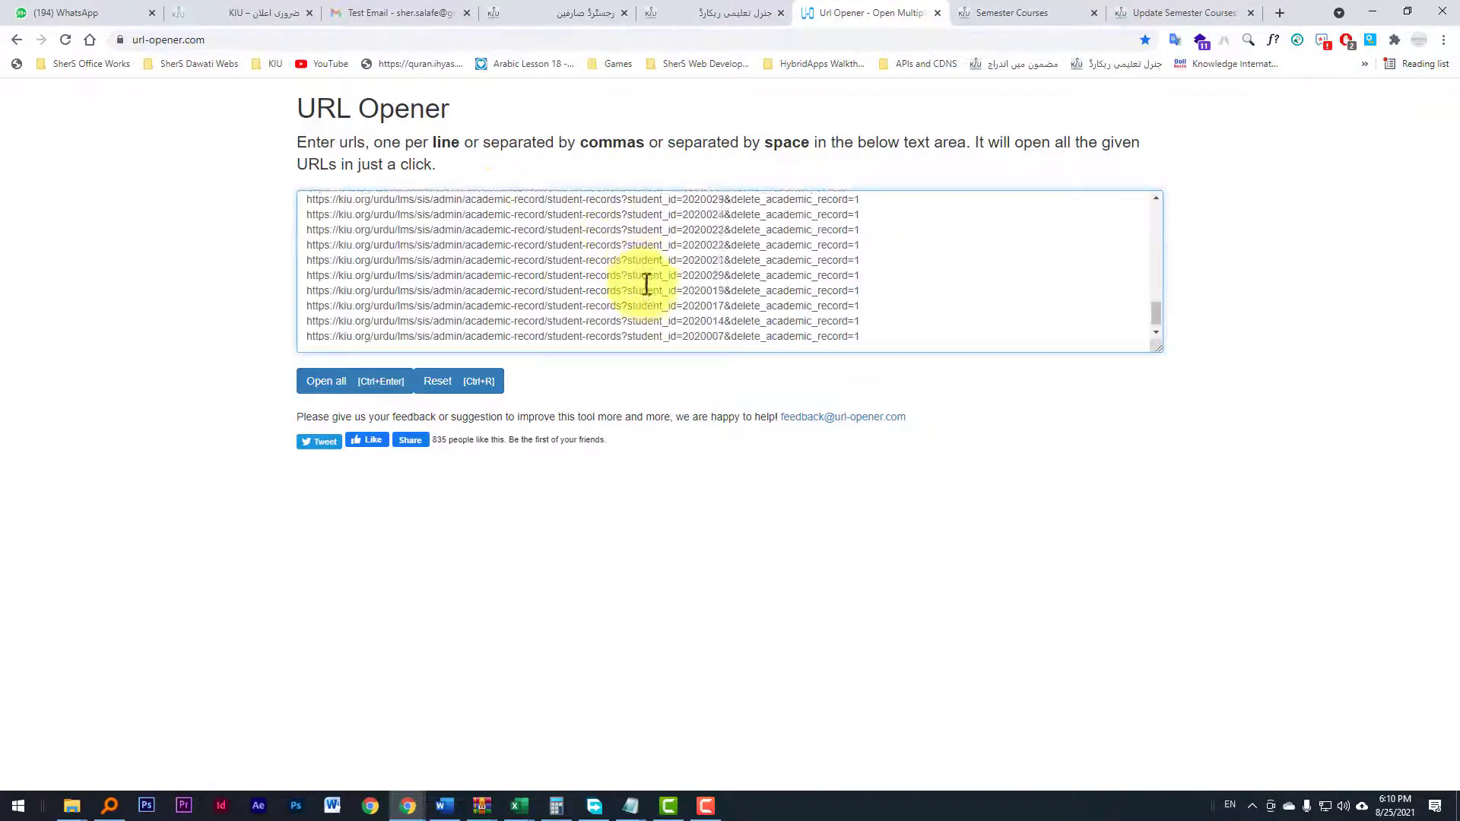
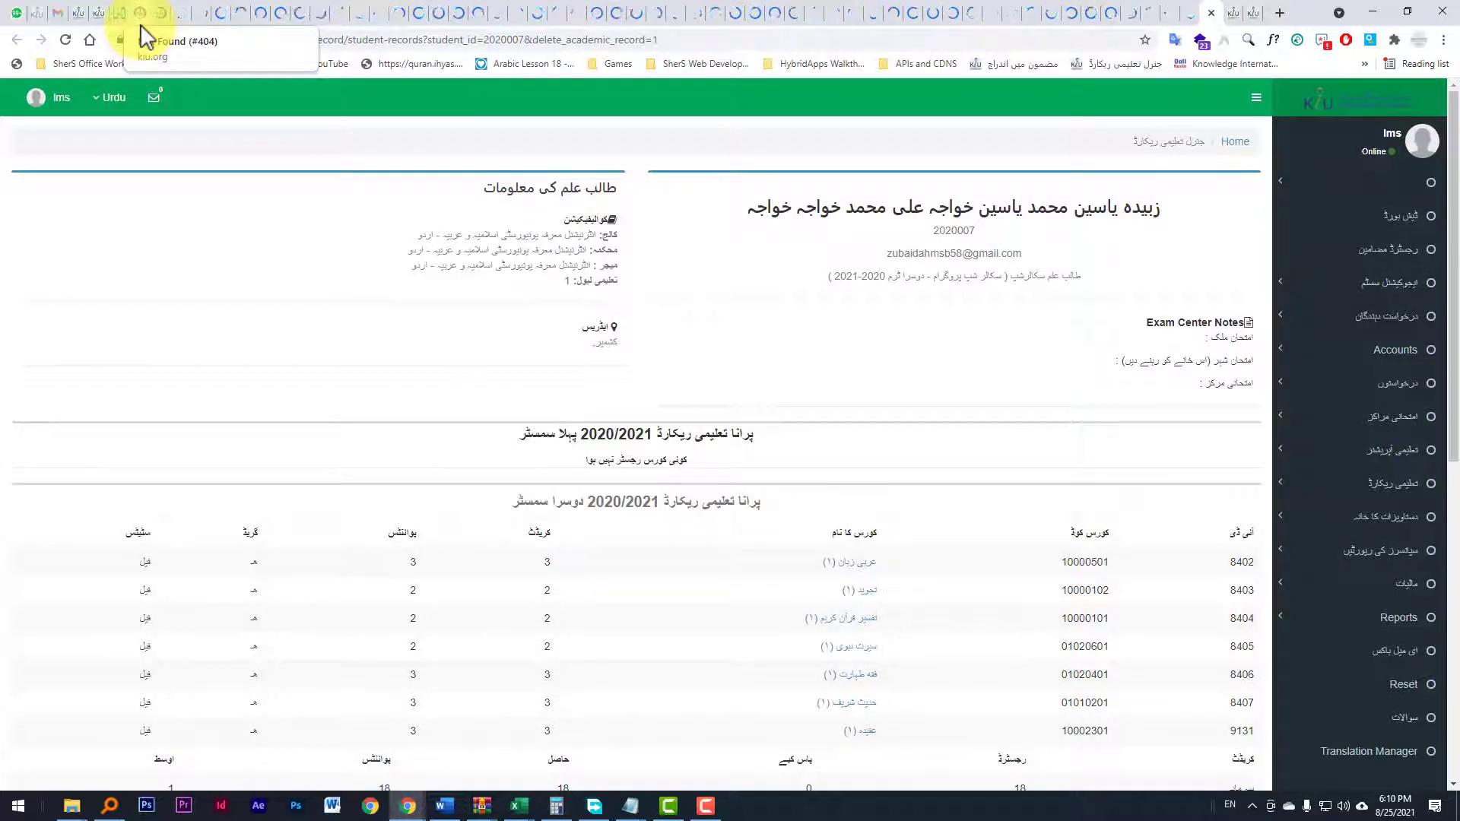
Step: Switch between the opened student-record tabs and scroll through each record down to its deletion section
{"action": "left_click", "coordinate": [137, 13]}
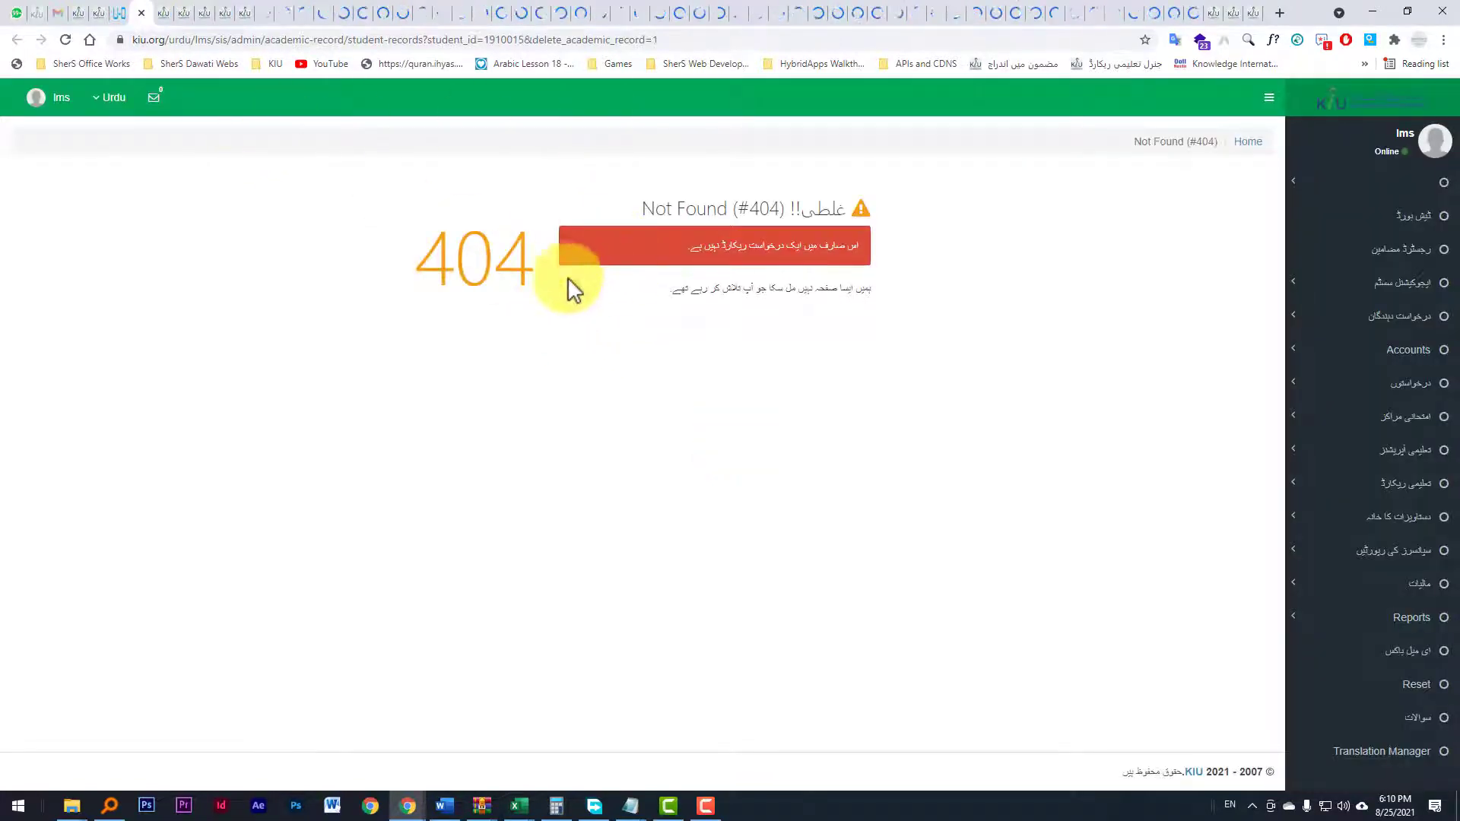
{"action": "left_click", "coordinate": [162, 14]}
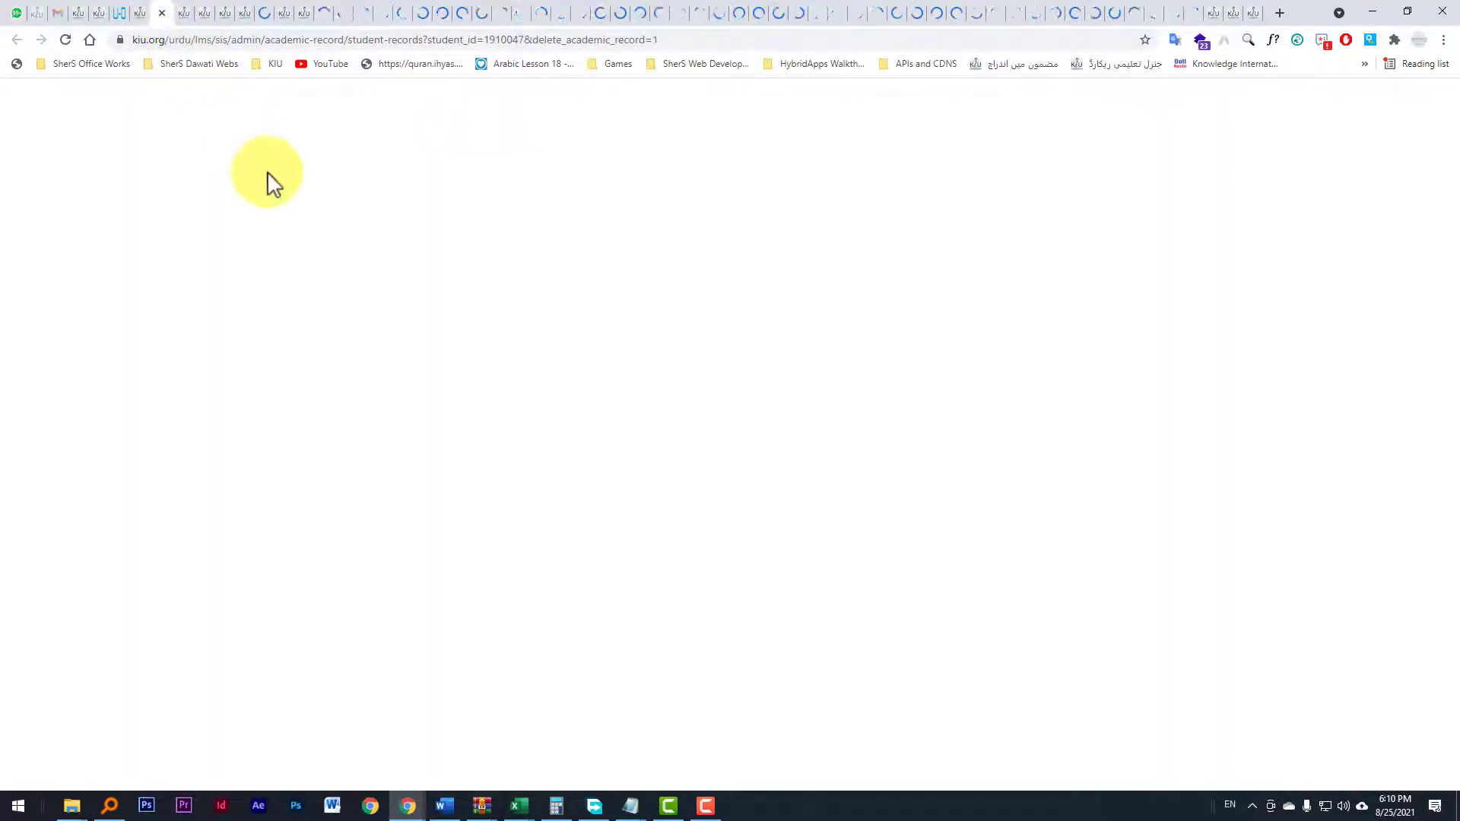
{"action": "scroll", "coordinate": [299, 233], "scroll_direction": "down", "scroll_amount": 2}
{"action": "scroll", "coordinate": [307, 234], "scroll_direction": "down", "scroll_amount": 6}
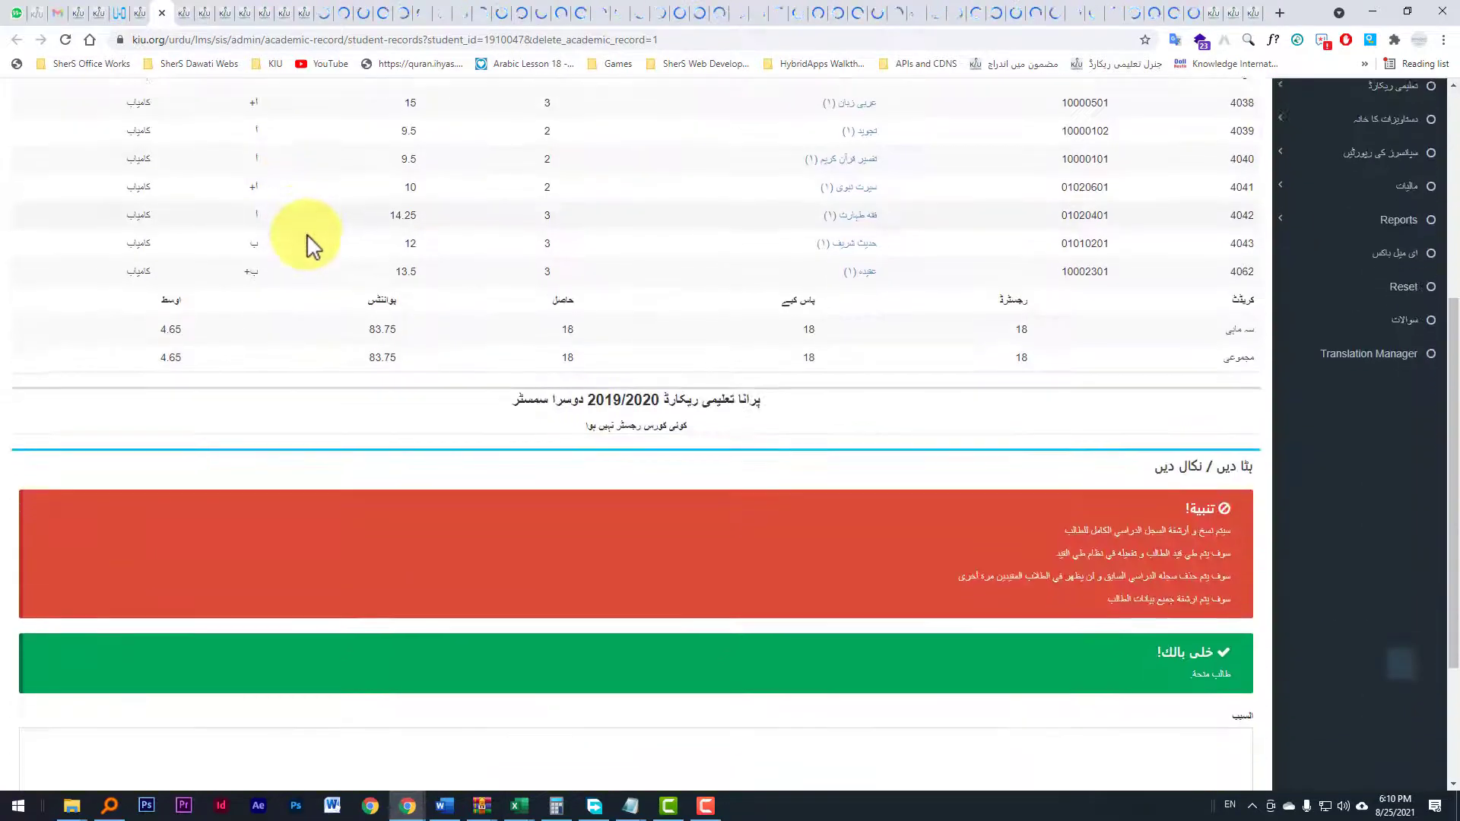
{"action": "left_click", "coordinate": [1222, 544]}
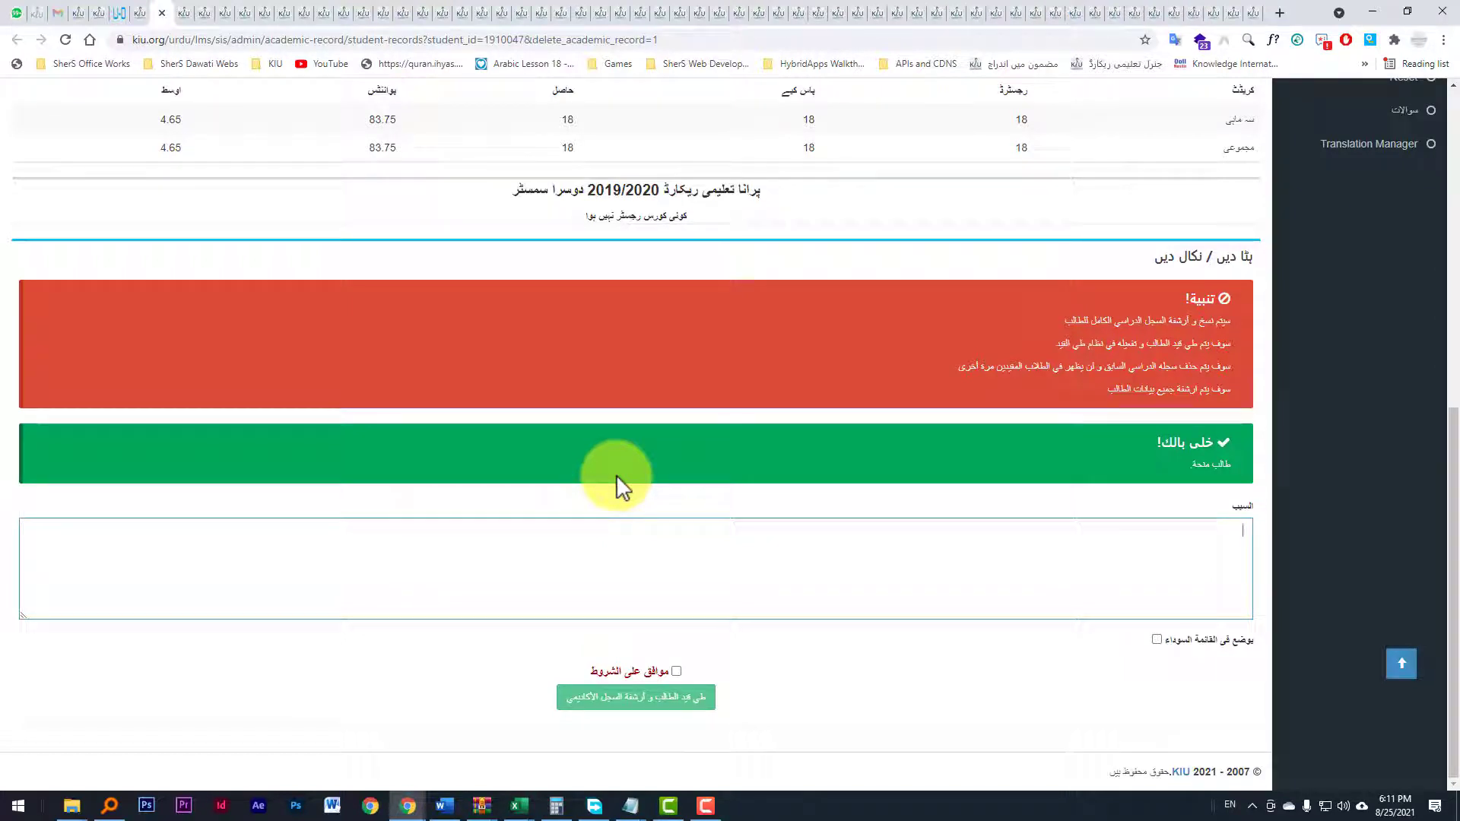
{"action": "left_click", "coordinate": [204, 13]}
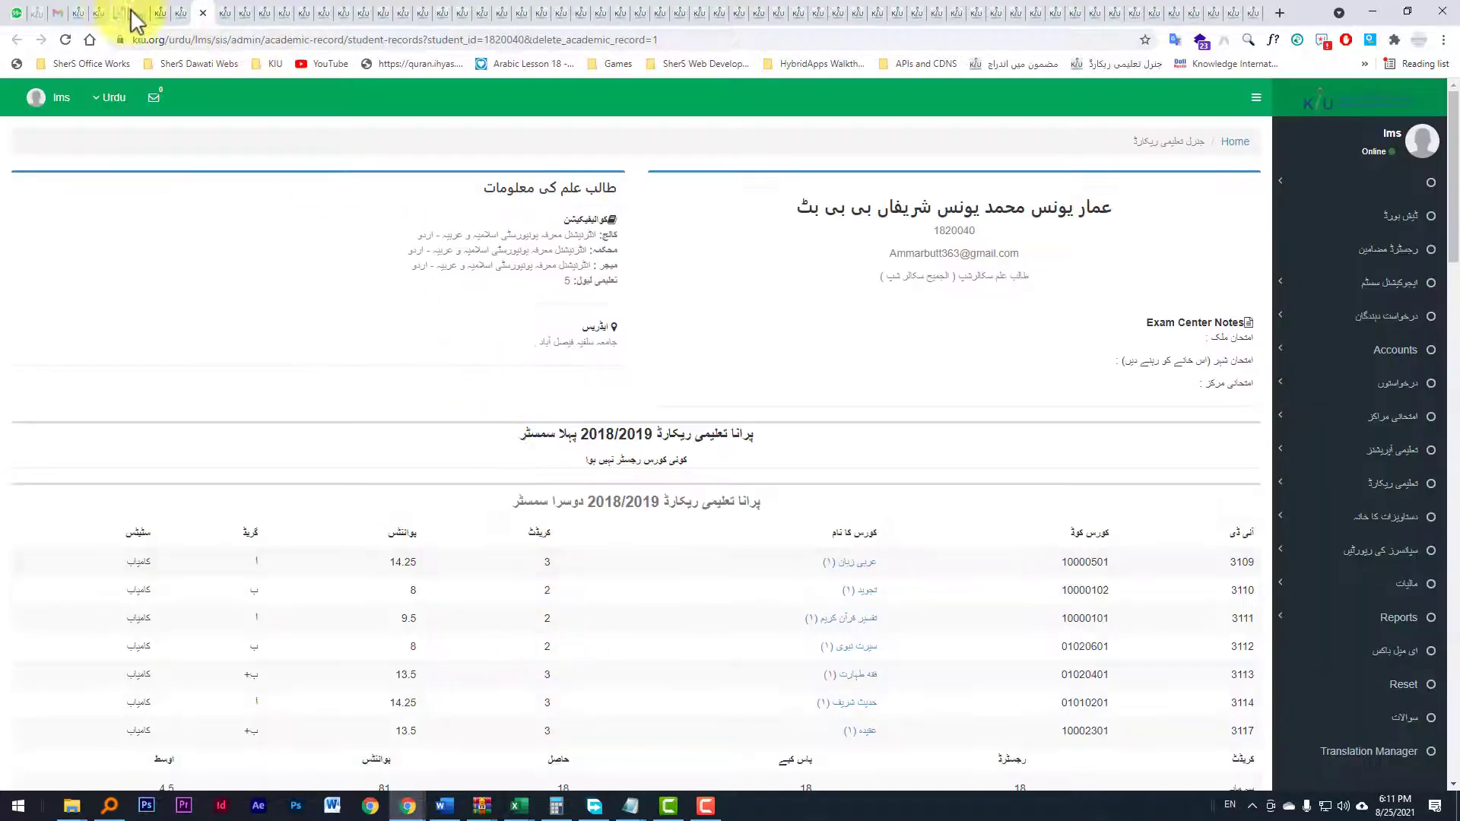
{"action": "left_click", "coordinate": [145, 13]}
{"action": "scroll", "coordinate": [1255, 309], "scroll_direction": "up", "scroll_amount": 8}
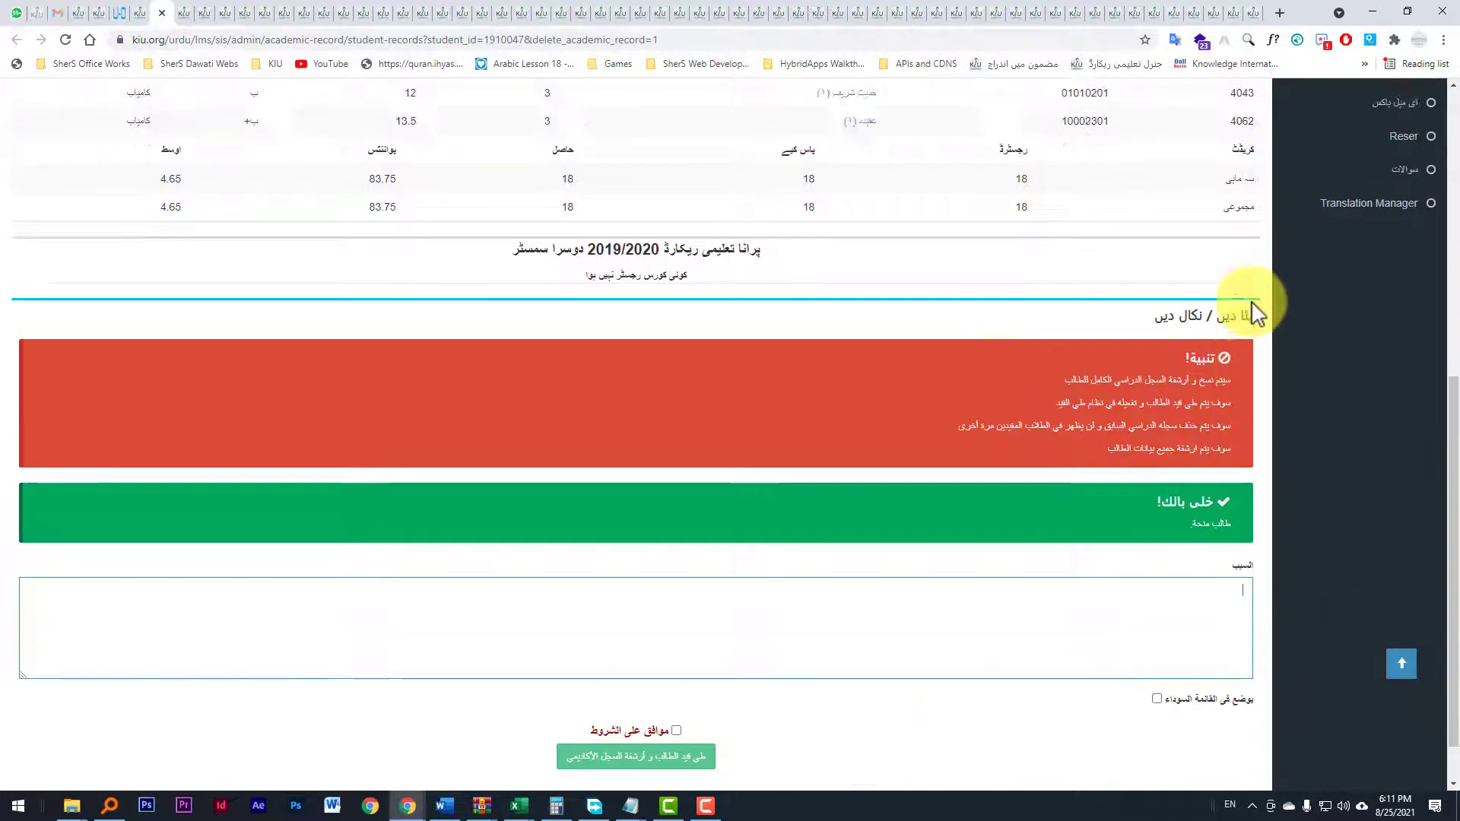
Step: Open the Registered Users list under Accounts and open the actions menu for the first listed user
{"action": "left_click", "coordinate": [1373, 363]}
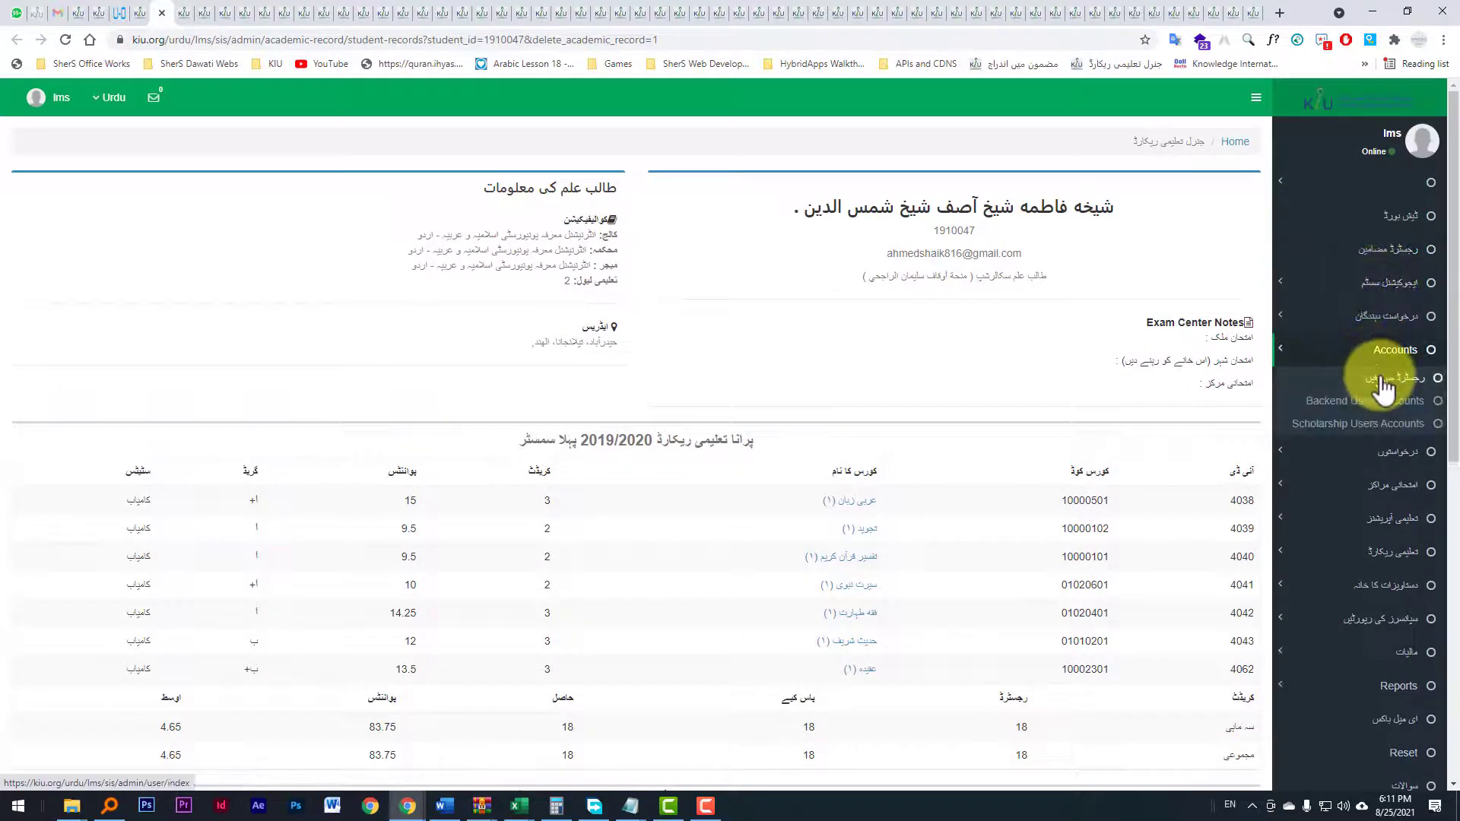
{"action": "left_click", "coordinate": [1383, 380]}
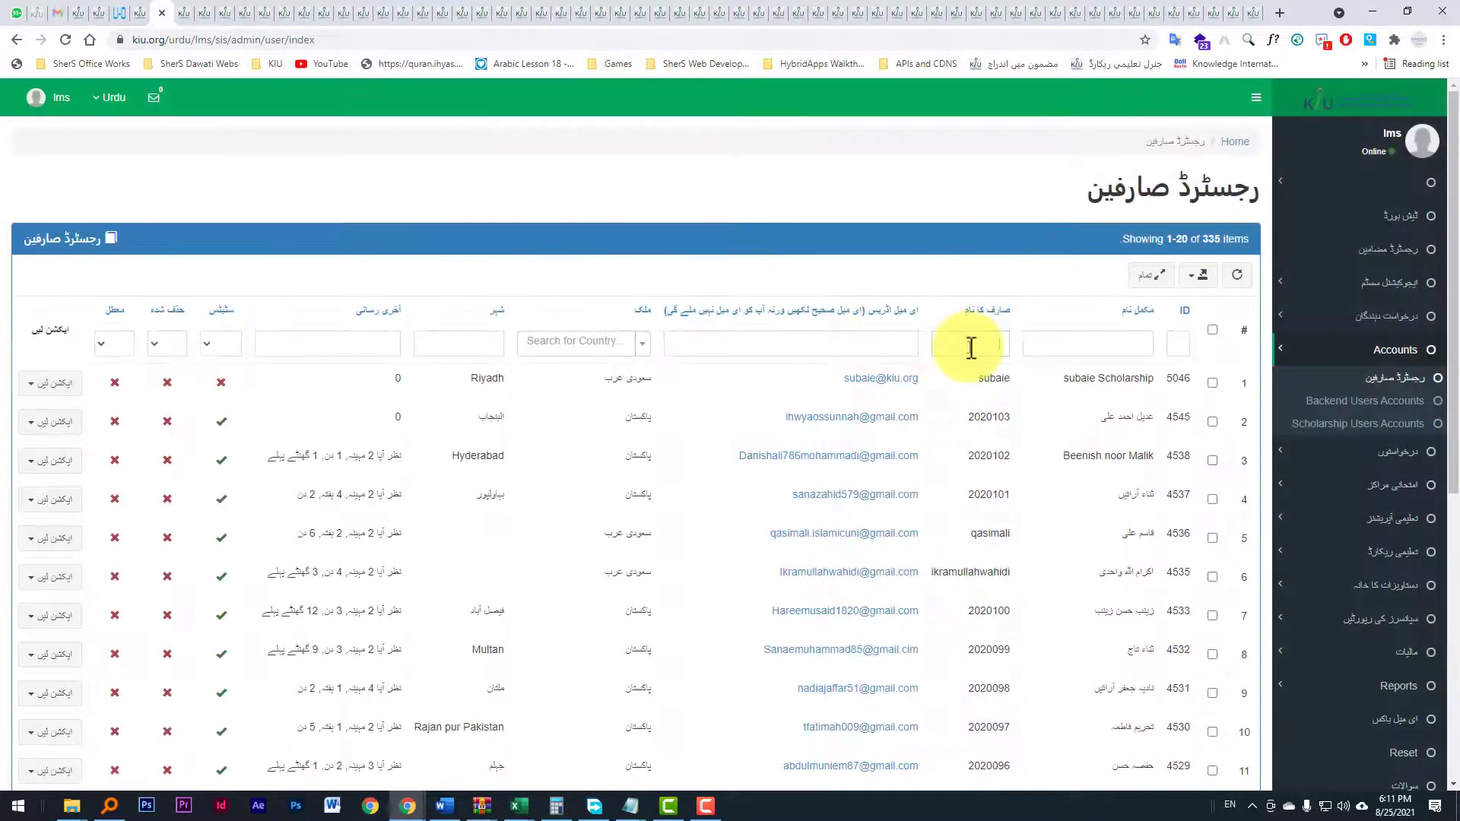
{"action": "left_click", "coordinate": [977, 350]}
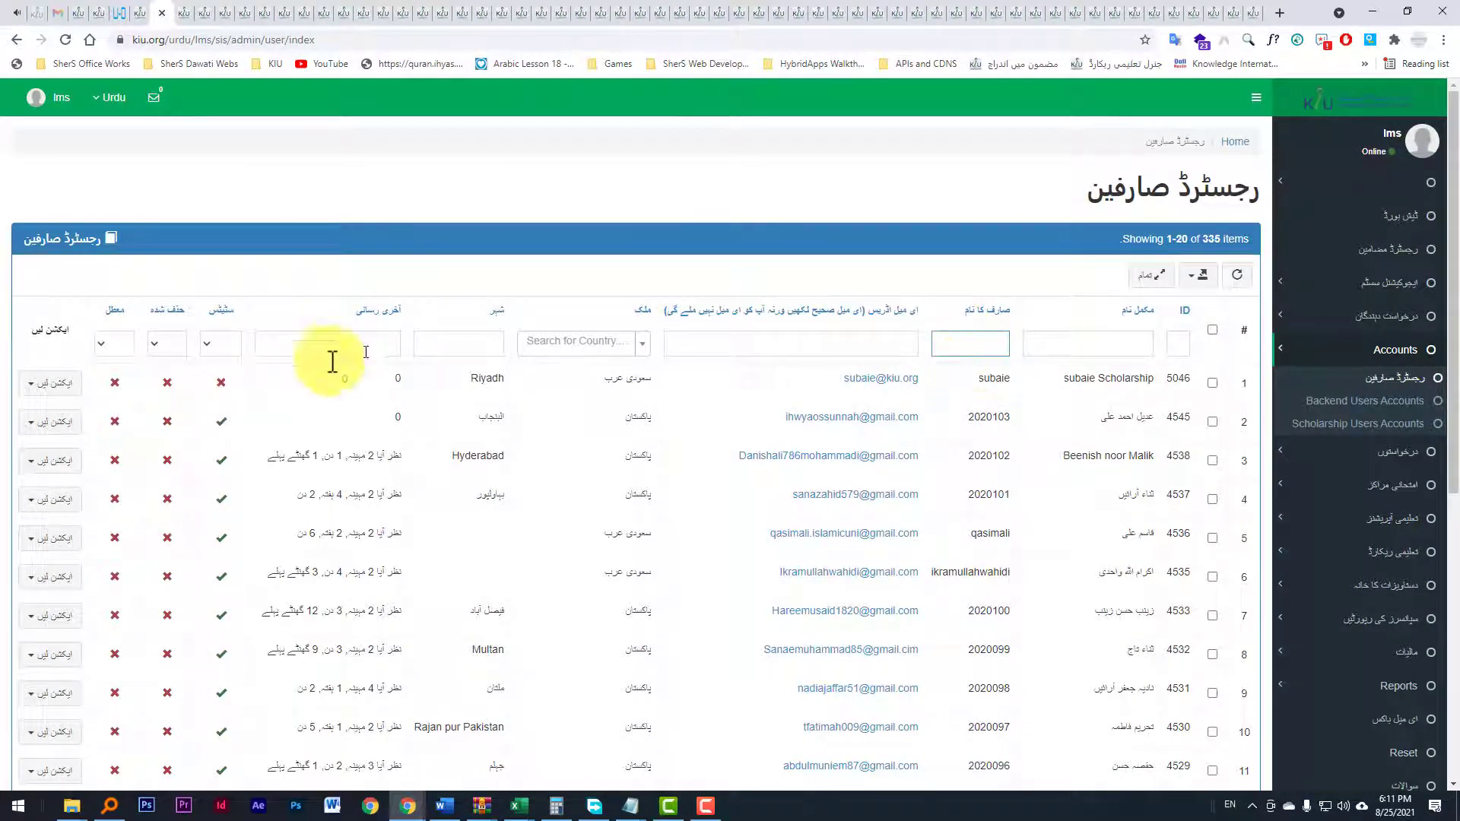
{"action": "left_click", "coordinate": [53, 383]}
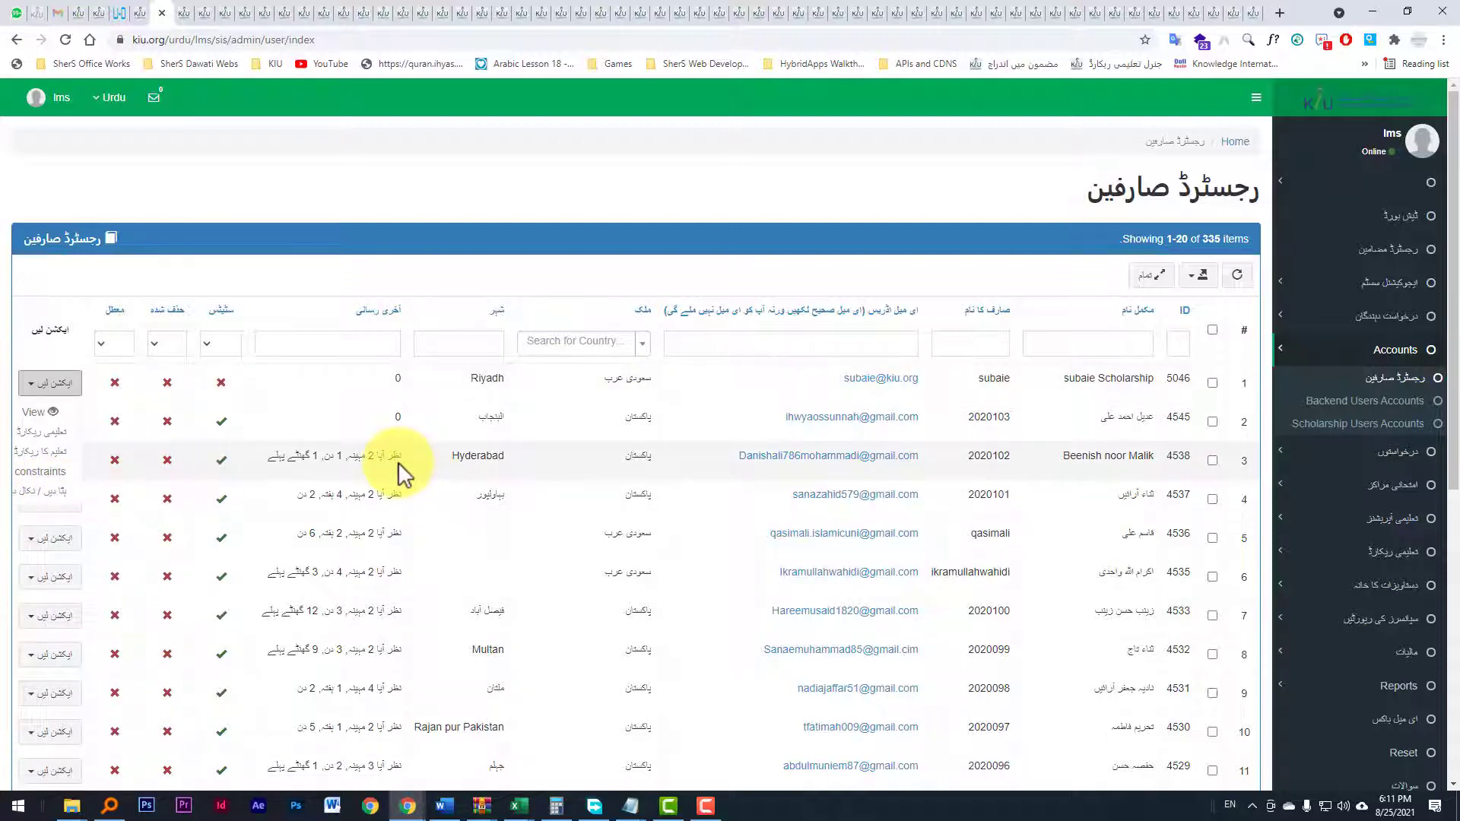
Step: Switch to another student-record tab and review its semester course records
{"action": "left_click", "coordinate": [182, 13]}
{"action": "scroll", "coordinate": [568, 444], "scroll_direction": "down", "scroll_amount": 10}
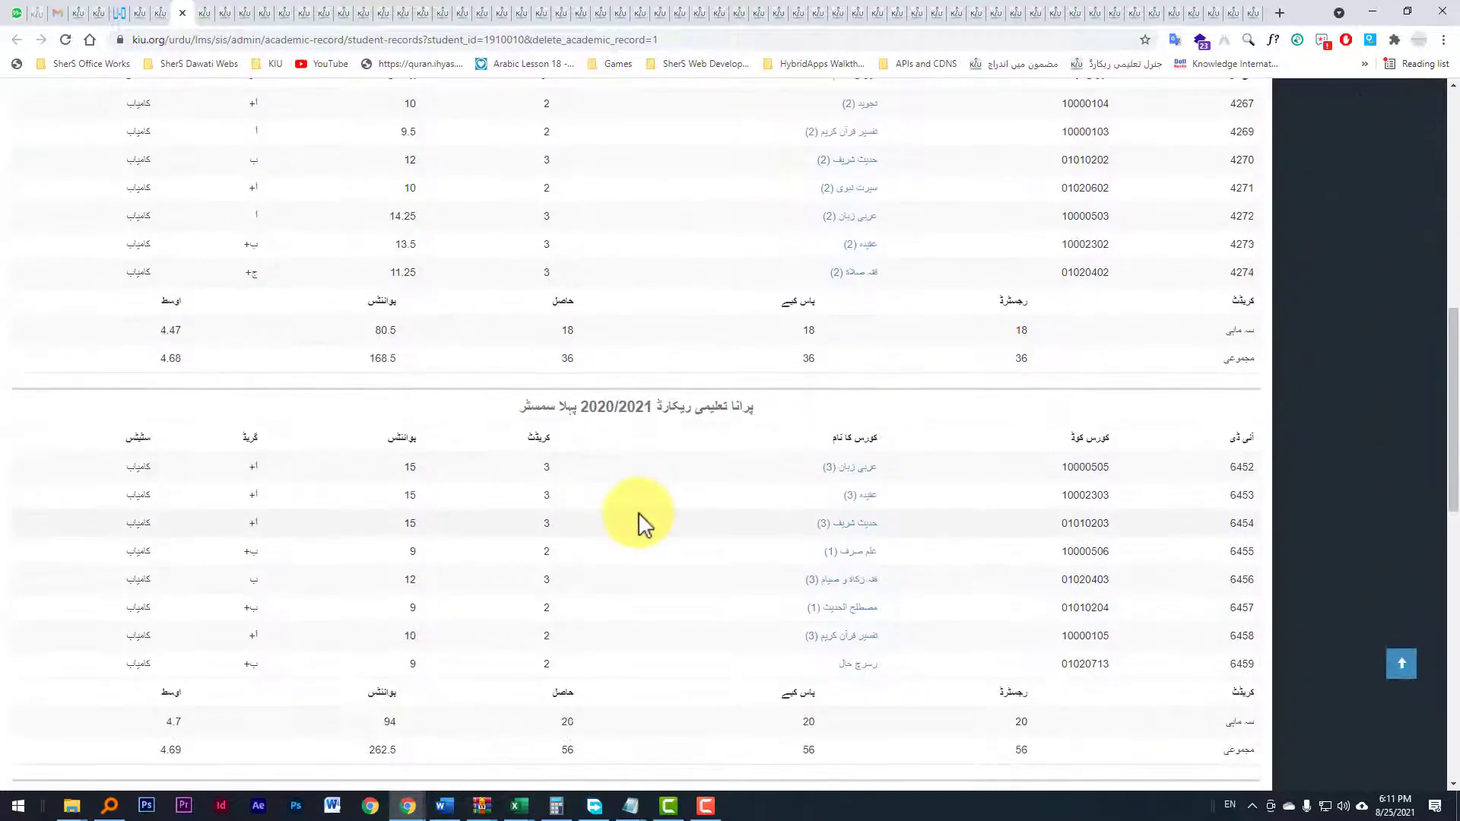